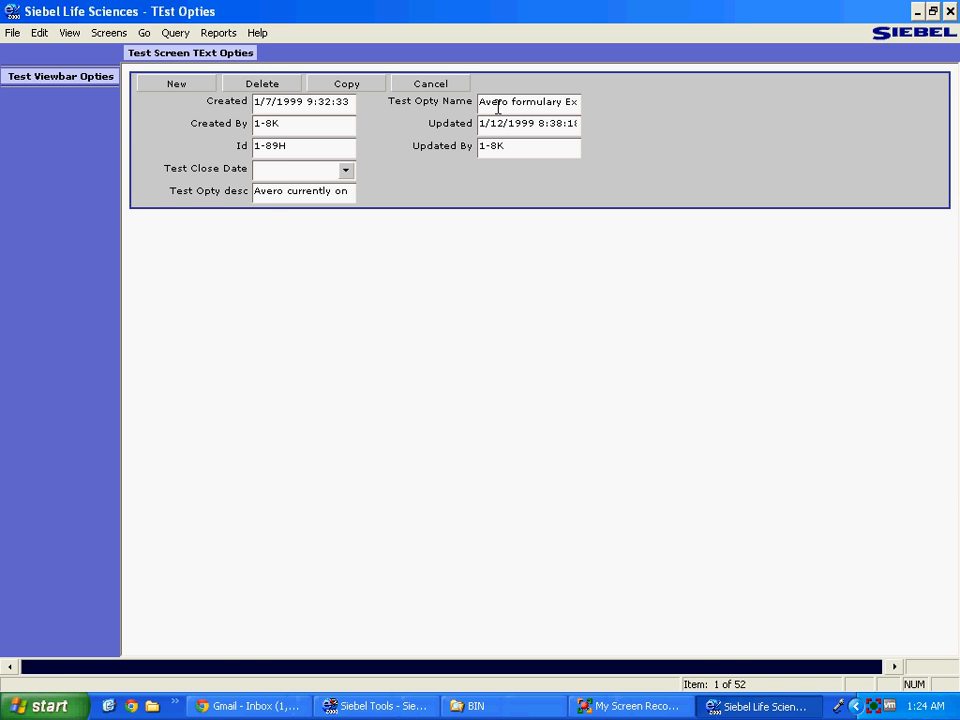
In the Siebel client, edit the Test Close Date field and open the Test Menu TExt Opties View.
left_click(268, 167)
left_click(105, 37)
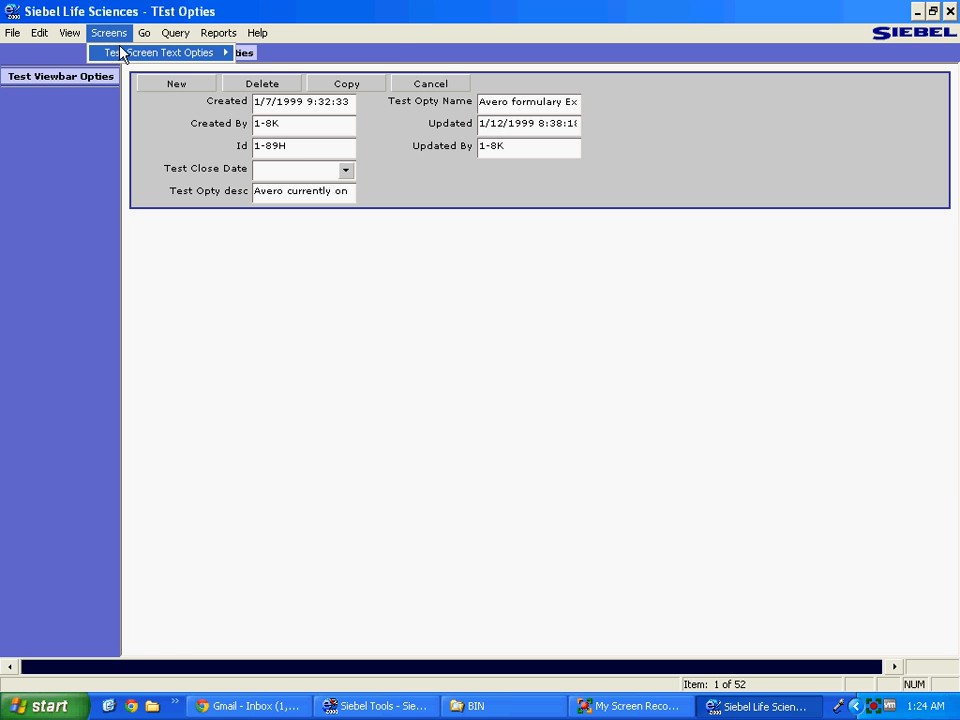
mouse_move(178, 60)
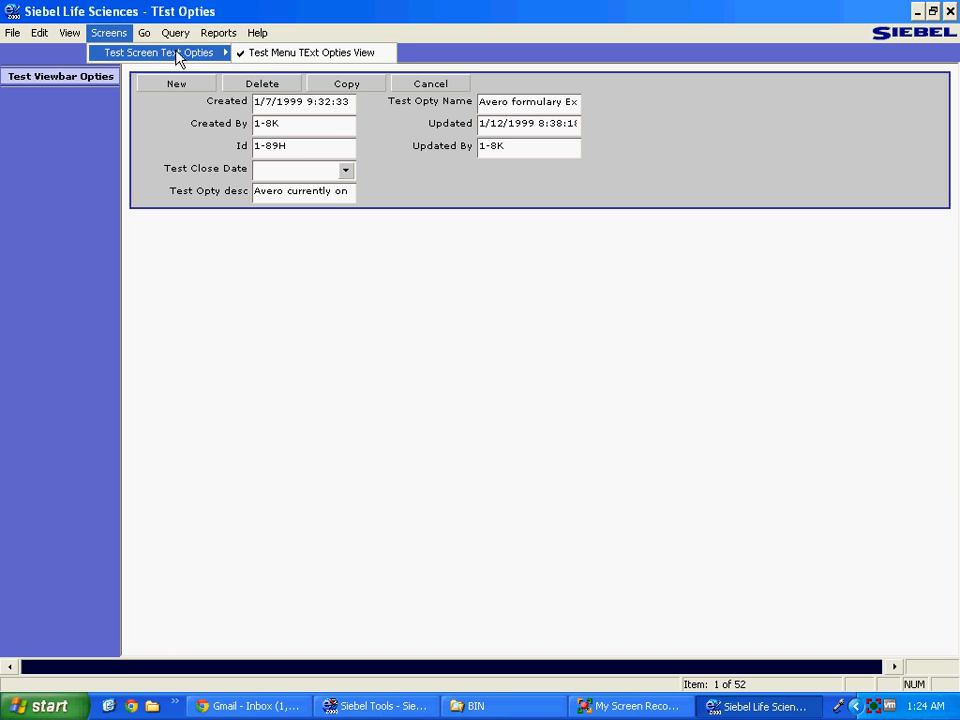
left_click(278, 56)
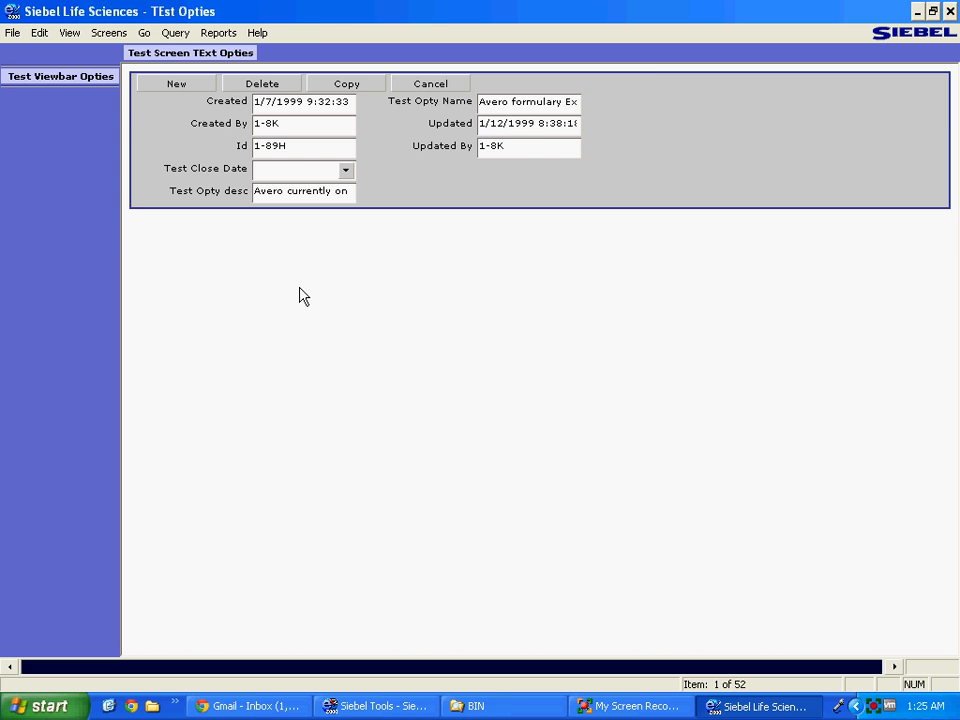
Switch to Siebel Tools and show the Project list from the Object Explorer types.
key("alt+Tab")
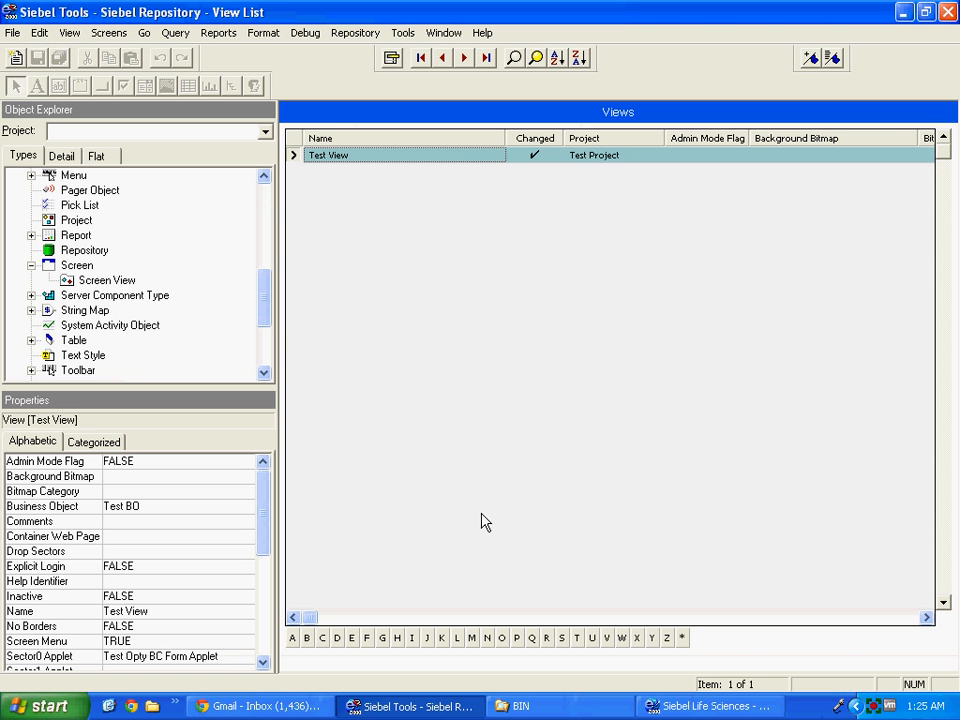
left_click_drag(266, 304, 264, 192)
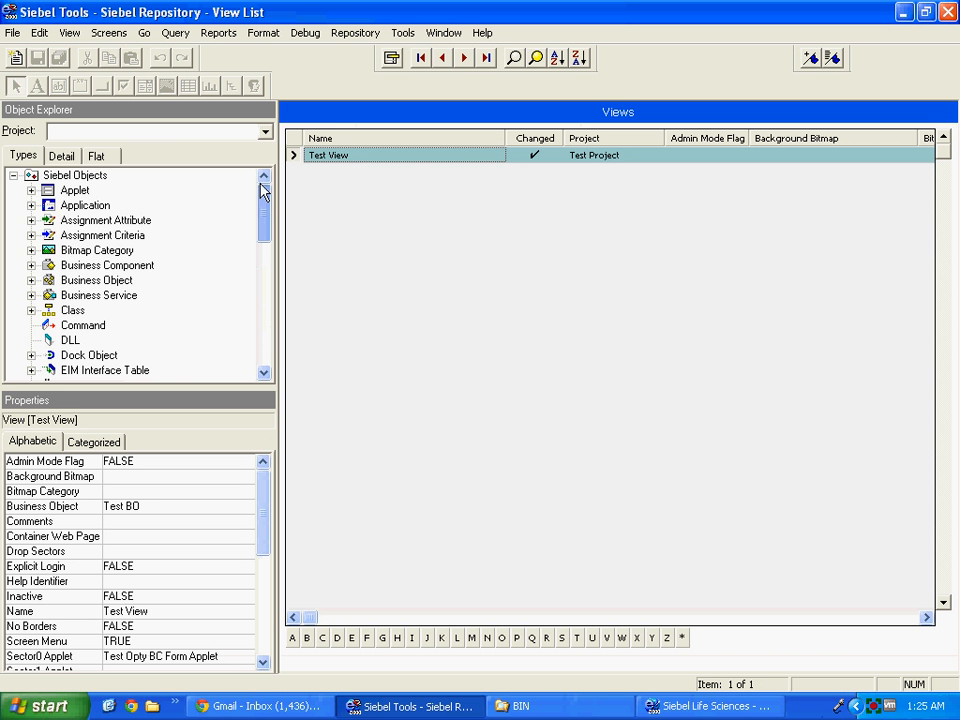
left_click(60, 178)
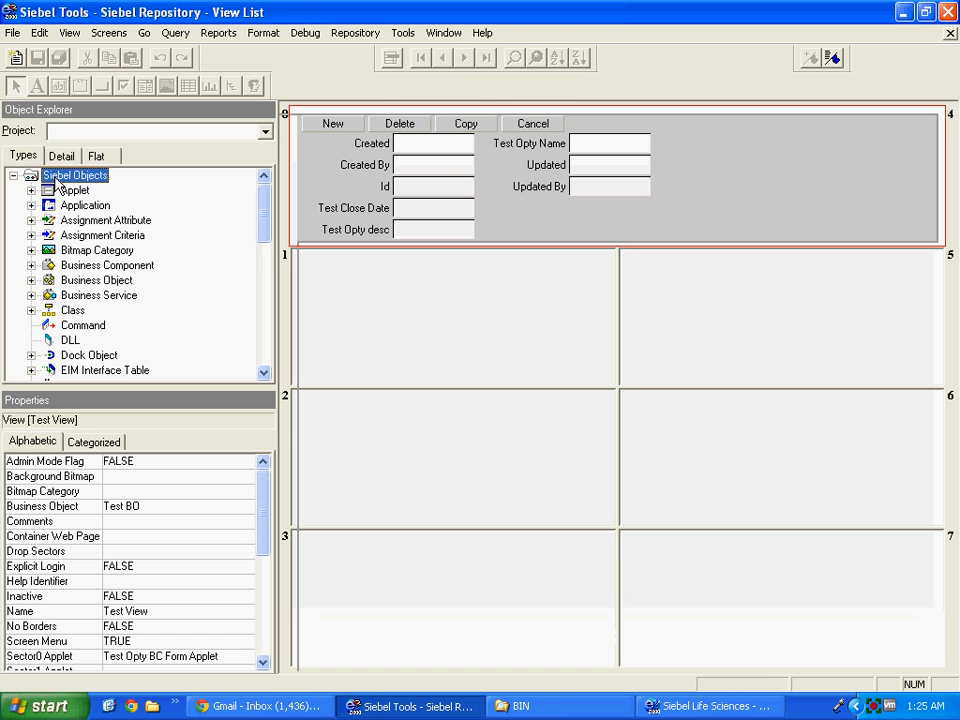
left_click_drag(266, 208, 264, 279)
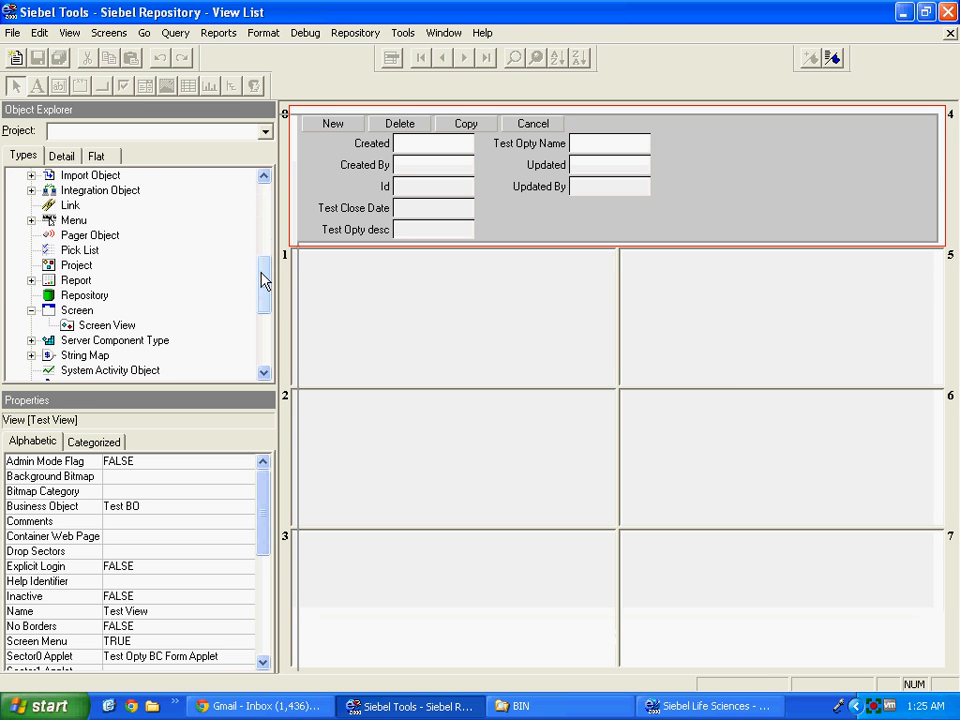
left_click(77, 267)
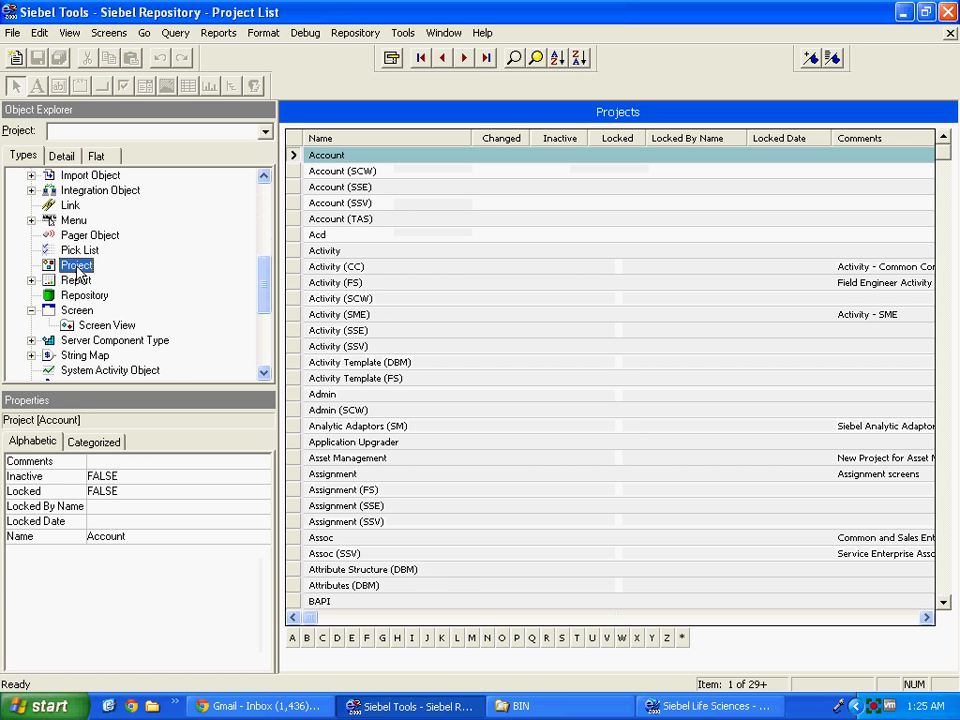
Create a new project named Sample Project and mark it Locked.
right_click(348, 116)
left_click(362, 122)
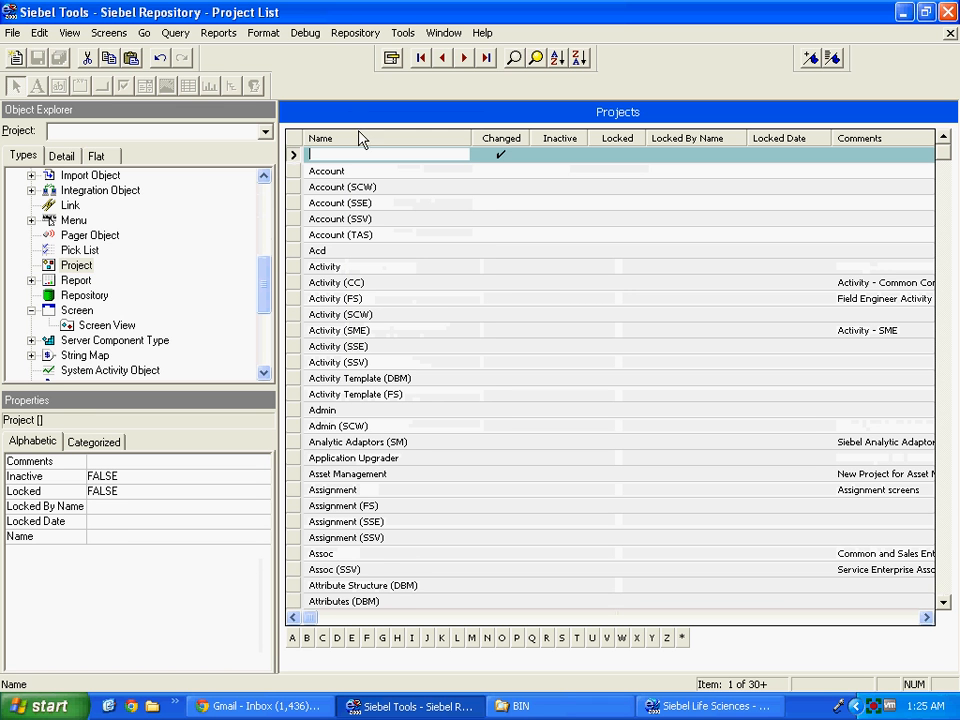
type("Sample Project")
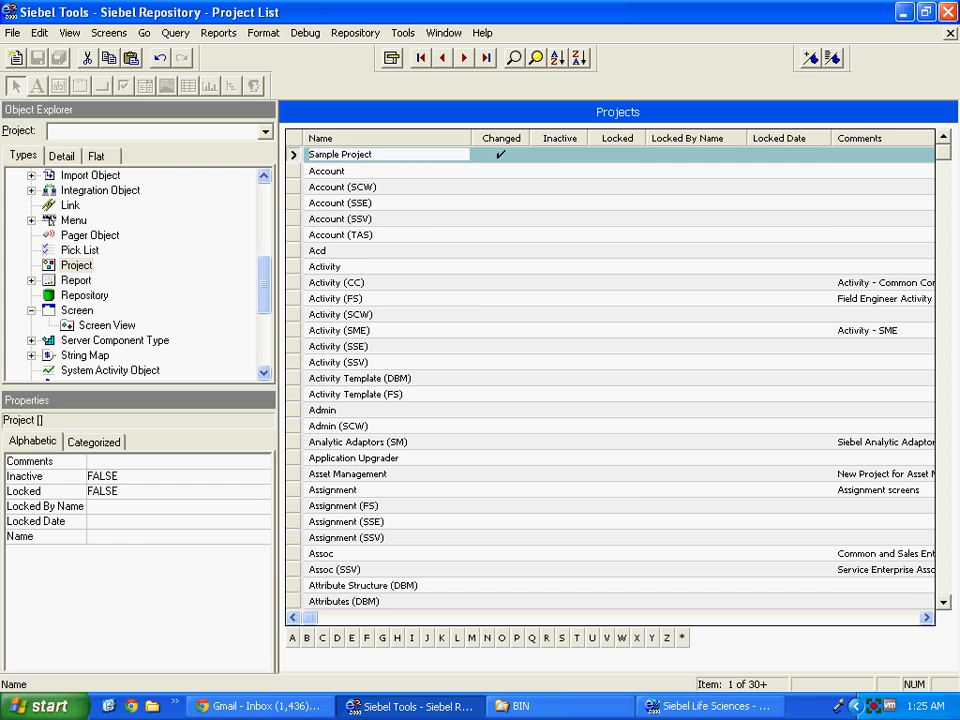
key("Tab")
key("Tab")
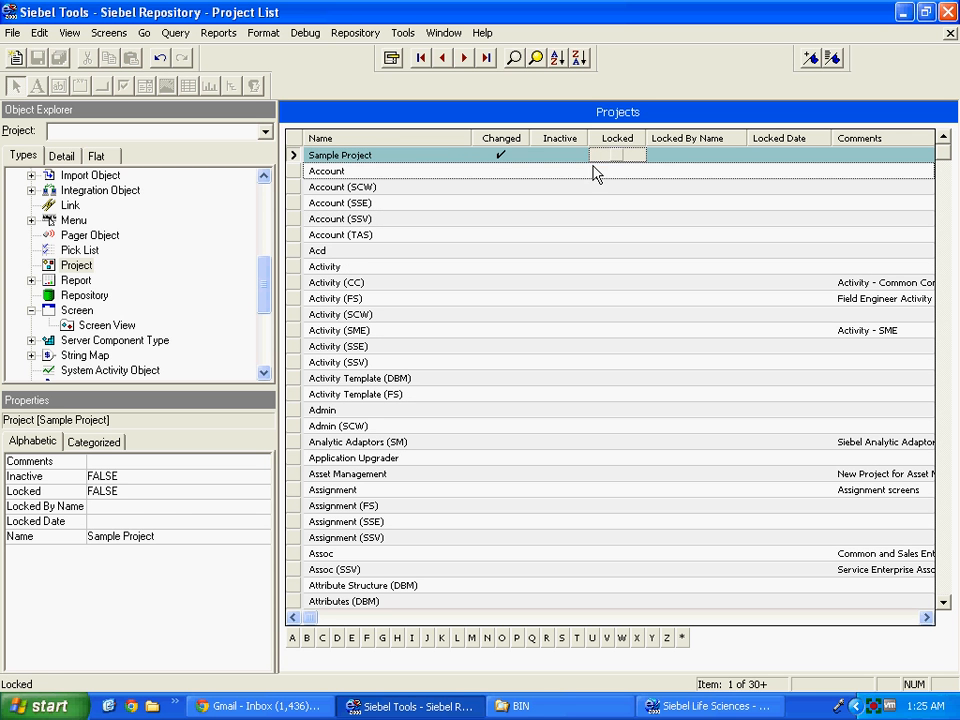
left_click(614, 156)
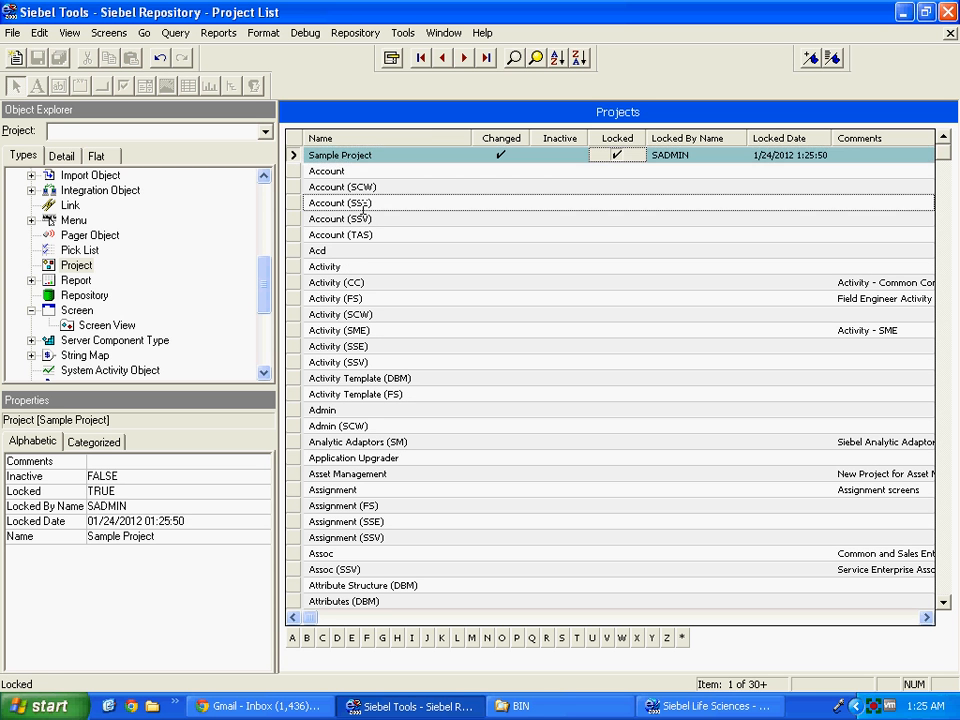
Save the Sample Project record and display the Business Component list.
left_click(293, 171)
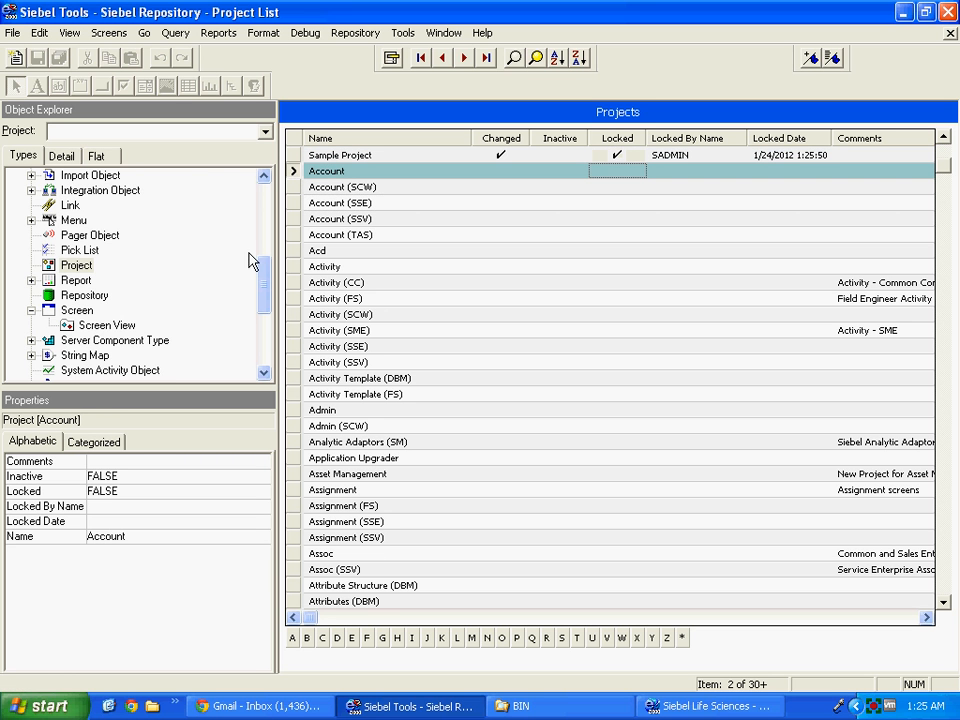
left_click_drag(266, 279, 262, 218)
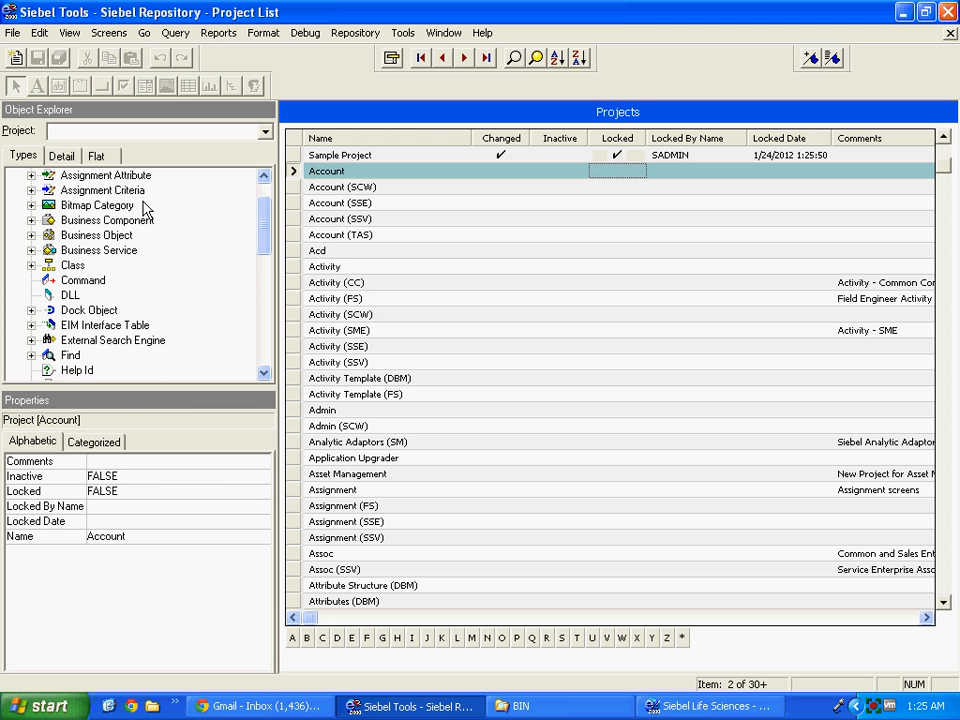
left_click(31, 220)
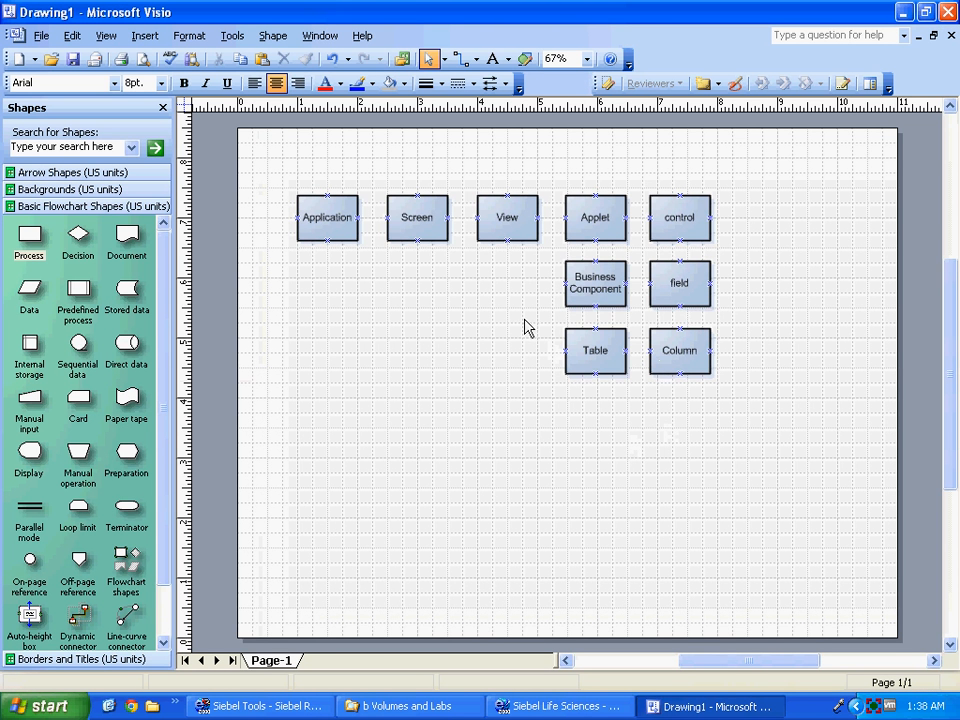
Select the Visio diagram shapes group by group, then switch to the b Volumes and Labs folder.
left_click_drag(524, 319, 744, 394)
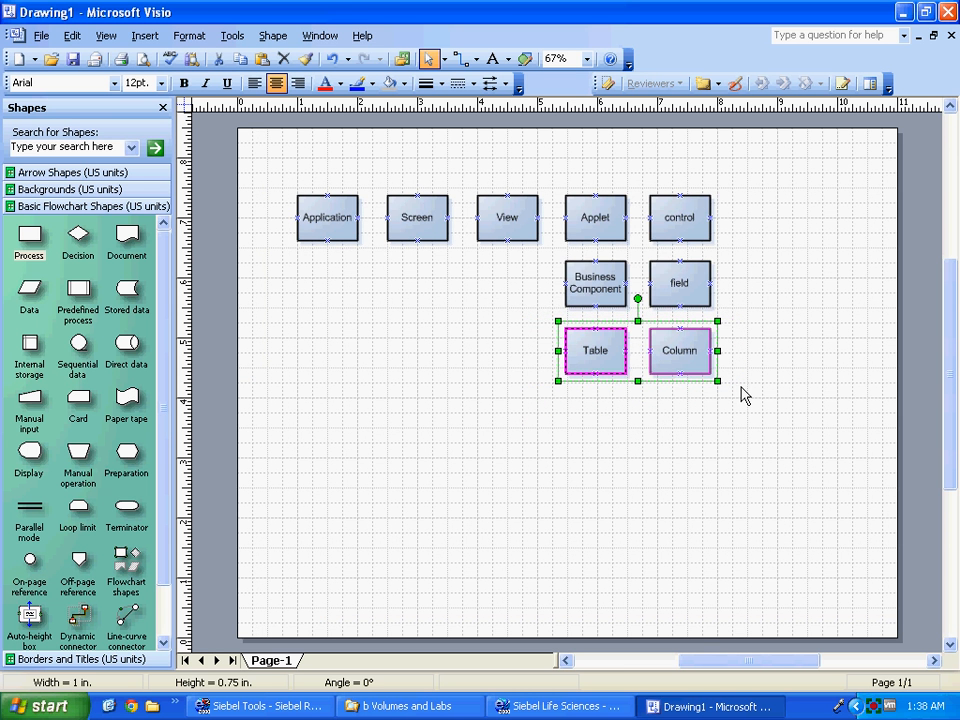
left_click(748, 297)
left_click(578, 278)
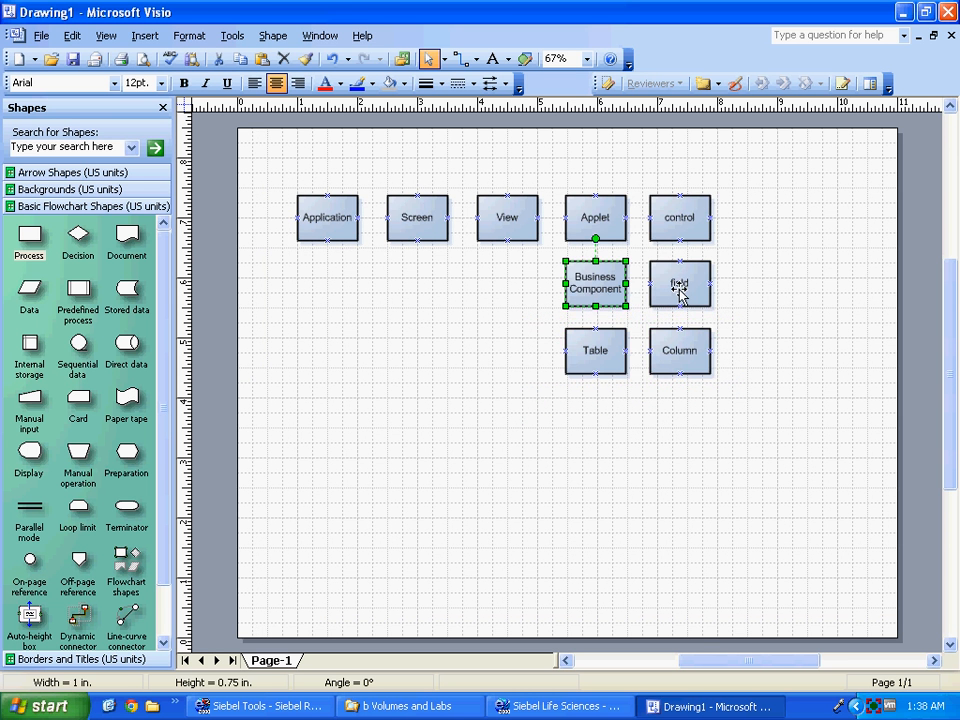
left_click(681, 287)
left_click(593, 228)
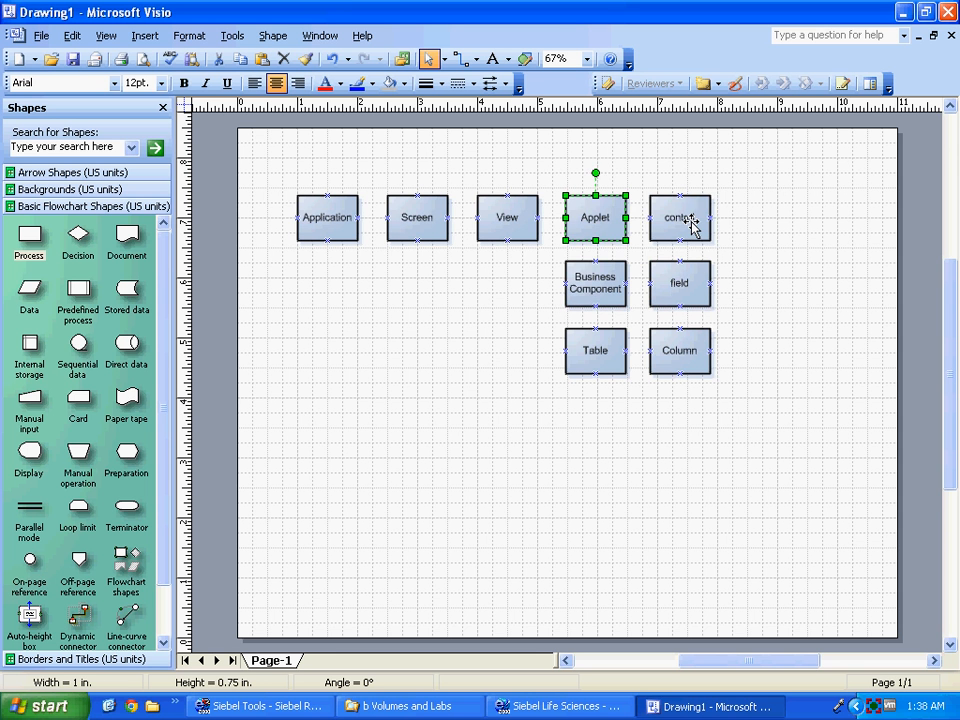
left_click(691, 224)
left_click_drag(553, 175, 720, 242)
left_click(487, 213)
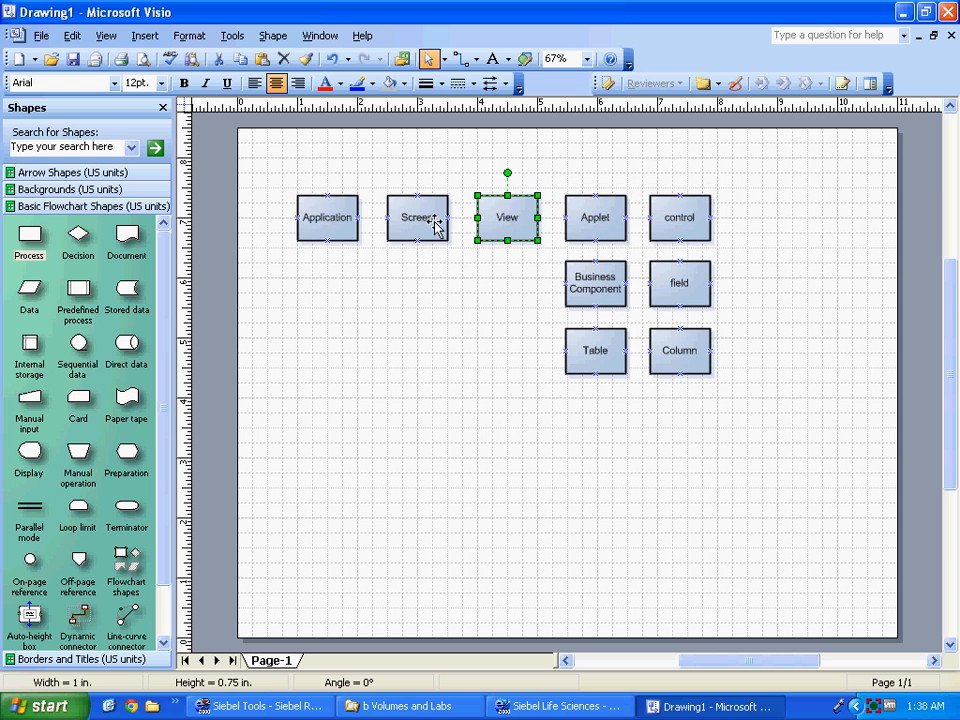
left_click(405, 222)
left_click(339, 216)
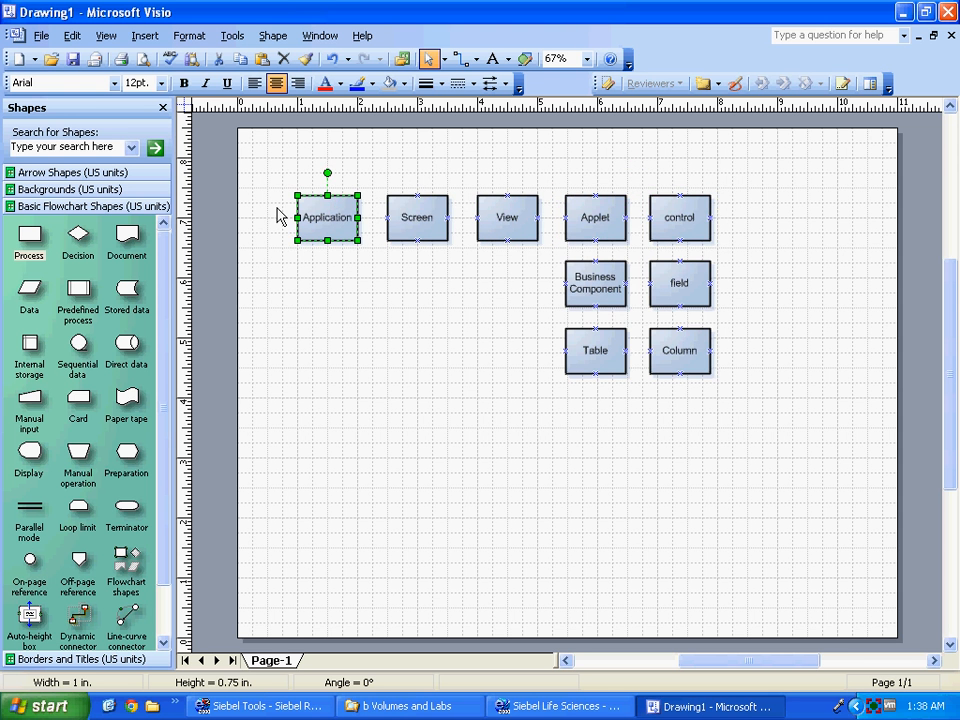
left_click_drag(261, 168, 787, 425)
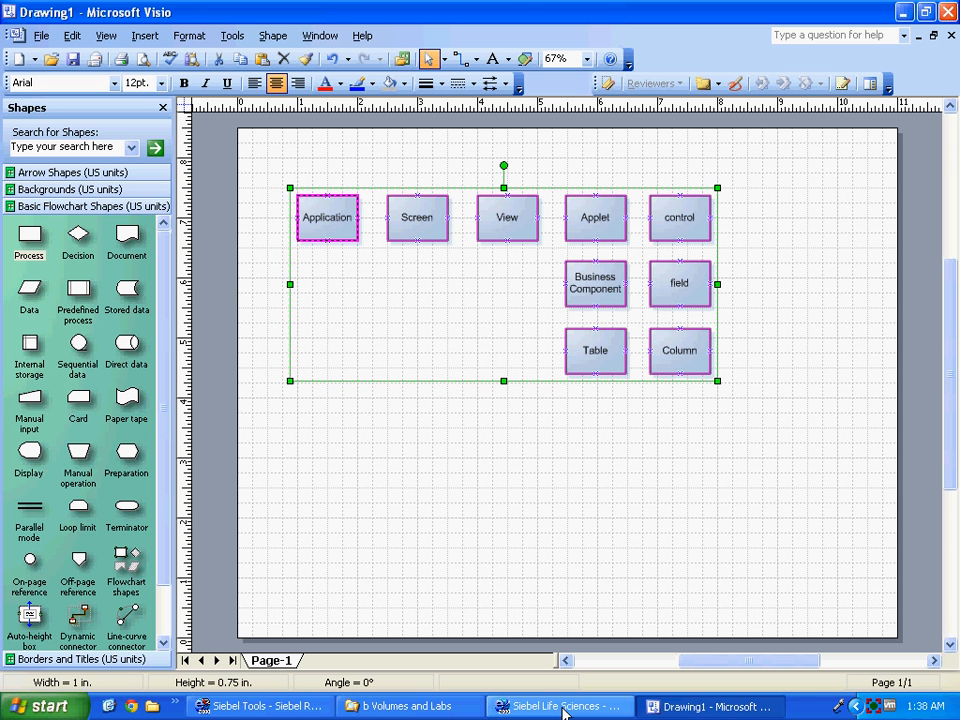
left_click(407, 706)
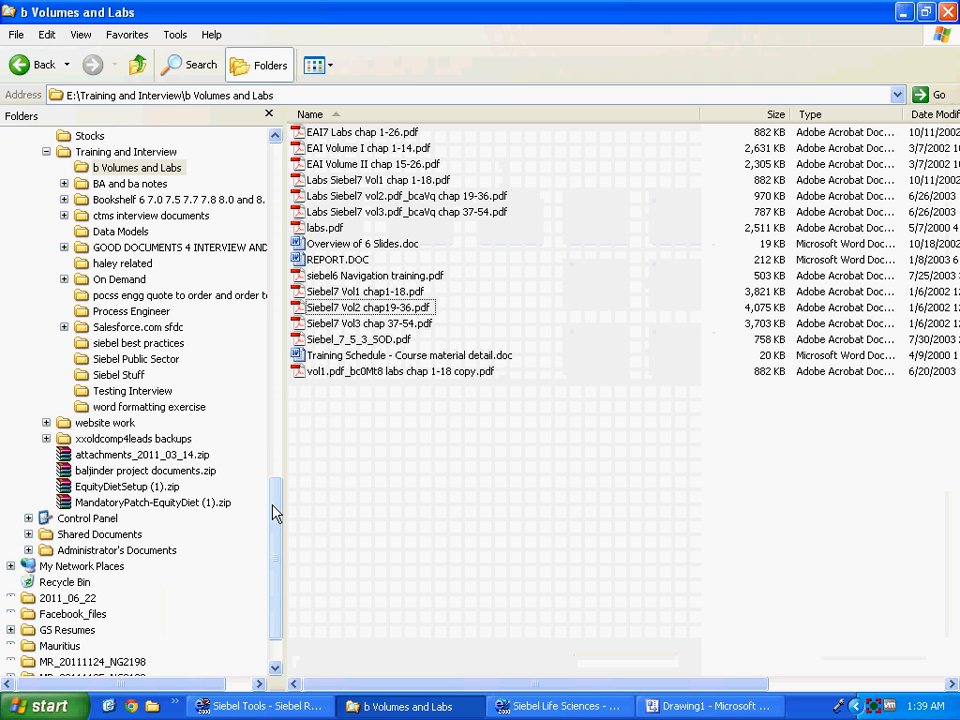
Open tools.cfg from E:\InstalledPrograms\Sbl6Tools\BIN in Notepad.
left_click(115, 343)
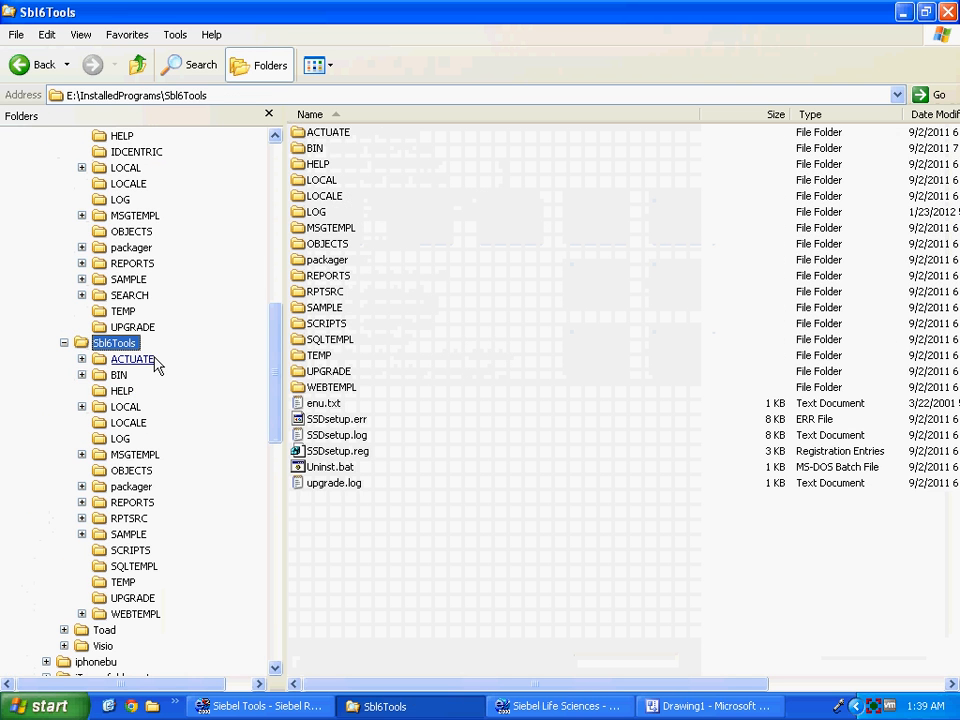
double_click(313, 150)
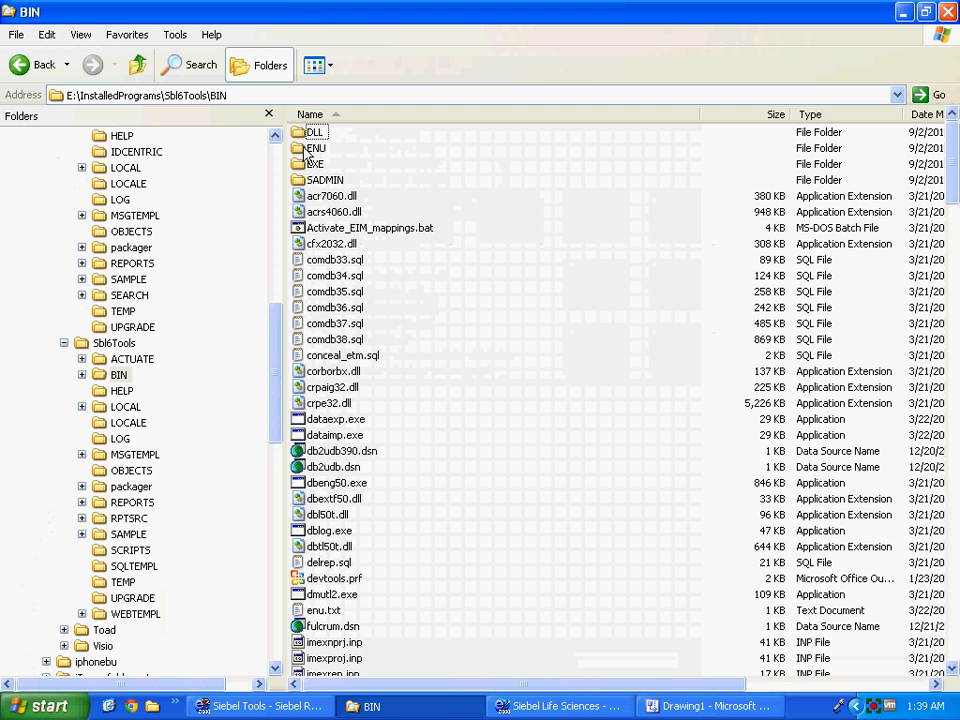
left_click(325, 405)
key("t")
key("o")
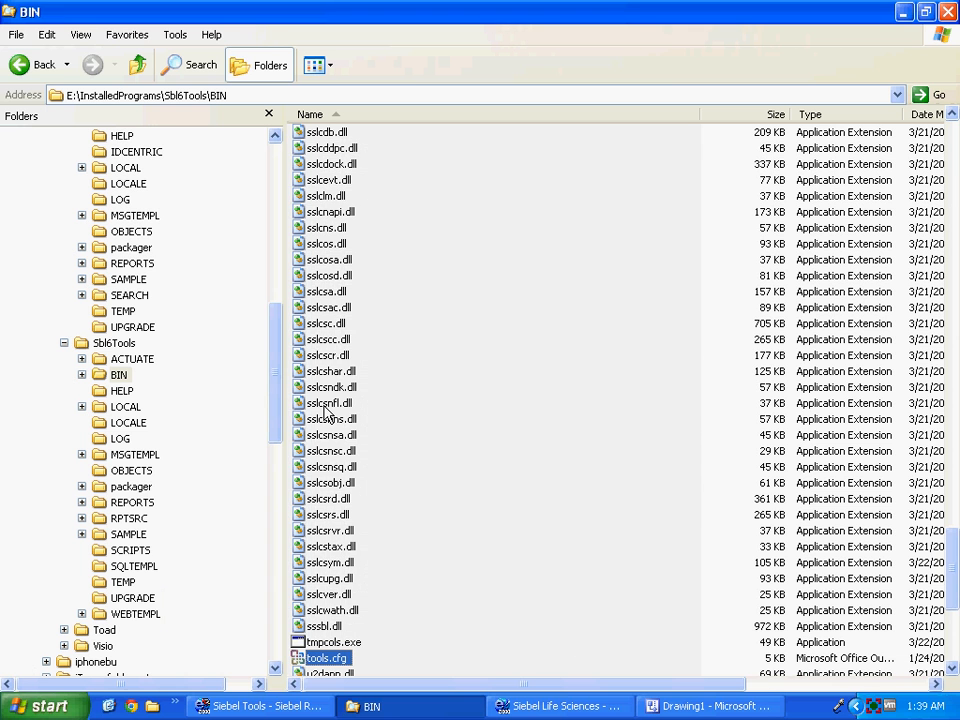
key("Return")
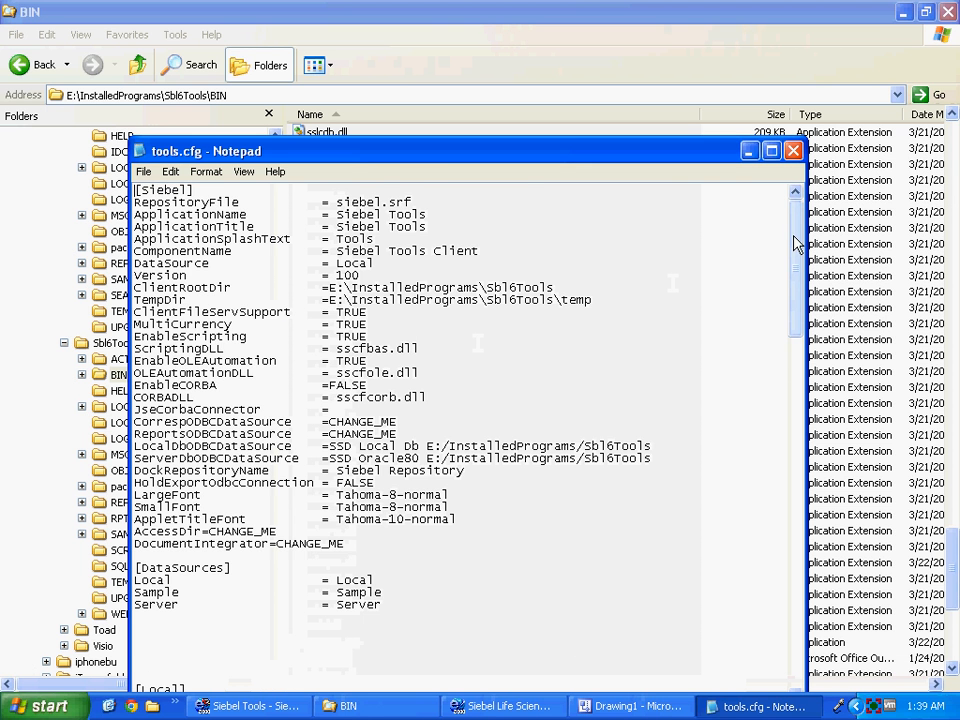
Inspect the [Sample] ConnectString line and database path in tools.cfg, then close Notepad.
left_click_drag(795, 244, 795, 375)
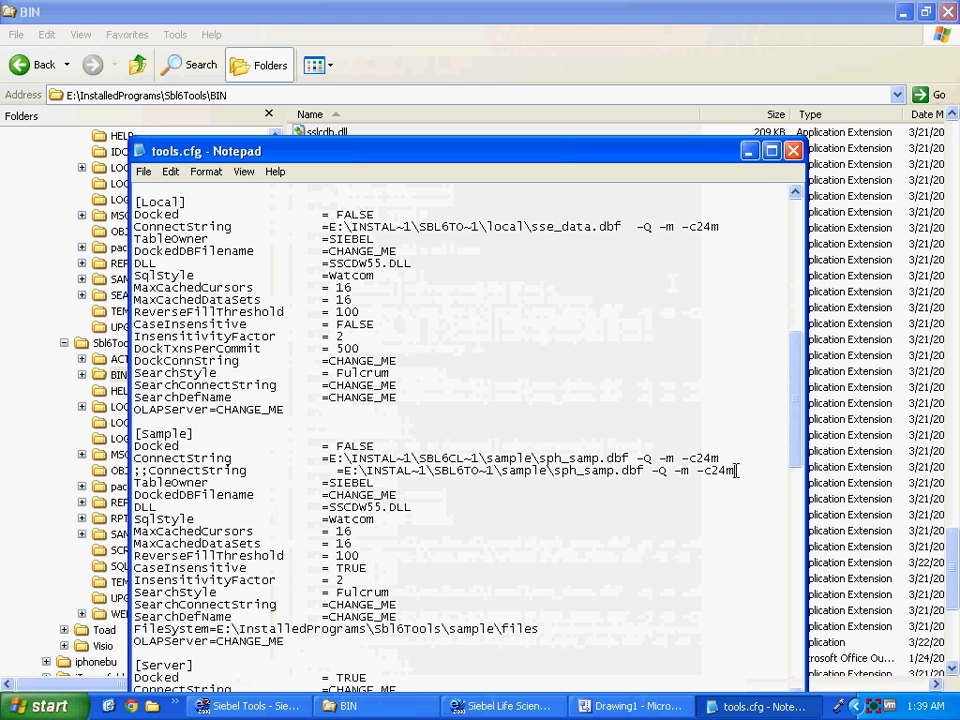
left_click_drag(735, 470, 153, 470)
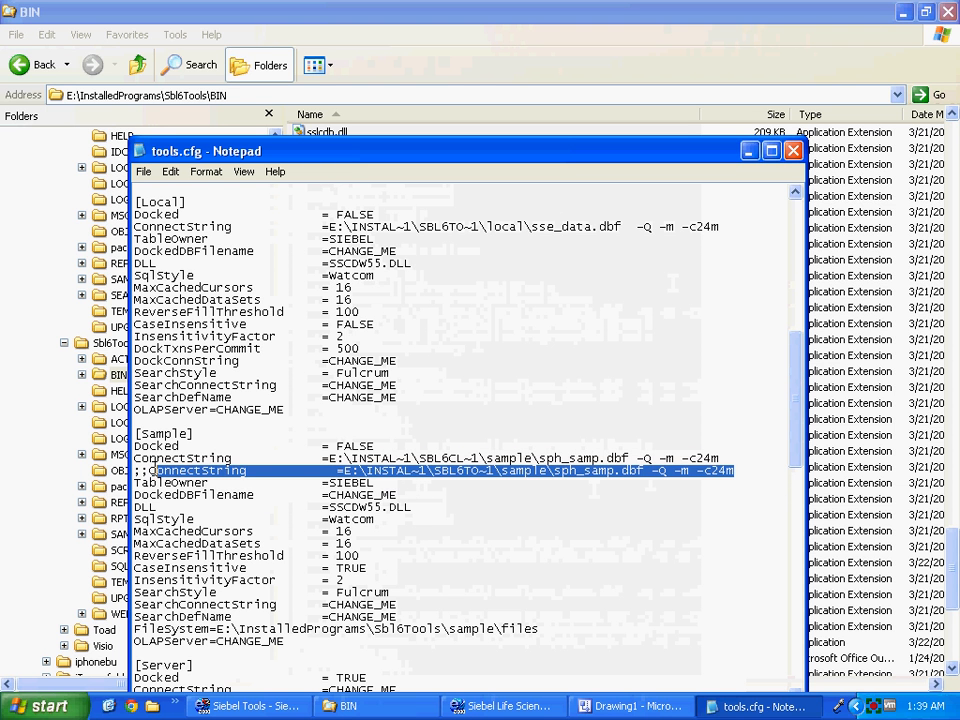
double_click(145, 470)
left_click(146, 470)
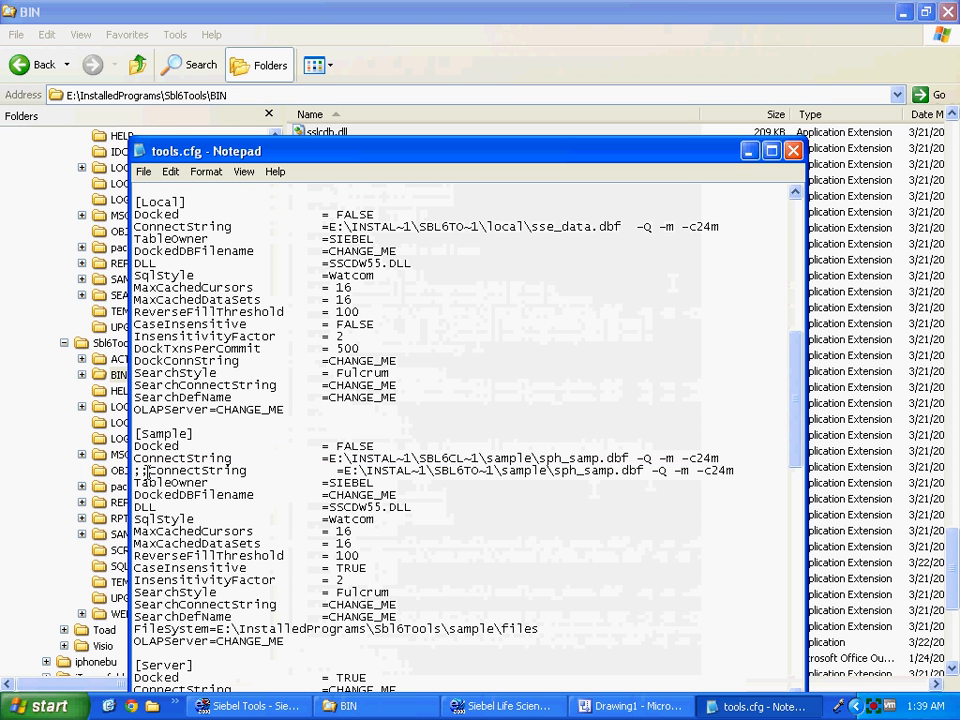
double_click(407, 458)
left_click_drag(719, 458, 133, 458)
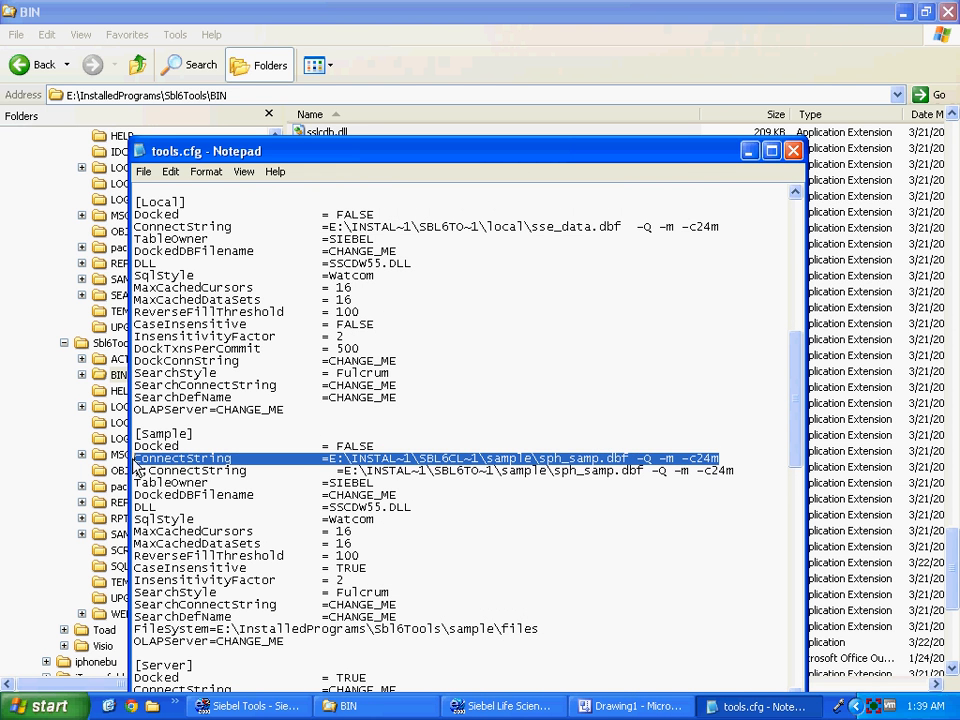
left_click(381, 446)
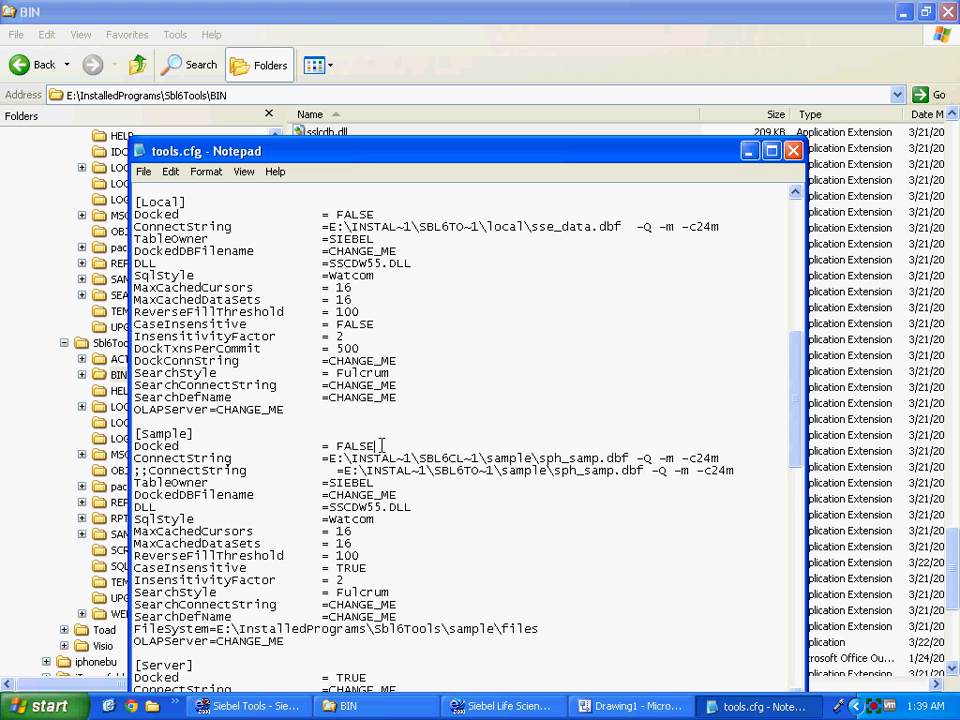
left_click(794, 152)
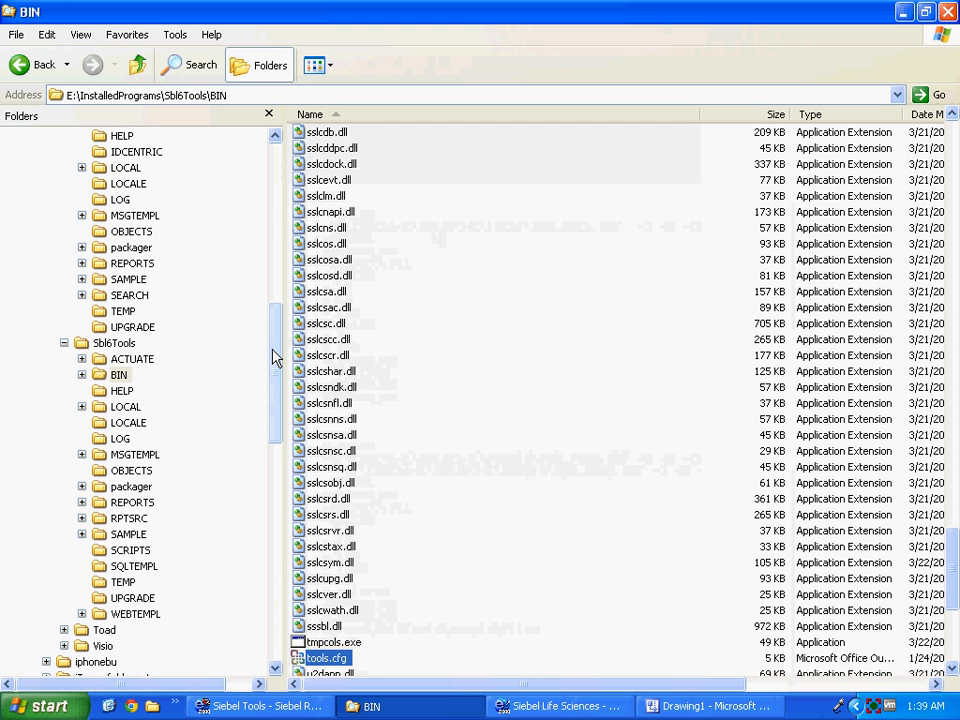
Open pharma.cfg from the Sbl6client BIN folder in Notepad.
left_click_drag(276, 358, 274, 311)
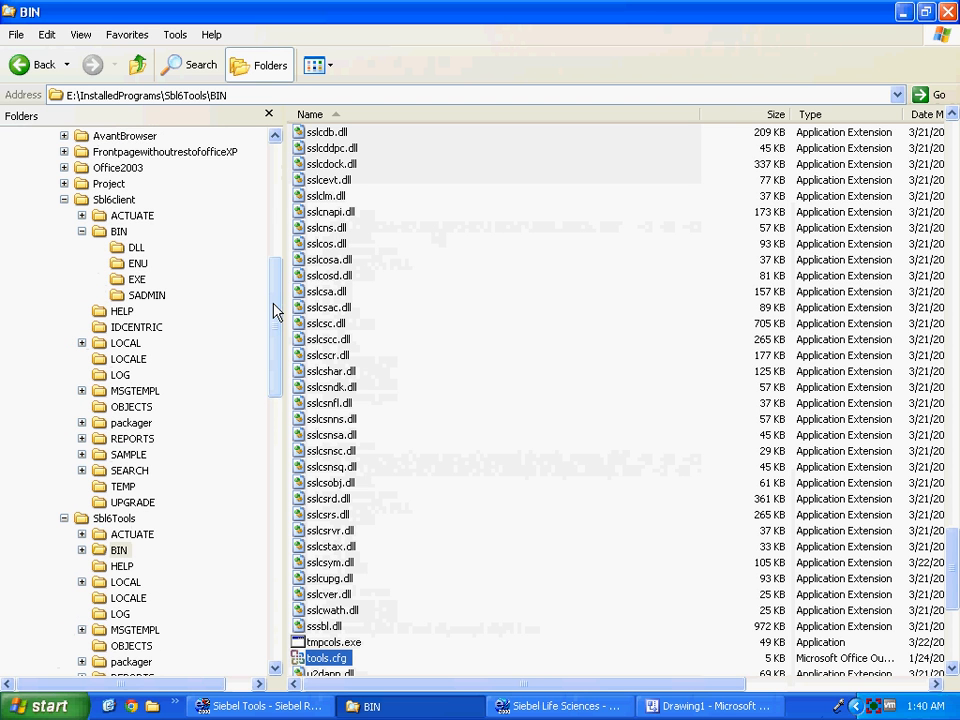
left_click(103, 235)
left_click(330, 230)
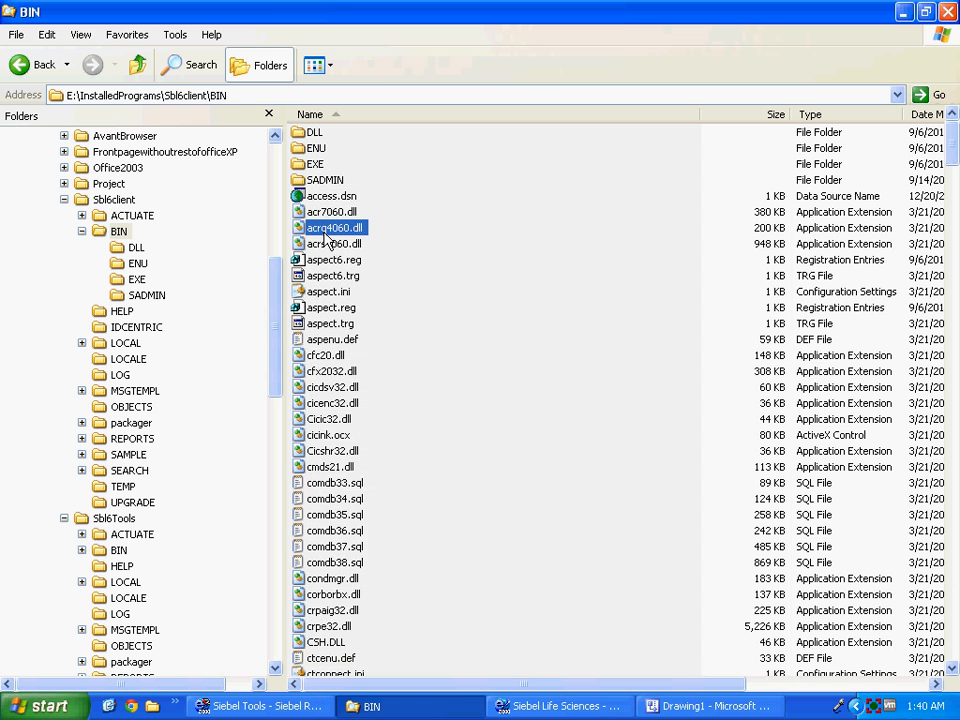
key("p")
key("Down")
key("Down")
key("Down")
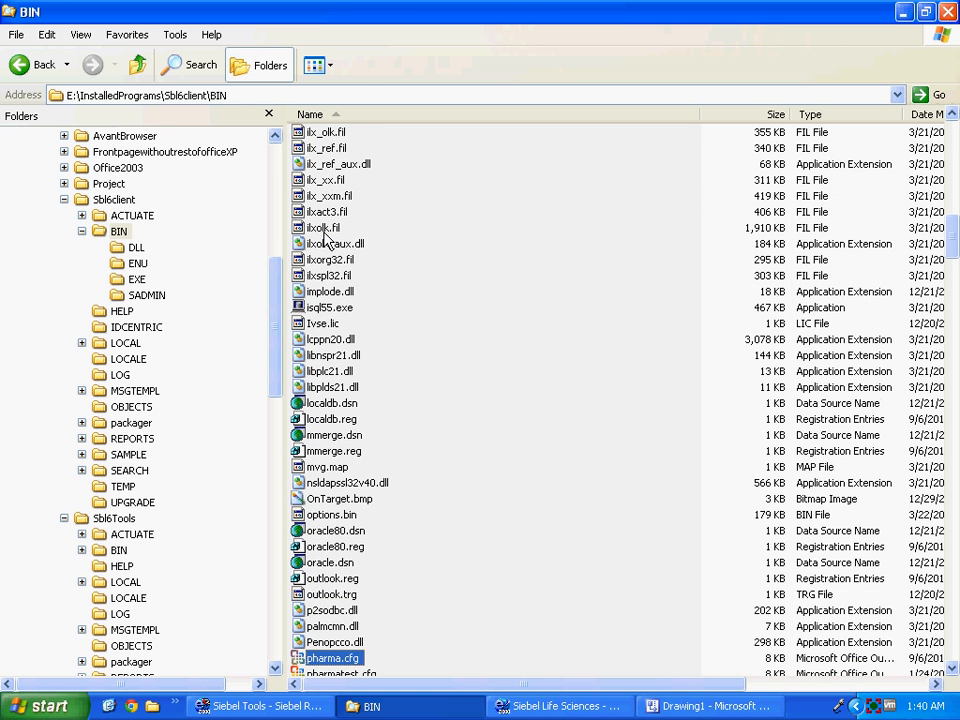
key("Return")
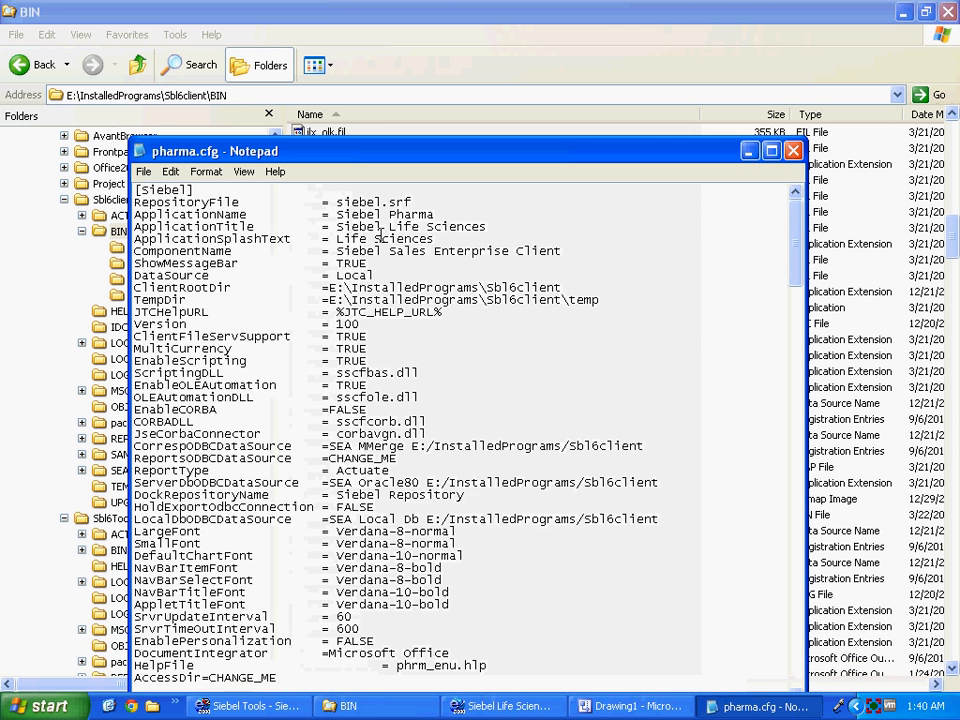
Copy the [Sample] ConnectString line, close pharma.cfg, and return to Siebel Tools.
left_click_drag(800, 232, 797, 343)
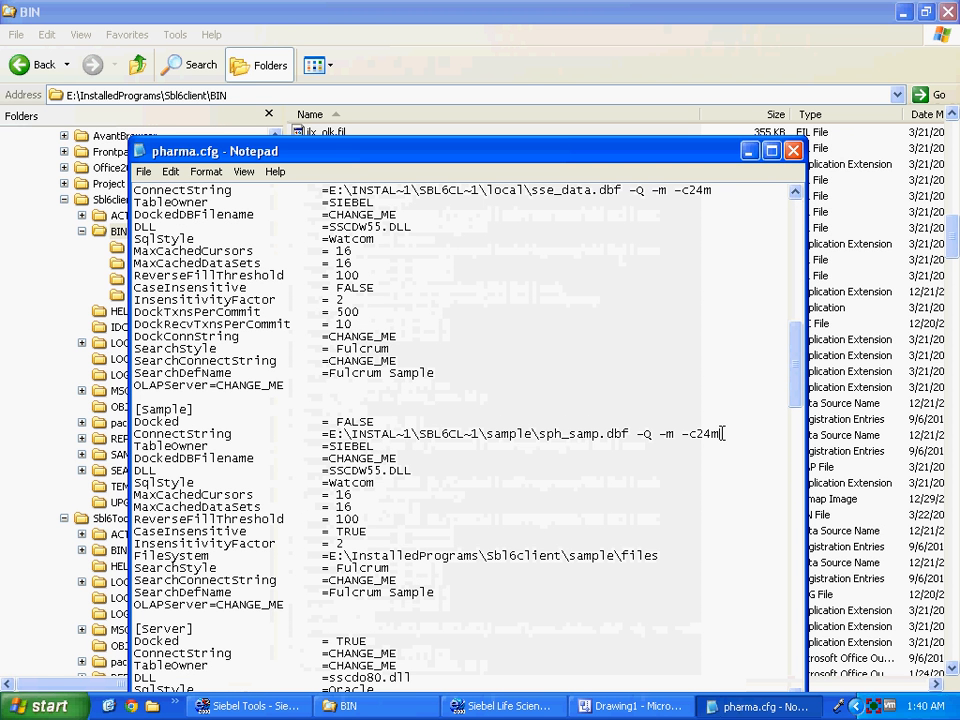
key("shift+Home")
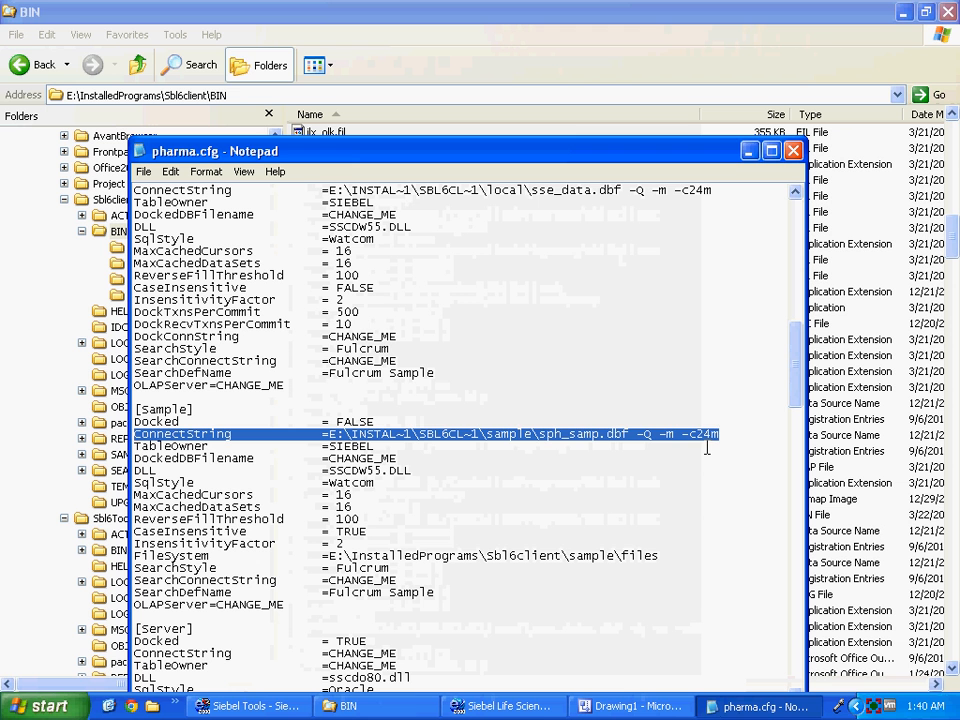
right_click(697, 440)
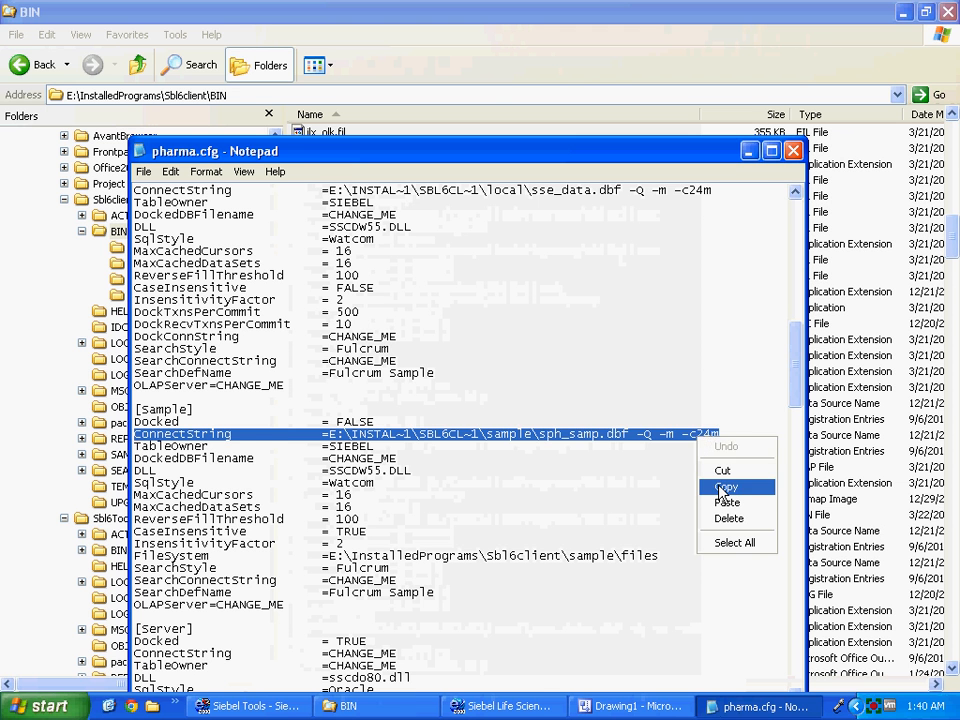
left_click(750, 486)
left_click(707, 373)
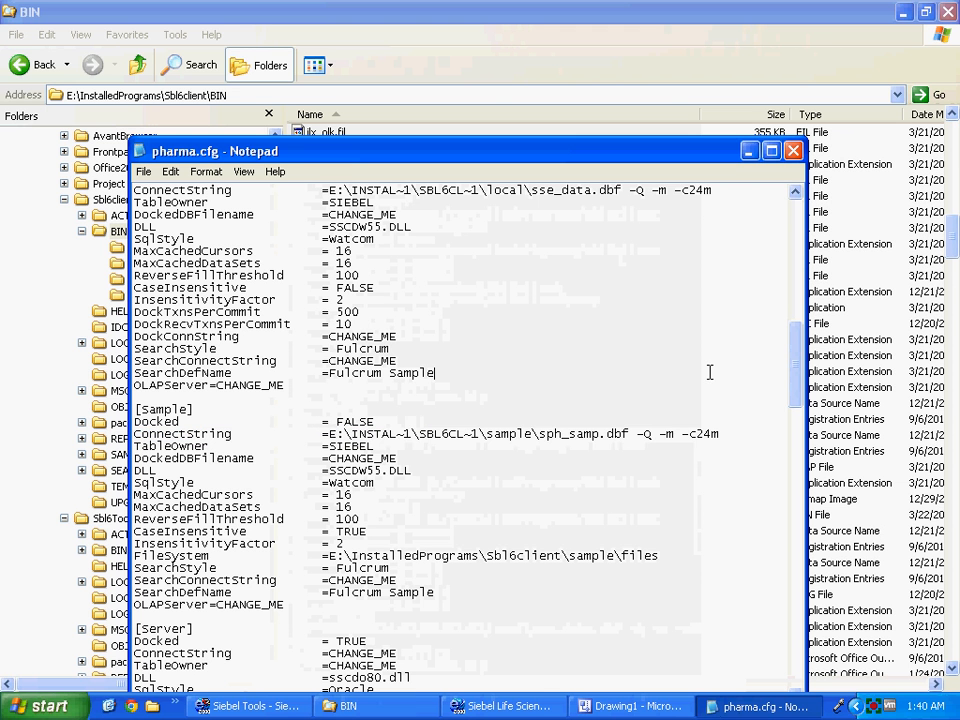
left_click(793, 150)
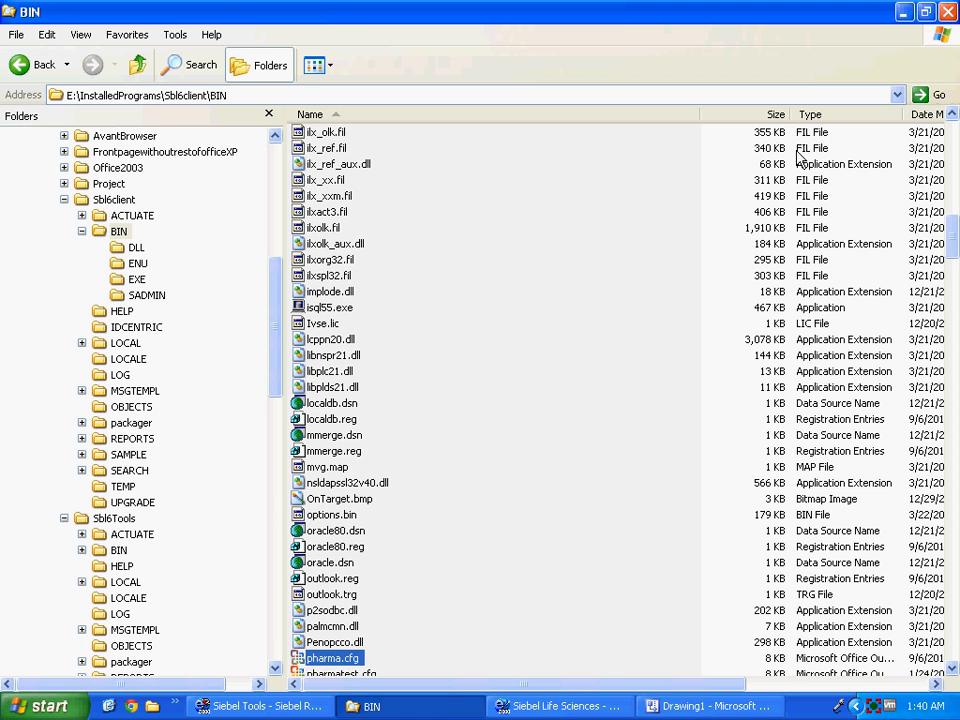
key("alt+Tab")
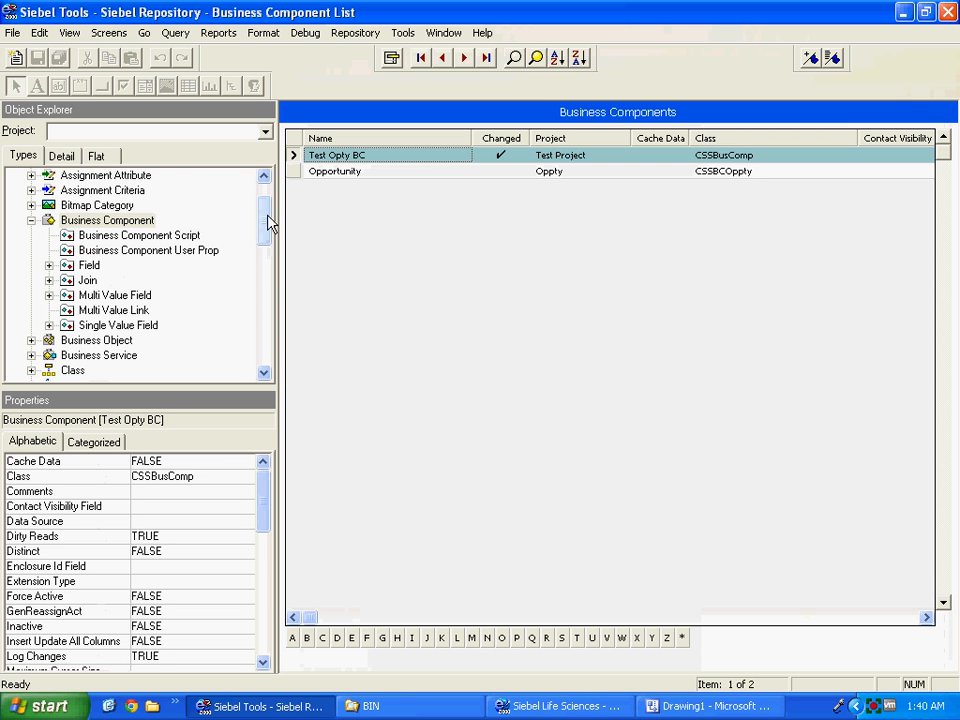
Add a business component record named Sample Opty BC in Sample Project.
mouse_move(268, 222)
left_mouse_down()
mouse_move(268, 231)
mouse_move(268, 223)
left_mouse_up()
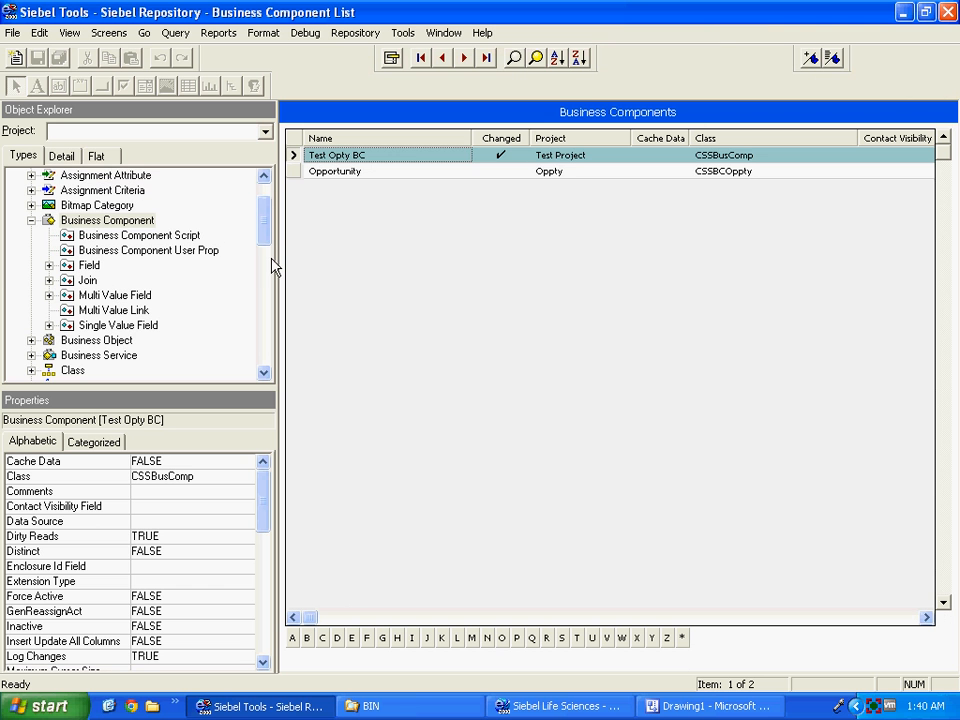
right_click(335, 258)
left_click(352, 262)
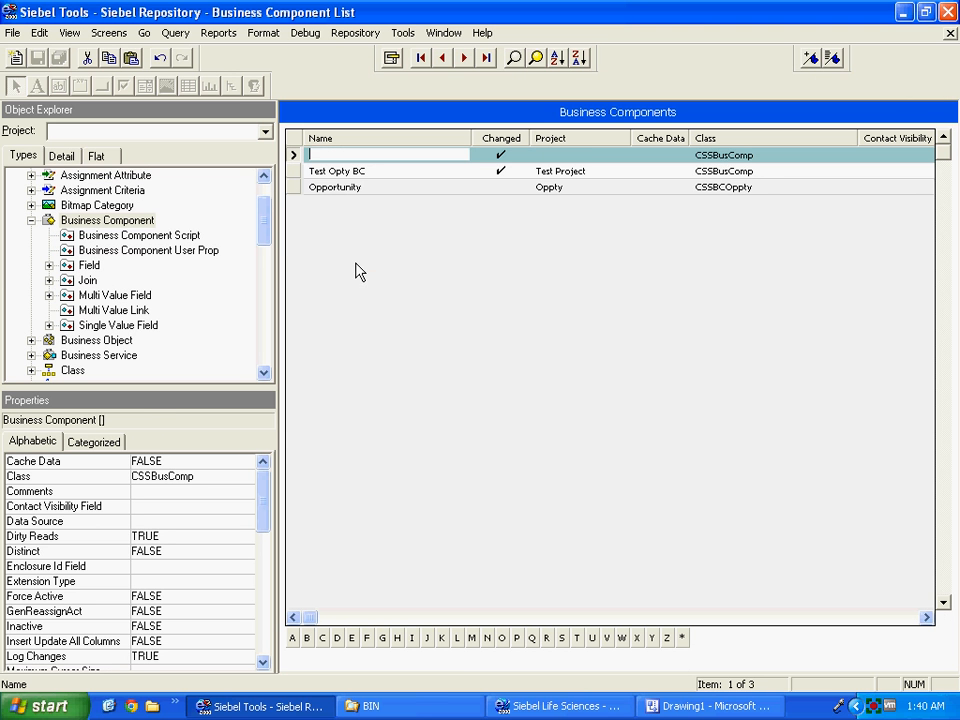
type("Sample Opty BC")
key("Tab")
type("Sample")
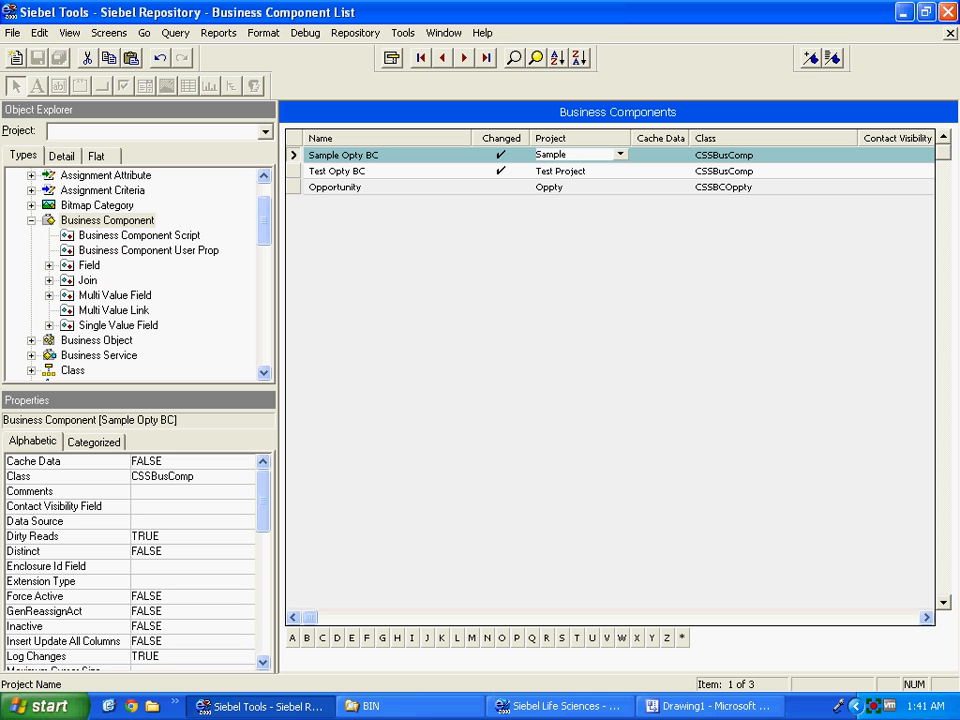
key("Tab")
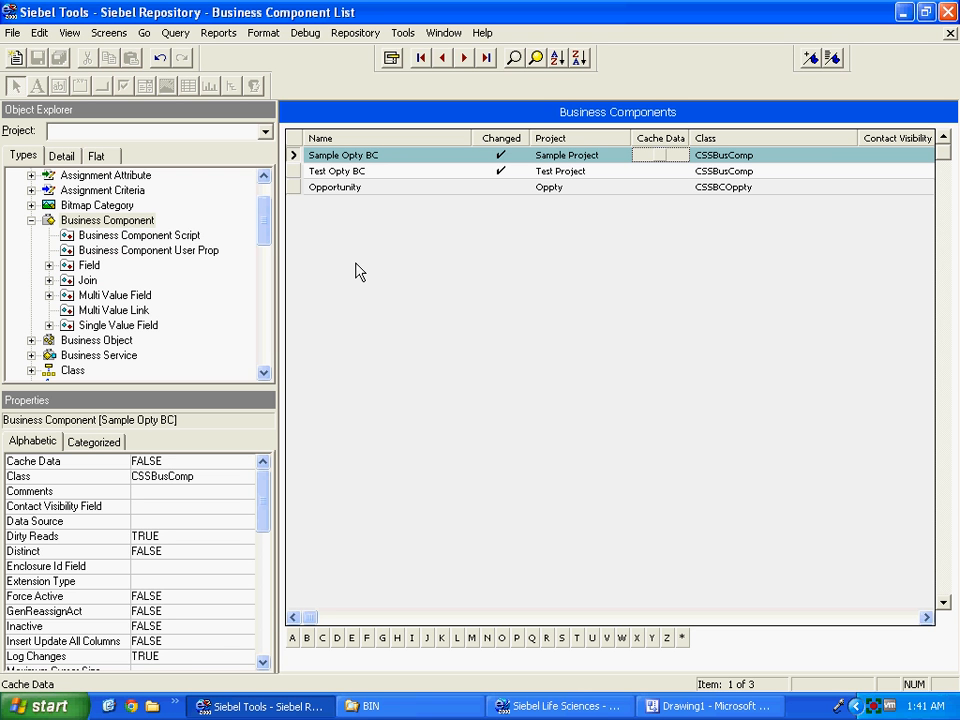
Keep class CSSBusComp and turn on Owner Delete for Sample Opty BC.
key("Tab")
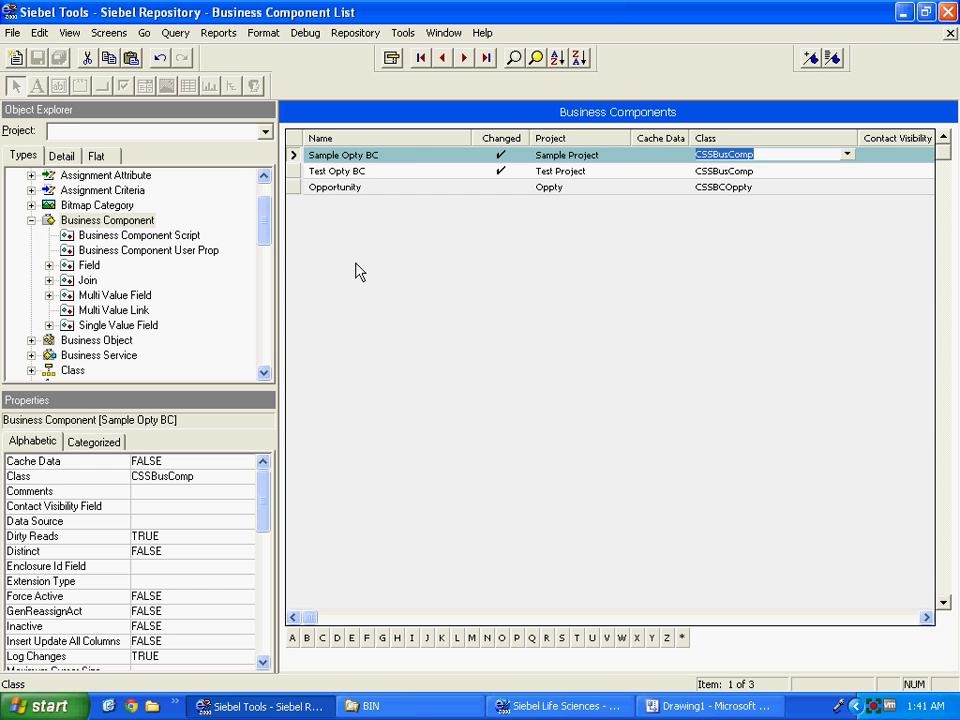
key("Tab")
key("Tab")
key("Tab")
key("Tab")
key("Tab")
key("Tab")
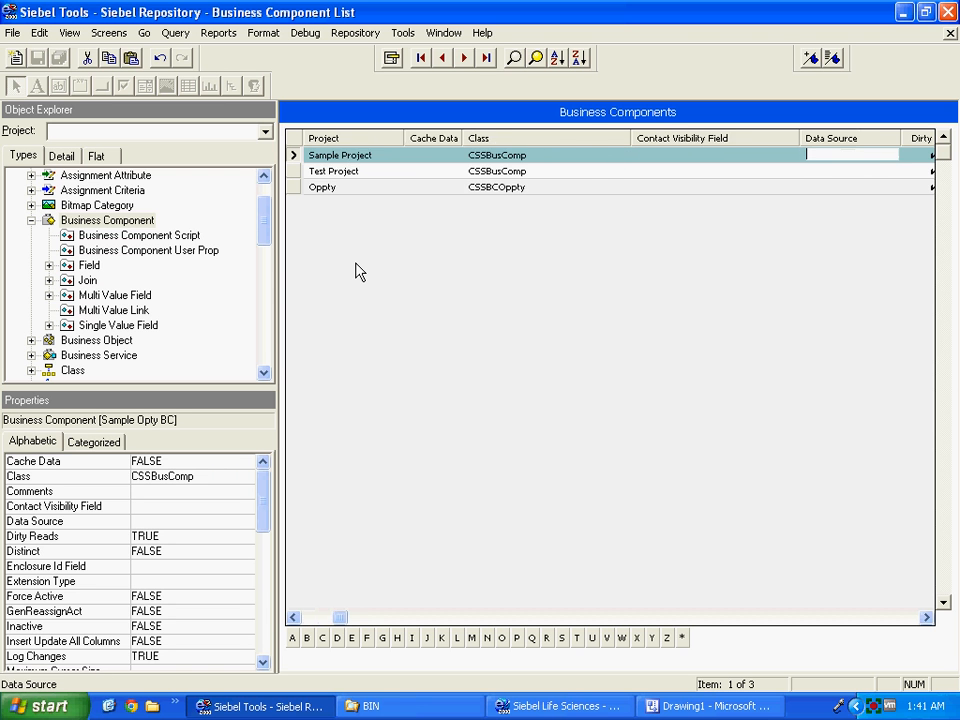
key("Tab")
key("Tab")
key("Tab")
key("Tab")
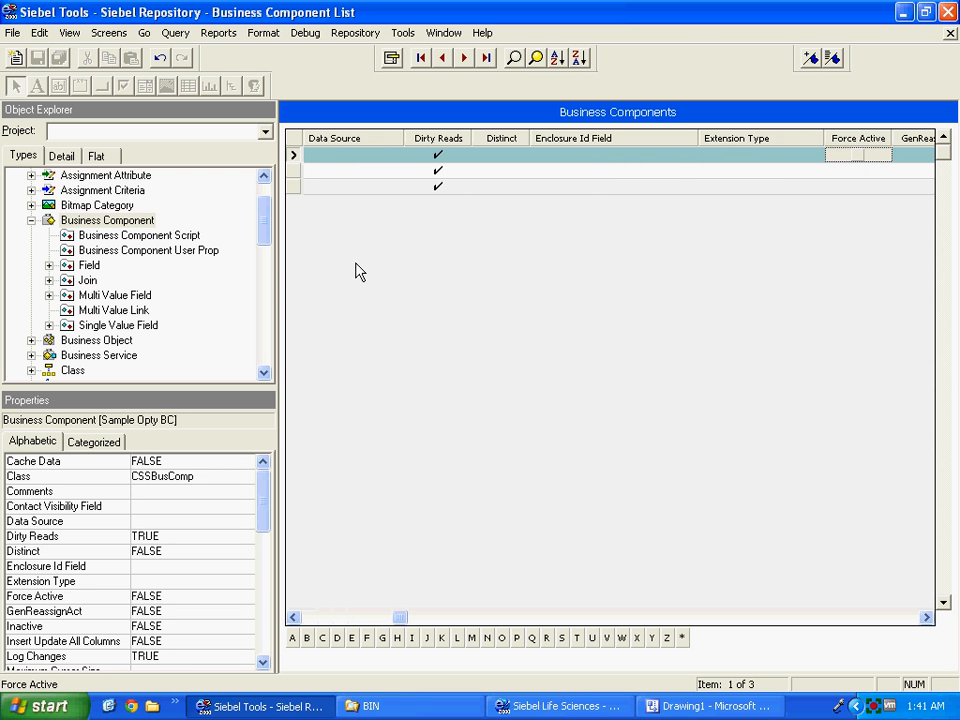
key("Tab")
key("Tab")
key("Tab")
key("Tab")
key("Tab")
key("Tab")
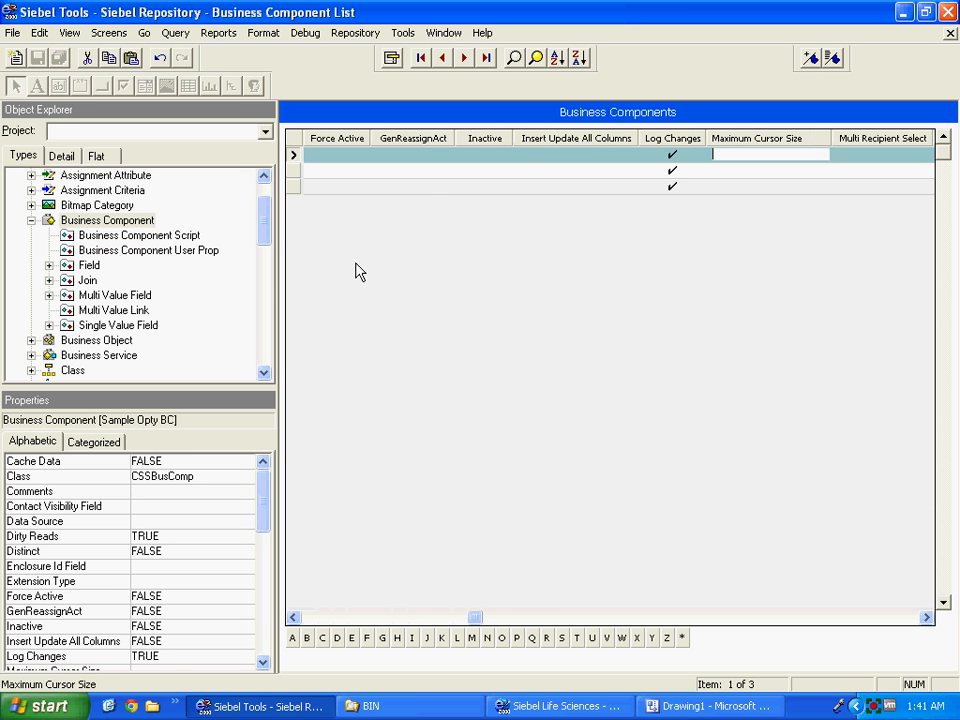
key("Tab")
key("Tab")
key("Tab")
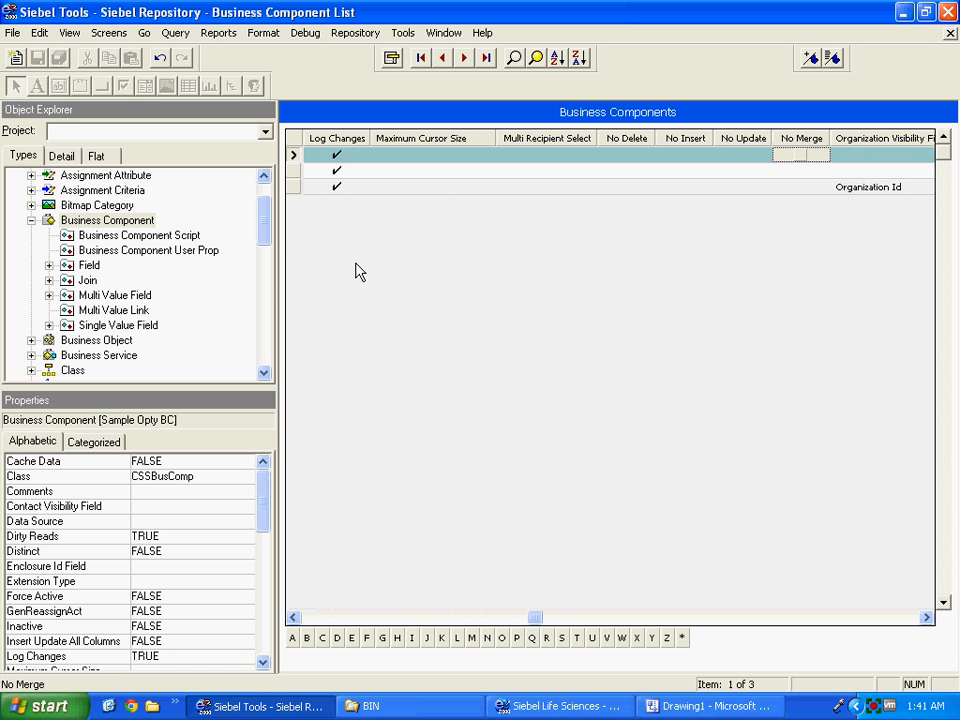
key("Tab")
key("Tab")
key("Tab")
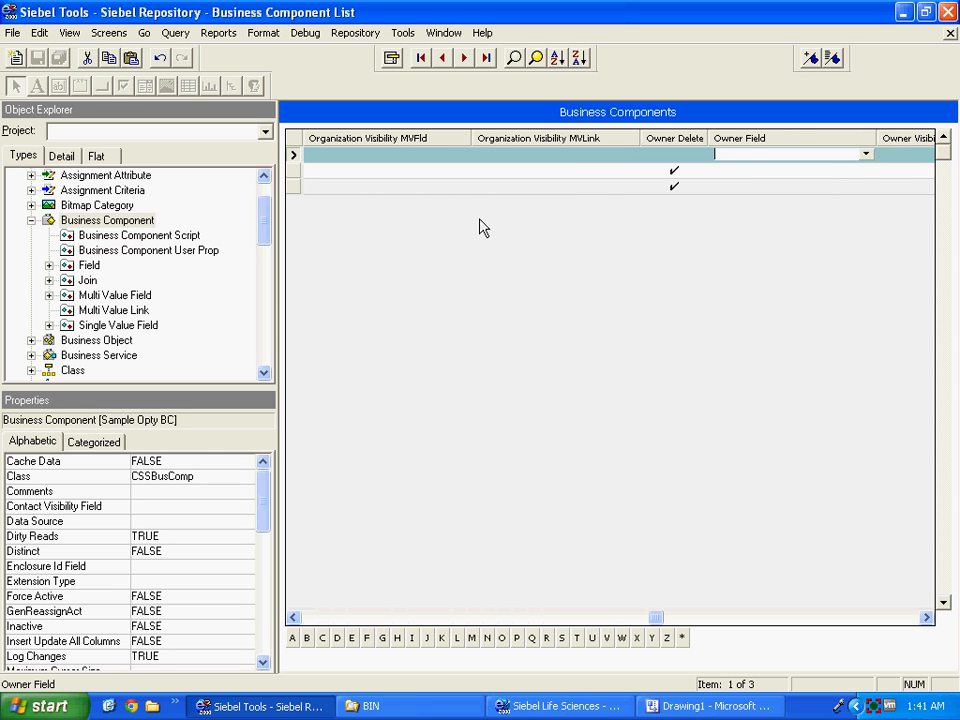
left_click(674, 156)
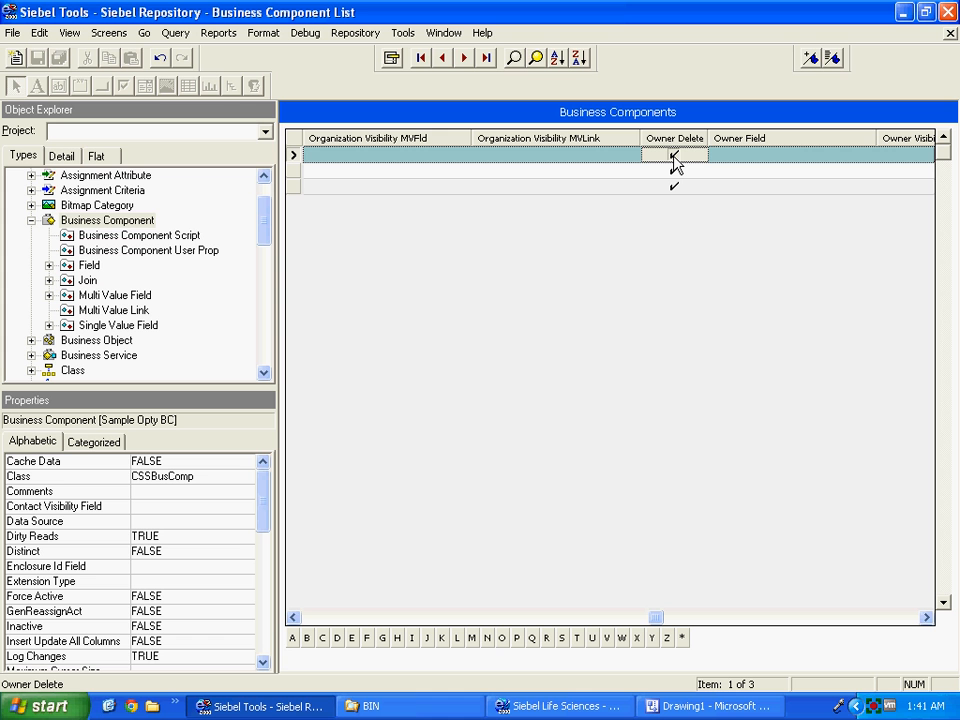
key("Tab")
key("Tab")
key("Tab")
key("Tab")
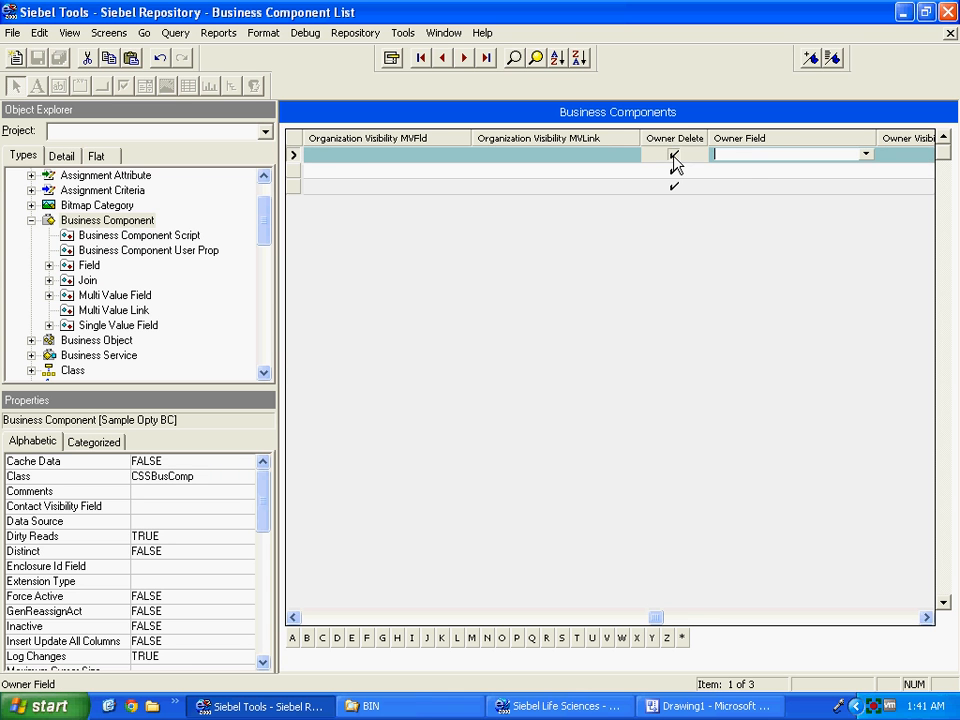
key("Tab")
key("Tab")
key("Tab")
key("Tab")
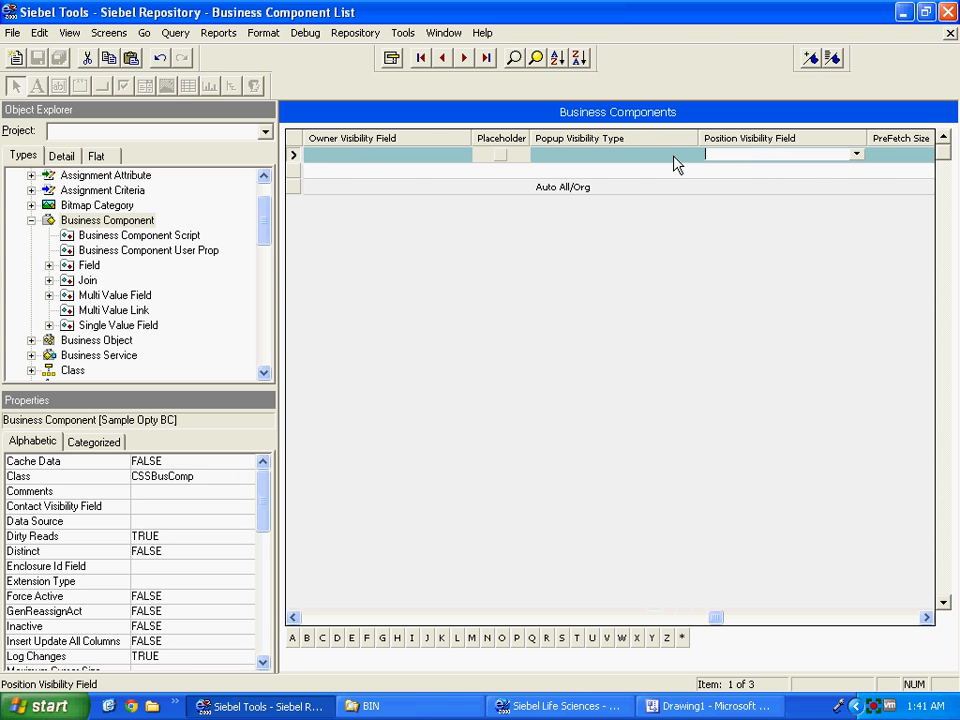
key("Tab")
key("Tab")
key("Tab")
key("Tab")
key("Tab")
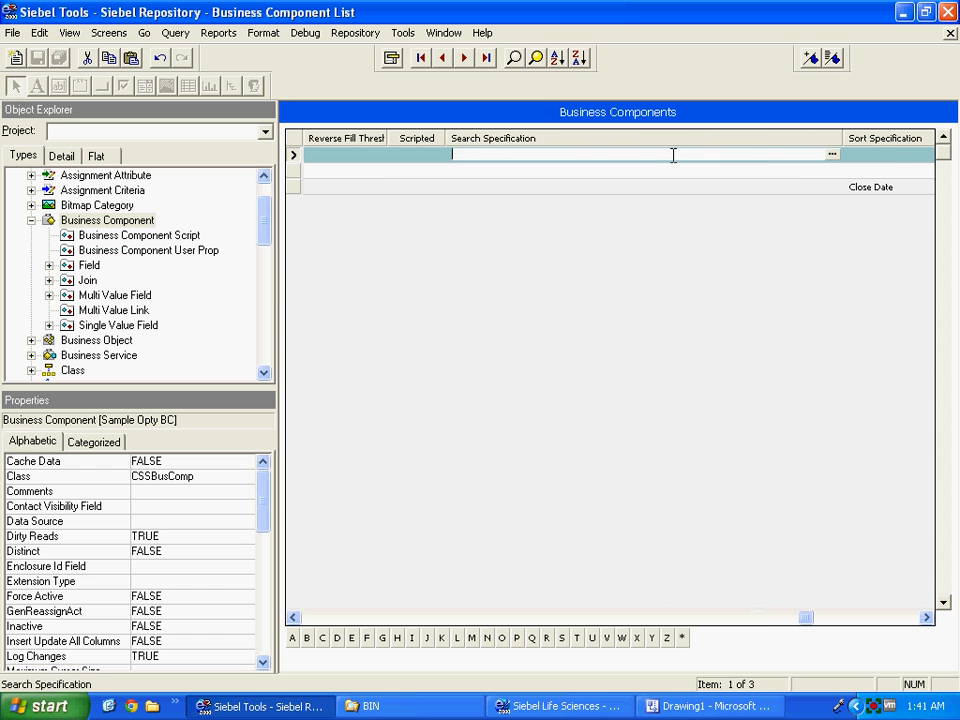
key("Tab")
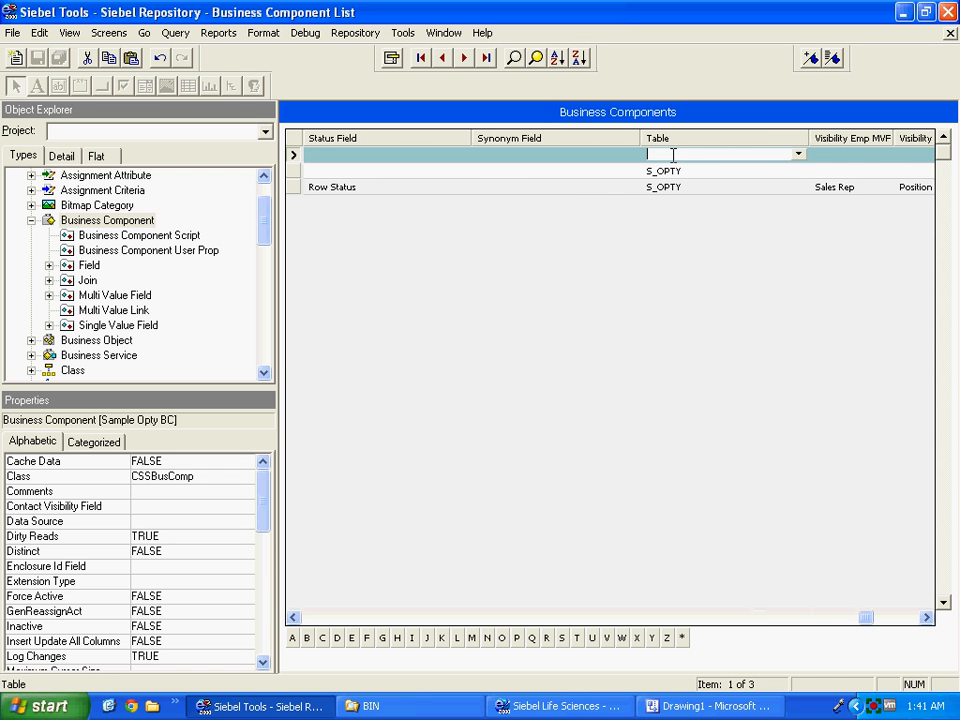
Pick S_OPTY from the table list as Sample Opty BC's base table and commit the record.
left_click(798, 154)
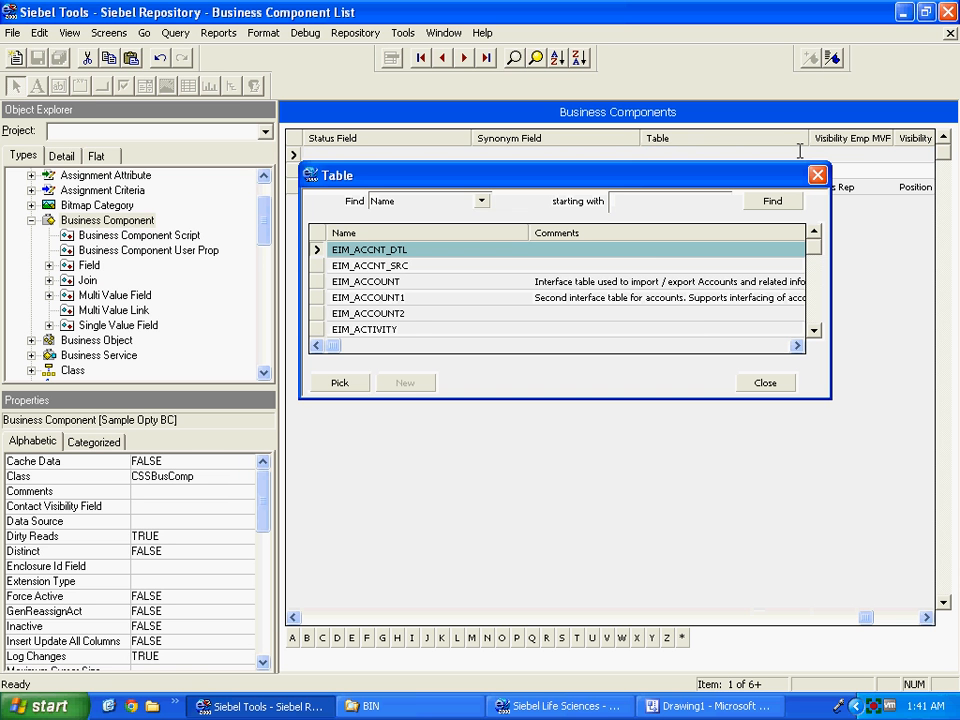
type("S_Opty")
key("Return")
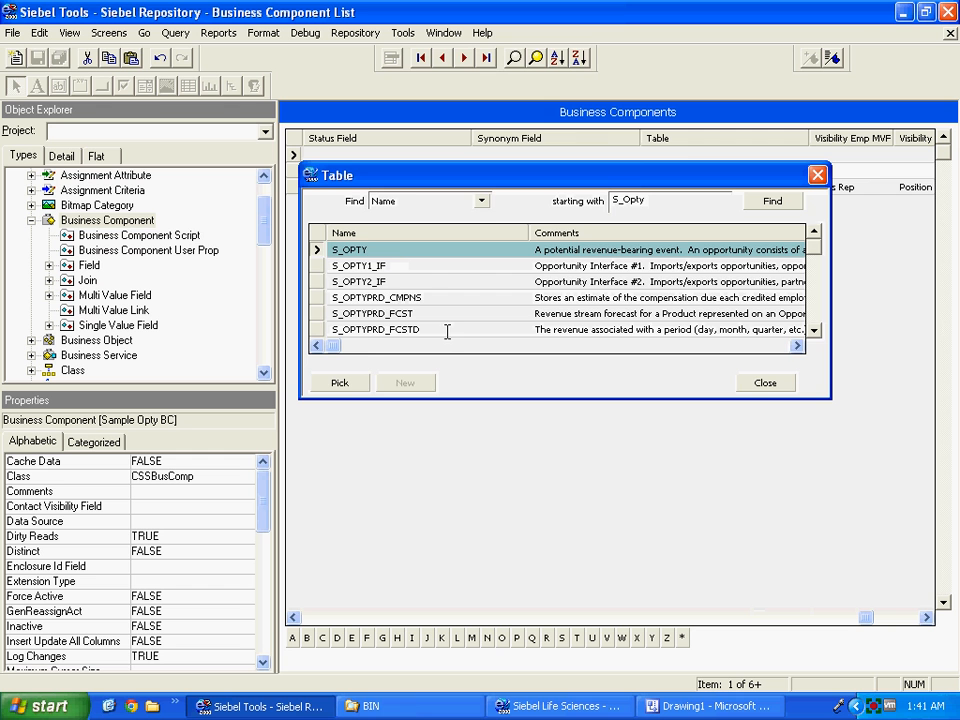
left_click(339, 382)
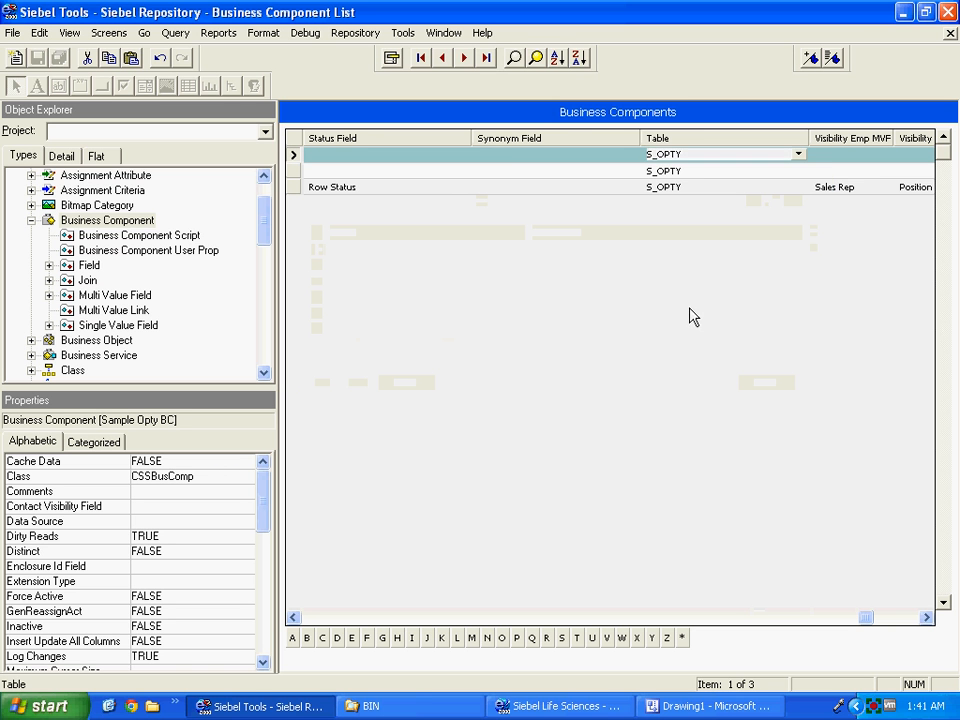
left_click(832, 155)
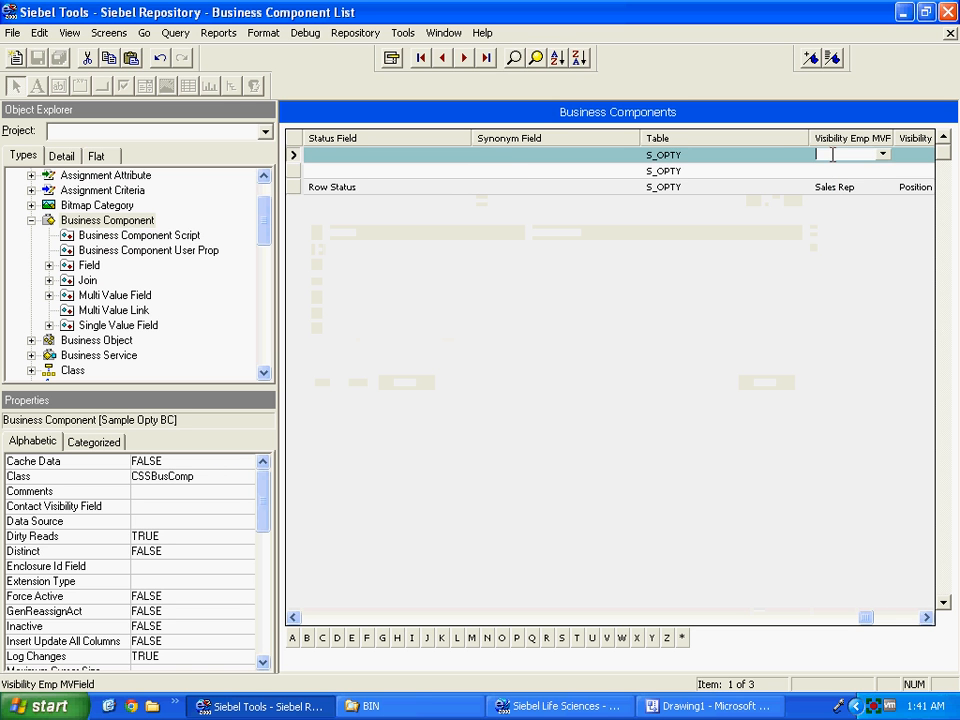
key("Tab")
key("Tab")
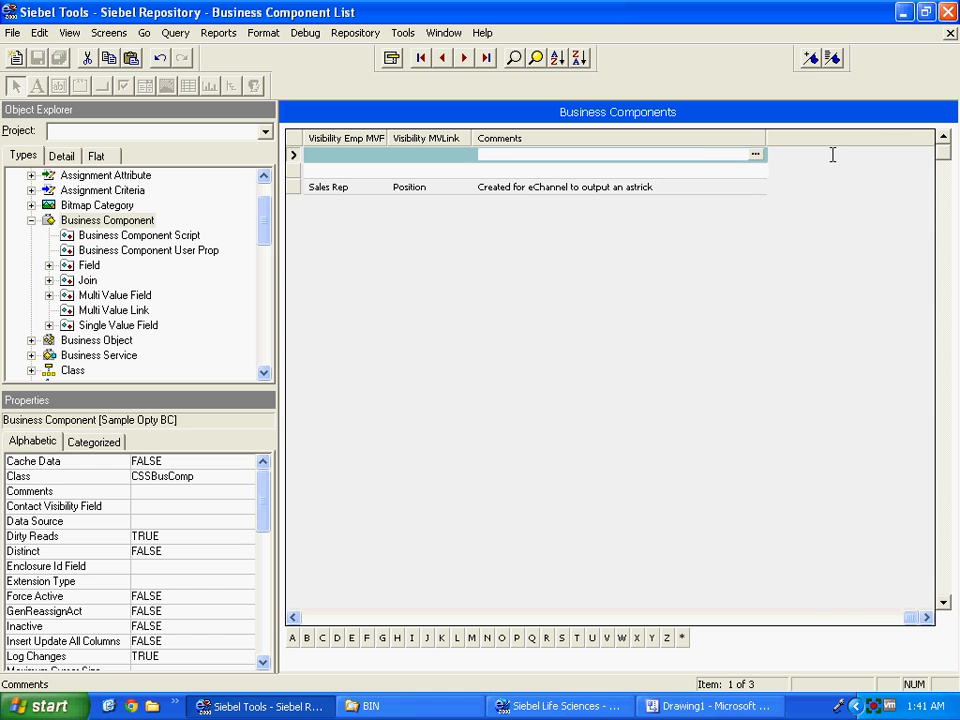
left_click(713, 171)
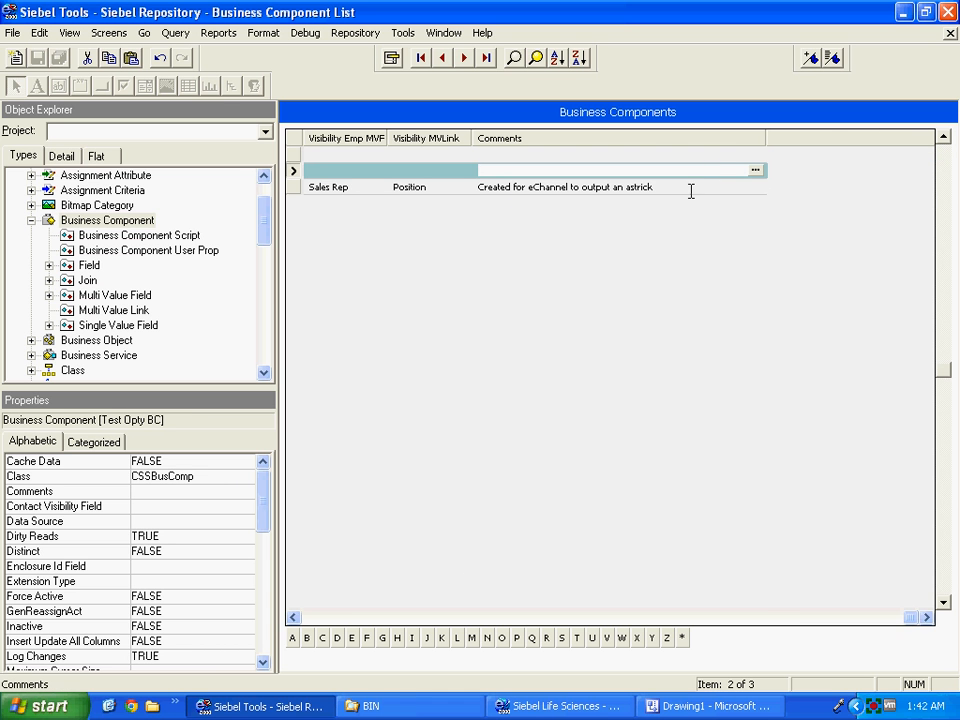
left_click(317, 619)
left_click(317, 619)
left_click(317, 619)
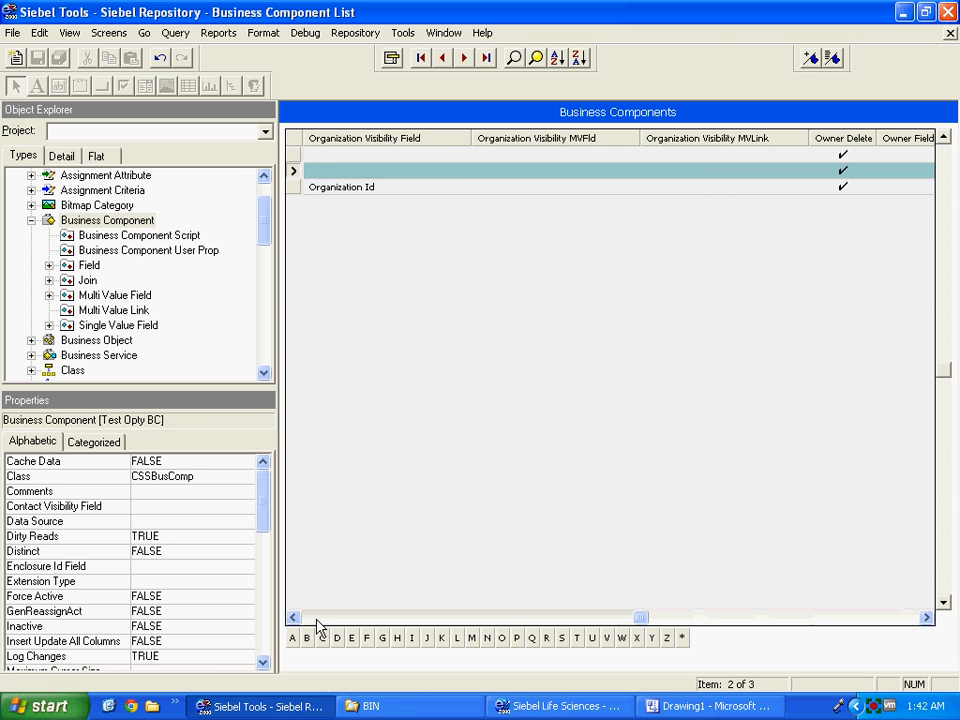
left_click(317, 619)
left_click(317, 619)
left_click(317, 619)
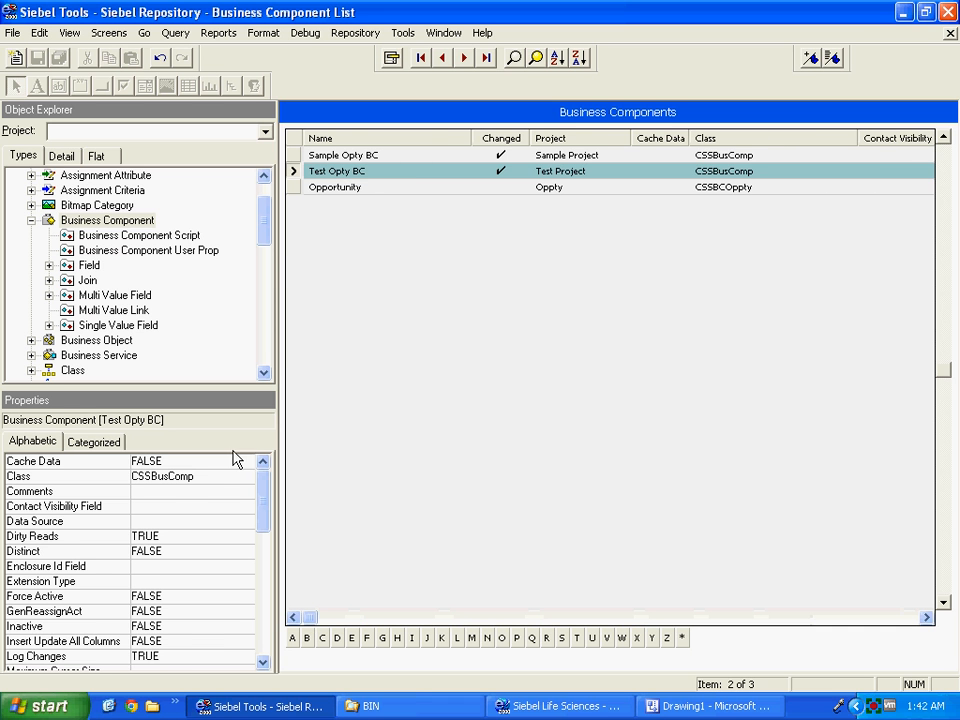
In Sample Opty BC's fields, add a new field named Sample Opty Name.
left_click(88, 266)
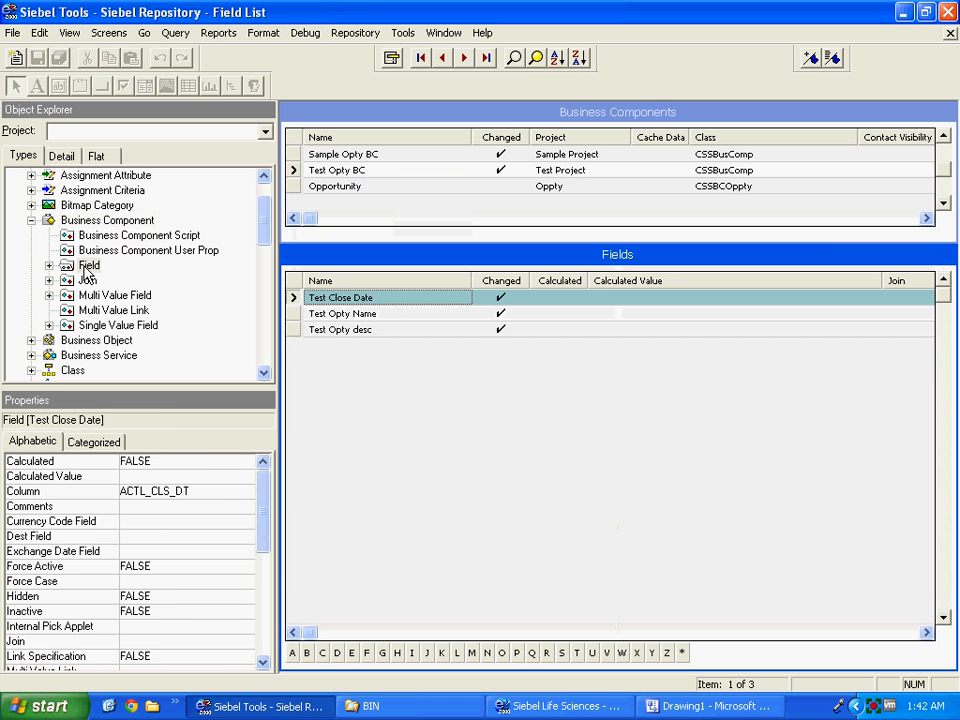
left_click(296, 154)
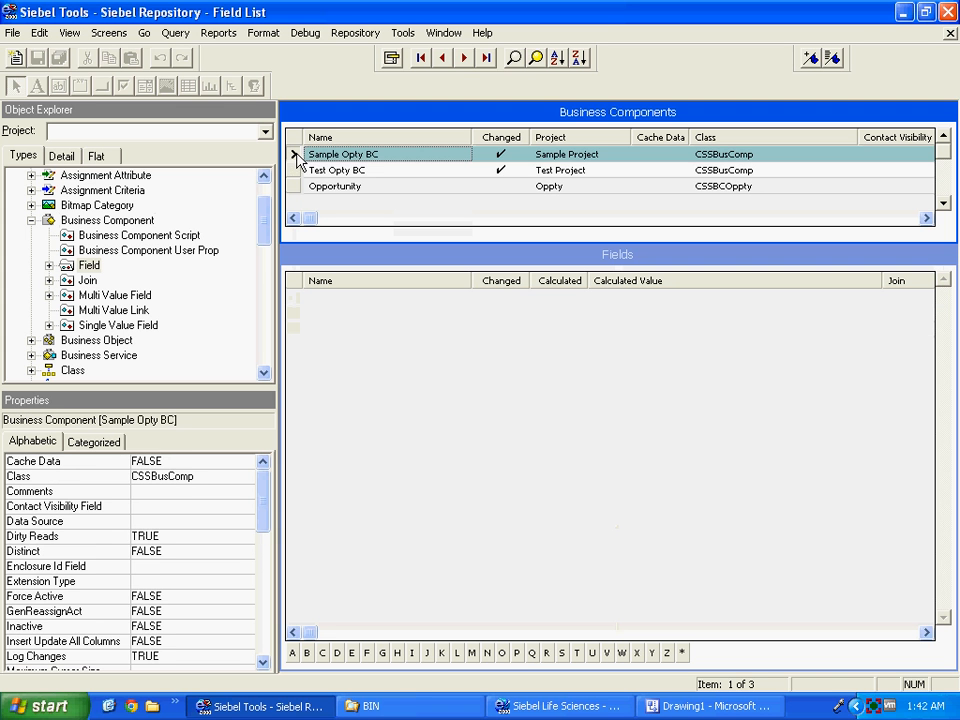
right_click(360, 389)
left_click(321, 343)
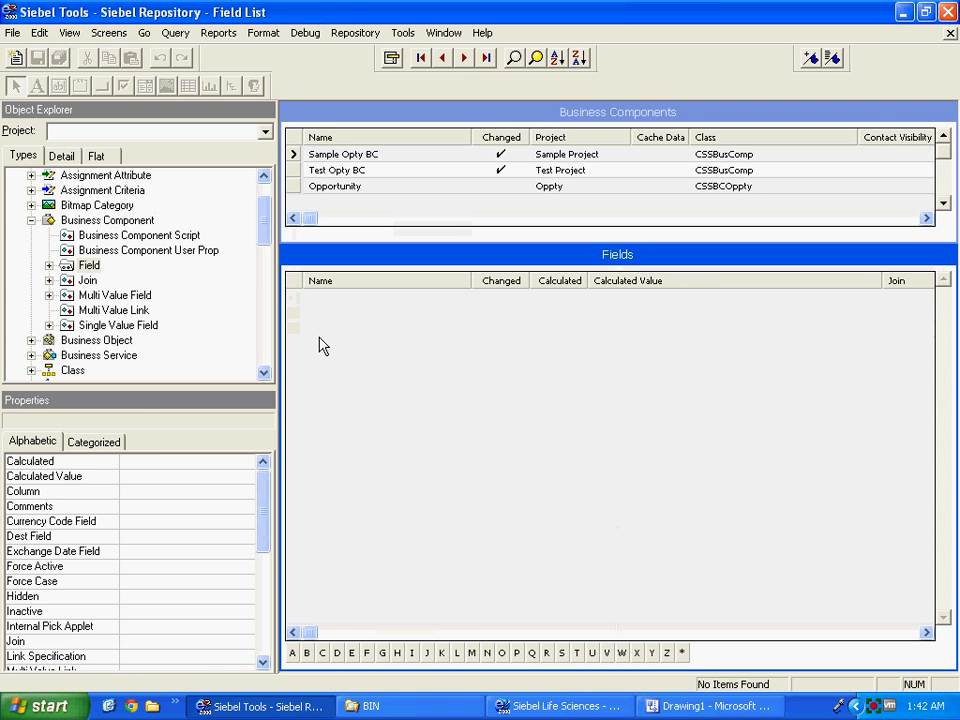
left_click(89, 266)
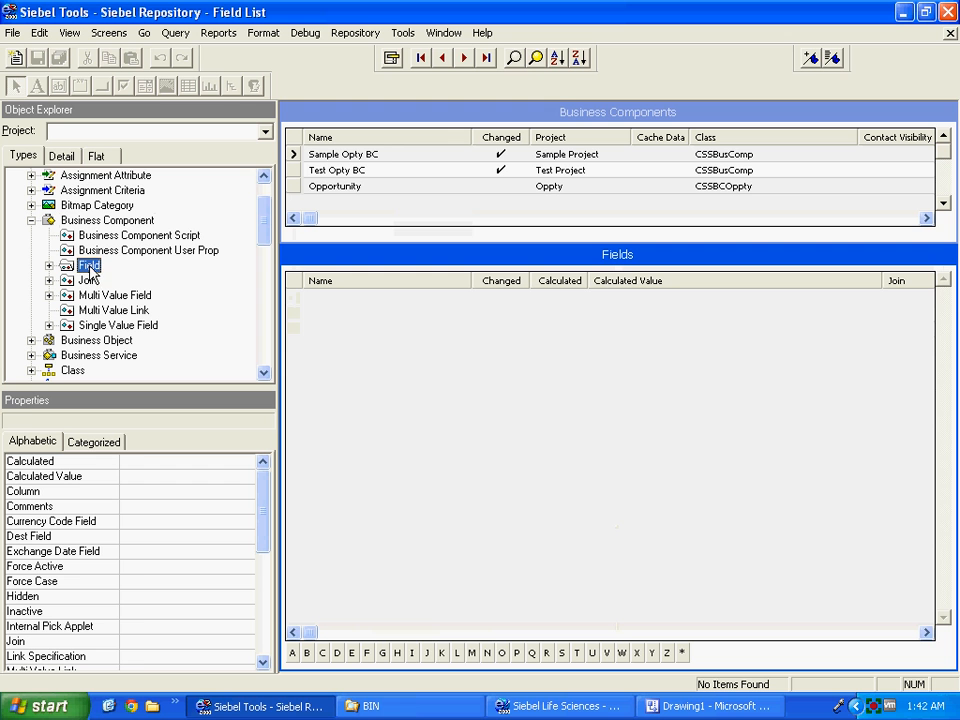
right_click(317, 358)
left_click(385, 363)
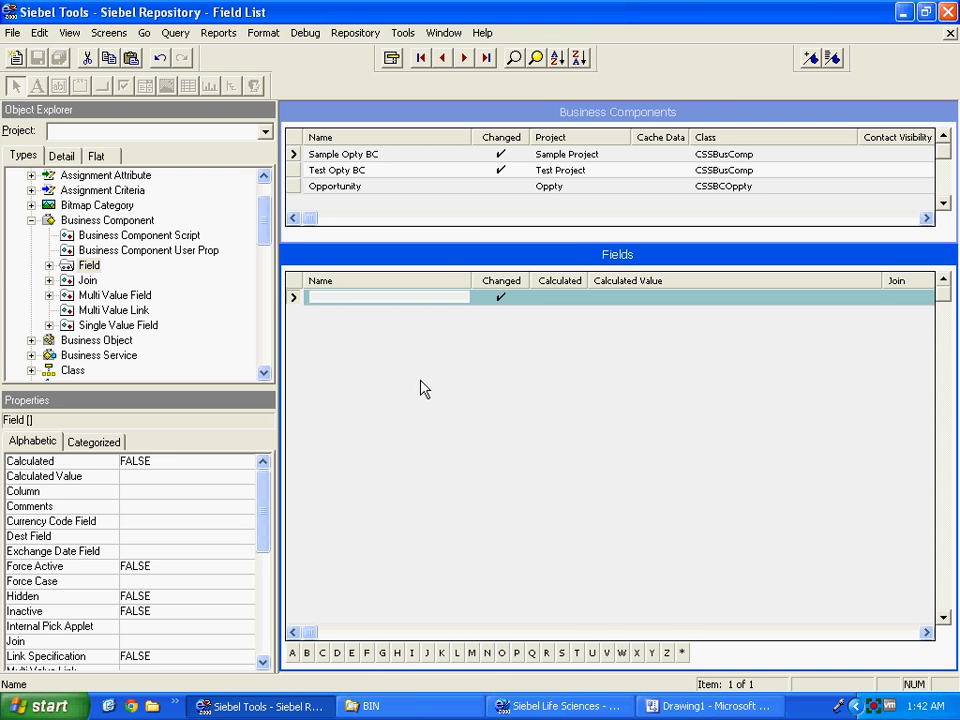
type("Sample Opty Name")
left_click(900, 633)
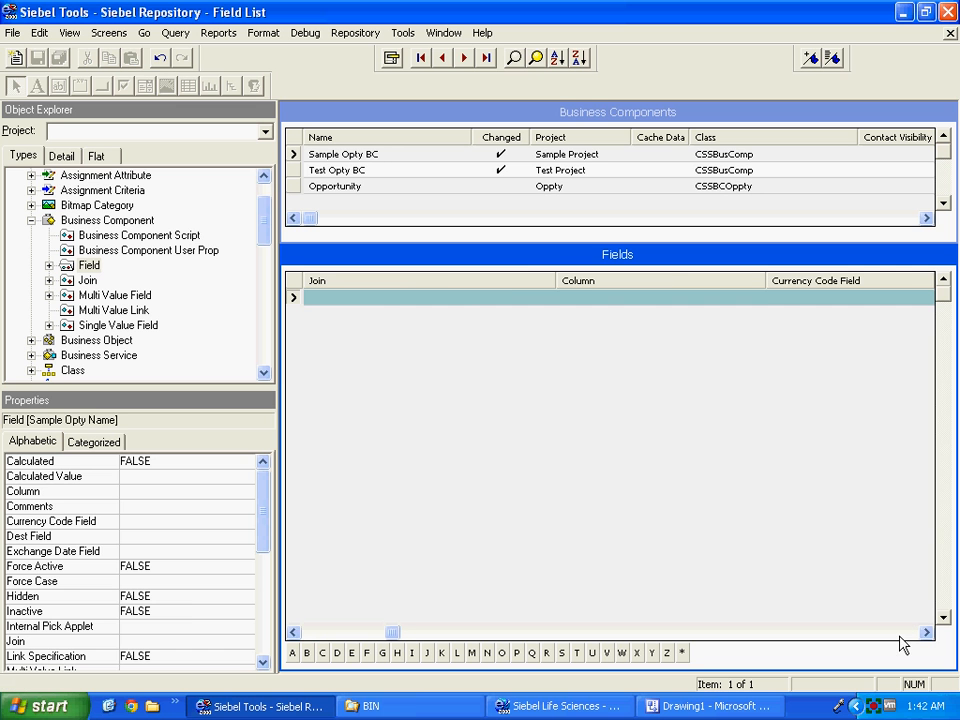
Map the Sample Opty Name field to the NAME column.
left_click(636, 298)
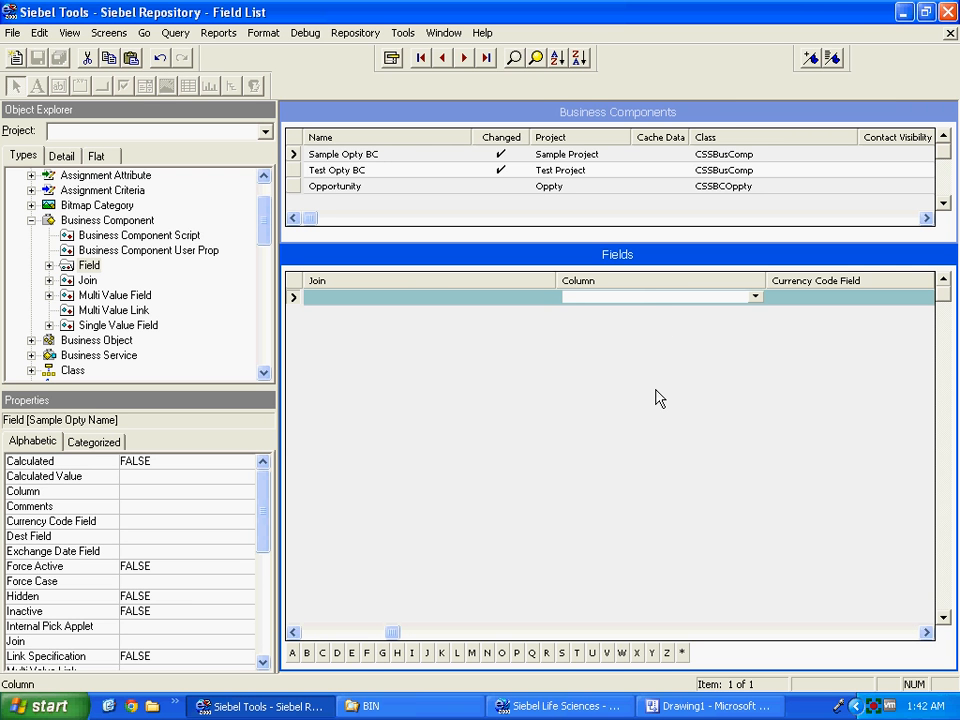
type("name")
key("Tab")
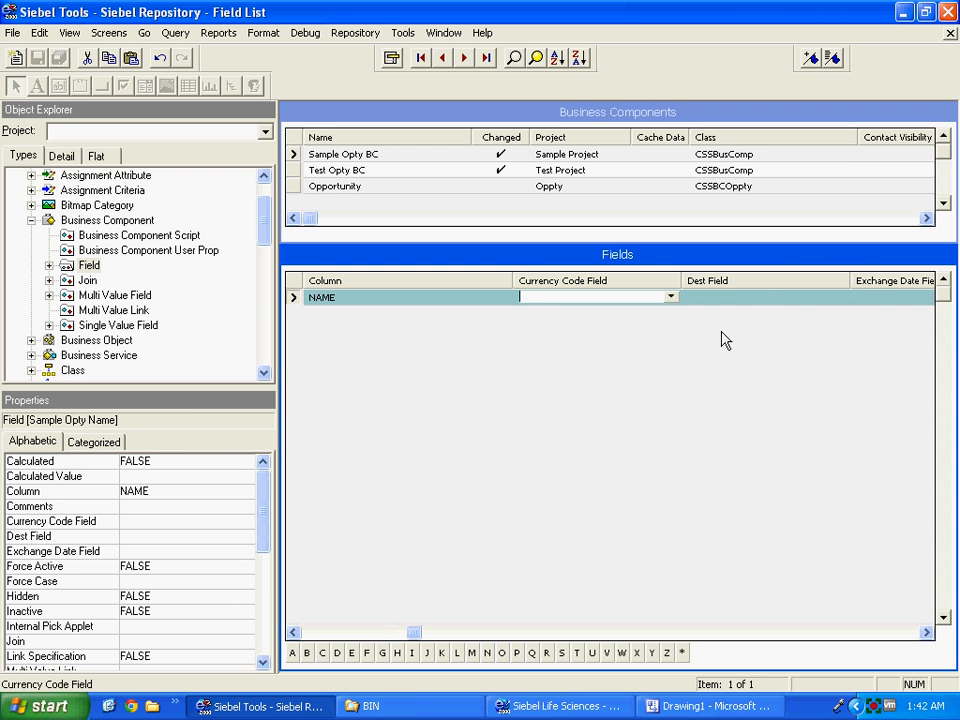
left_click(733, 298)
left_click(906, 633)
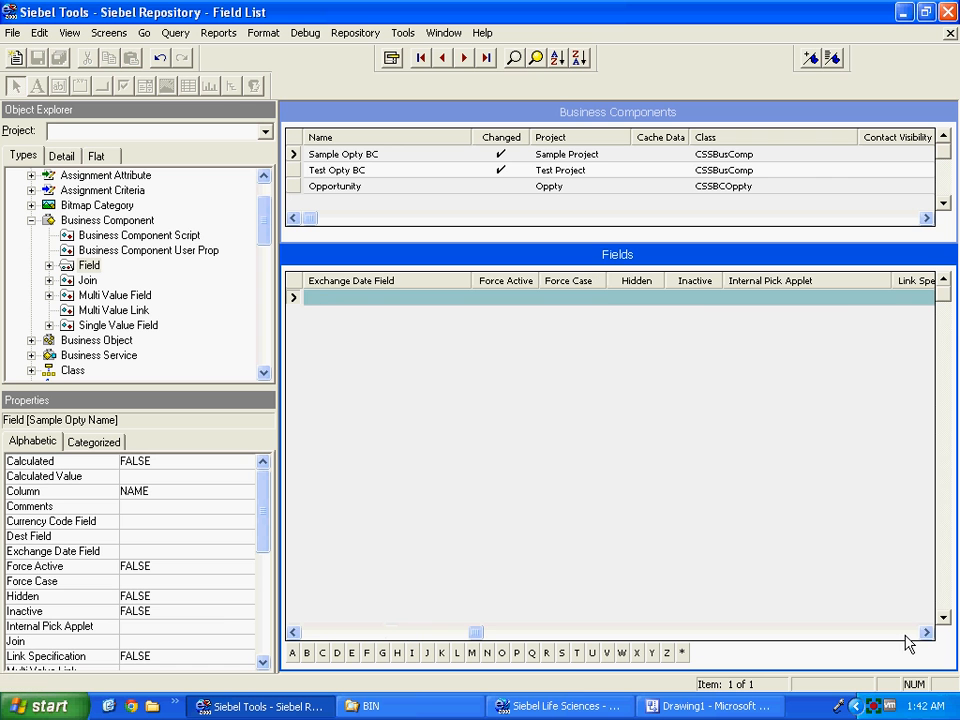
left_click(313, 633)
left_click(313, 633)
left_click(313, 633)
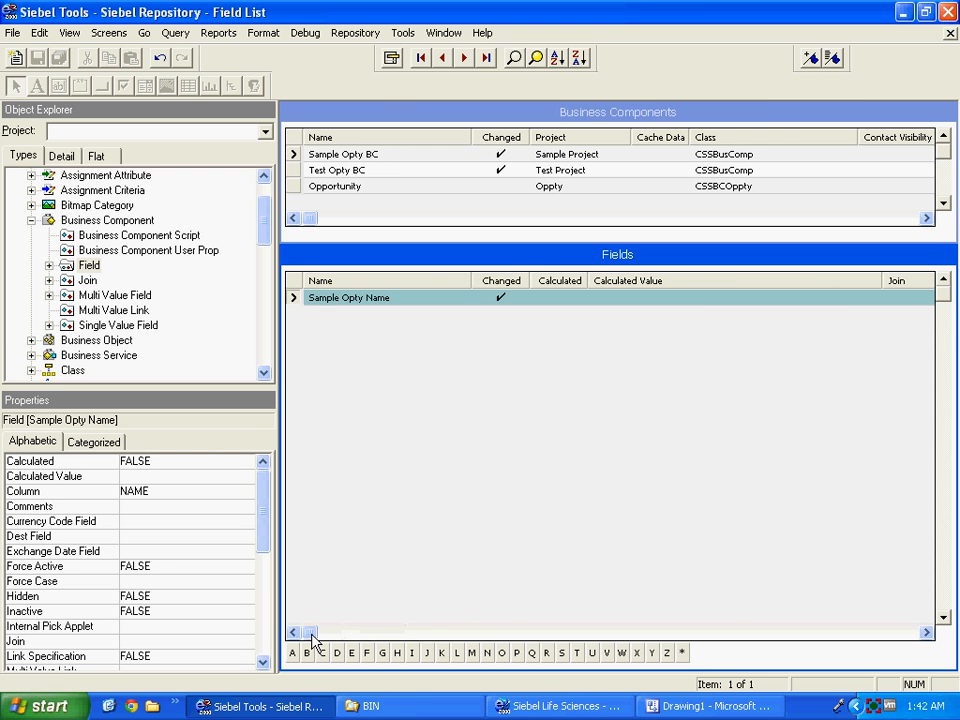
Create a new field record named Sample Desc with Column DESC_TEXT.
right_click(390, 391)
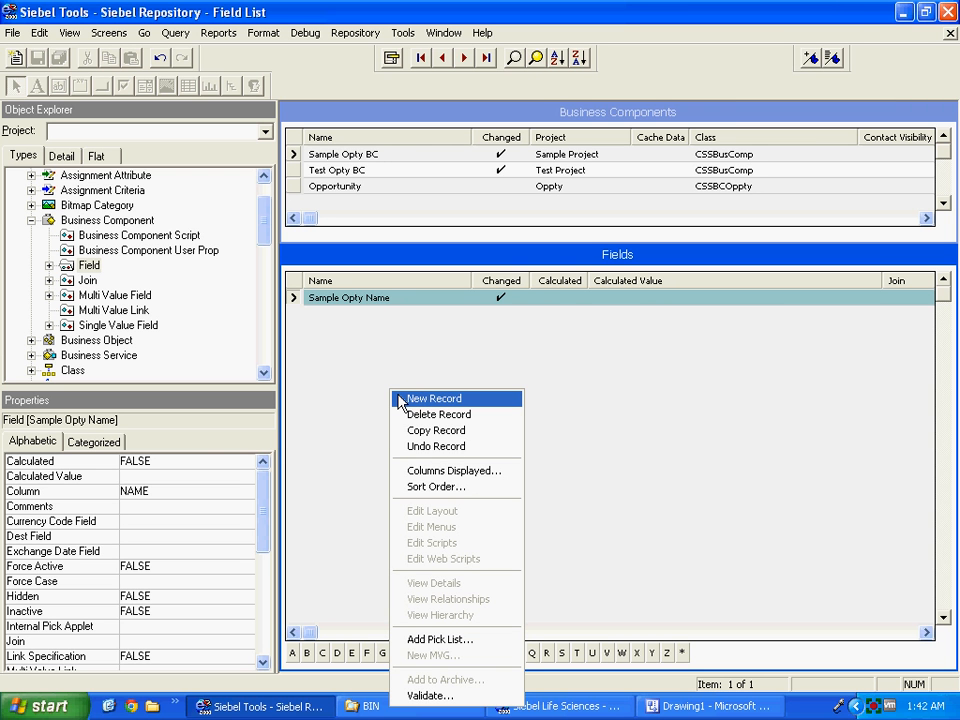
left_click(433, 398)
type("Sample Desc")
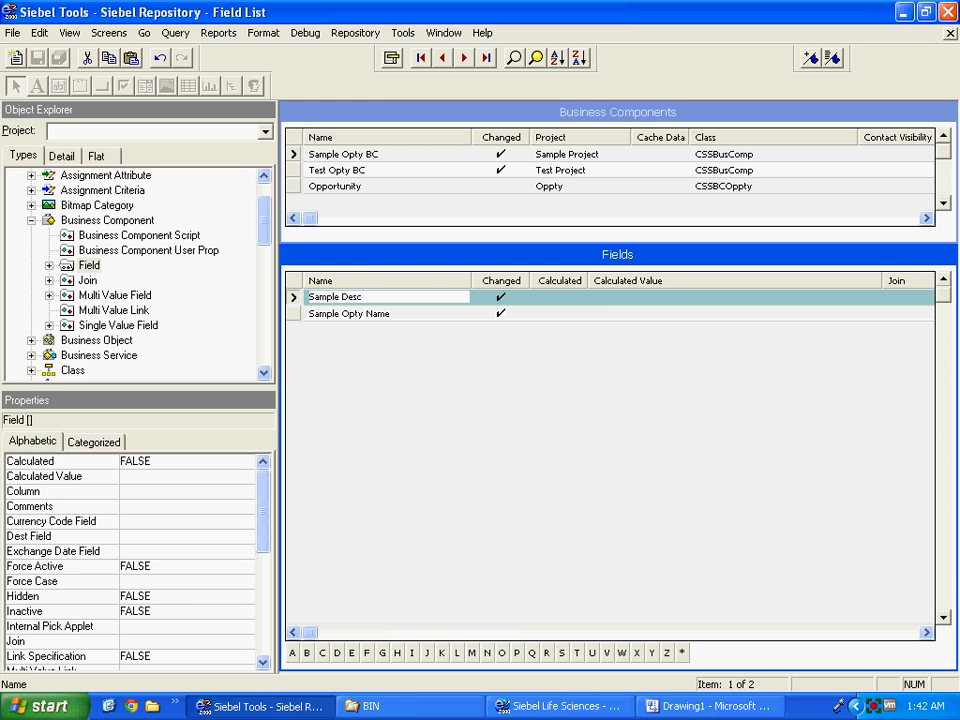
key("Tab")
key("Tab")
key("Tab")
key("Tab")
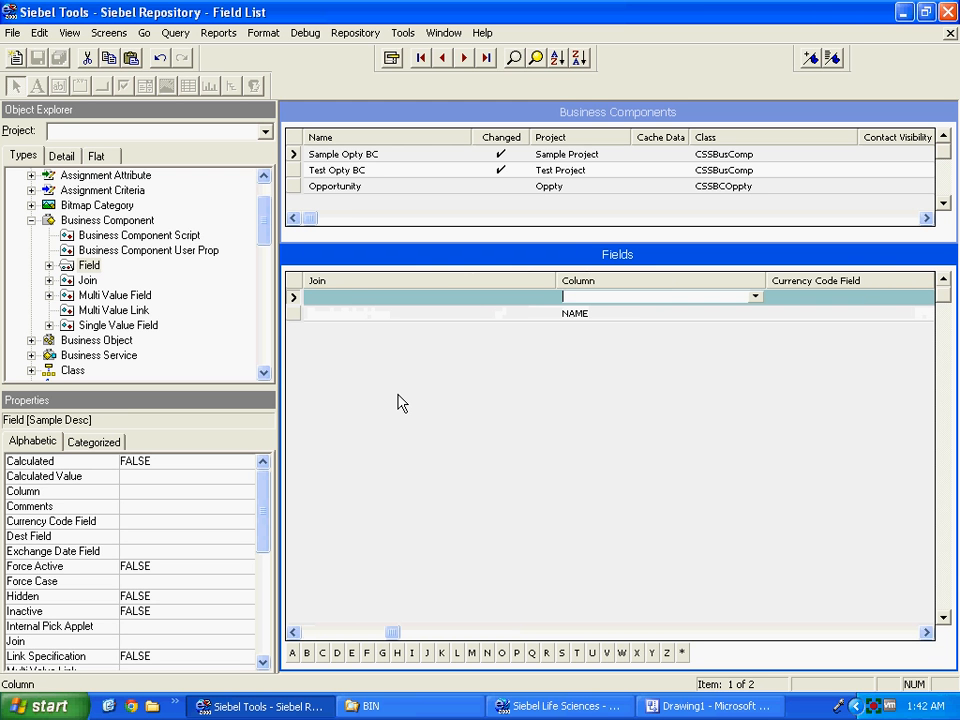
type("DESC_TEXT")
key("Tab")
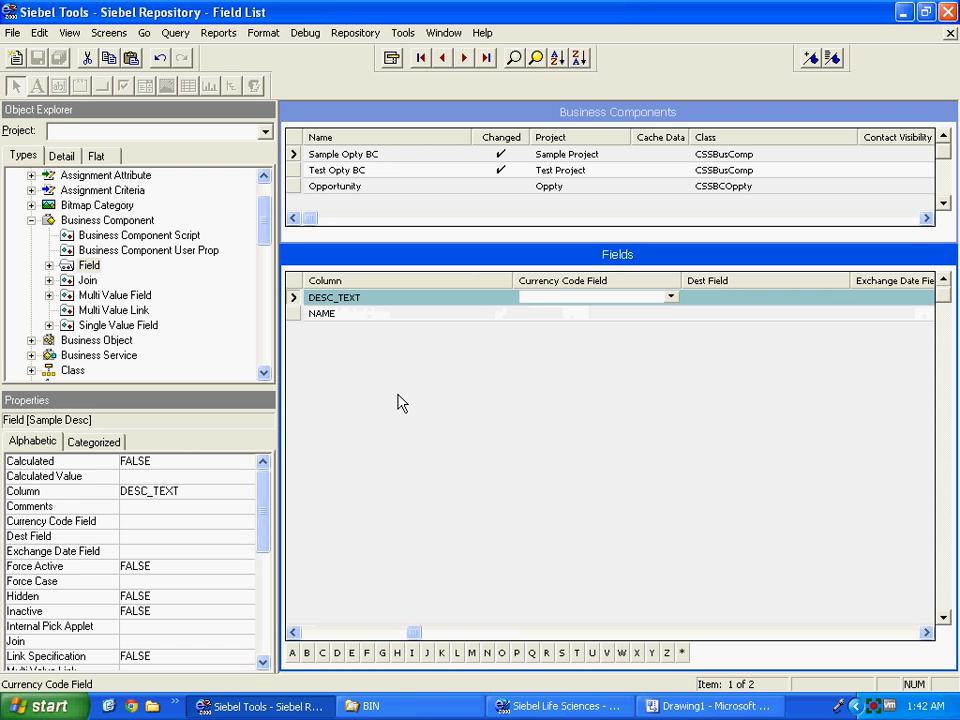
key("Tab")
left_click(310, 633)
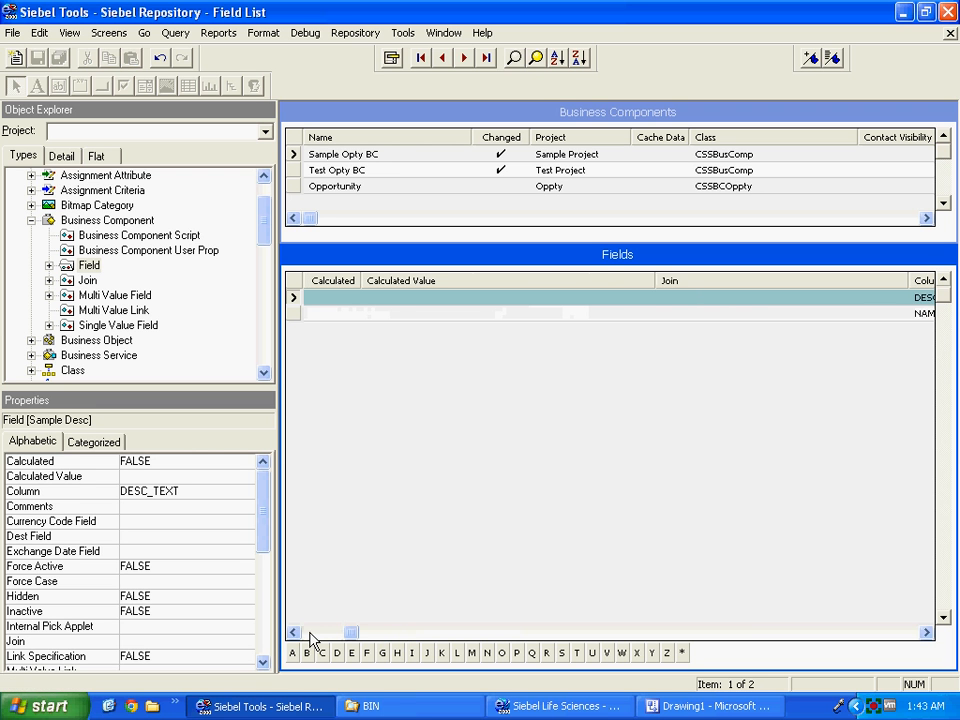
left_click(310, 633)
Add a new field named 'Sample Close Date' mapped to the ACTL_CLS_DT column.
left_click(303, 317)
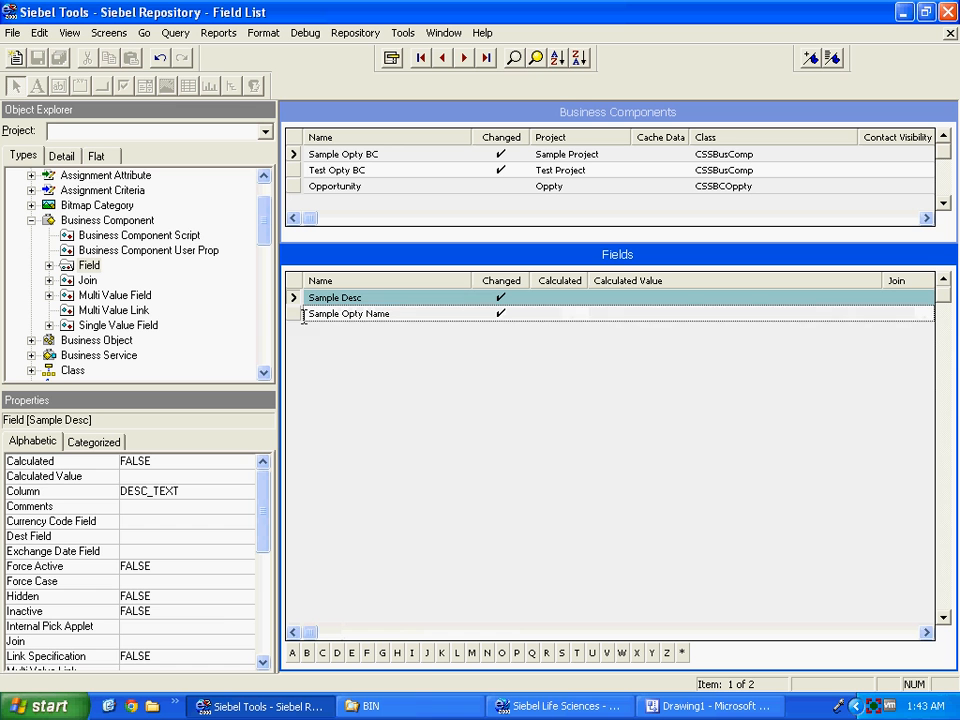
right_click(302, 379)
left_click(318, 381)
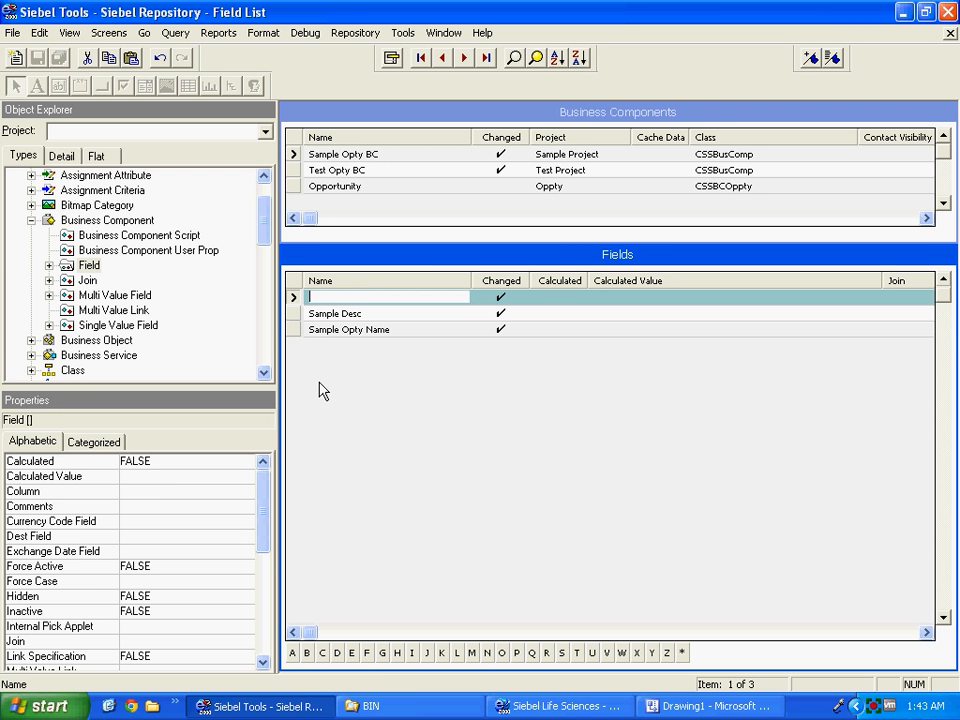
type("Sample")
type("Close Date")
key("Tab")
key("Tab")
key("Tab")
key("Tab")
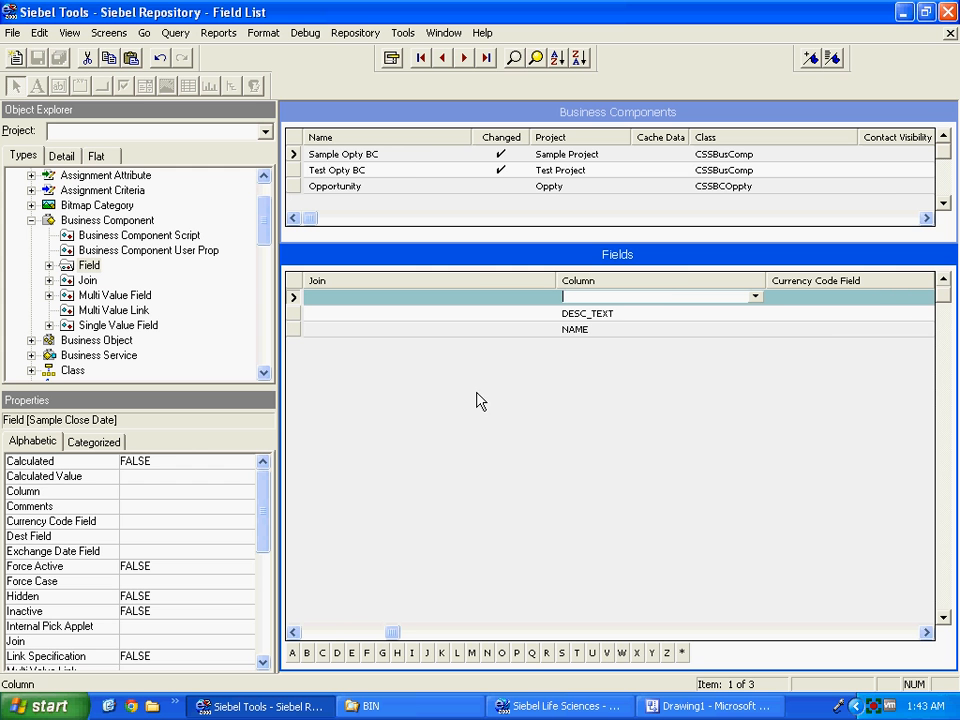
left_click(756, 297)
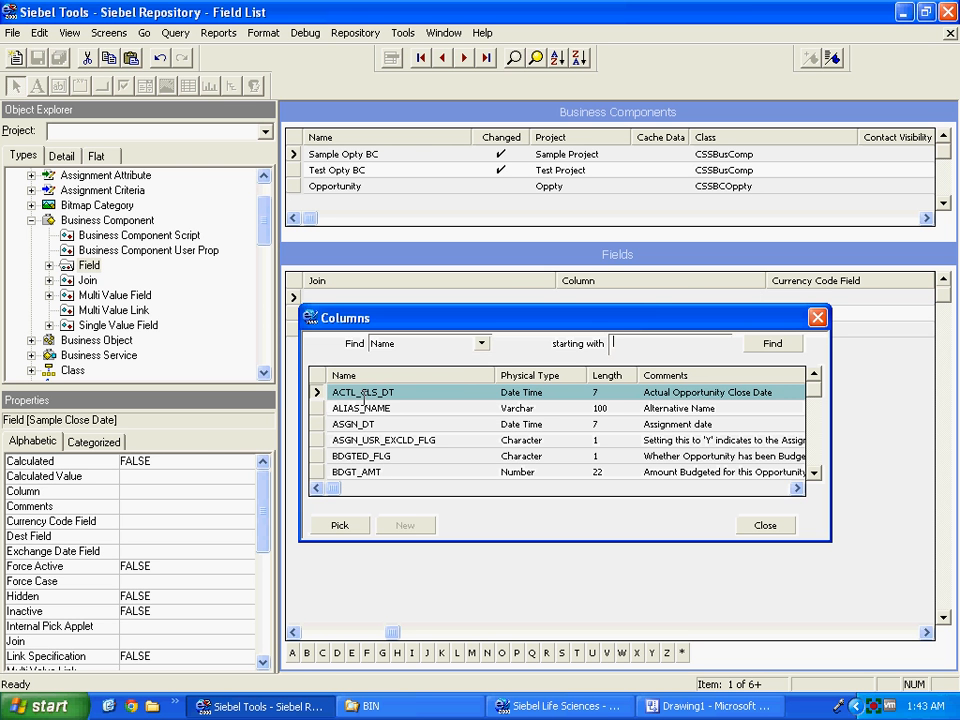
left_click(340, 526)
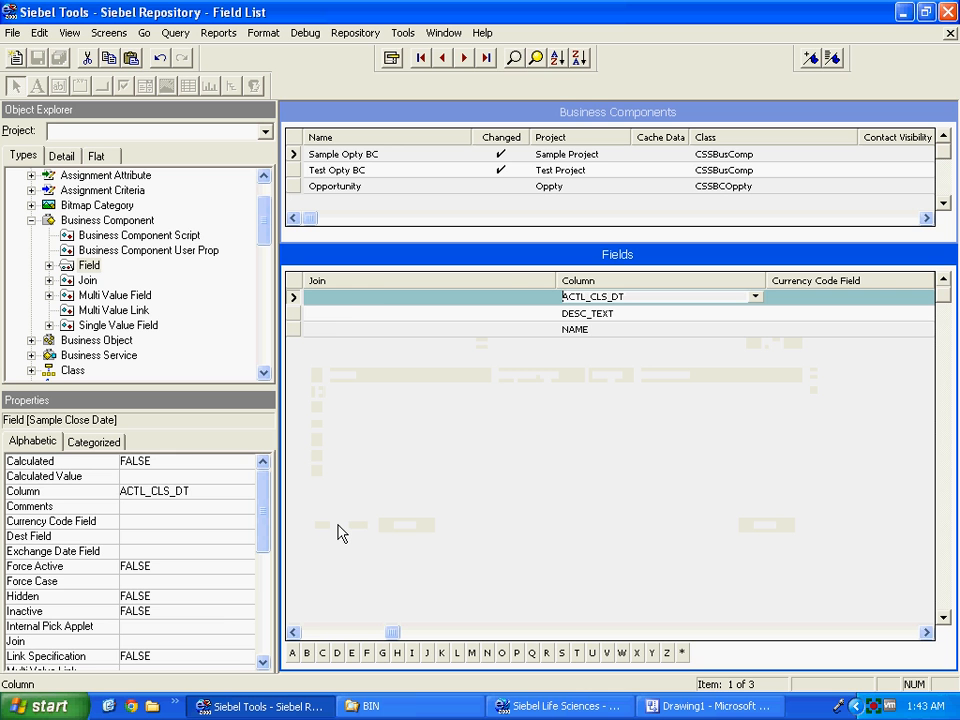
Check the Sample Desc, Sample Opty Name and Sample Close Date field properties.
left_click(312, 632)
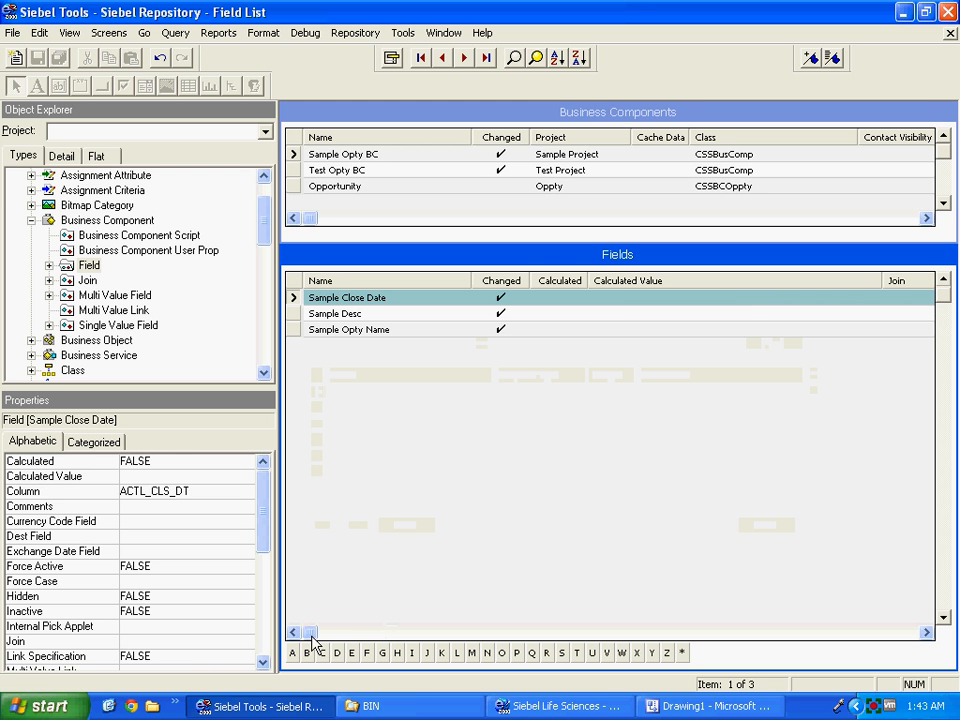
left_click(294, 313)
left_click(293, 330)
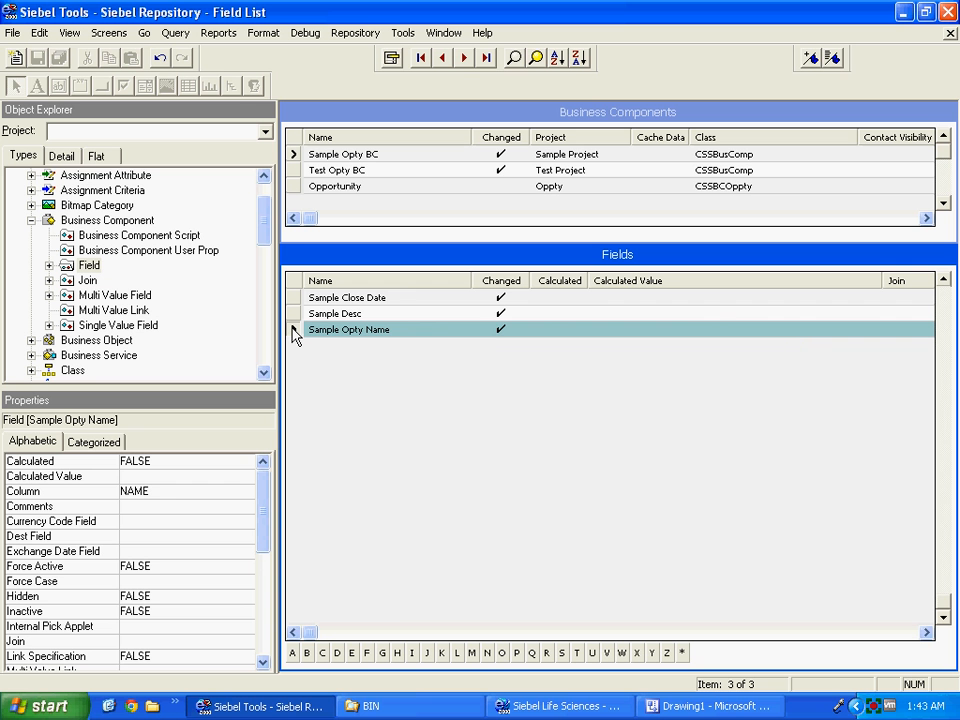
left_click(294, 297)
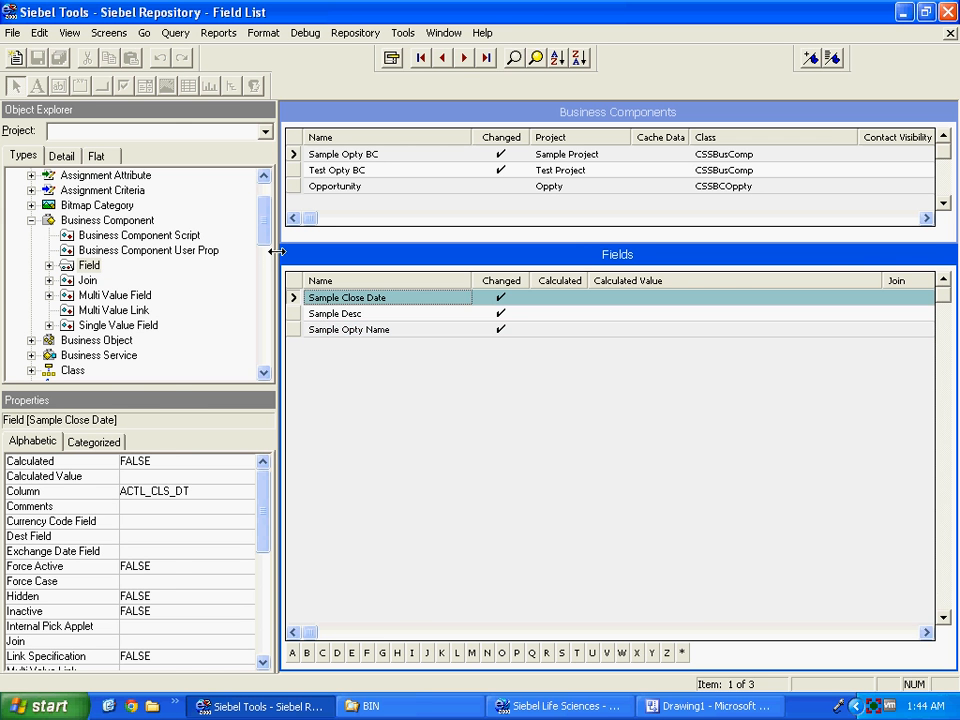
left_click(697, 706)
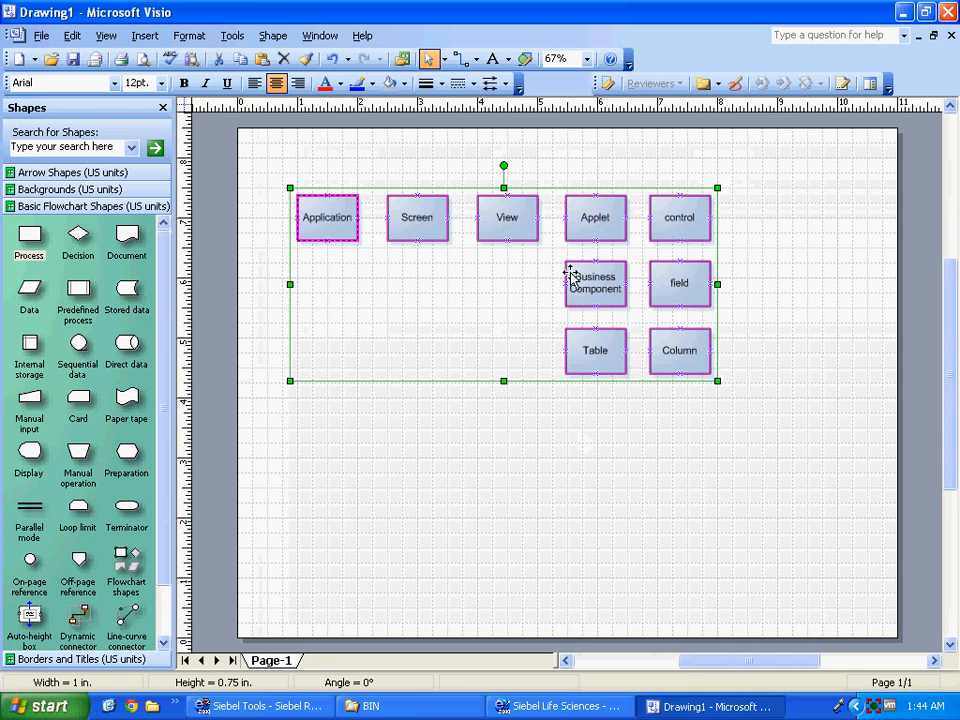
Marquee-select the Business Component and field shapes in the Visio diagram, then return to Siebel Tools.
left_click(541, 264)
left_click_drag(543, 258, 744, 319)
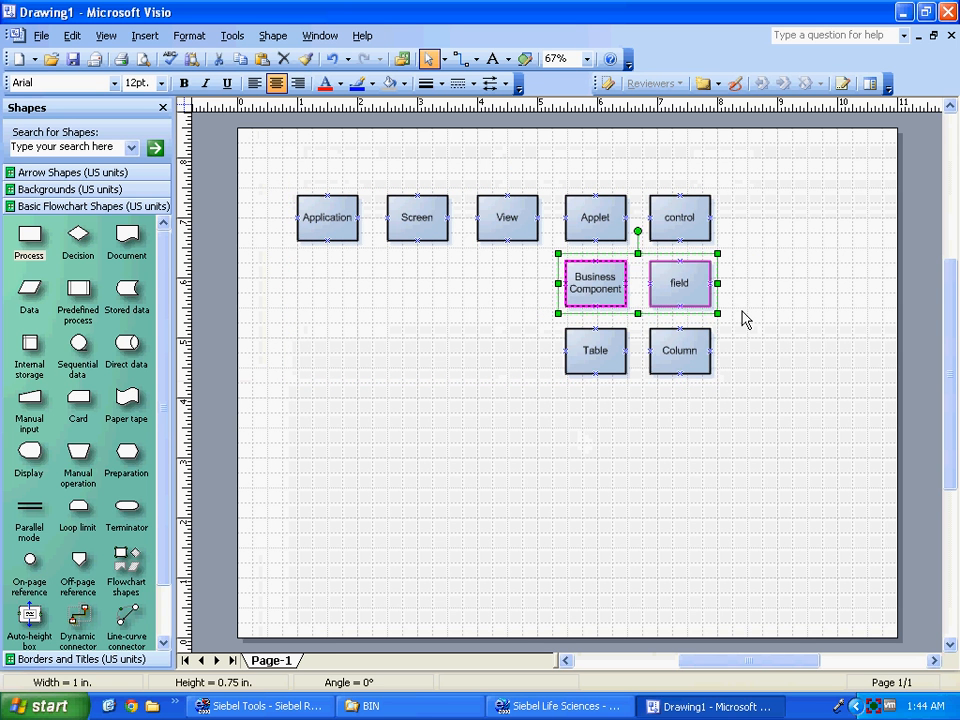
left_click(744, 319)
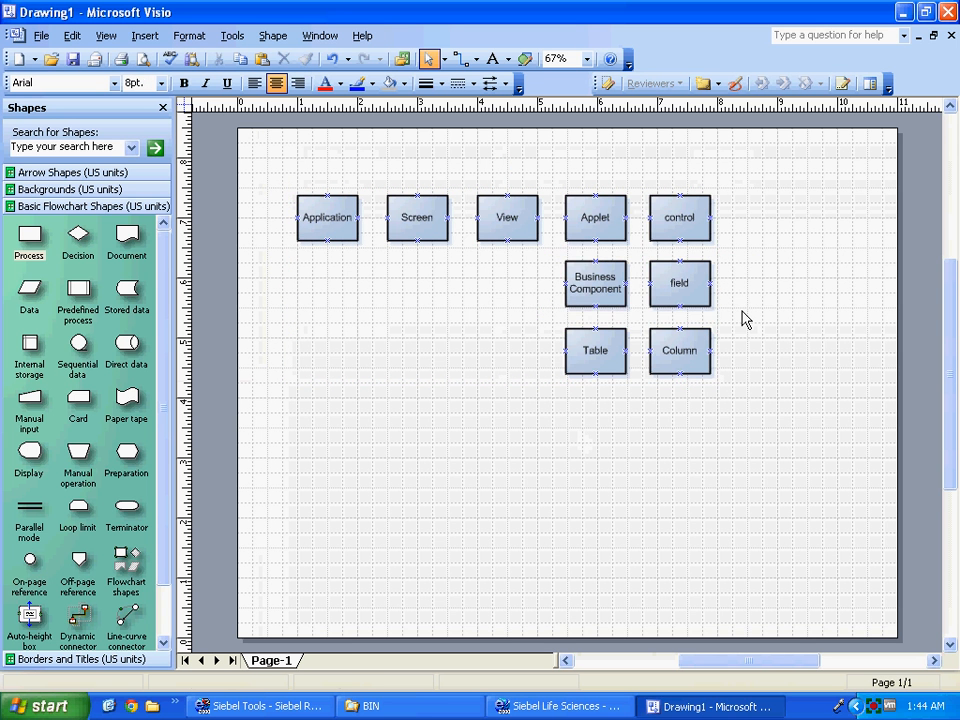
left_click(538, 712)
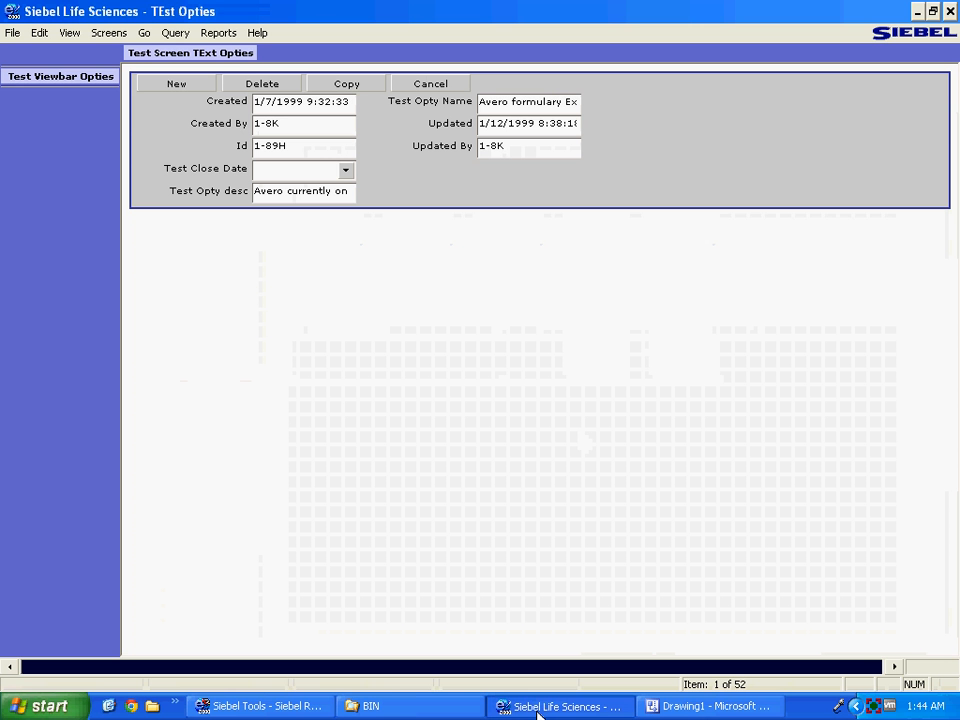
left_click(280, 712)
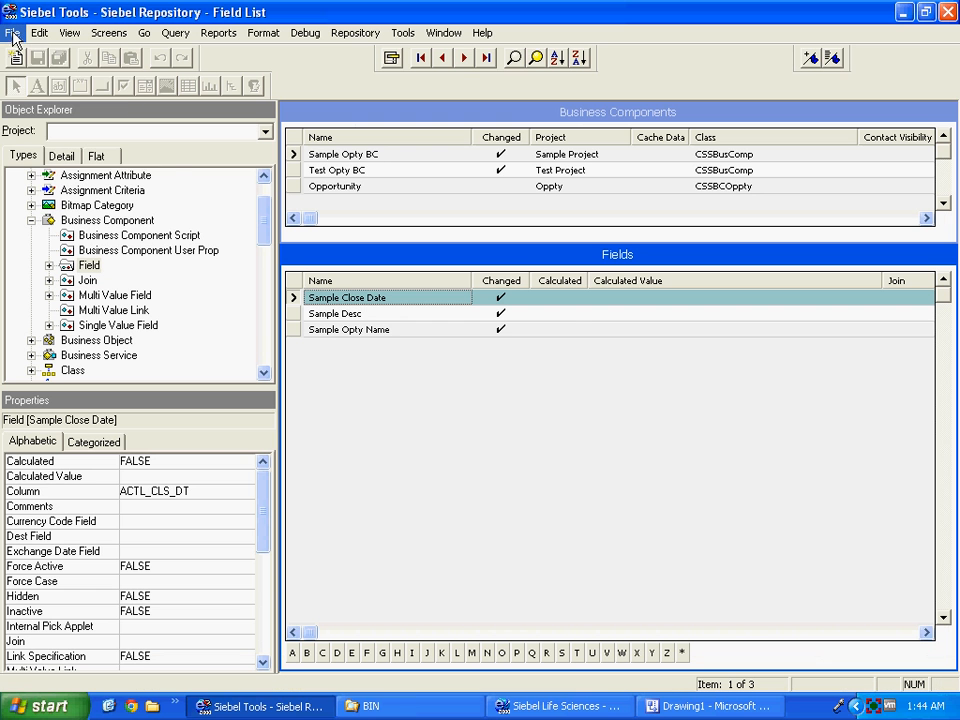
Launch the Form Applet wizard from File > New Object, with Sample Project as its project.
left_click(12, 38)
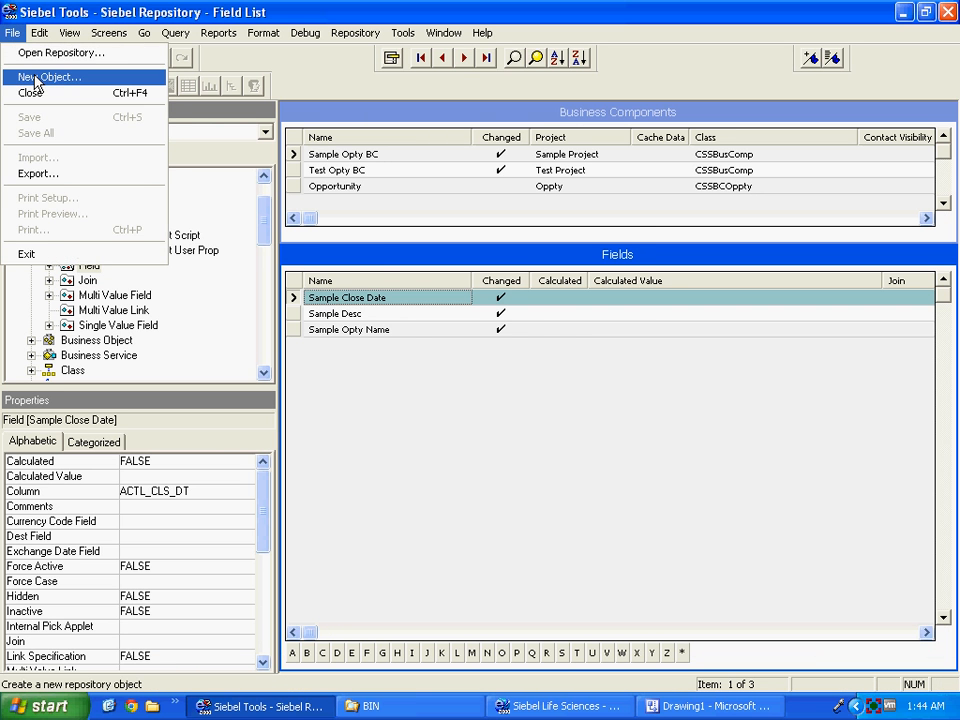
left_click(45, 75)
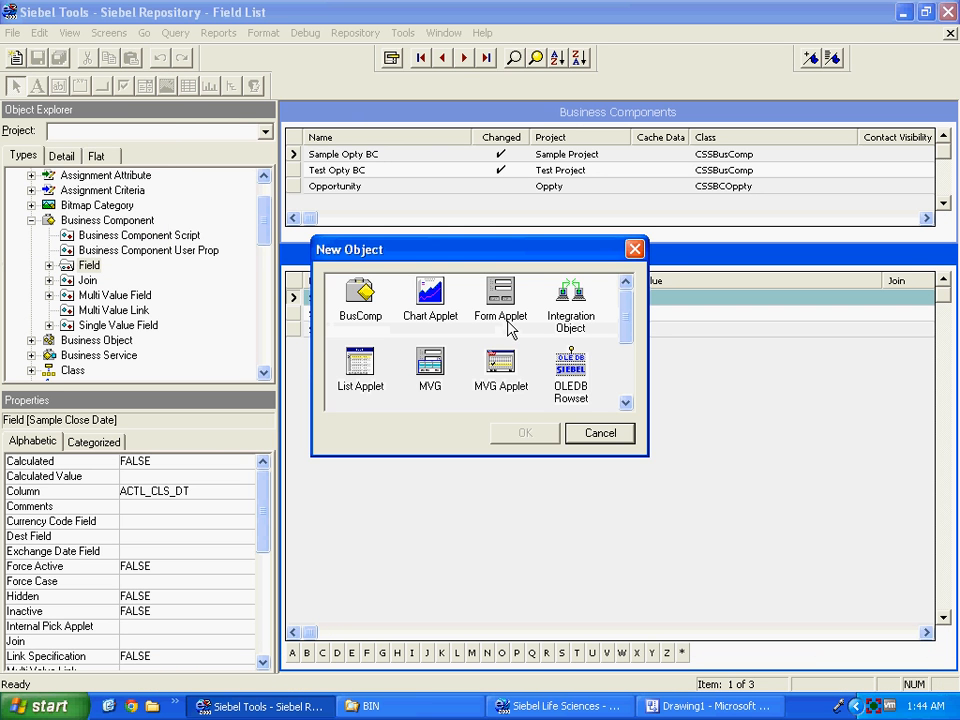
left_click(499, 312)
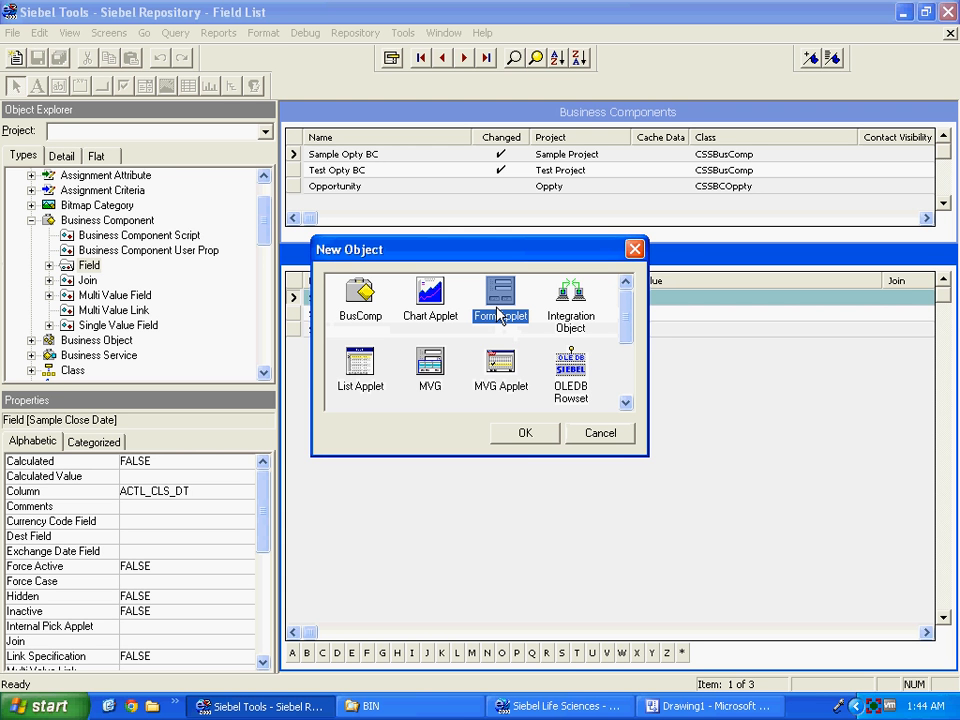
left_click(525, 434)
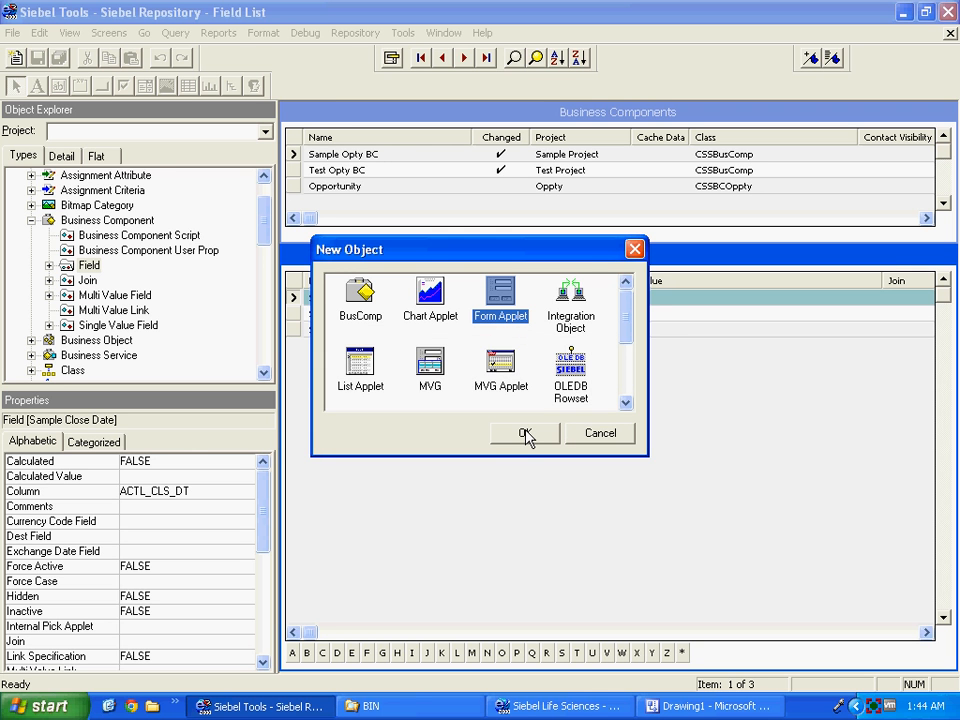
left_click(525, 434)
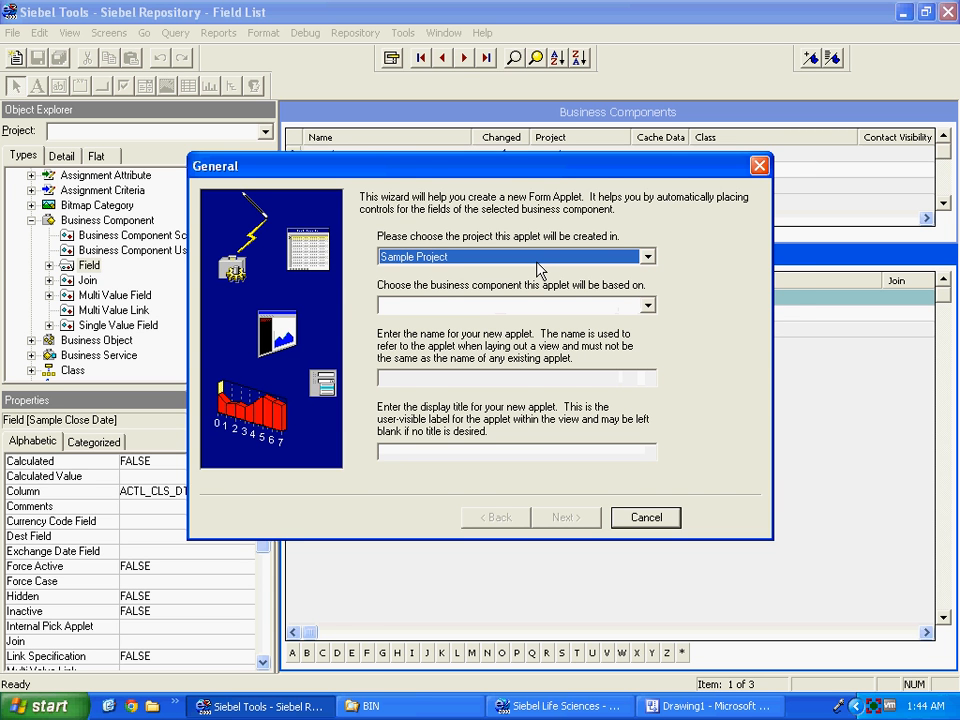
Base Sample Opty BC Form Applet on Sample Opty BC and keep the 2-sector layout.
left_click_drag(500, 168, 508, 240)
left_click(456, 368)
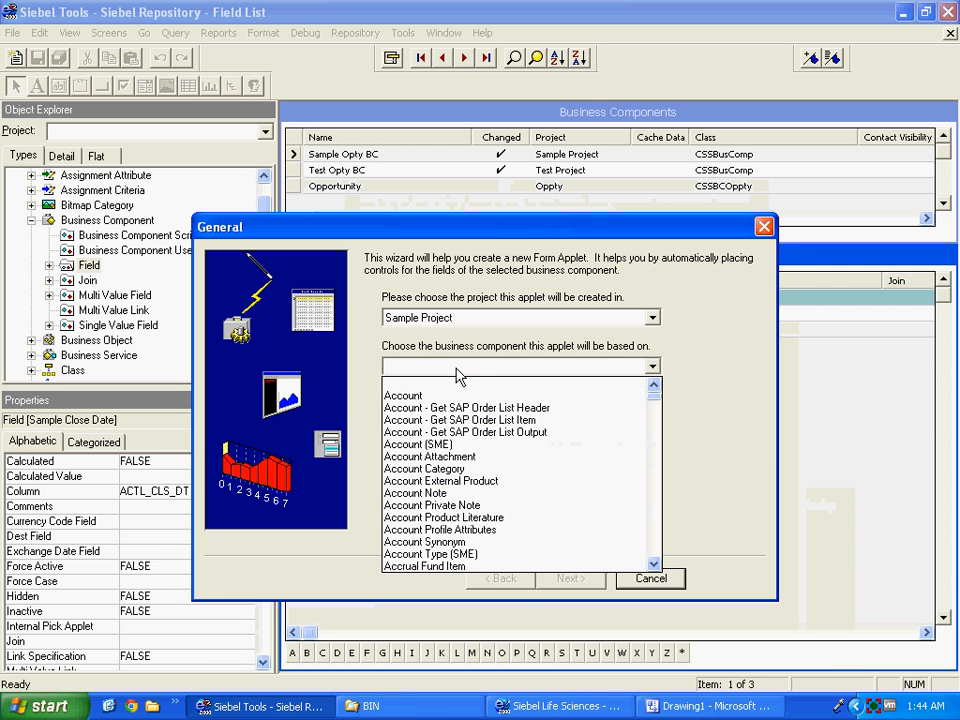
type("samp")
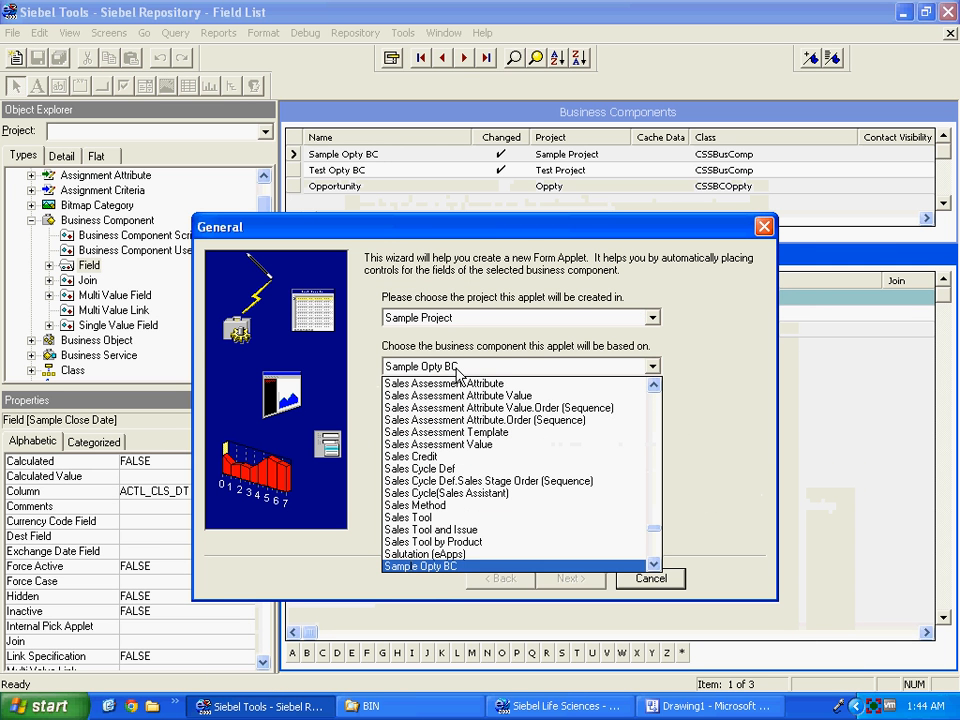
key("Return")
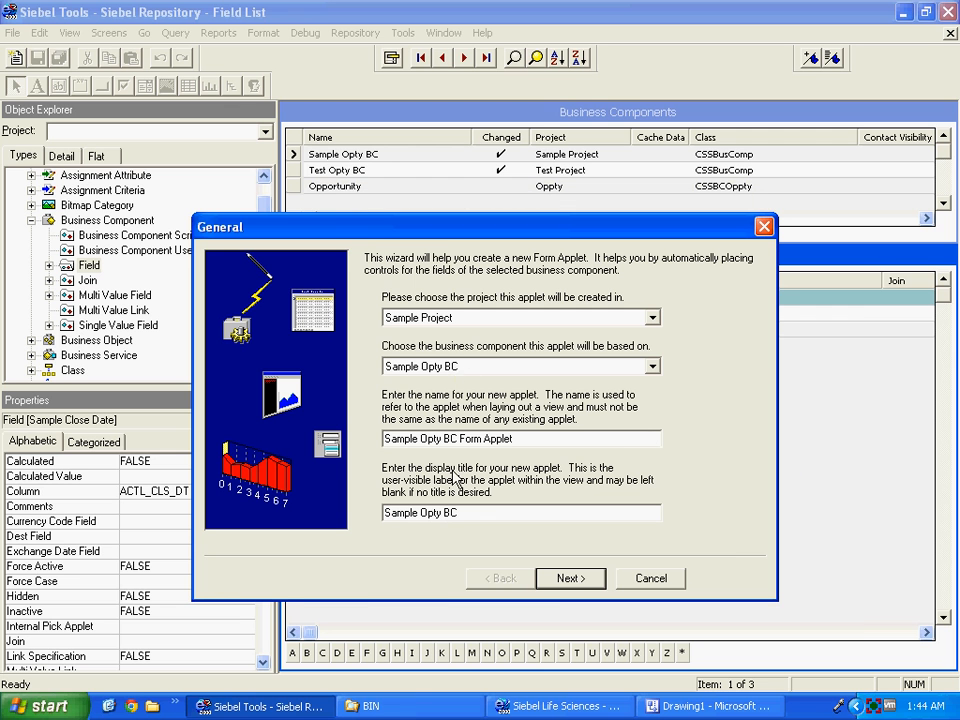
left_click(565, 588)
left_click(566, 586)
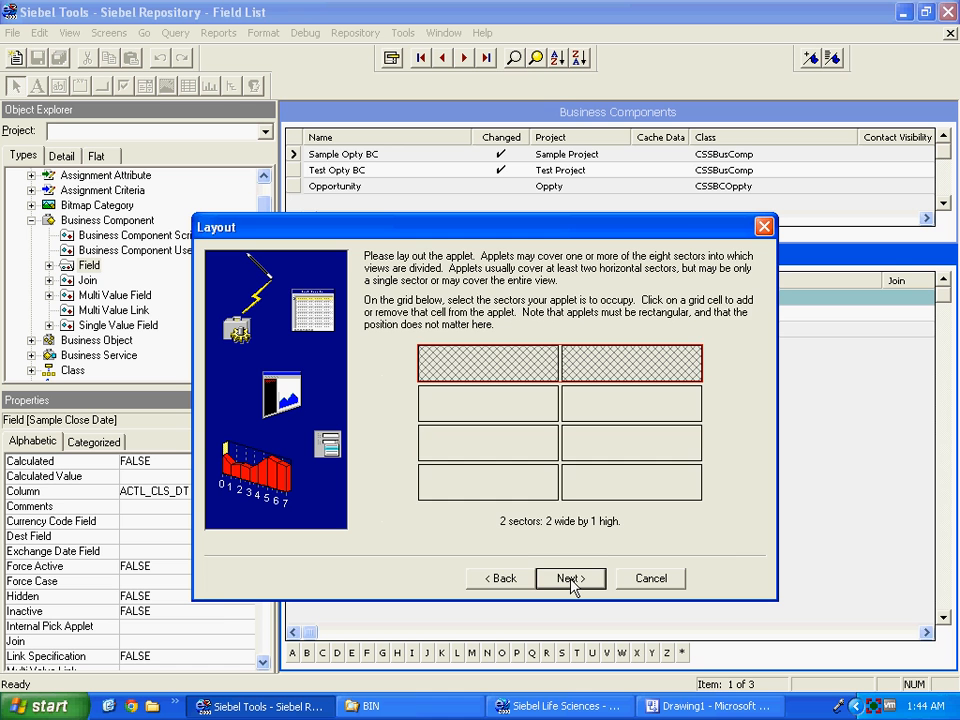
left_click(571, 580)
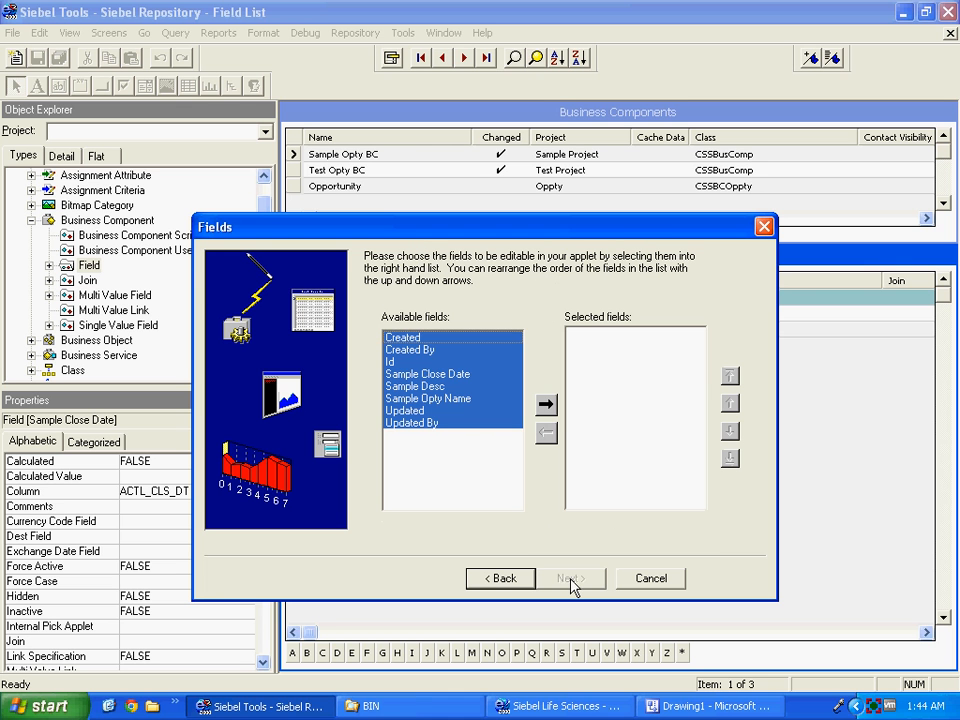
Add all fields to the applet, moving Id to the top and Sample Opty Name second.
left_click(546, 406)
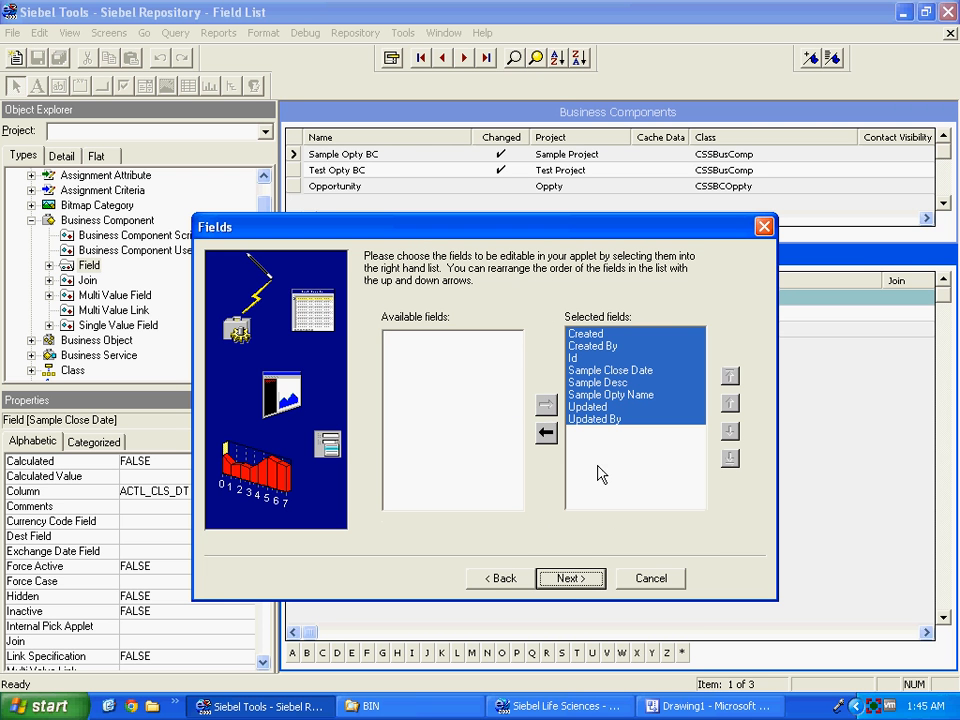
left_click(574, 358)
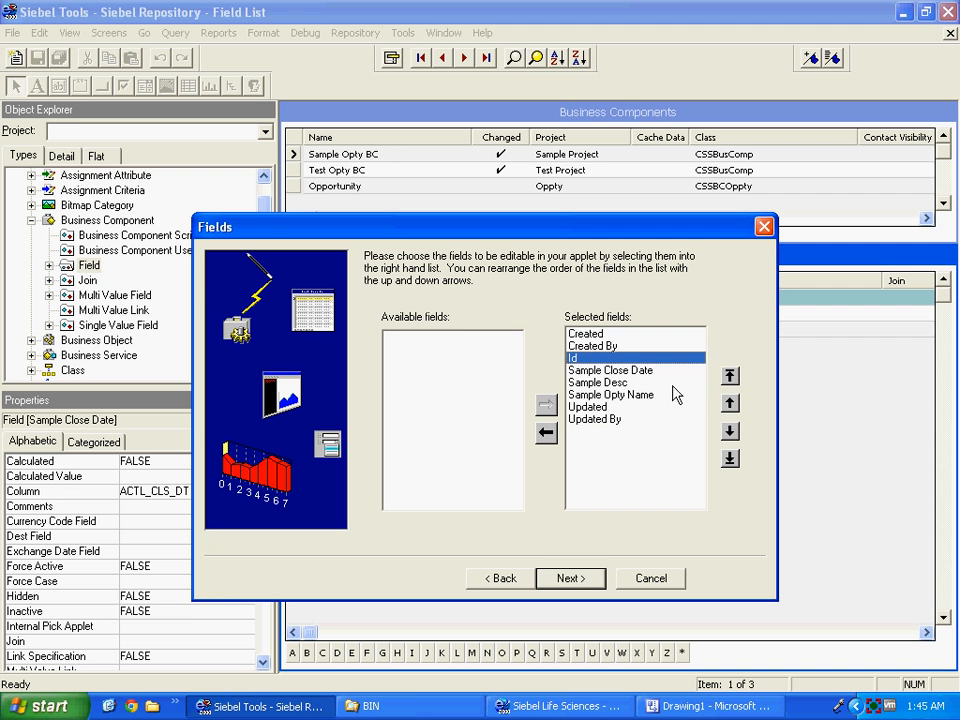
left_click(730, 375)
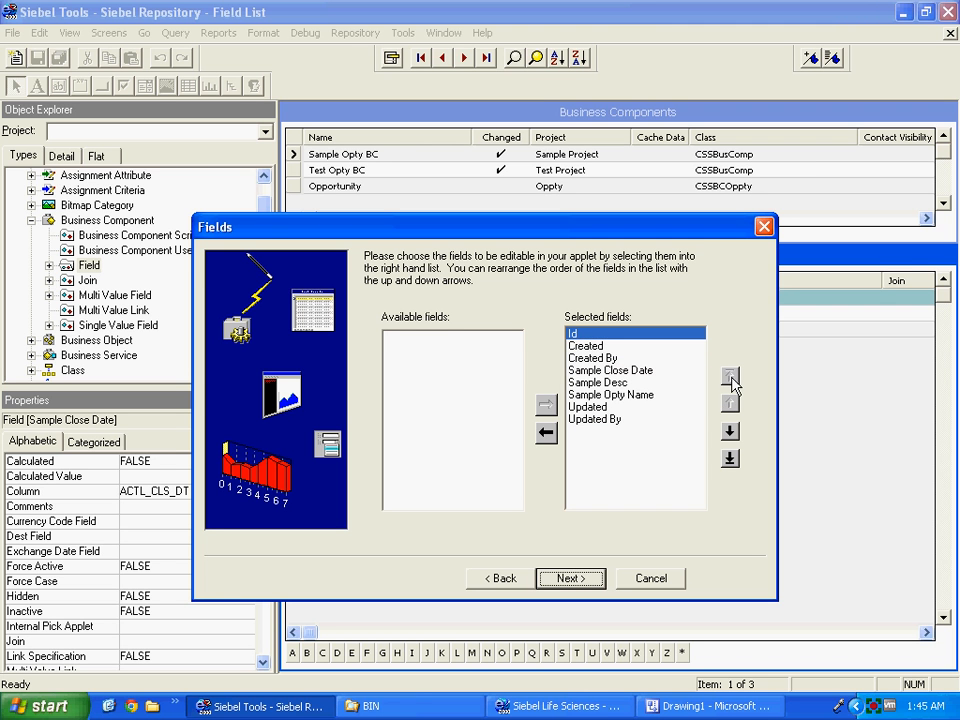
left_click(614, 394)
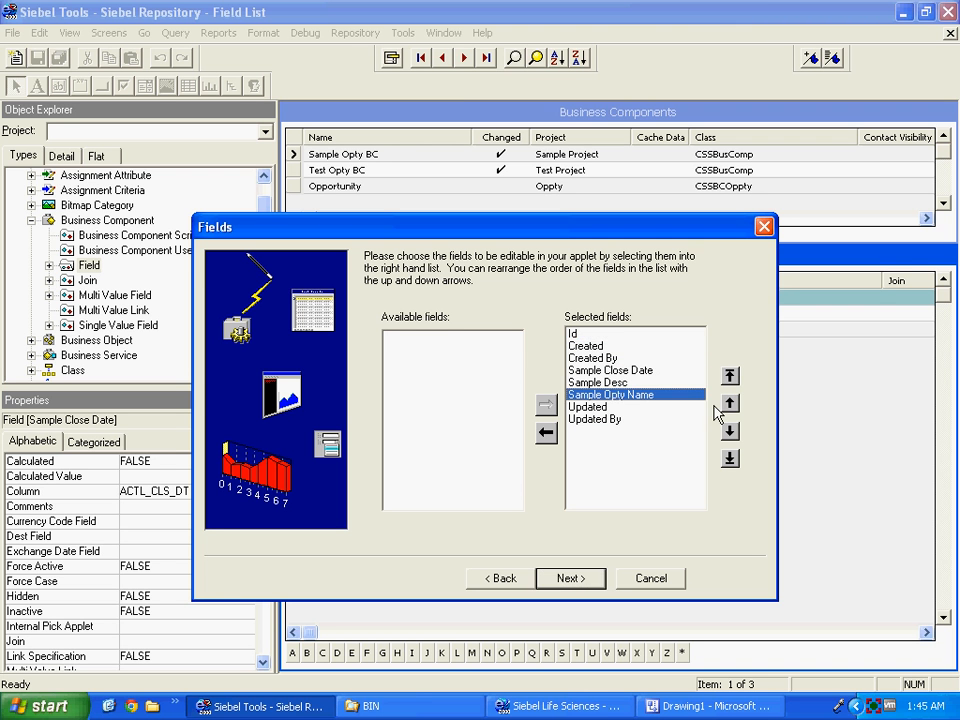
left_click(730, 403)
left_click(730, 403)
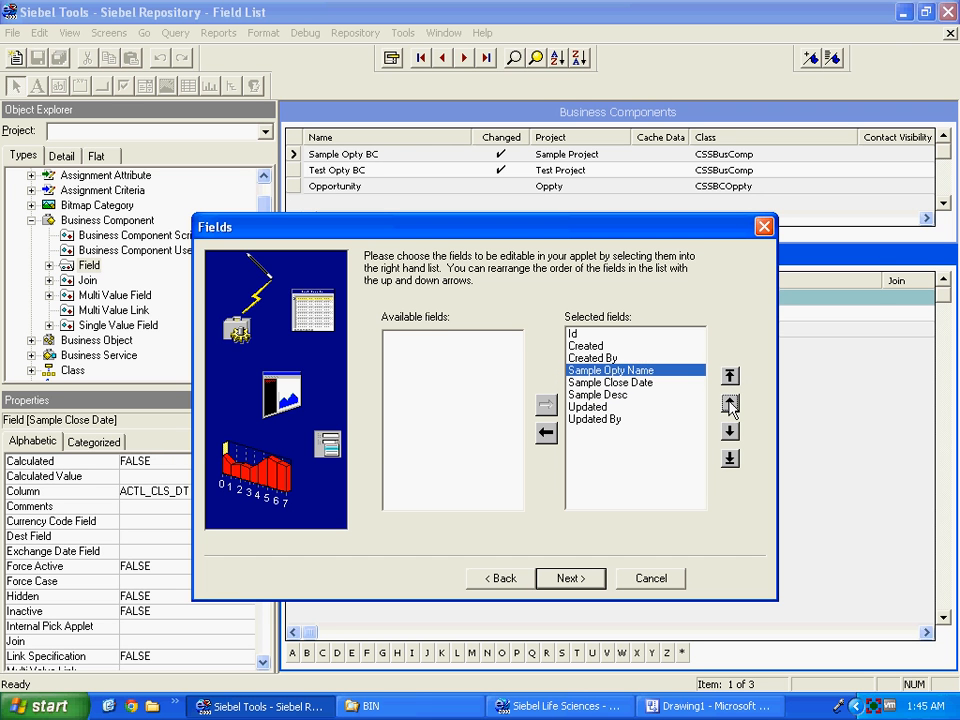
left_click(730, 403)
left_click(730, 403)
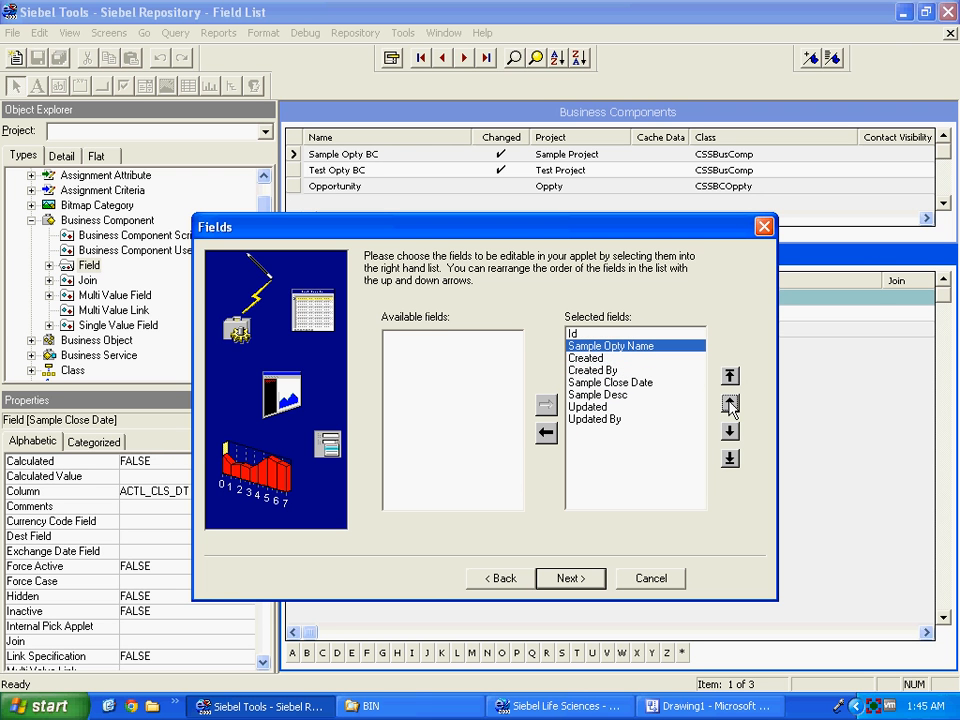
Move Sample Desc and Sample Close Date up to follow Sample Opty Name.
left_click(622, 396)
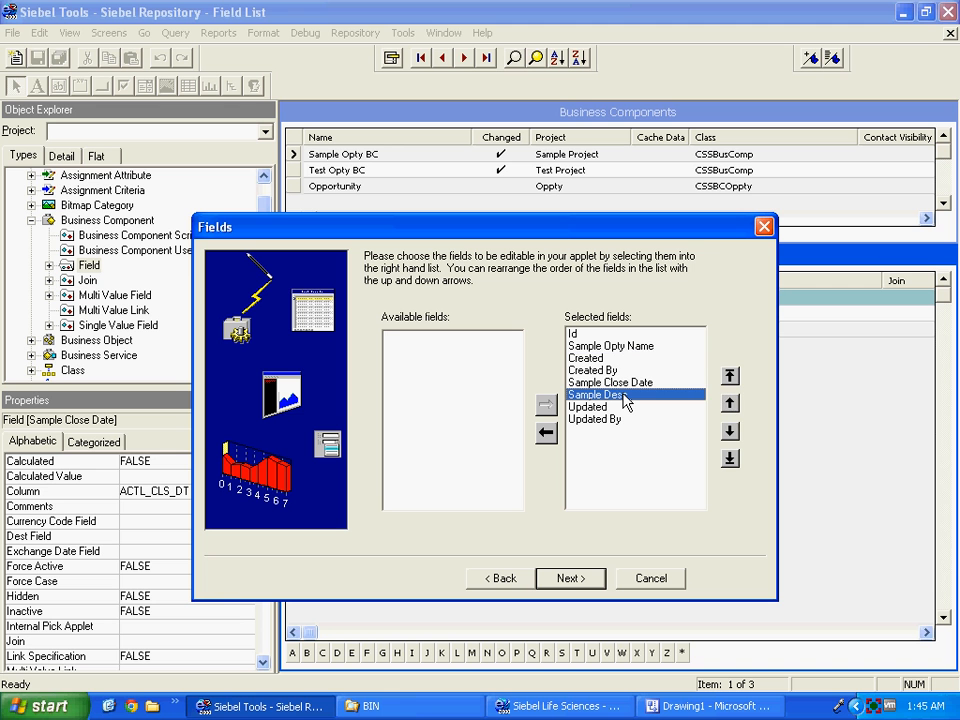
left_click(730, 403)
left_click(730, 403)
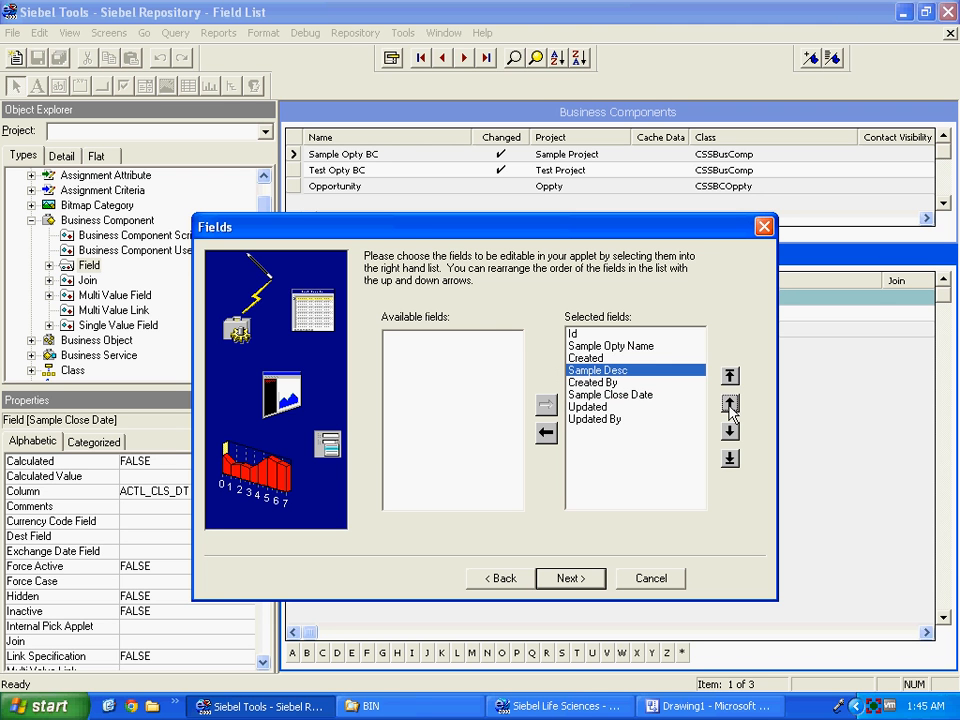
left_click(730, 403)
left_click(645, 395)
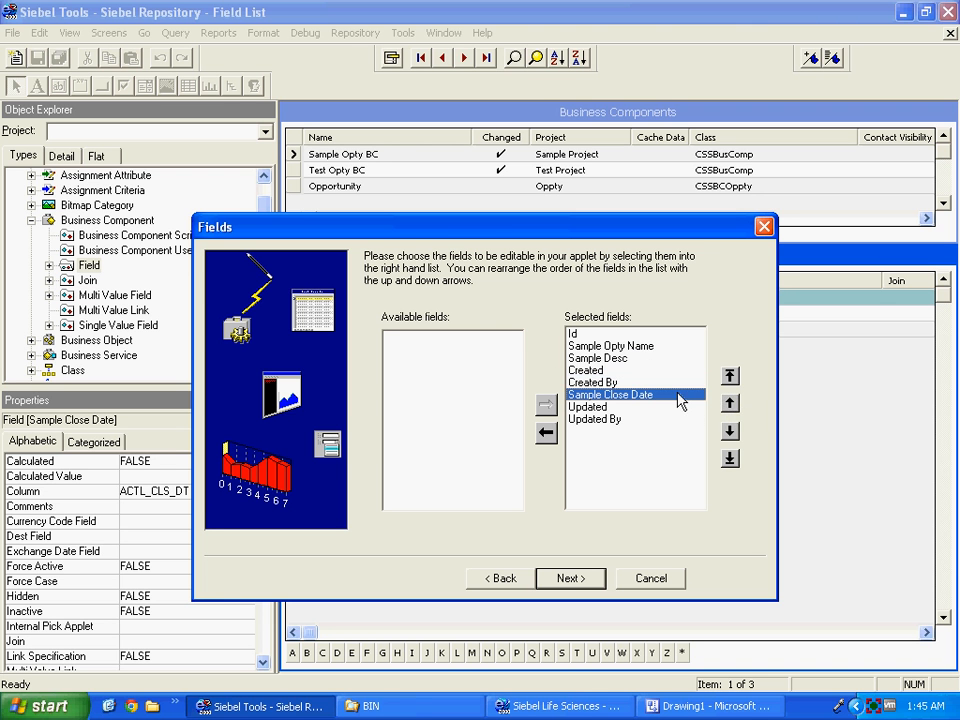
left_click(730, 403)
left_click(730, 403)
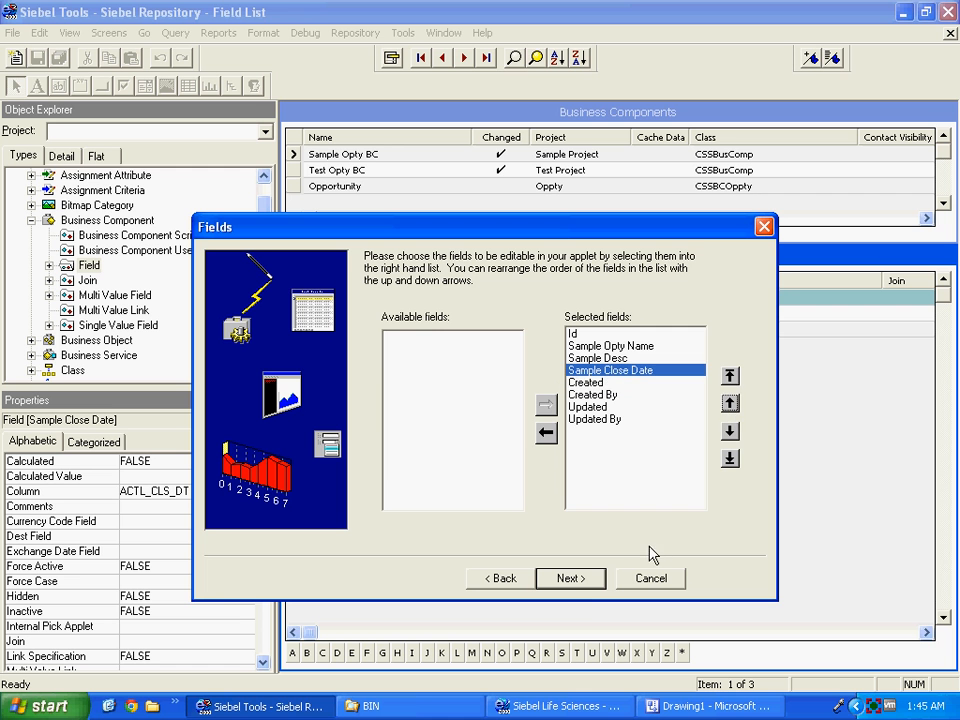
left_click(579, 584)
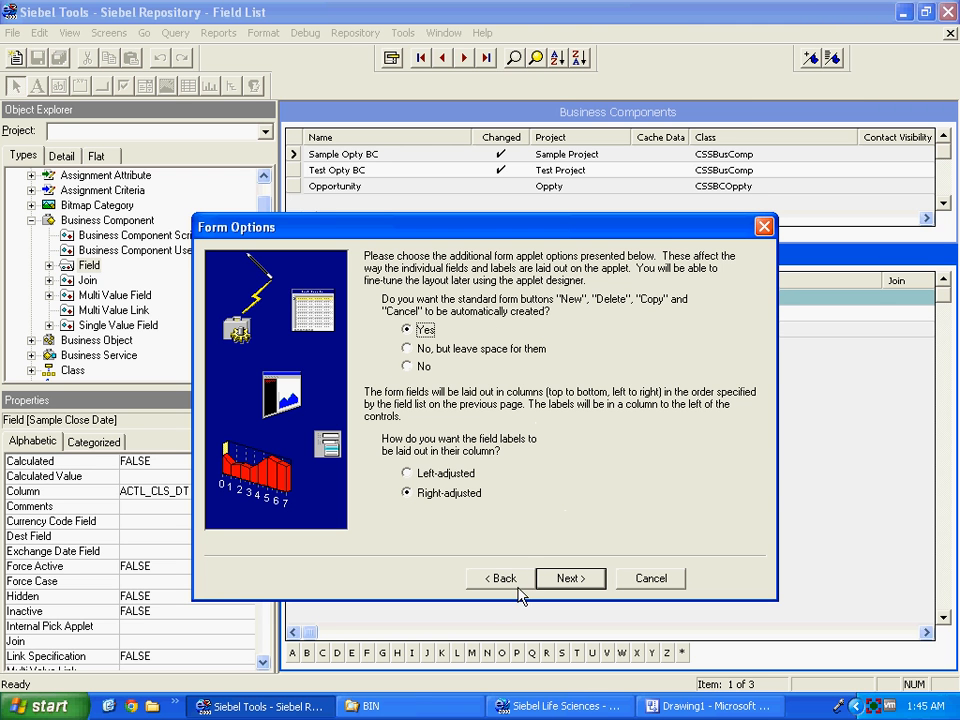
Keep default form options, set web availability to No, and finish the applet wizard.
left_click(567, 580)
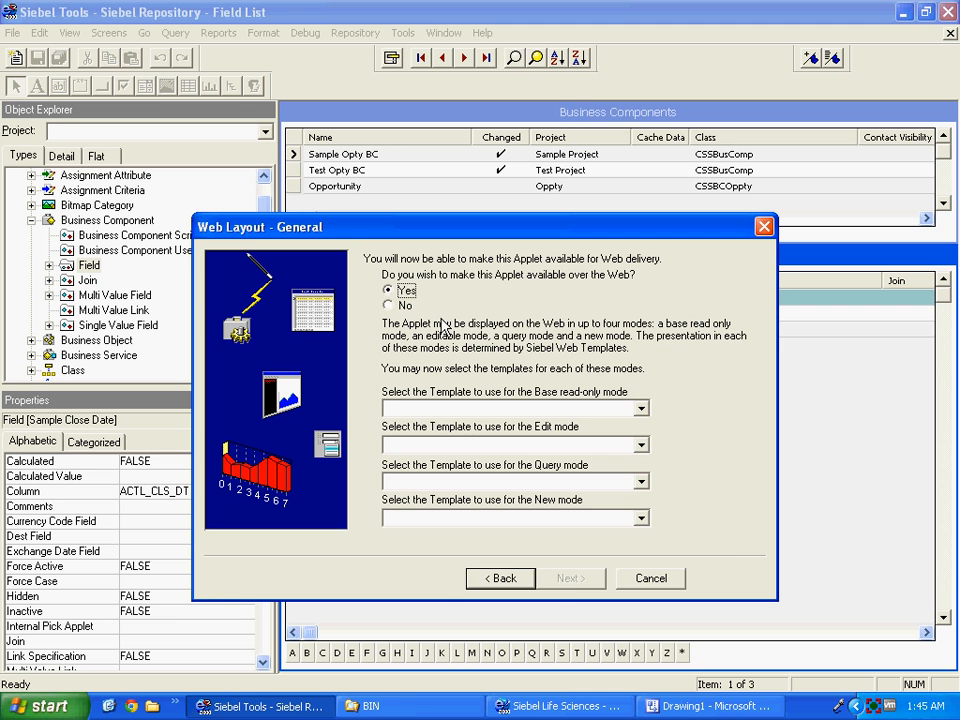
left_click(405, 306)
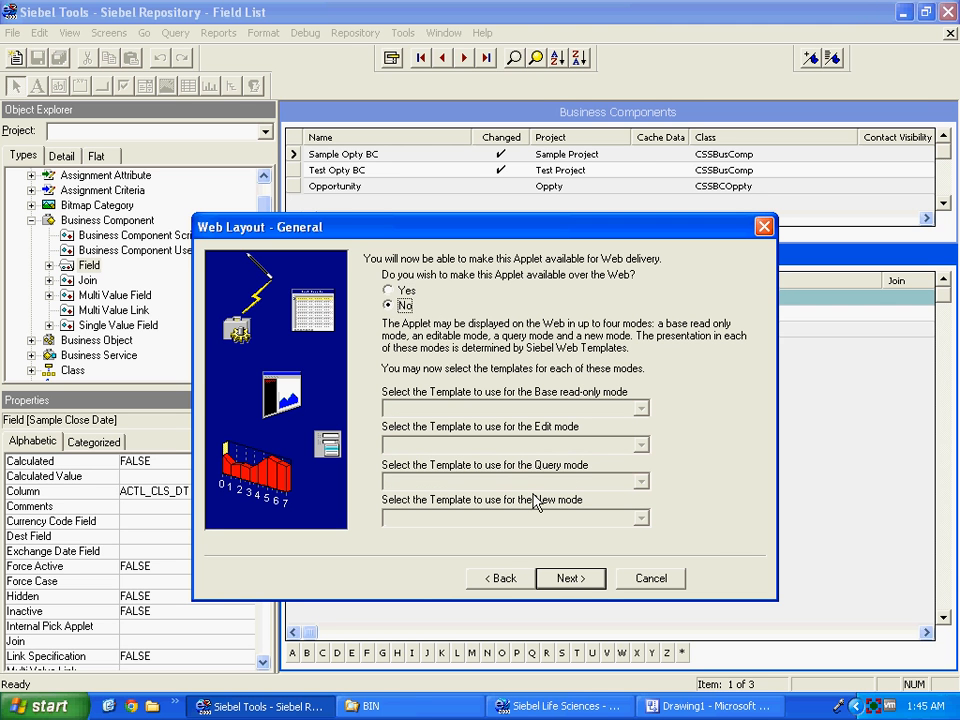
left_click(577, 584)
left_click(571, 579)
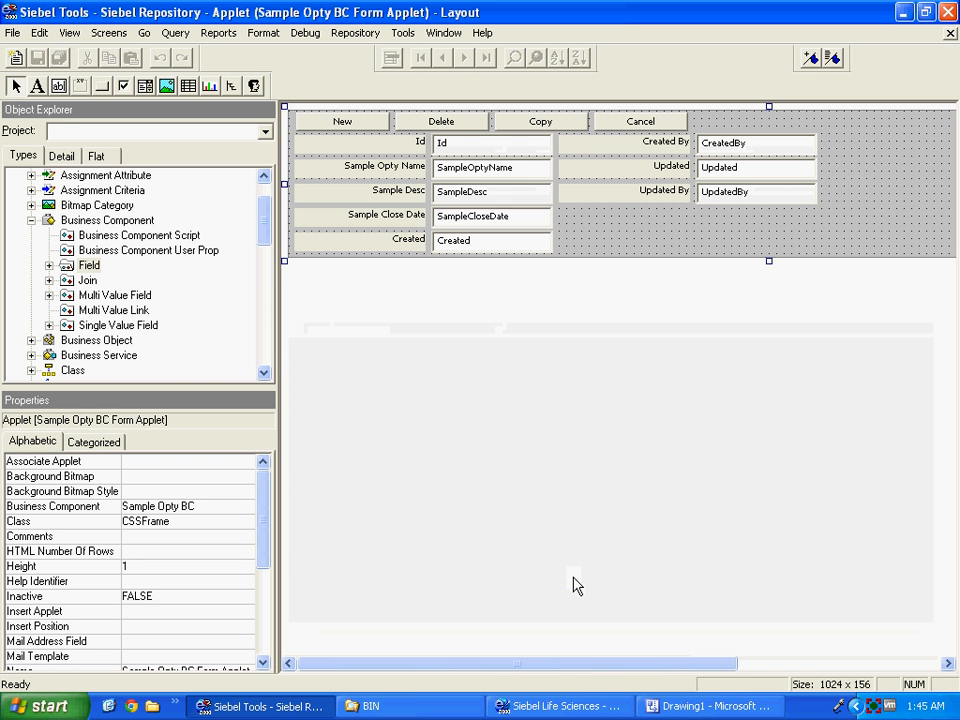
Close the Sample Opty BC Form Applet layout editor with File > Close.
left_click_drag(545, 663, 620, 663)
left_click_drag(578, 602, 439, 582)
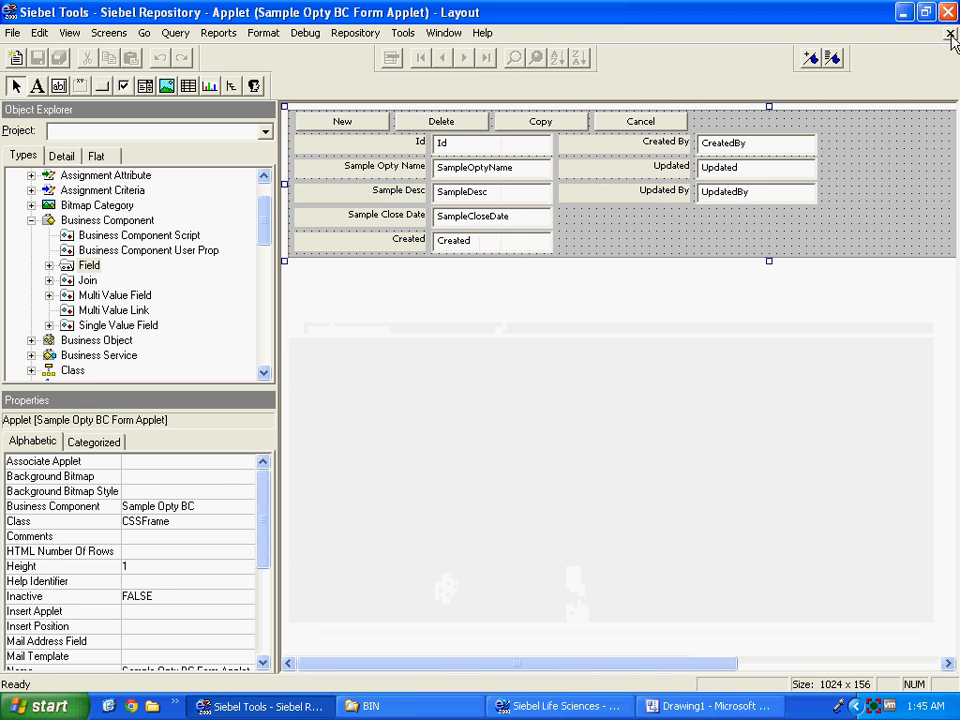
left_click(12, 32)
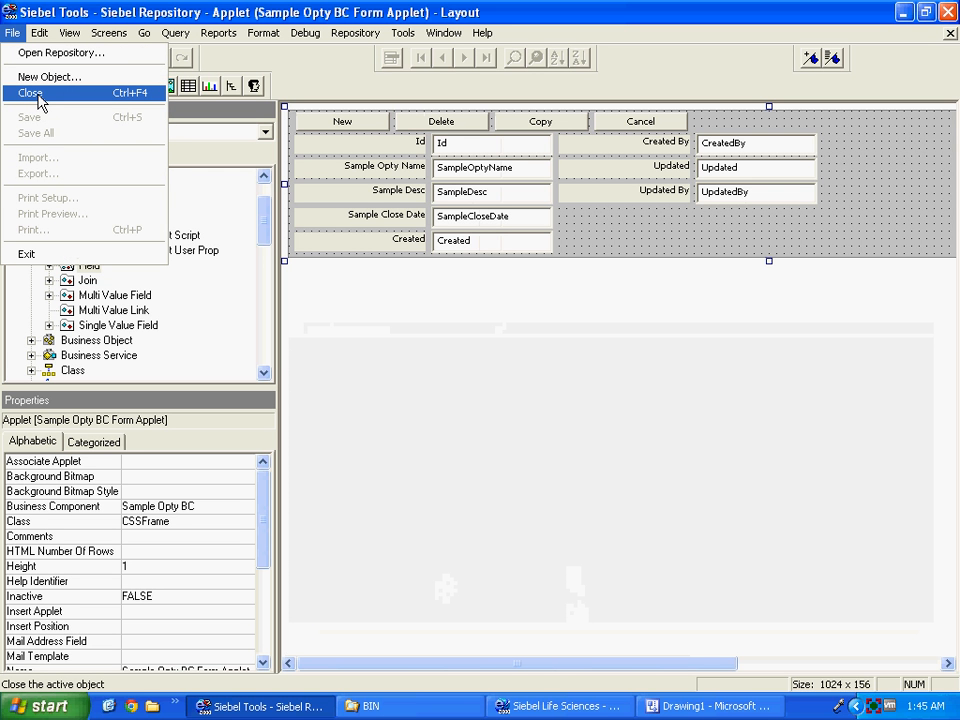
left_click(37, 96)
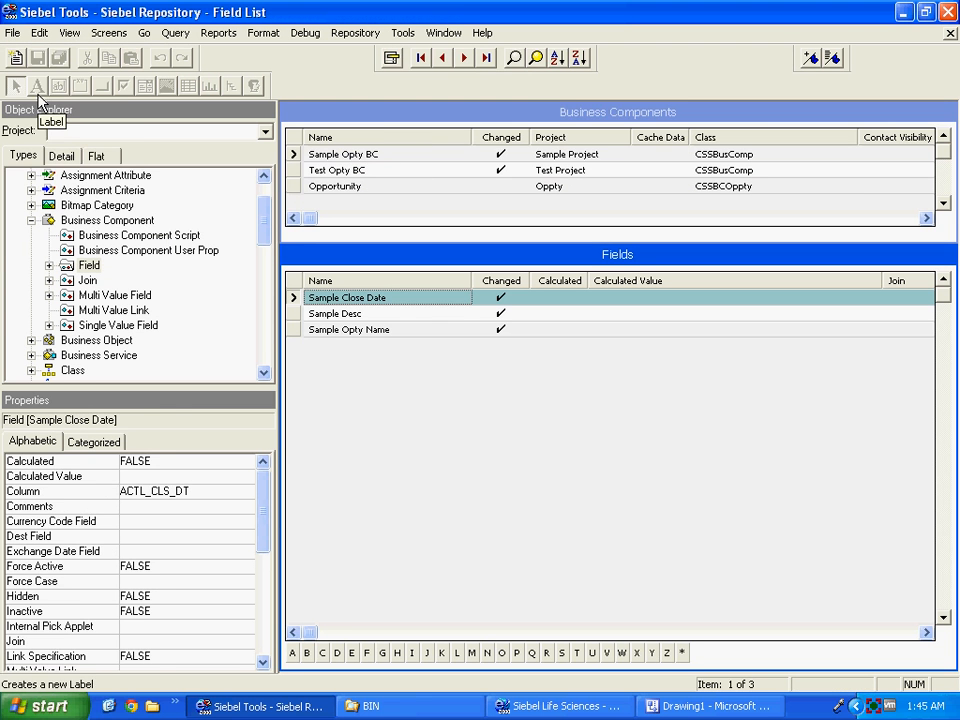
Select Sample Opty BC, check the Applet-to-Column boxes in Visio, then list all applets.
left_click(330, 155)
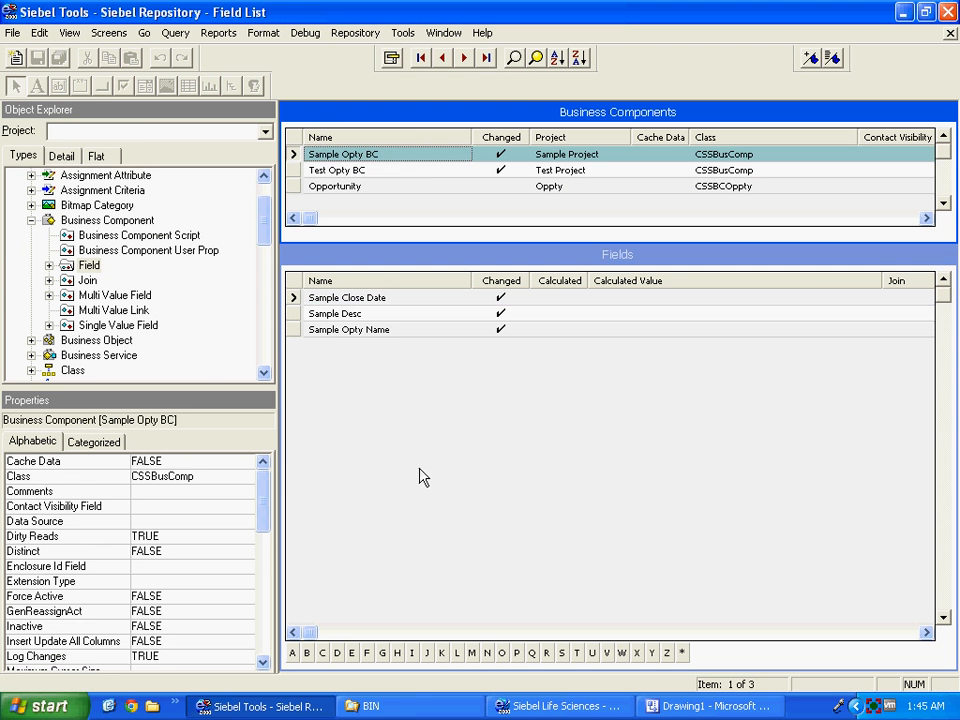
left_click(705, 706)
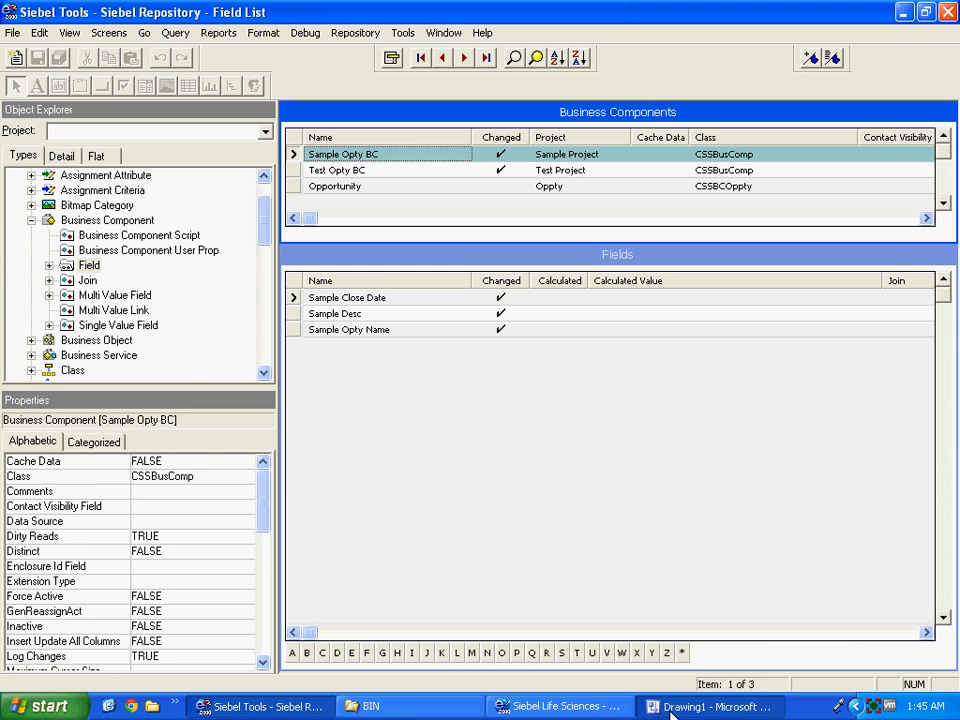
left_click_drag(793, 436, 555, 154)
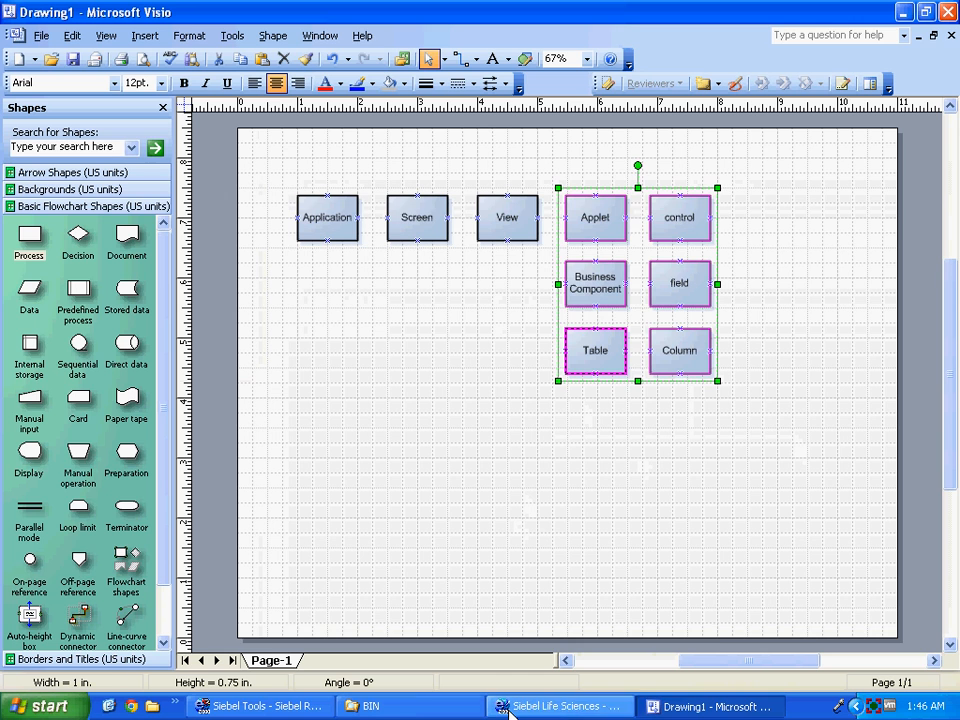
left_click(315, 704)
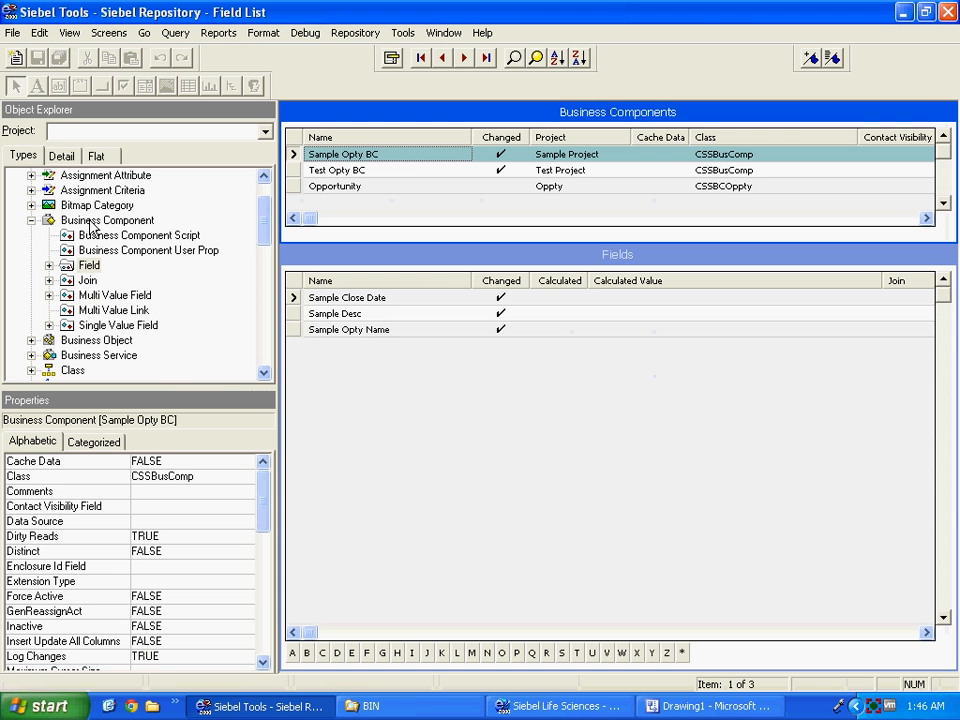
scroll(262, 230, "up", 1)
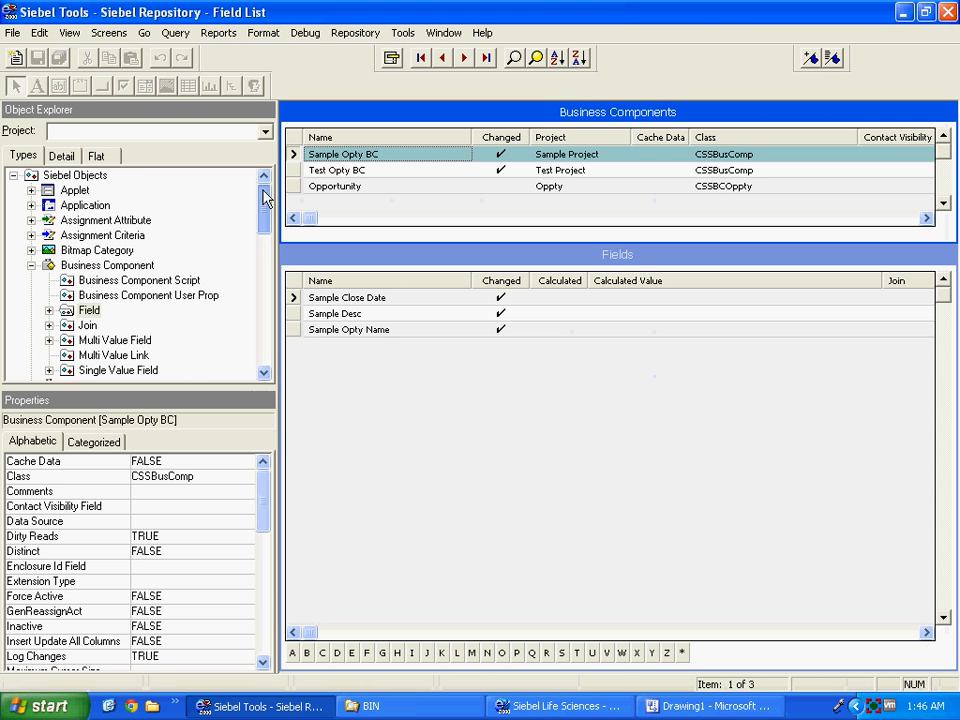
left_click(76, 190)
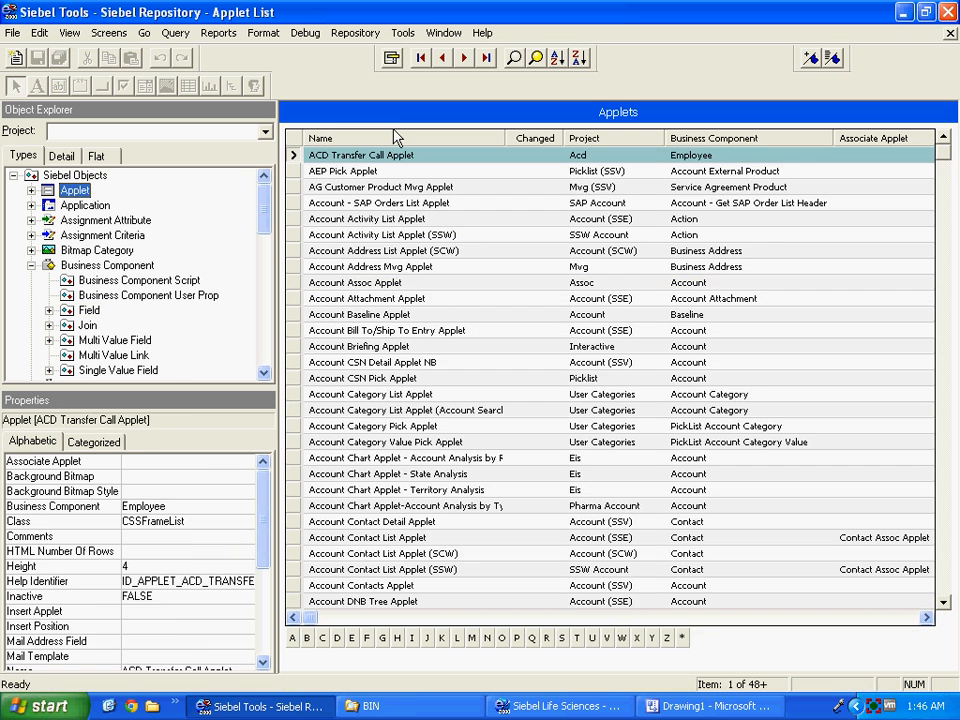
Query the applet list for changed applets only.
left_click(513, 59)
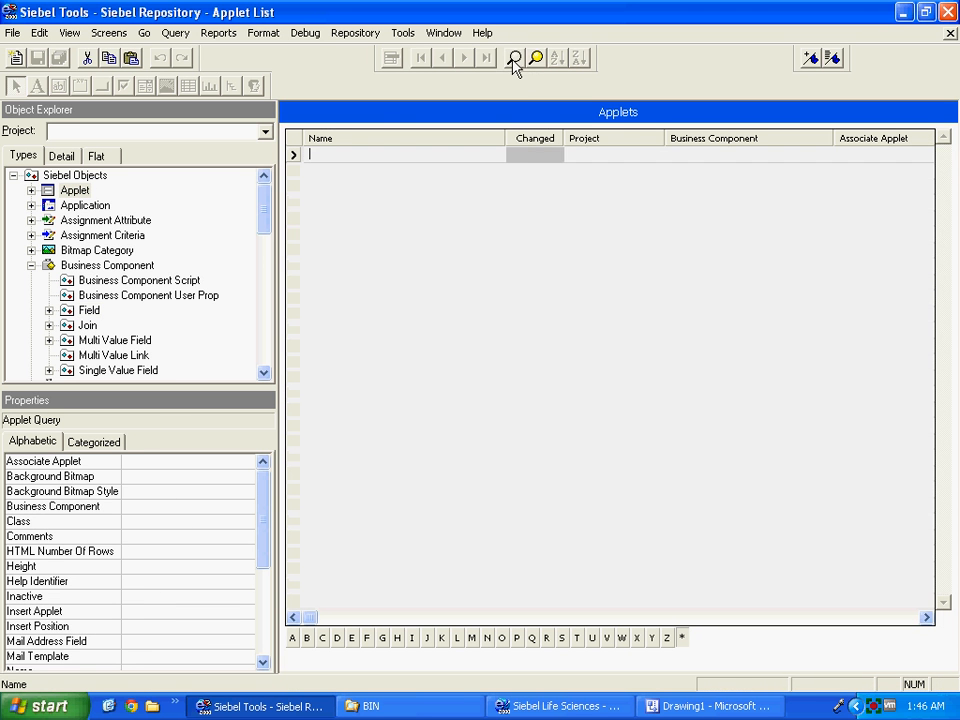
left_click(530, 158)
key("Return")
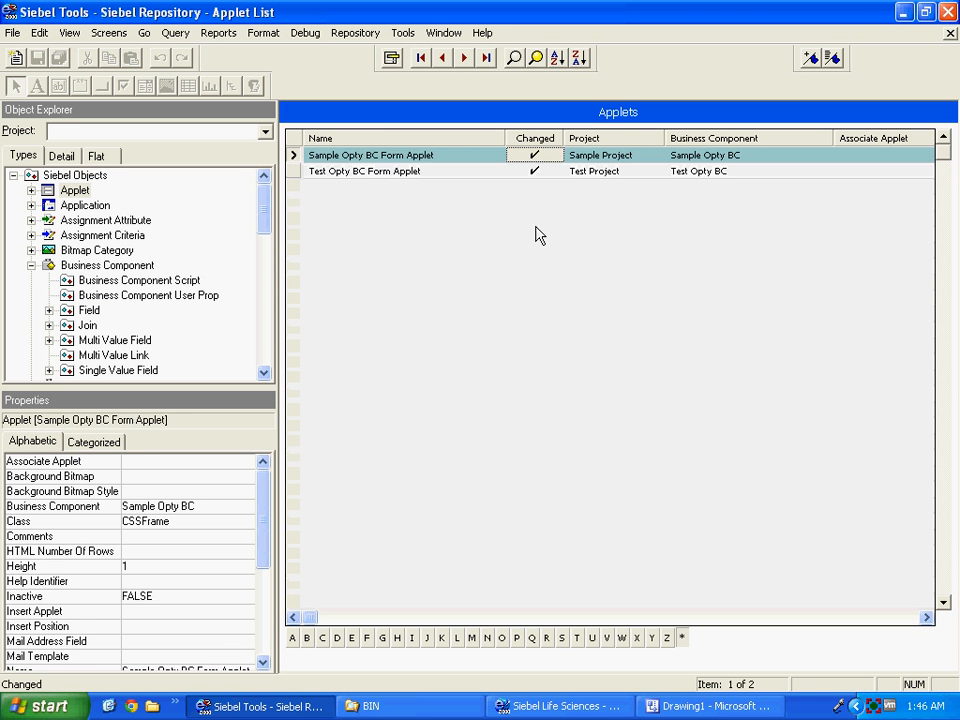
Inspect the form applet's controls, then move on to the Business Component list.
left_click(31, 190)
left_click(95, 310)
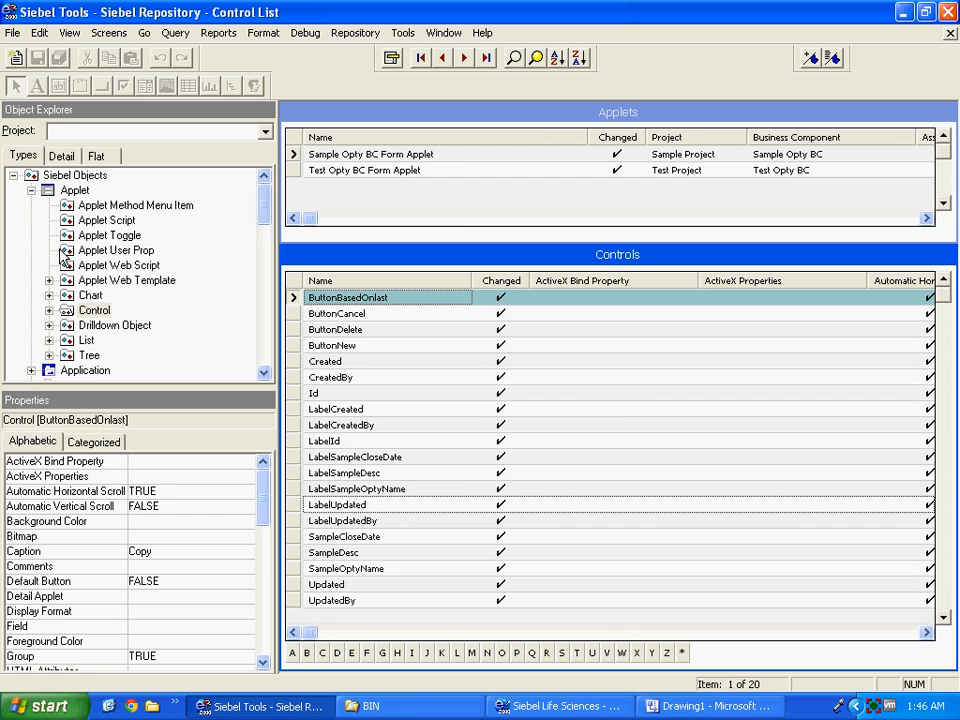
left_click(31, 190)
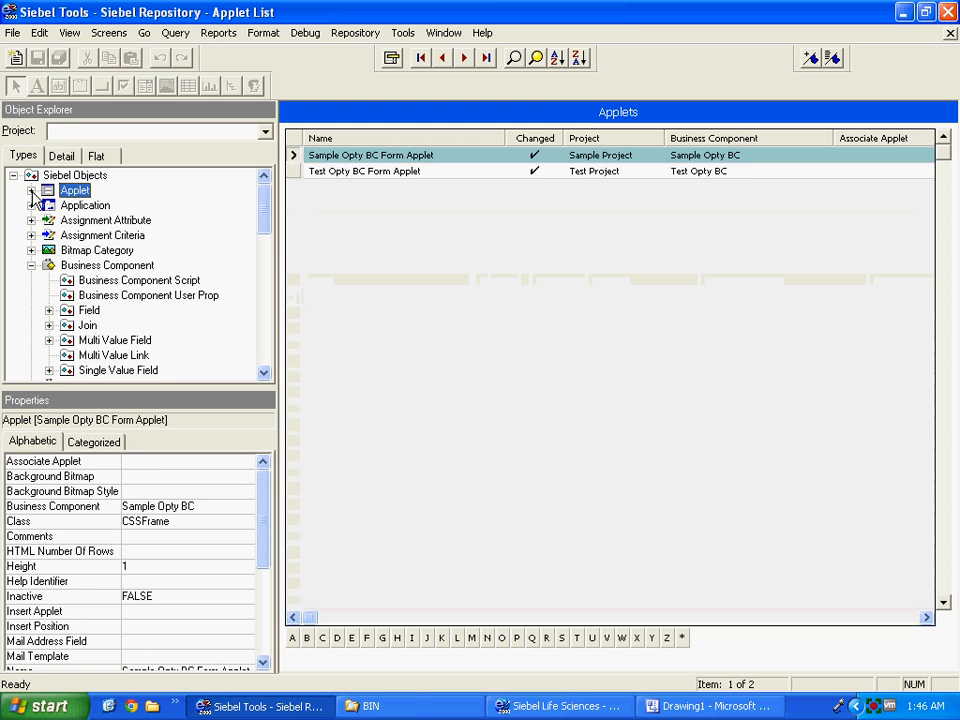
left_click(31, 265)
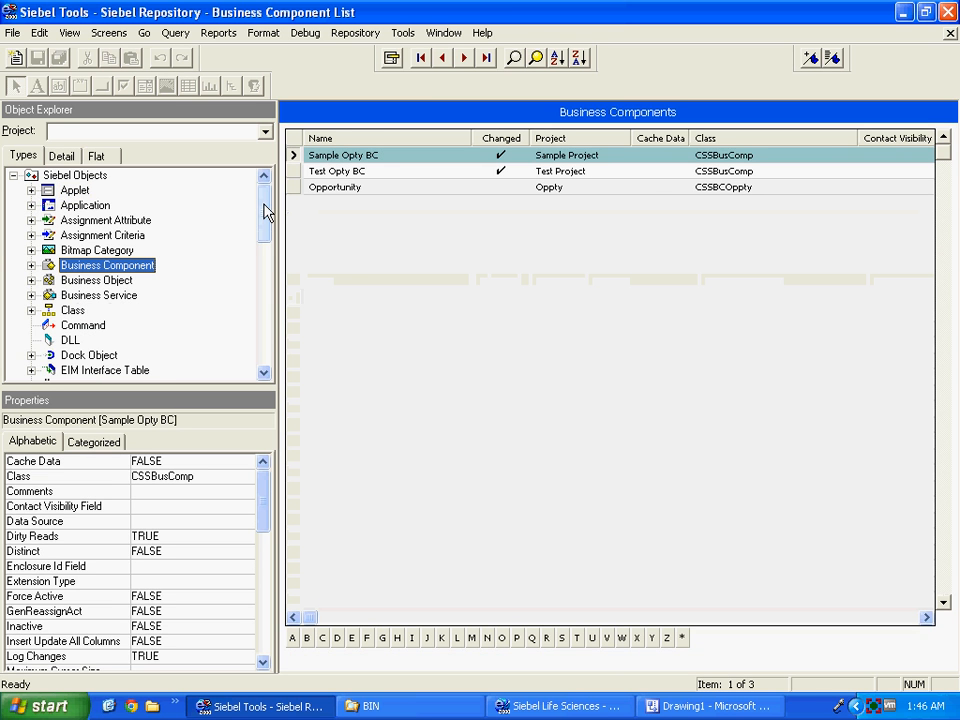
Check the View box in the Visio diagram, then show the Views list, containing only Test View.
left_click_drag(268, 208, 264, 288)
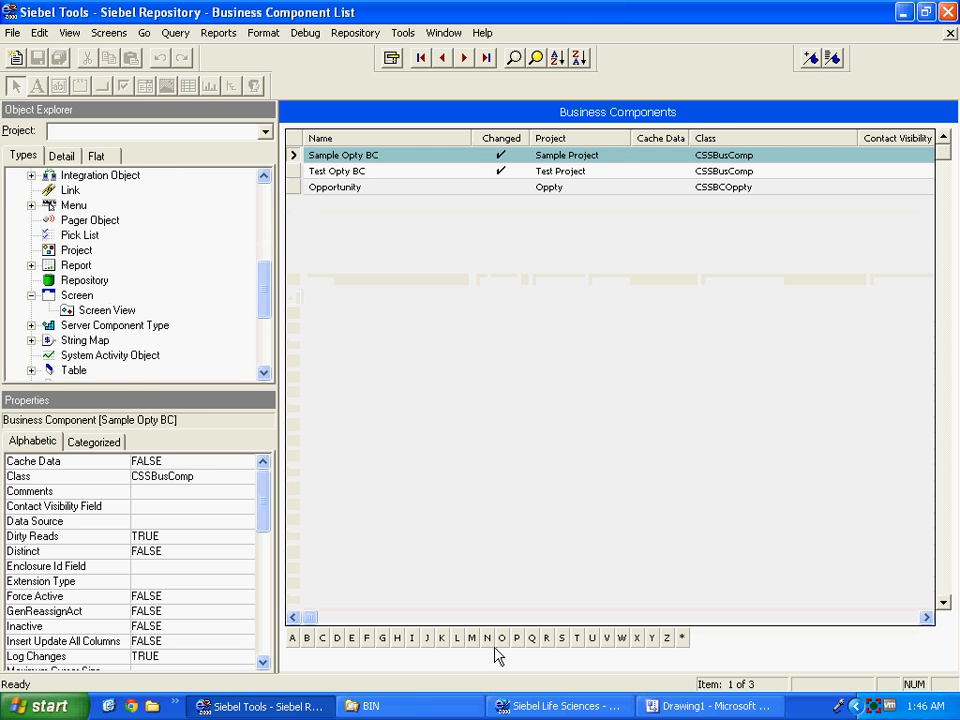
left_click(686, 708)
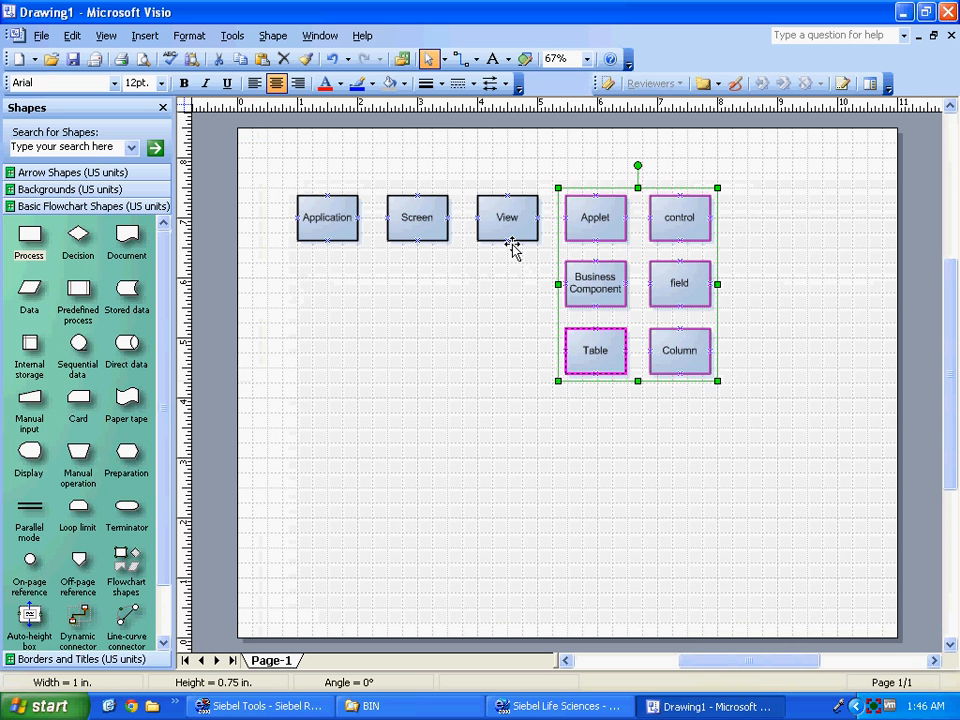
left_click(508, 222)
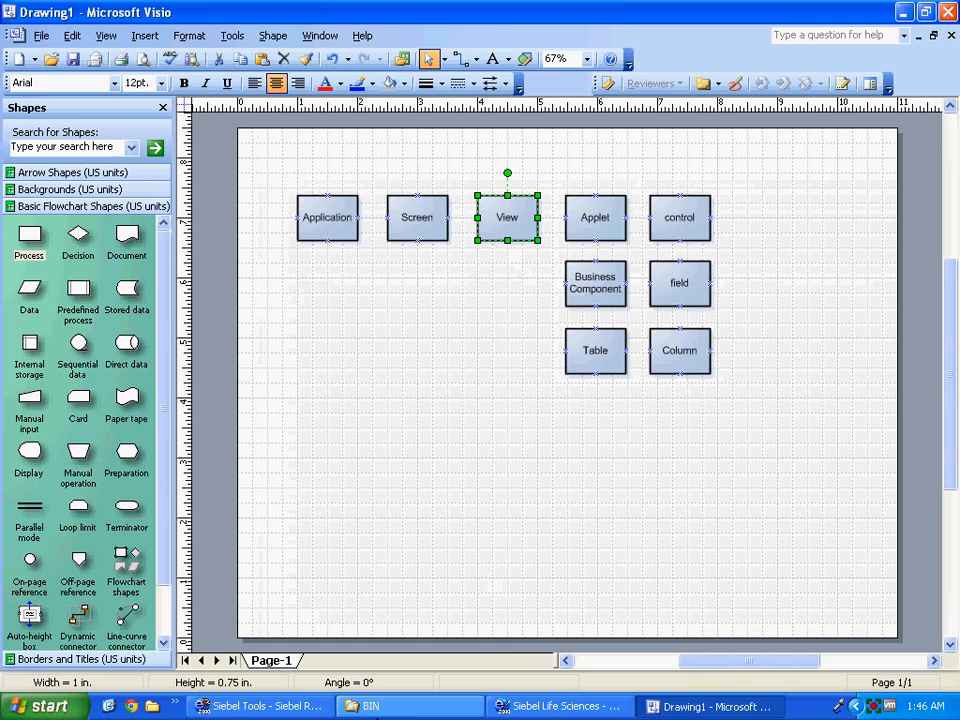
left_click(280, 706)
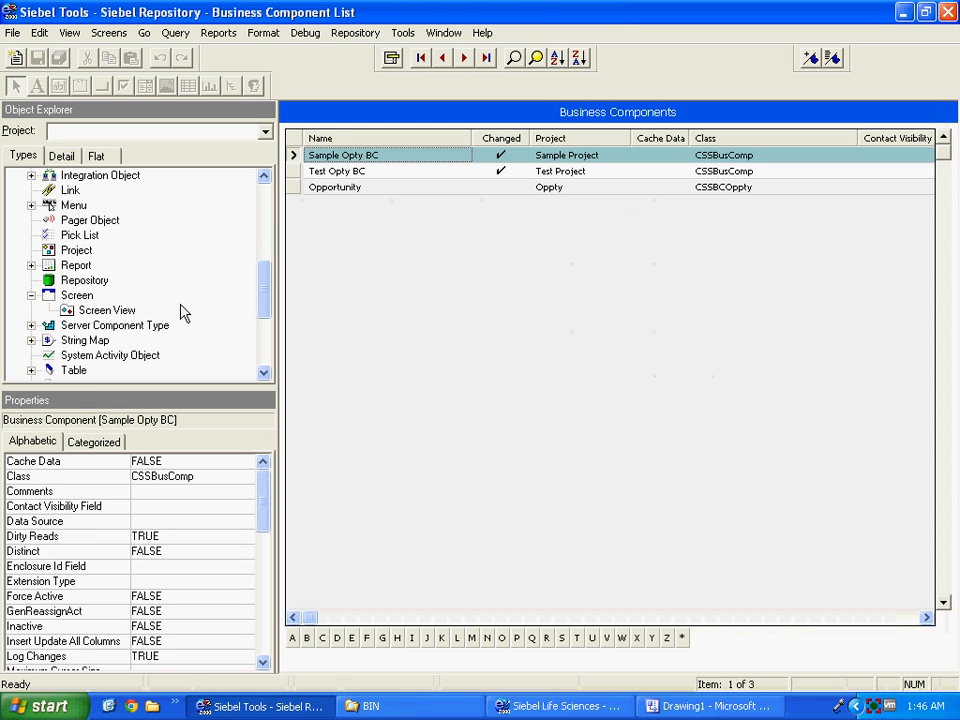
left_click_drag(265, 295, 264, 317)
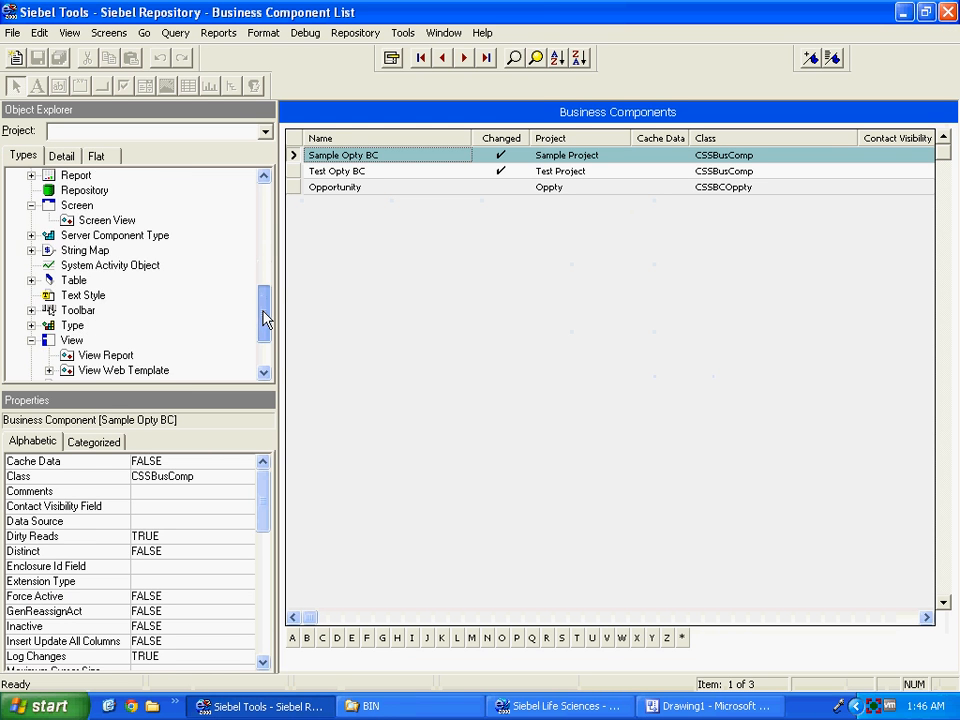
left_click(71, 341)
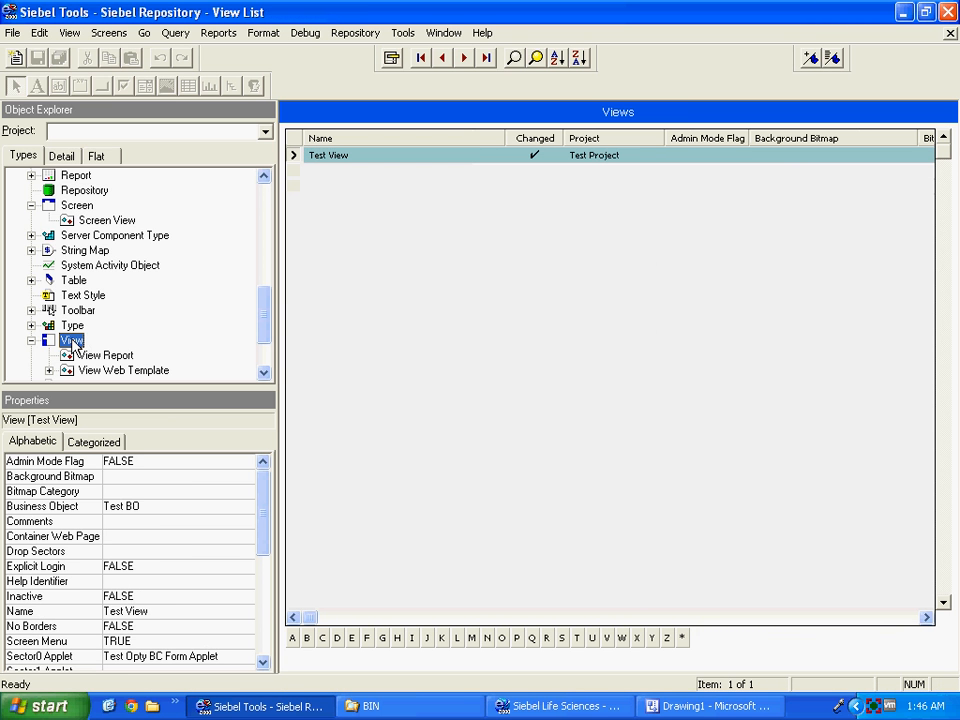
left_click(13, 34)
left_click(27, 76)
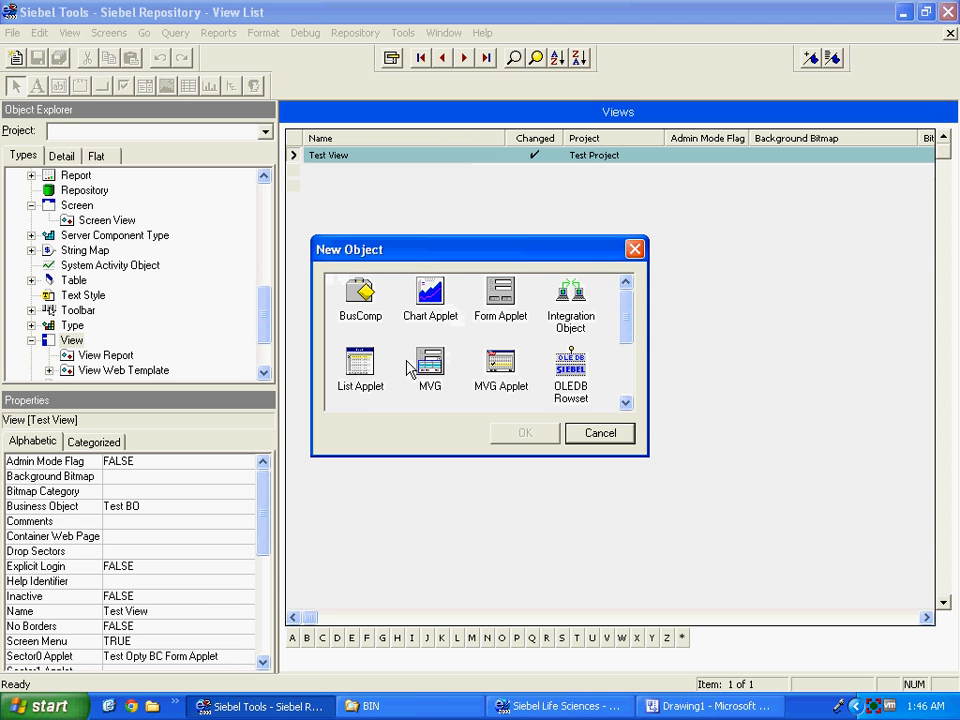
left_click(627, 394)
left_click(432, 378)
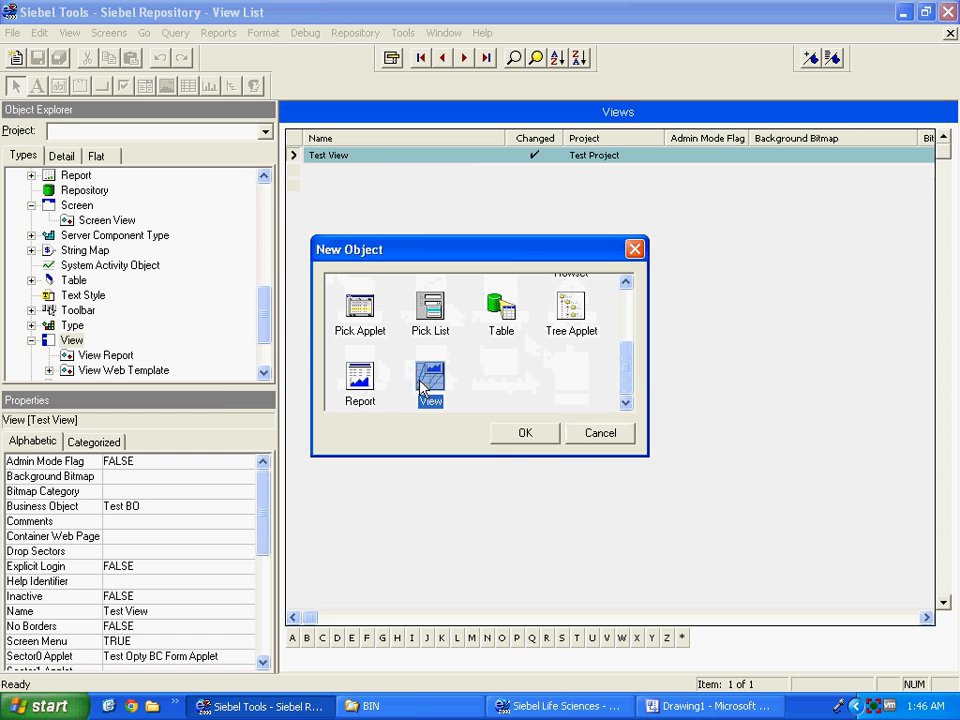
left_click(516, 433)
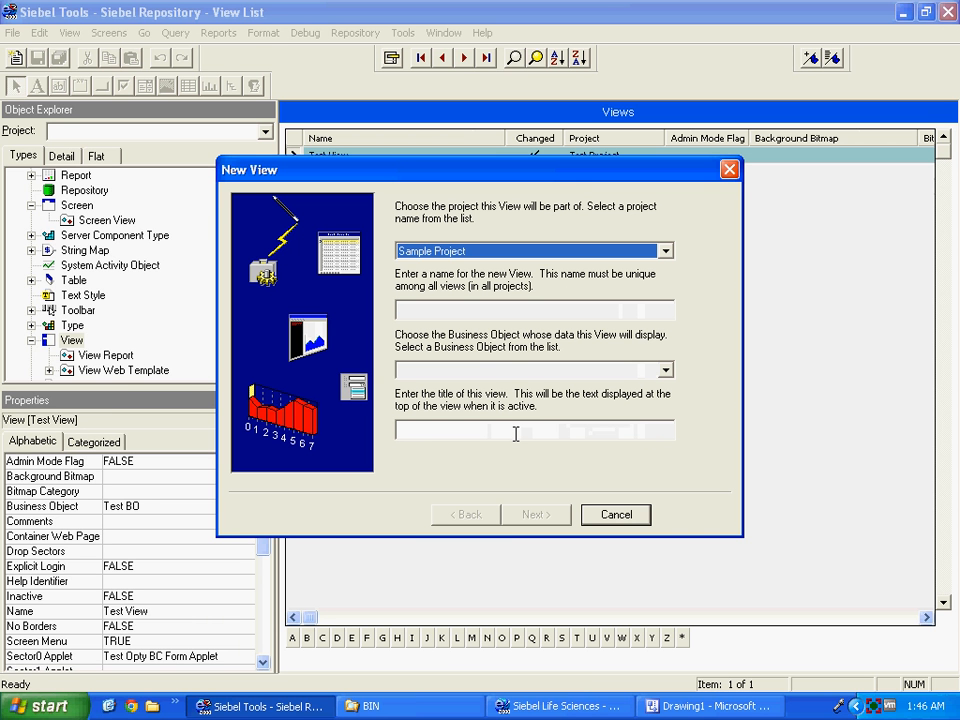
key("Tab")
type("Sampl")
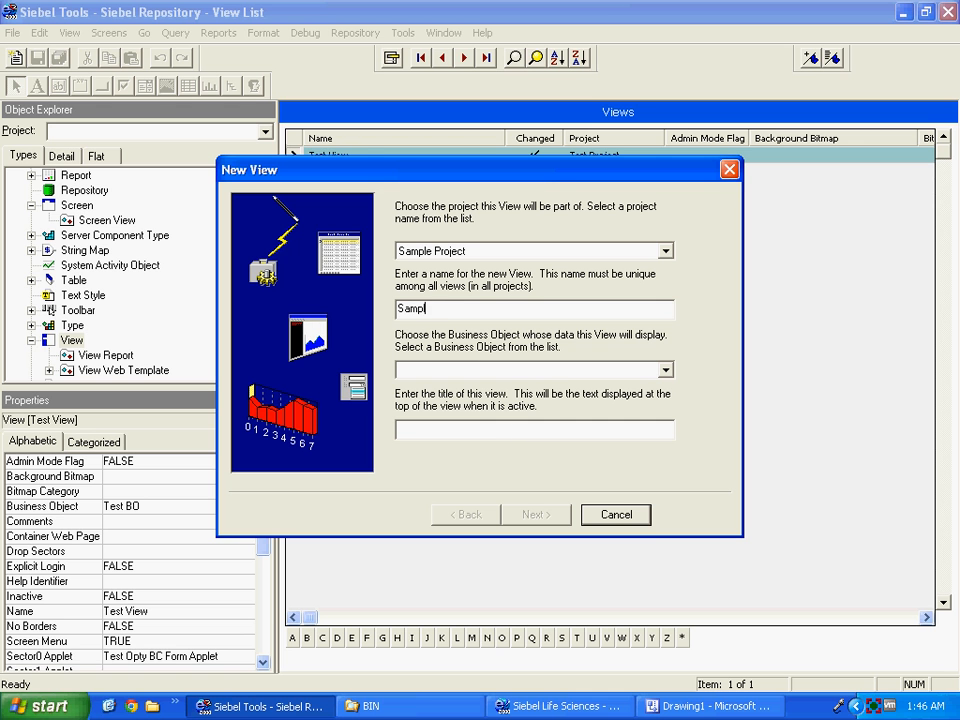
type("e View")
key("Tab")
key("s")
key("s")
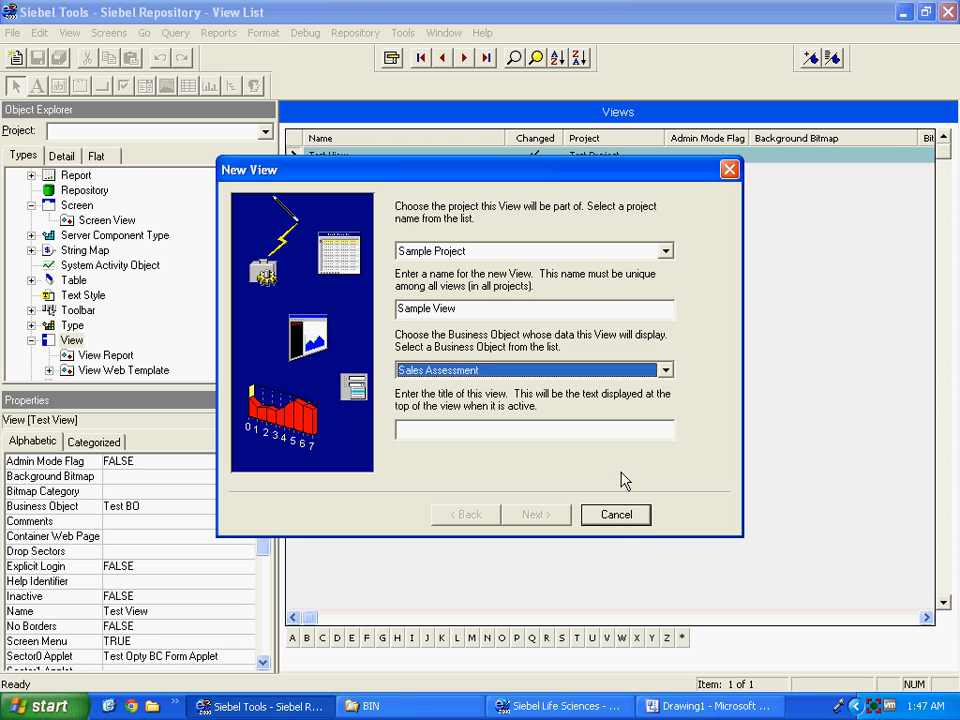
left_click(616, 515)
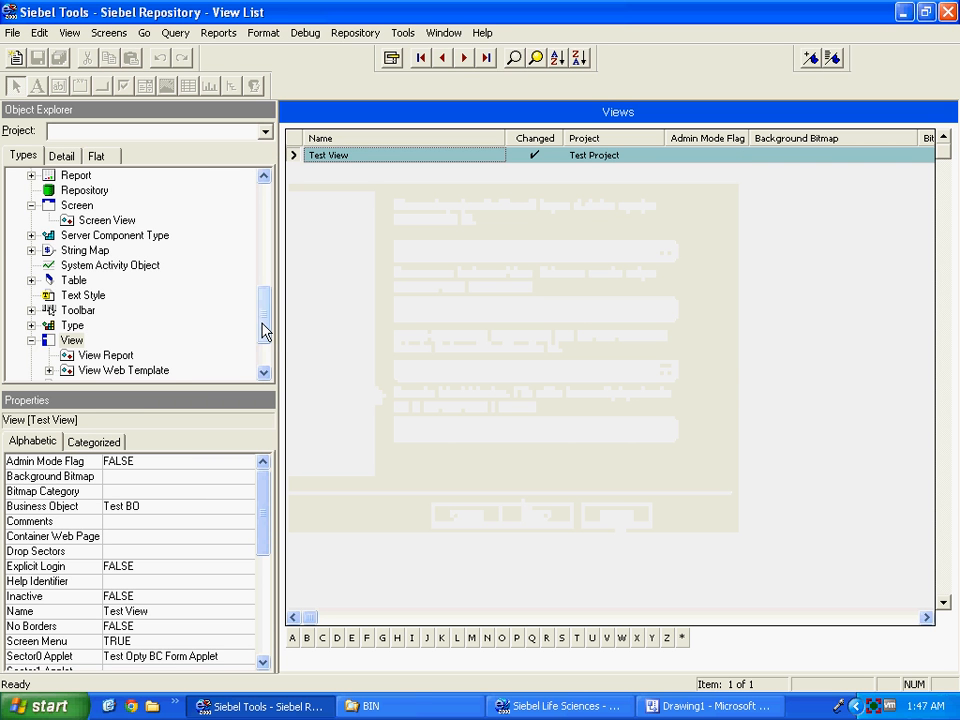
left_click_drag(266, 330, 261, 246)
Filter the Business Objects list to show only changed records.
left_click(98, 222)
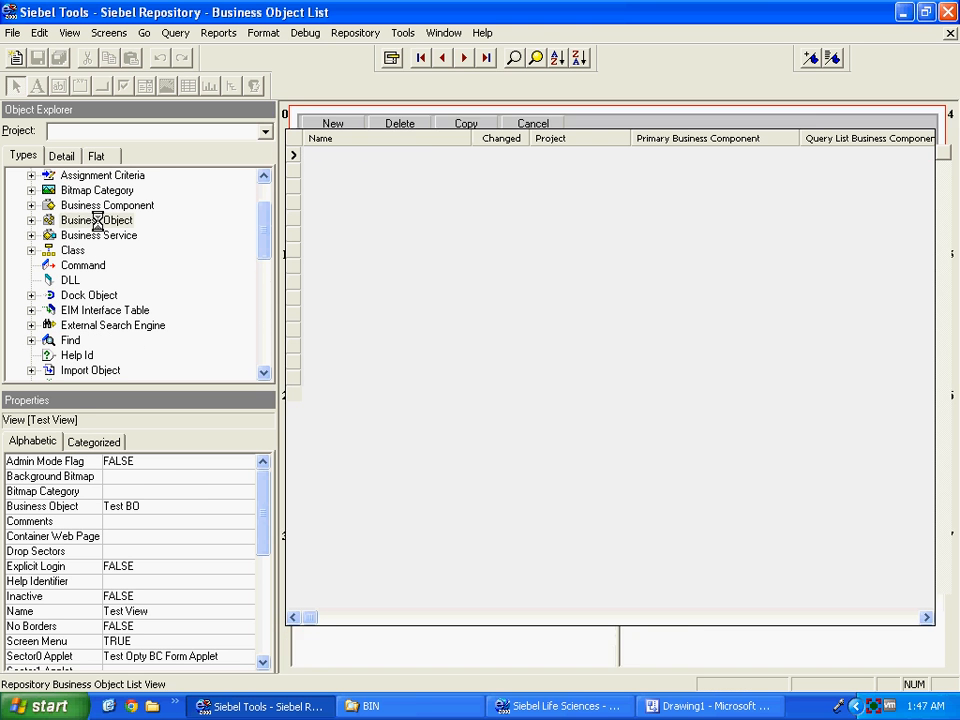
left_click(31, 220)
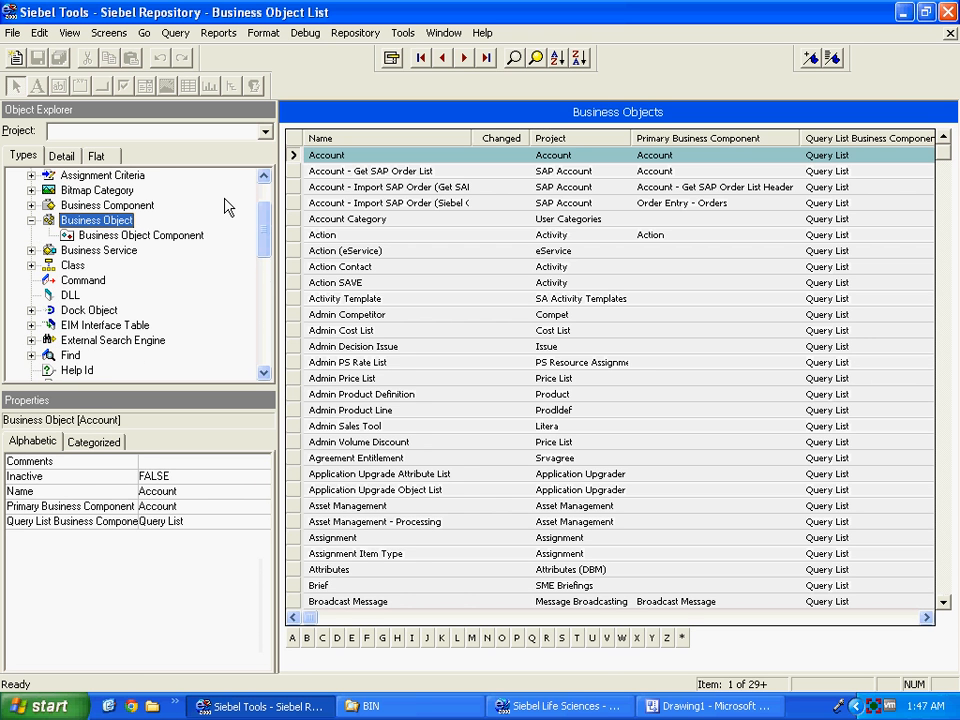
left_click(513, 57)
left_click(499, 155)
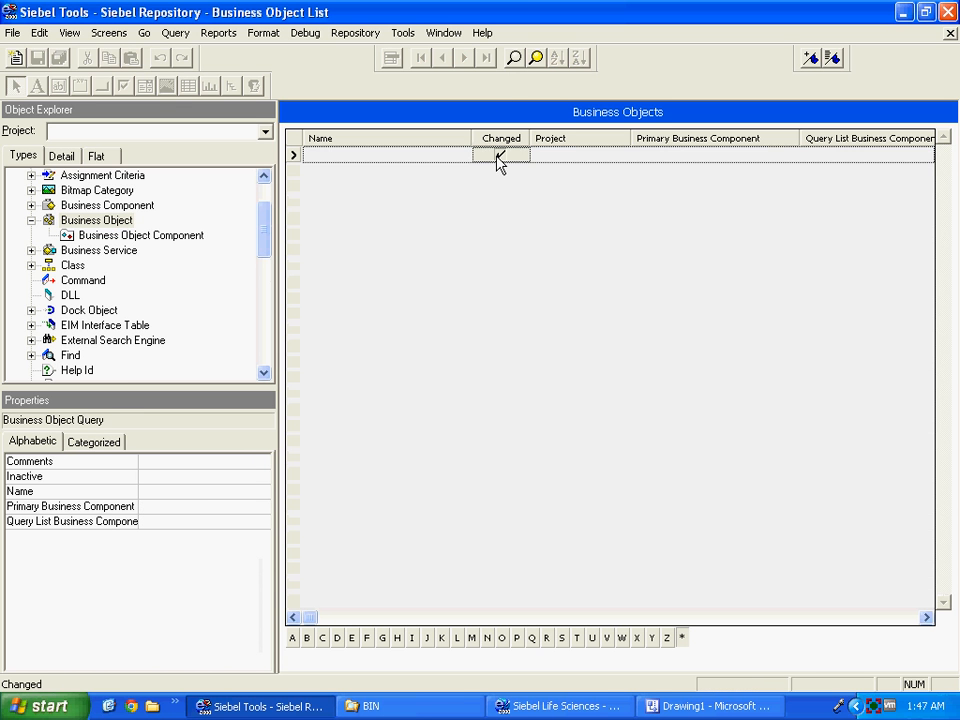
key("Return")
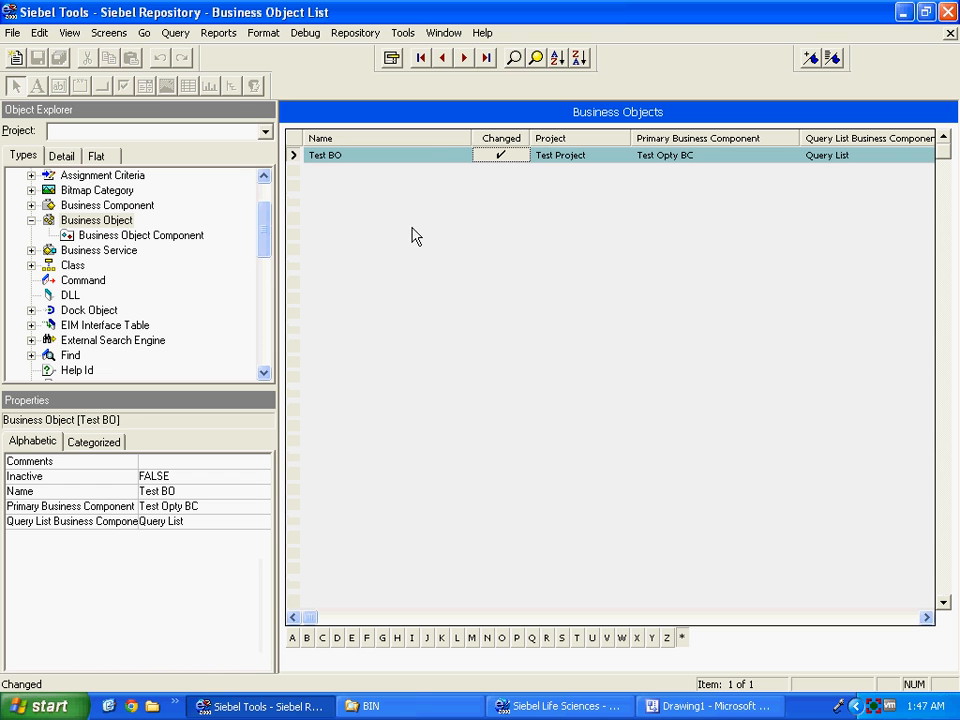
Add business object Sample BO in Sample Project and show its components list.
key("ctrl+n")
type("Sam")
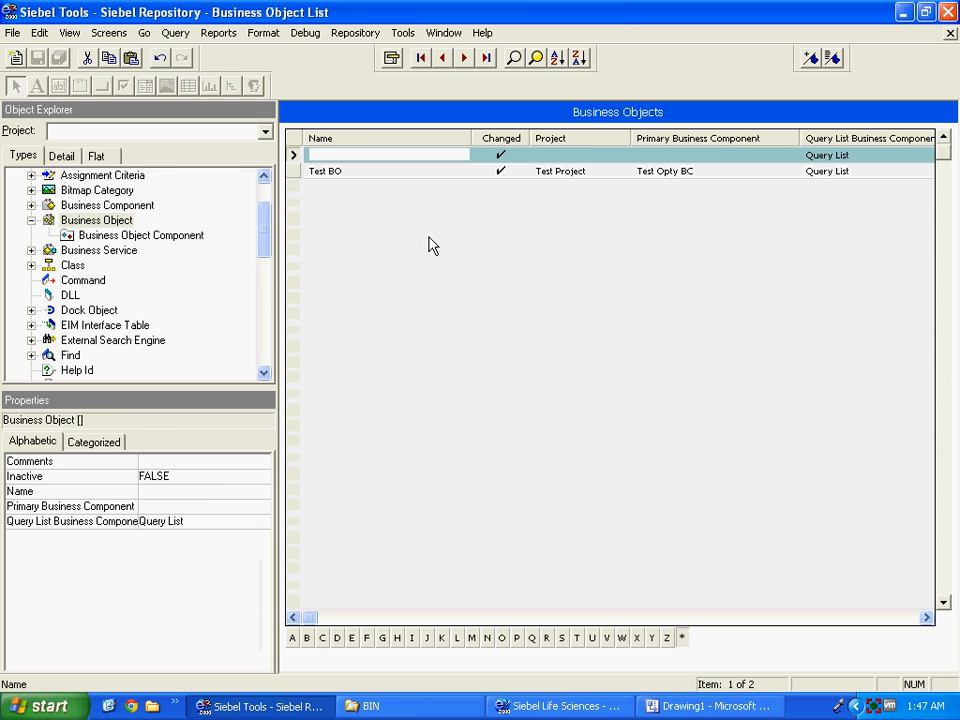
type("ple BO")
key("Tab")
type("Samp")
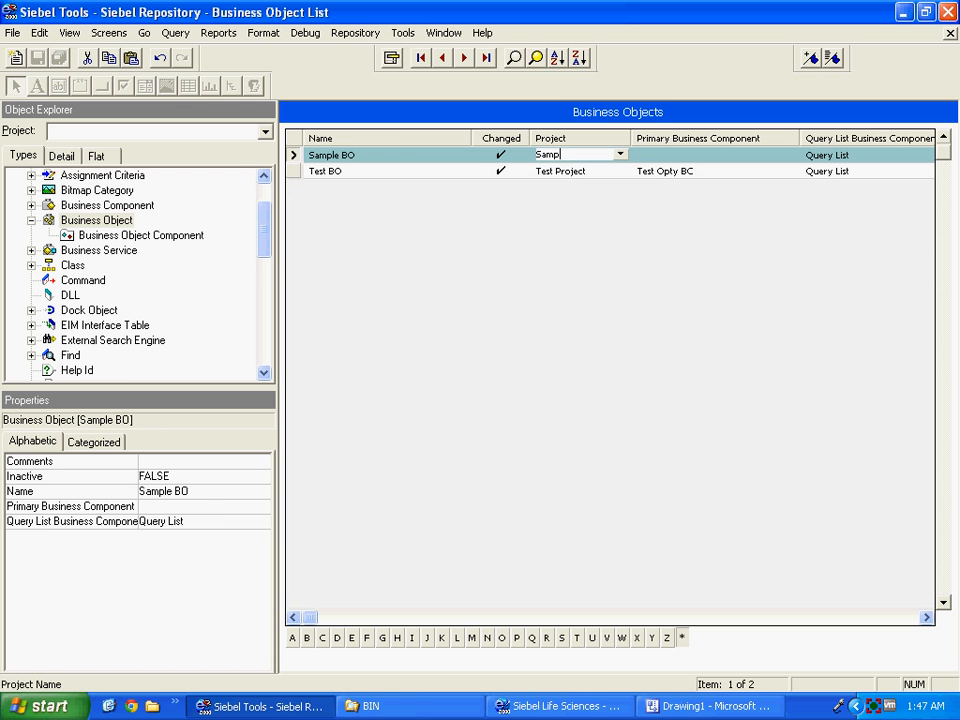
key("Tab")
key("Tab")
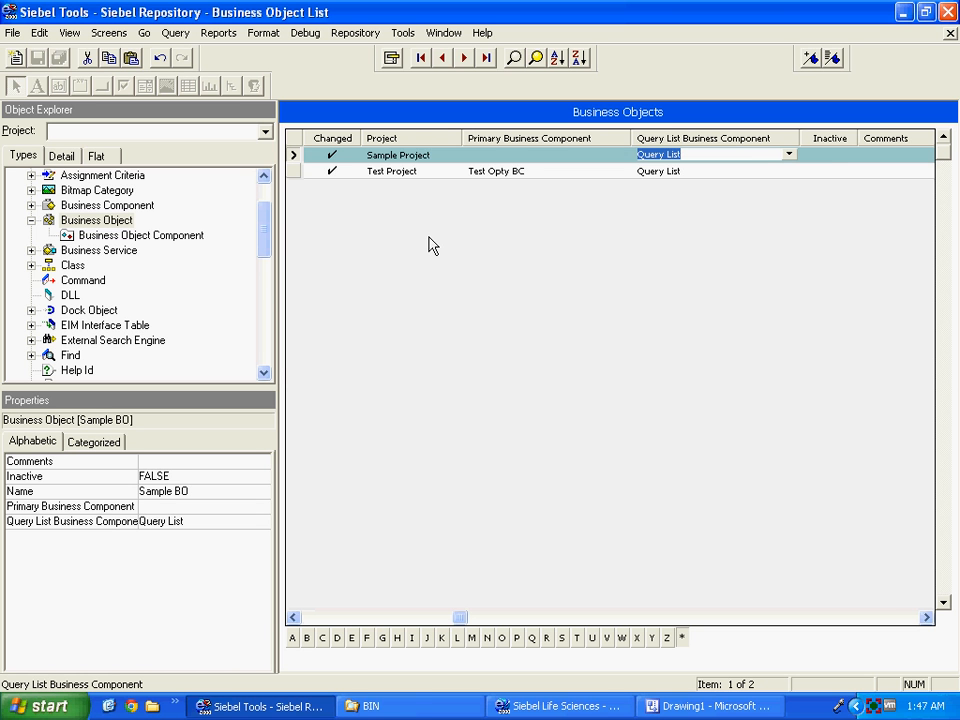
key("Tab")
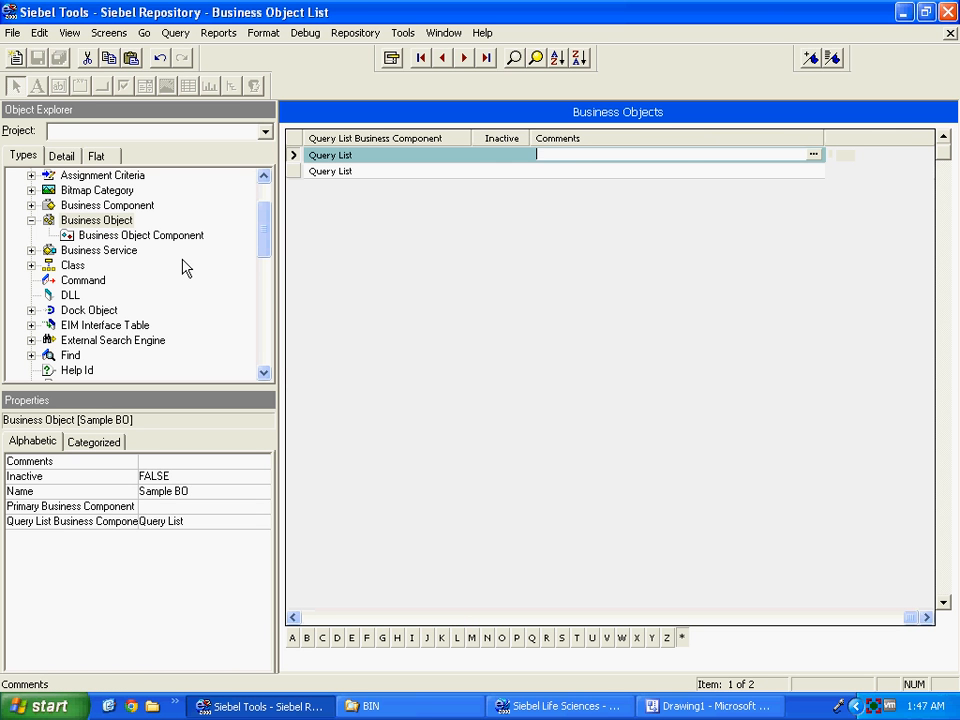
left_click(130, 234)
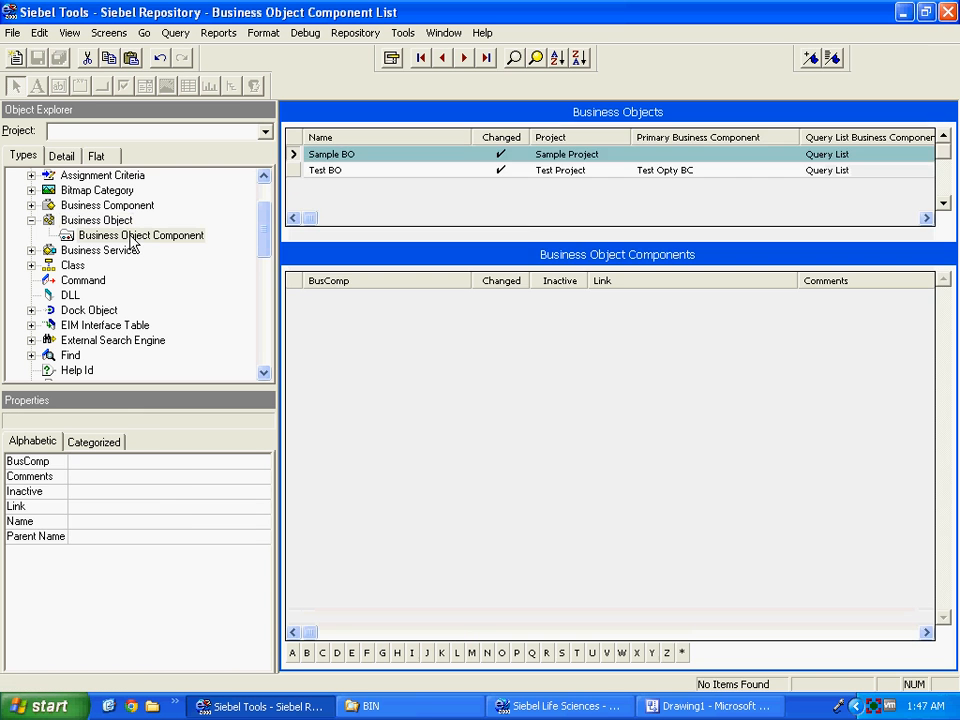
Add Sample Opty BC as a business object component of Sample BO.
right_click(443, 369)
left_click(450, 370)
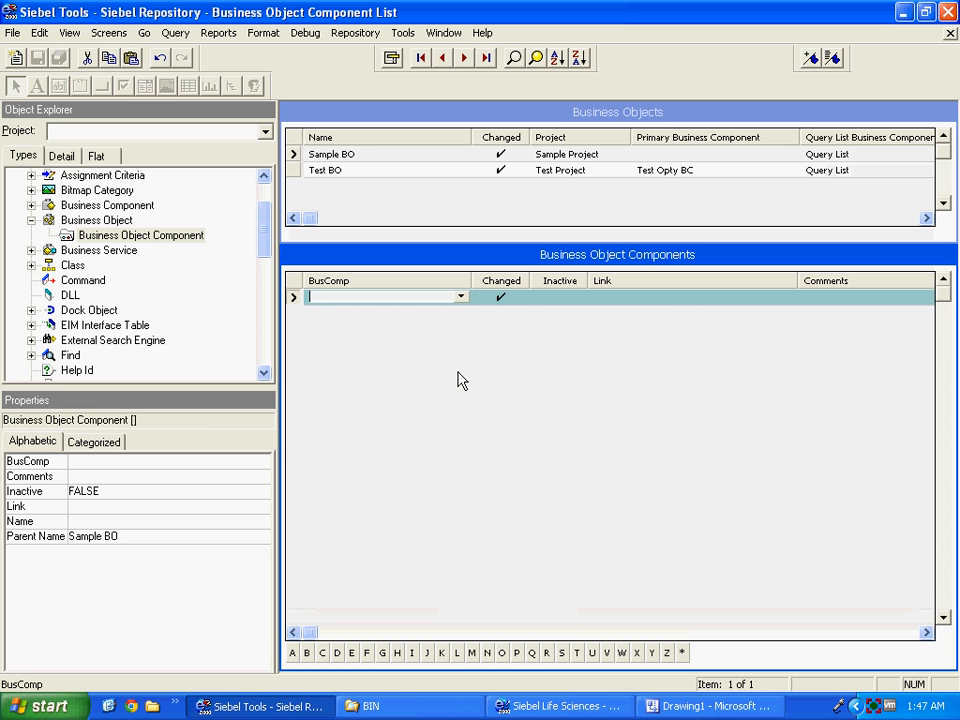
type("Sample")
key("Tab")
key("Tab")
key("Tab")
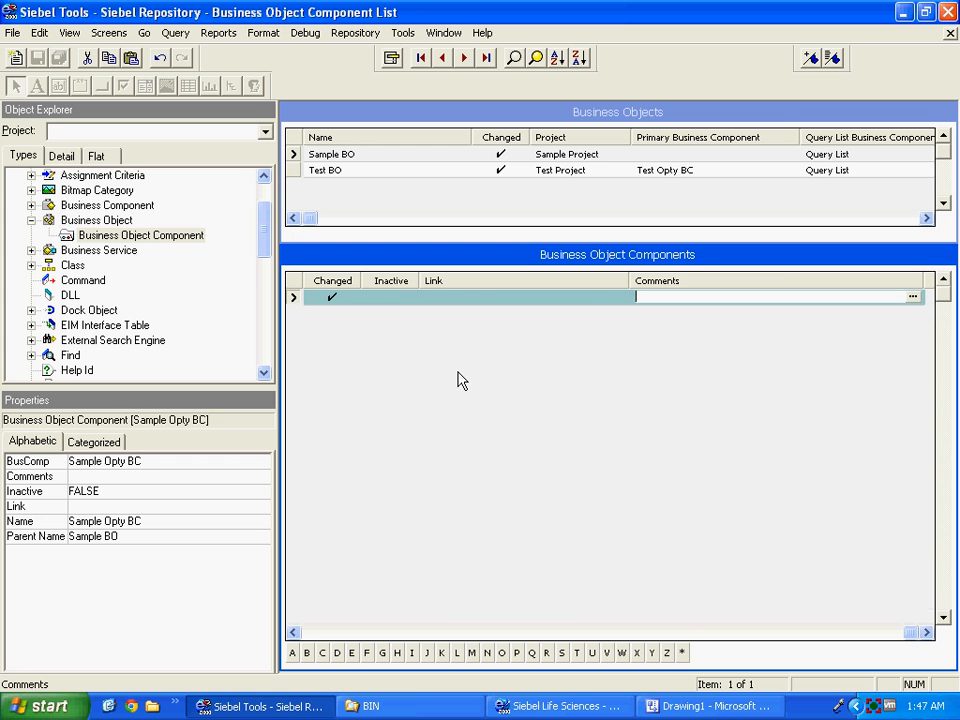
Set Sample BO's Primary Business Component to Sample Opty BC.
left_click(662, 155)
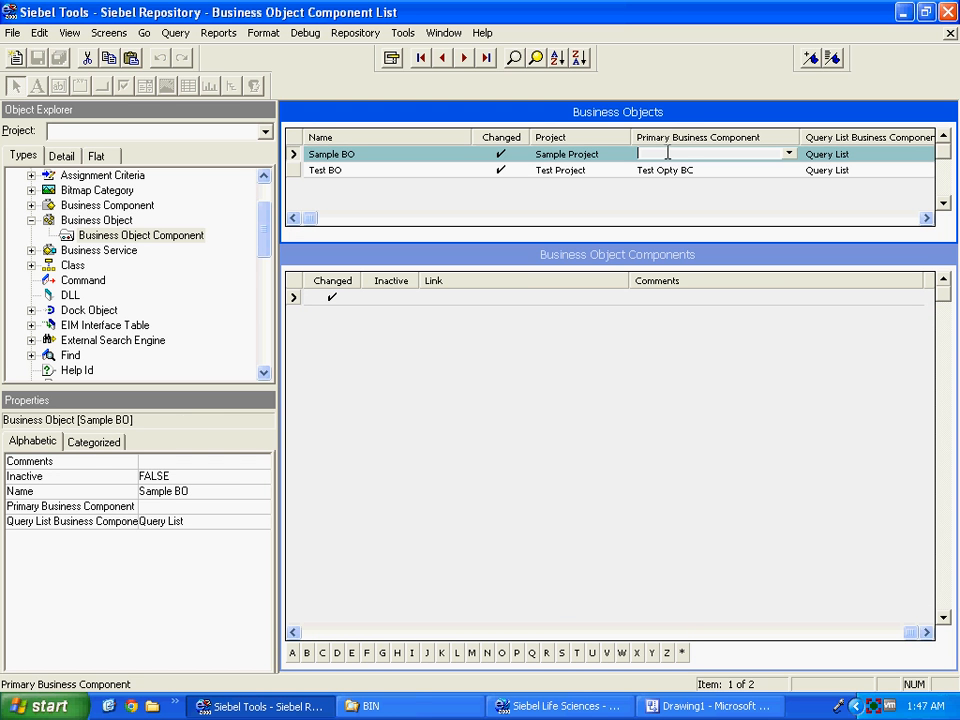
type("Sample")
left_click(789, 155)
left_click(343, 386)
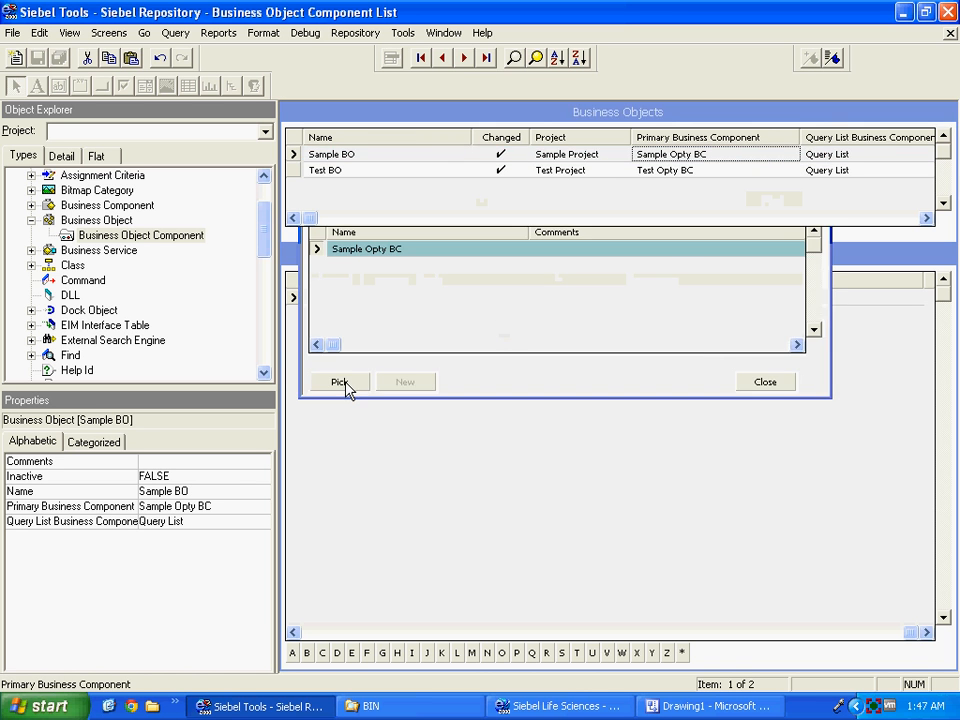
Select Test BO and bring up the Views list in the Object Explorer.
left_click(690, 170)
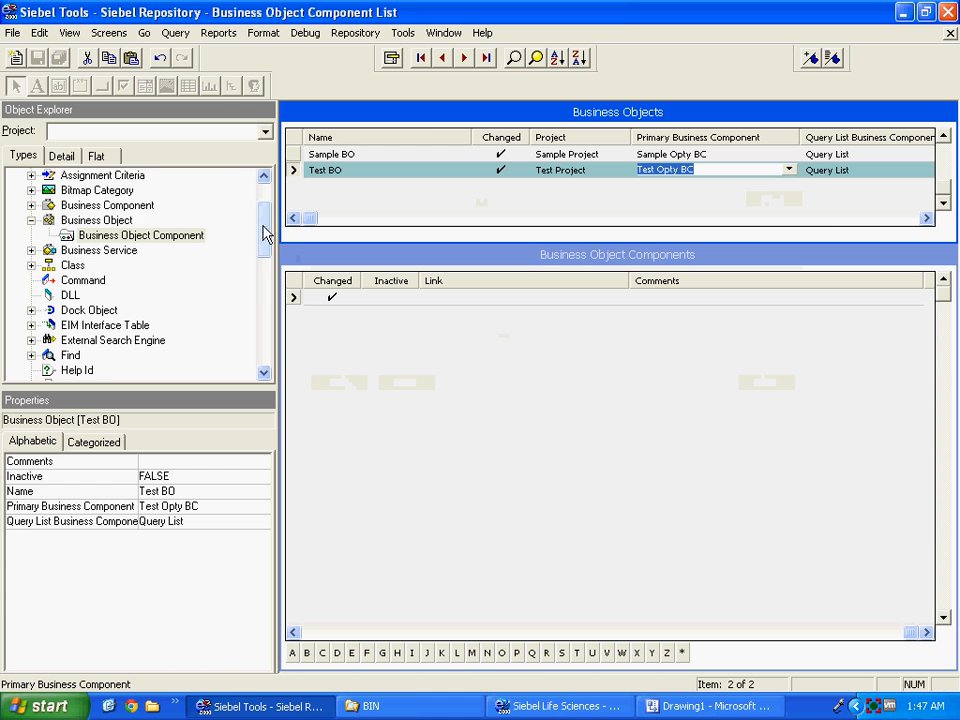
left_click_drag(265, 232, 266, 302)
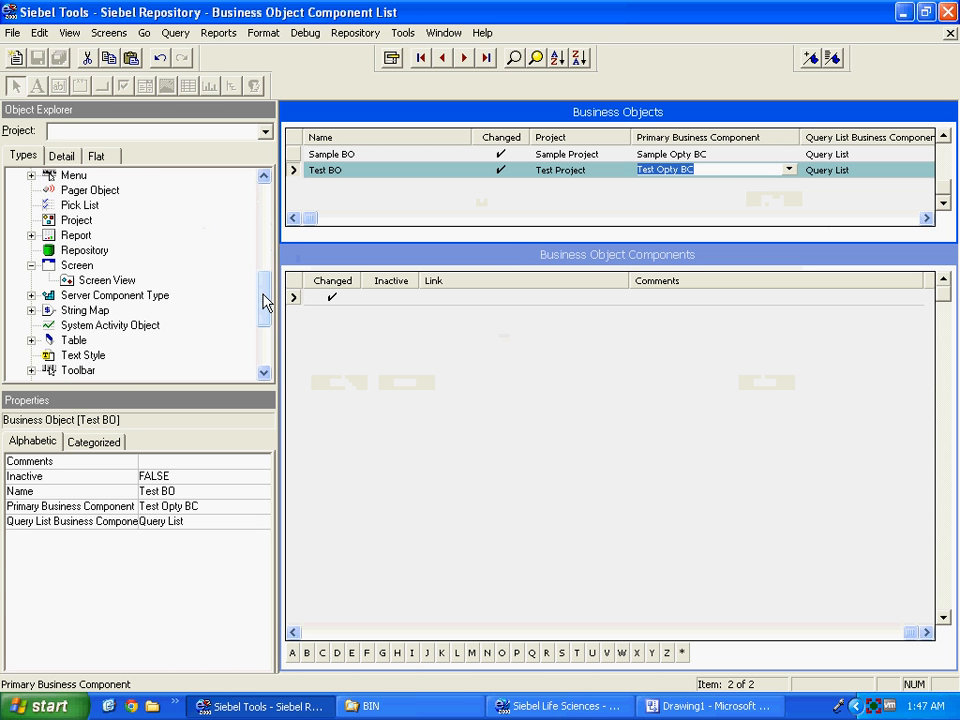
scroll(264, 366, "down", 3)
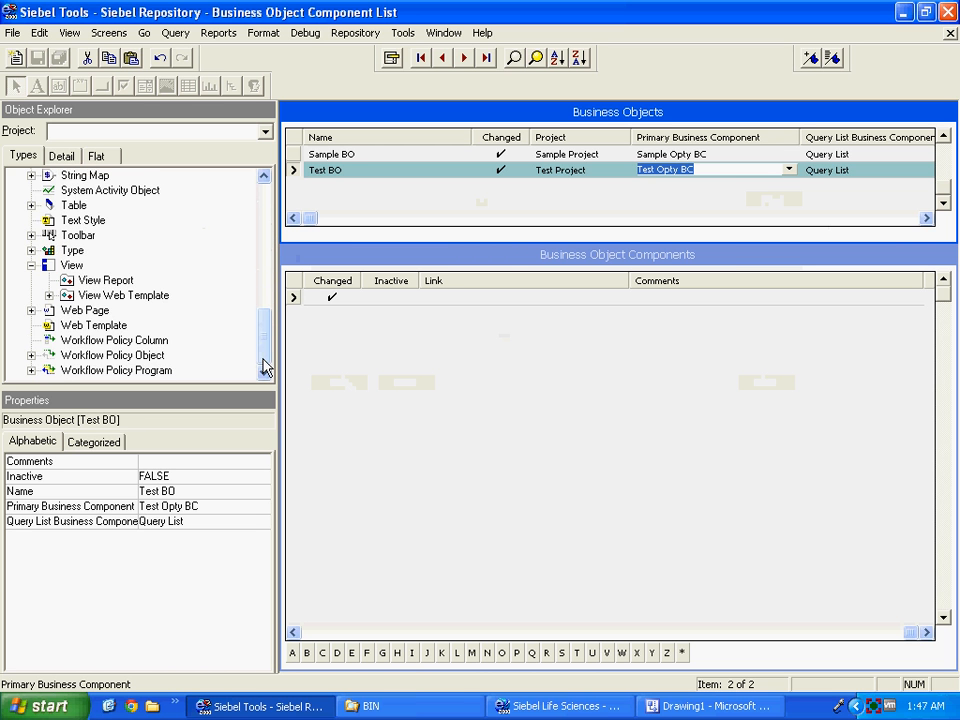
left_click(76, 267)
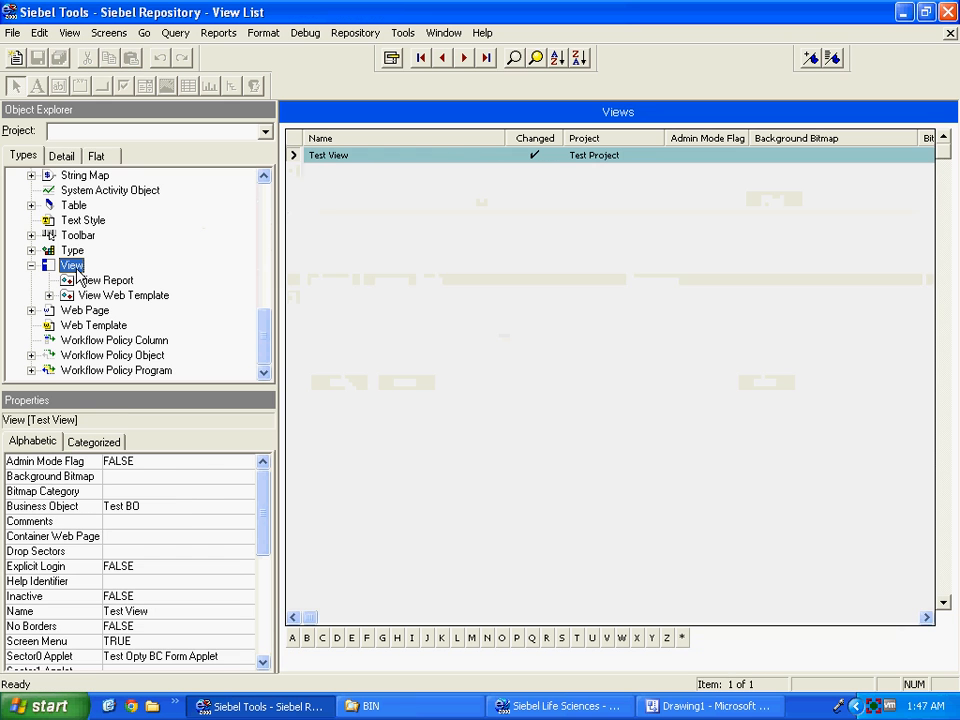
Start the New View wizard from File > New Object.
left_click(13, 32)
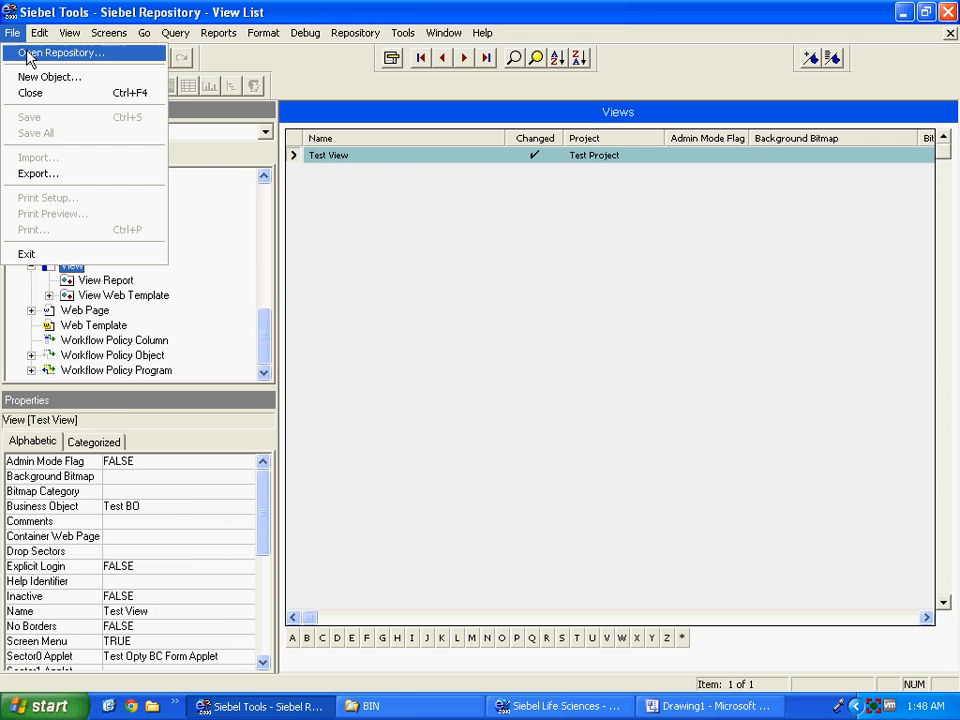
left_click(46, 78)
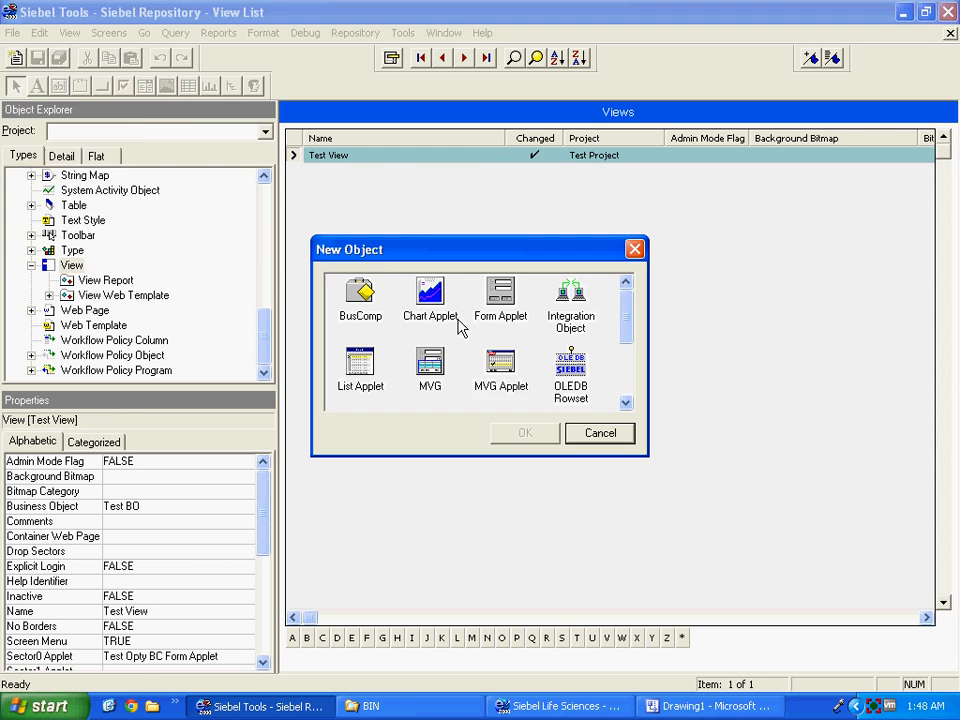
left_click(627, 368)
left_click(441, 388)
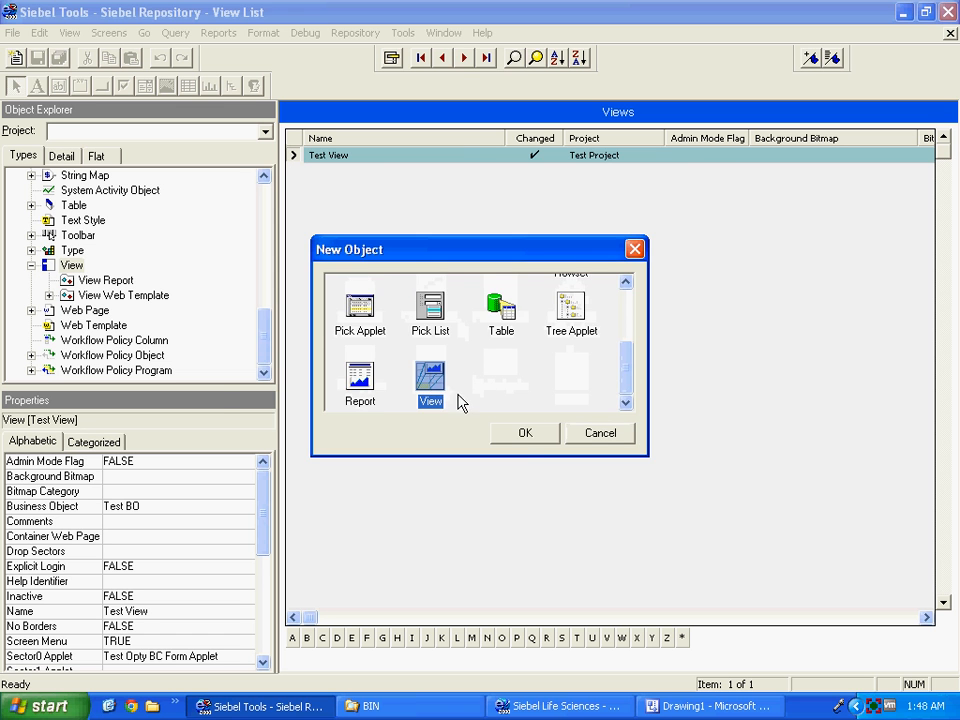
left_click(525, 433)
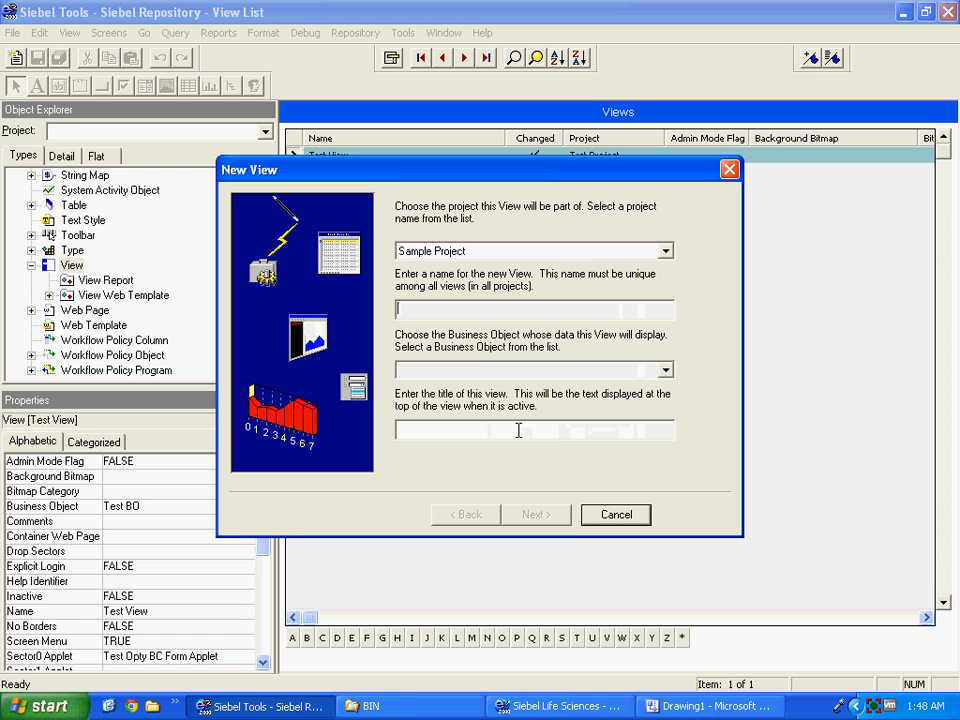
Create Sample View on Sample BO with title 'Sample Opty Title'.
key("Tab")
type("Sample View")
key("Tab")
key("s")
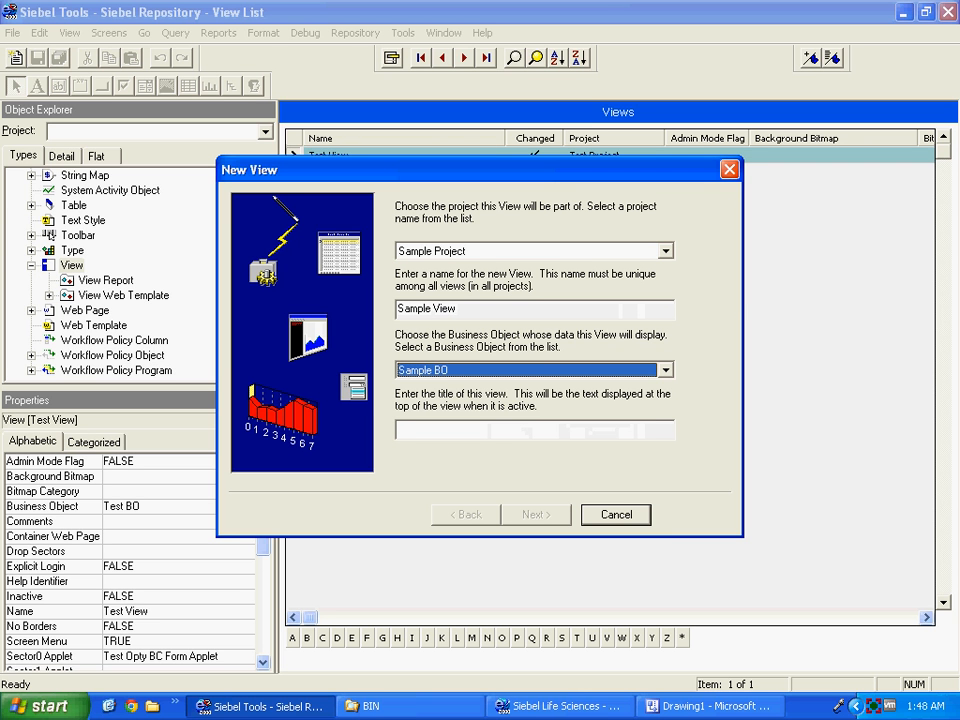
key("Tab")
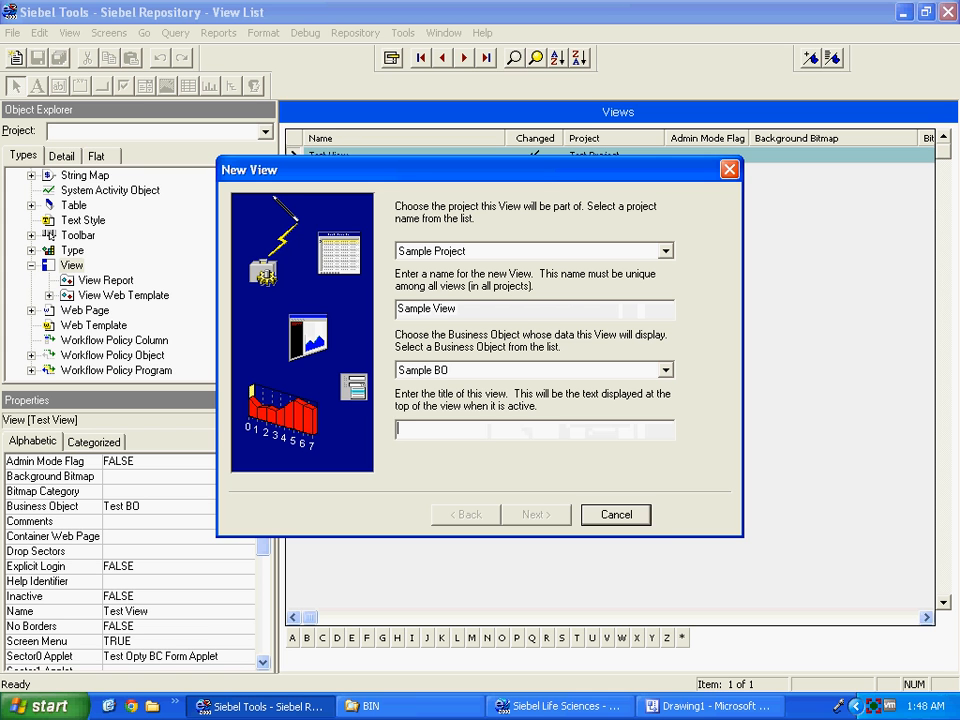
type("Sample Opt")
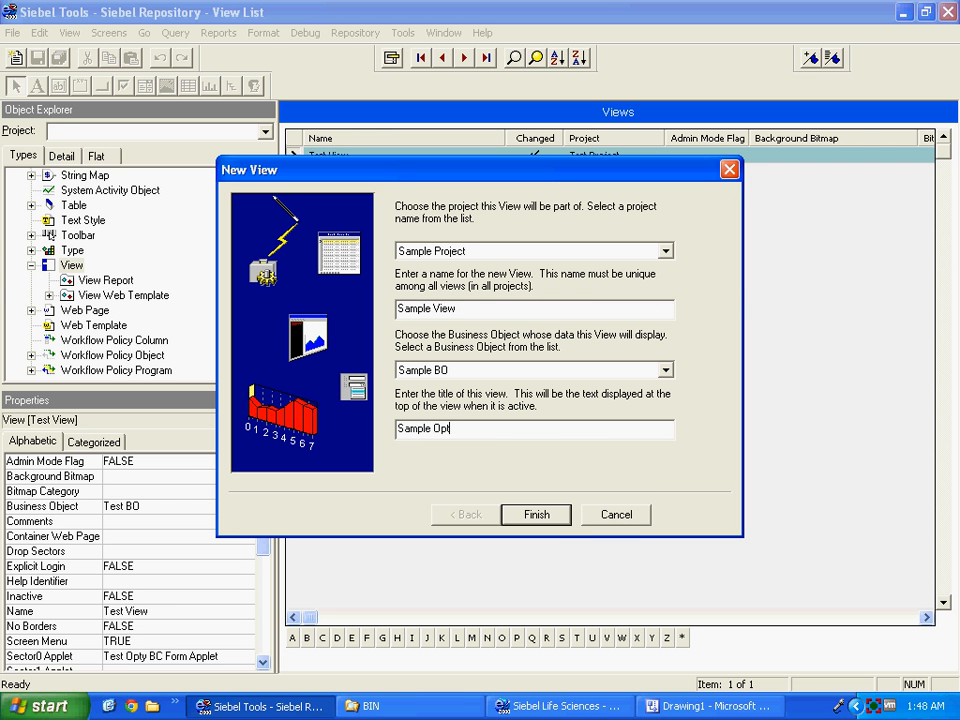
type("y")
type("Title")
left_click(538, 516)
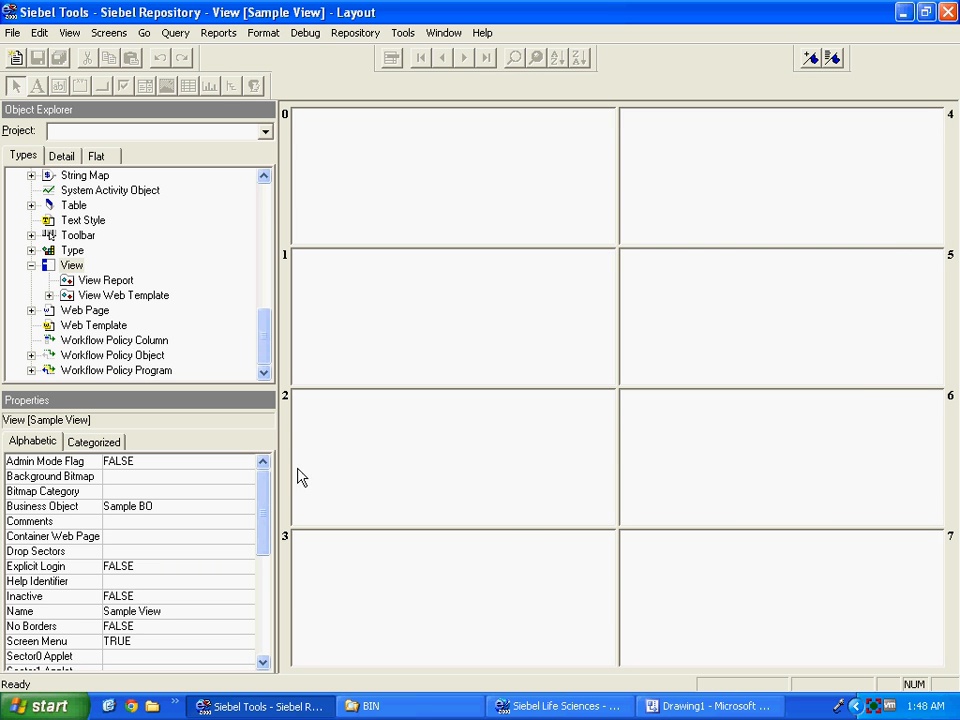
Close the Sample View layout editor window.
mouse_move(265, 493)
left_mouse_down()
mouse_move(266, 534)
mouse_move(266, 476)
left_mouse_up()
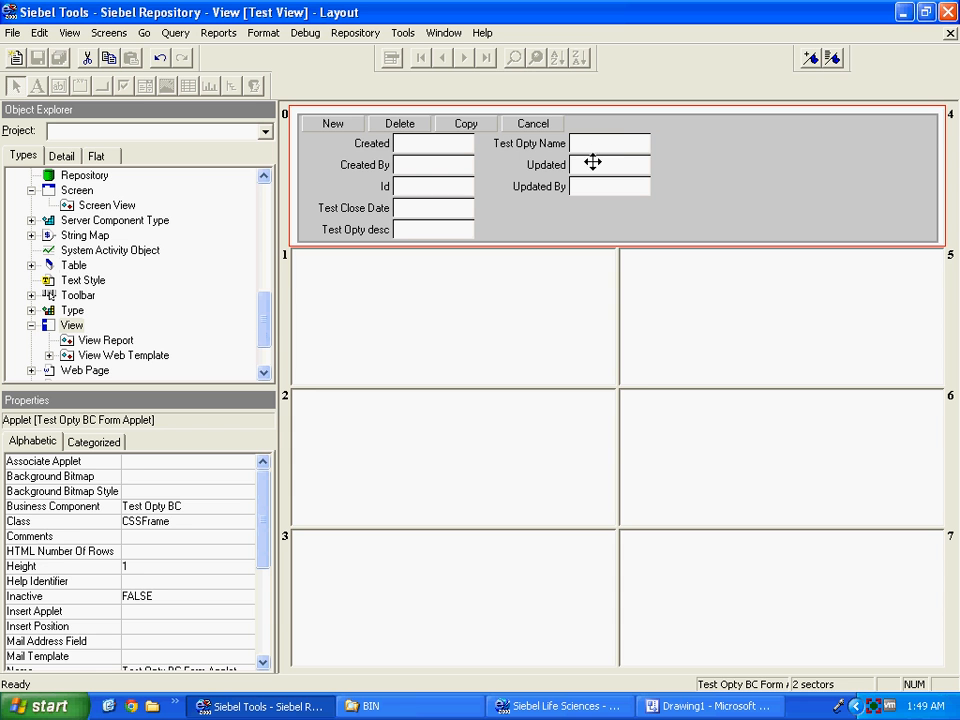
left_click(951, 34)
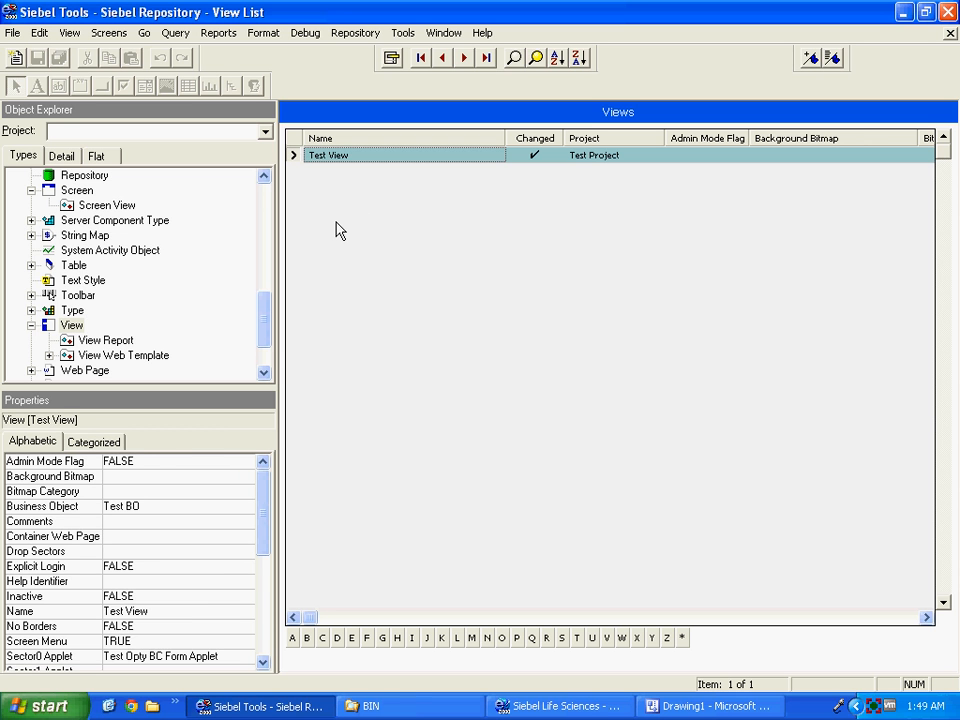
Query the Views list for changed views and open Sample View's layout.
left_click(513, 58)
left_click(532, 154)
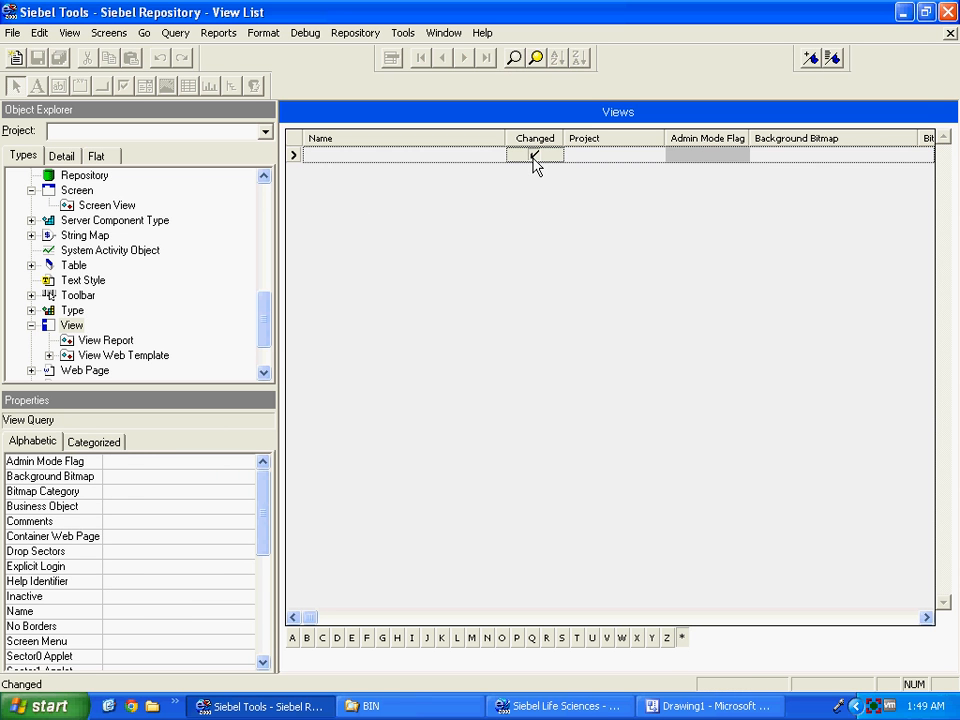
key("Return")
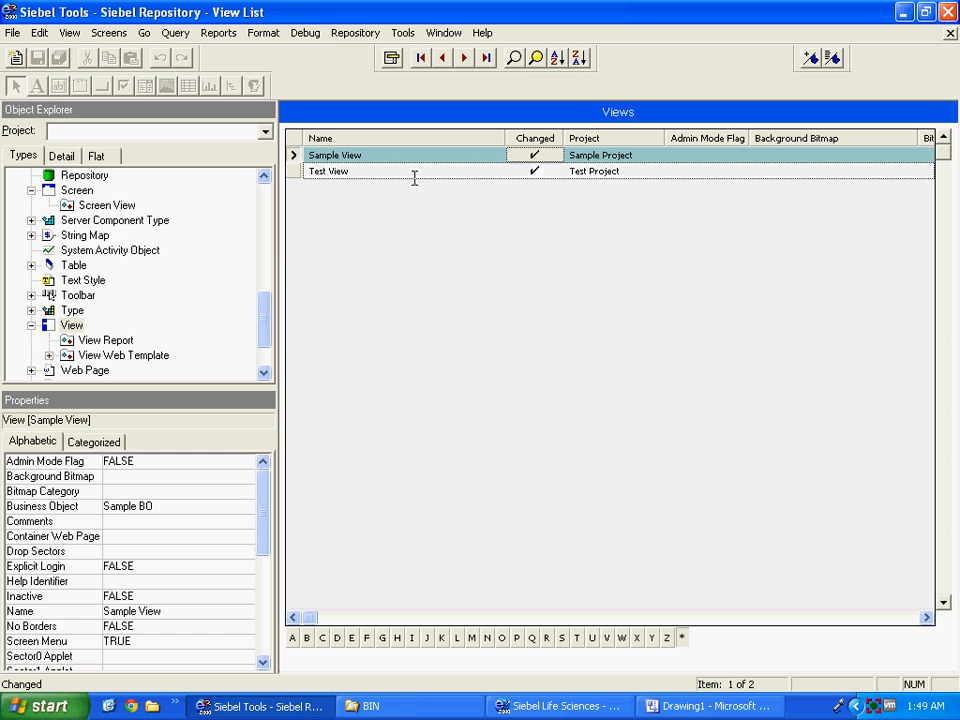
right_click(293, 155)
left_click(340, 277)
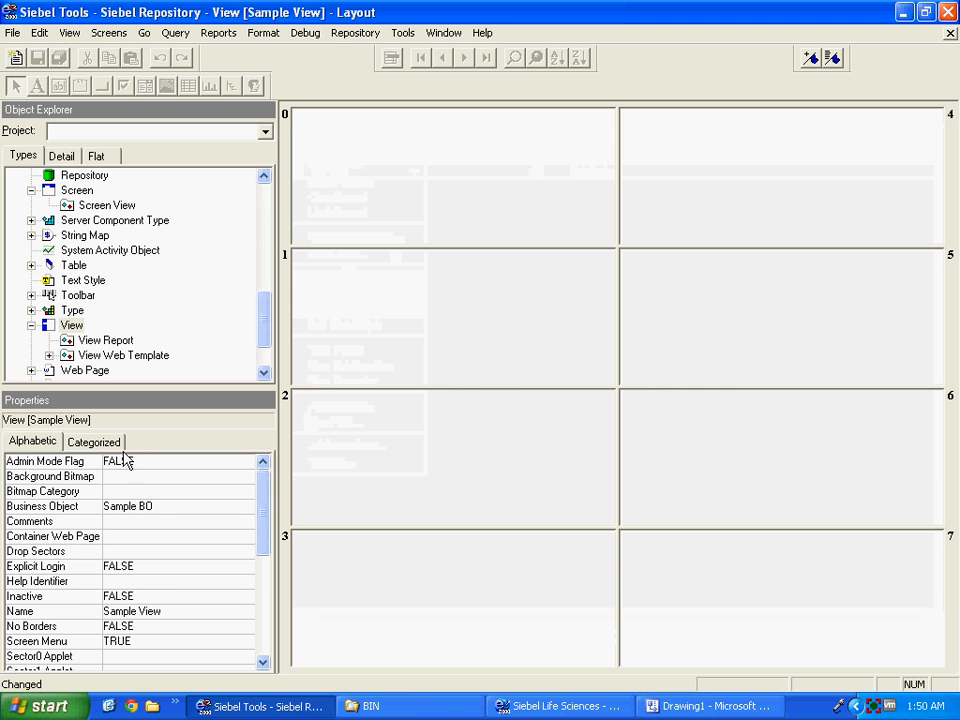
Return to the Views list and select Sample View's Sector0 Applet cell.
left_click(93, 441)
left_click(33, 445)
mouse_move(265, 484)
left_mouse_down()
mouse_move(261, 620)
mouse_move(265, 472)
left_mouse_up()
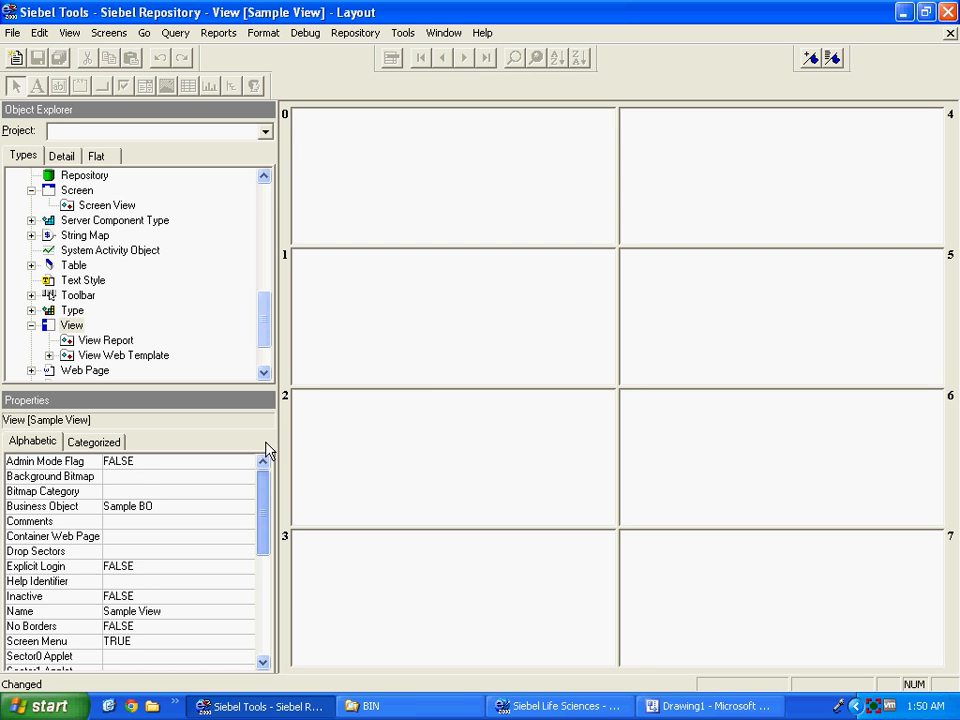
left_click(64, 330)
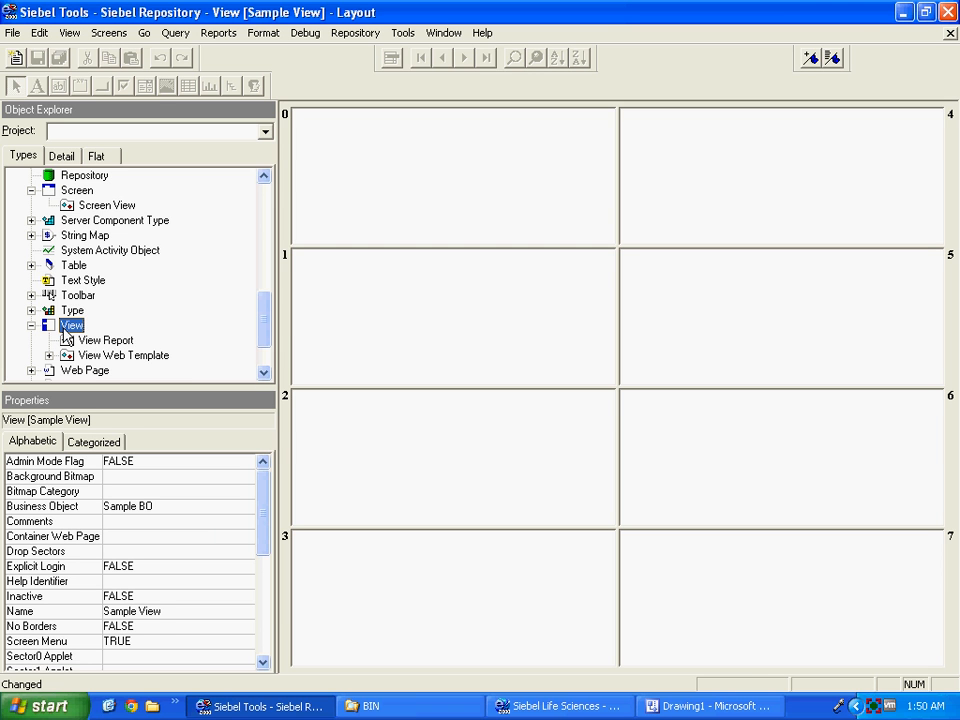
left_click(487, 154)
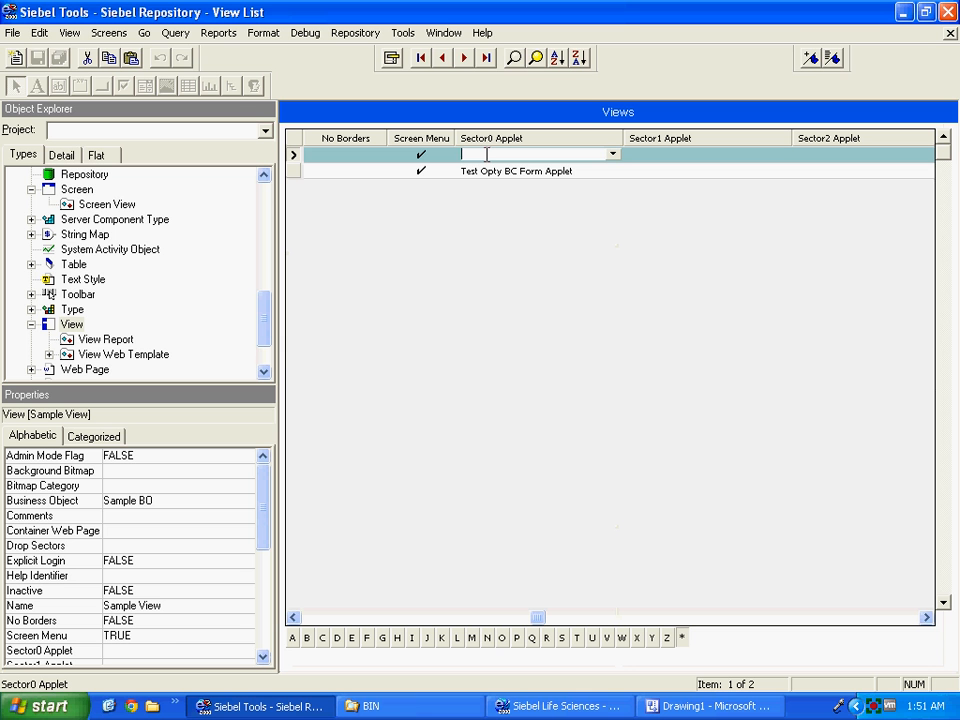
Set Sample View's Sector0 and Sector4 applets to Sample Opty BC Form Applet.
type("sample")
key("Tab")
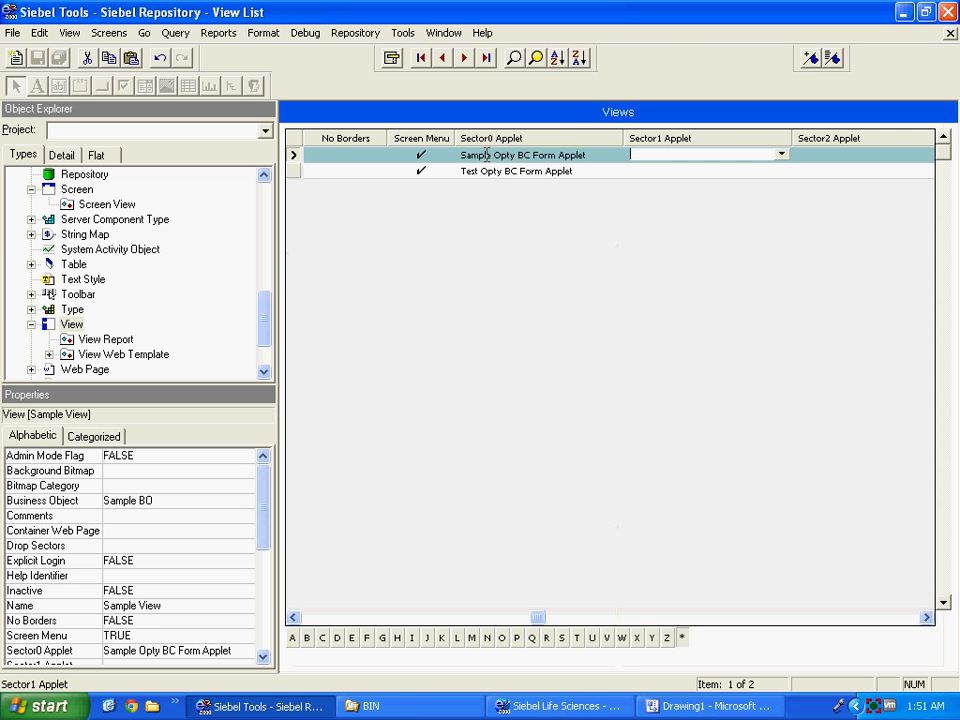
key("Tab")
key("Tab")
key("Tab")
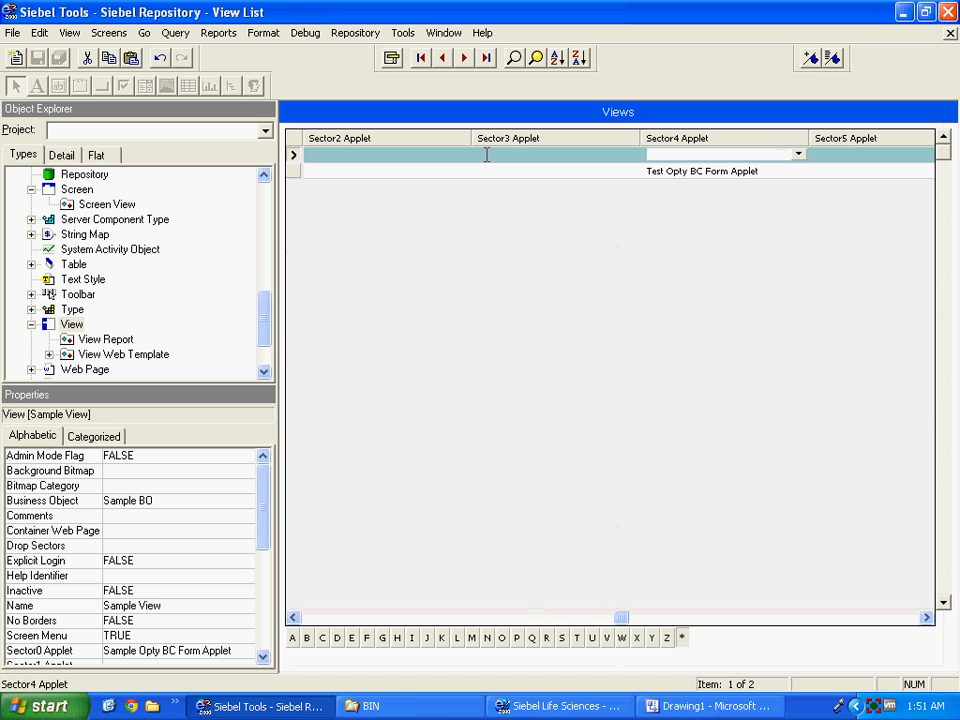
type("sample")
key("Tab")
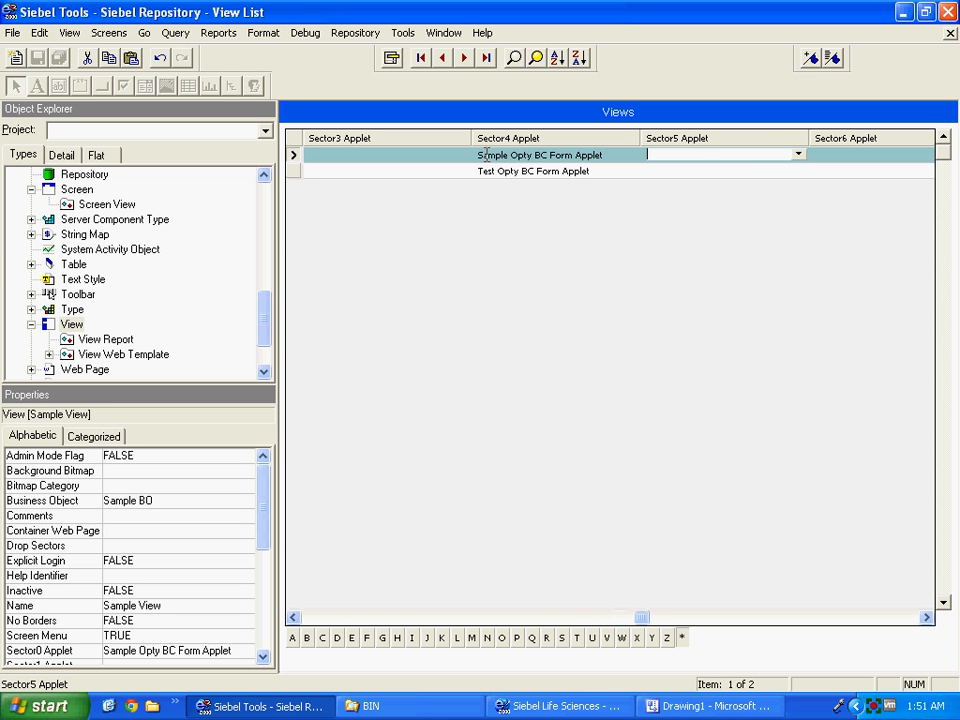
key("Tab")
key("Tab")
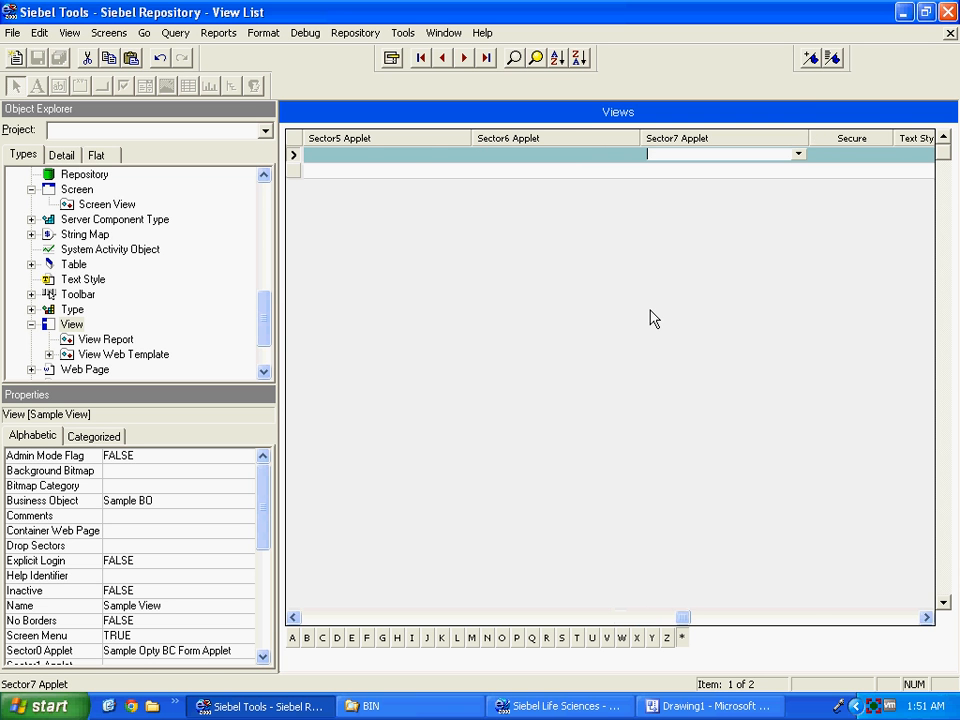
key("Tab")
key("Tab")
key("Tab")
key("Tab")
key("Tab")
key("Tab")
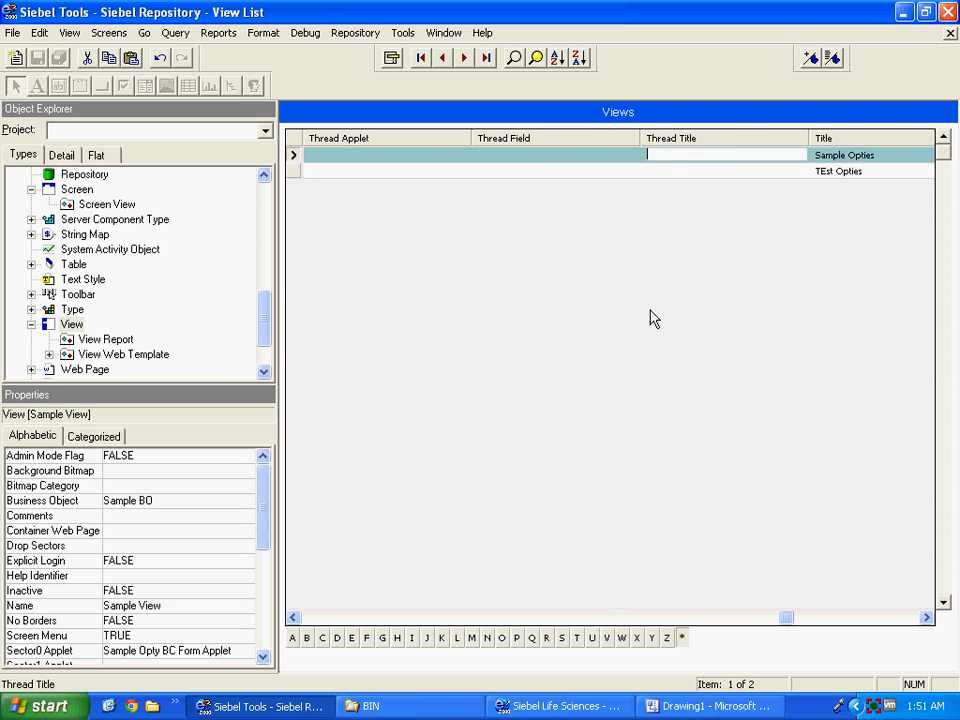
key("Tab")
key("Tab")
key("Tab")
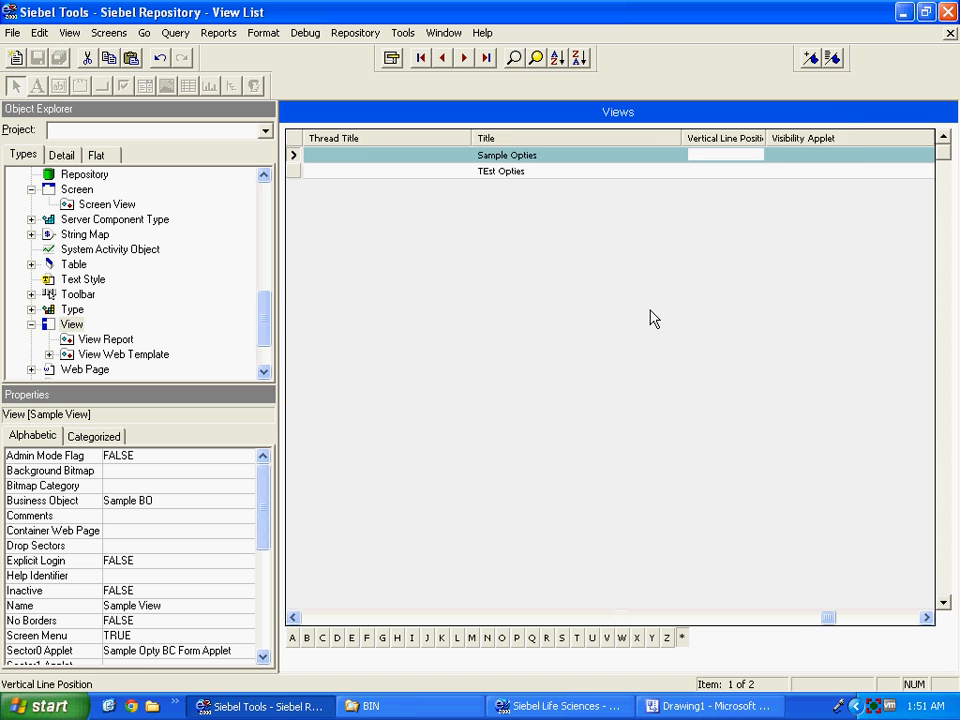
key("Tab")
key("Tab")
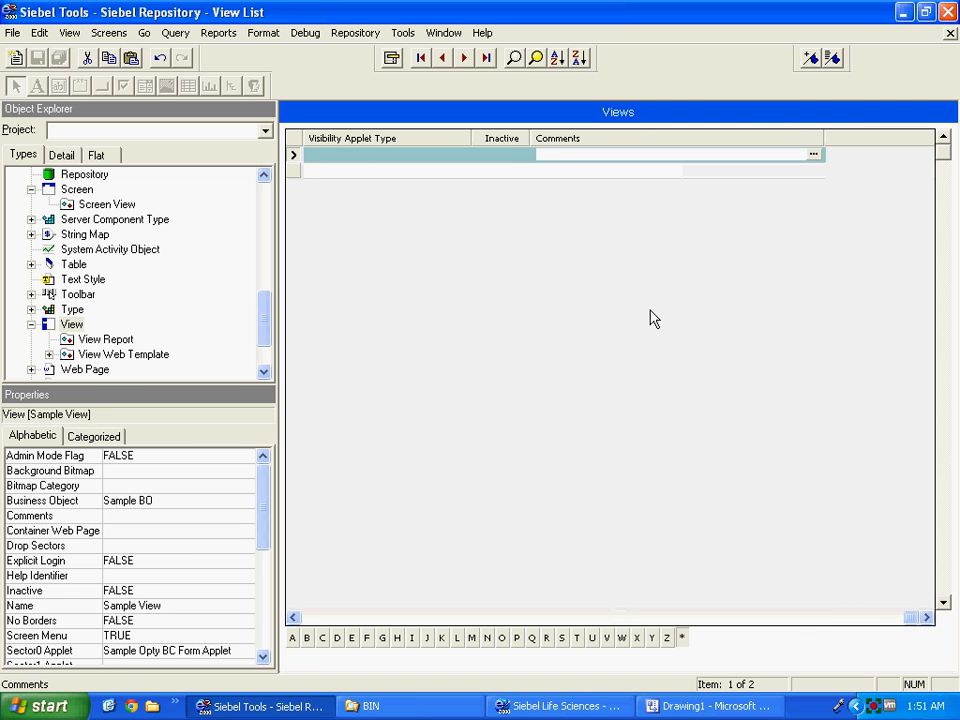
key("Tab")
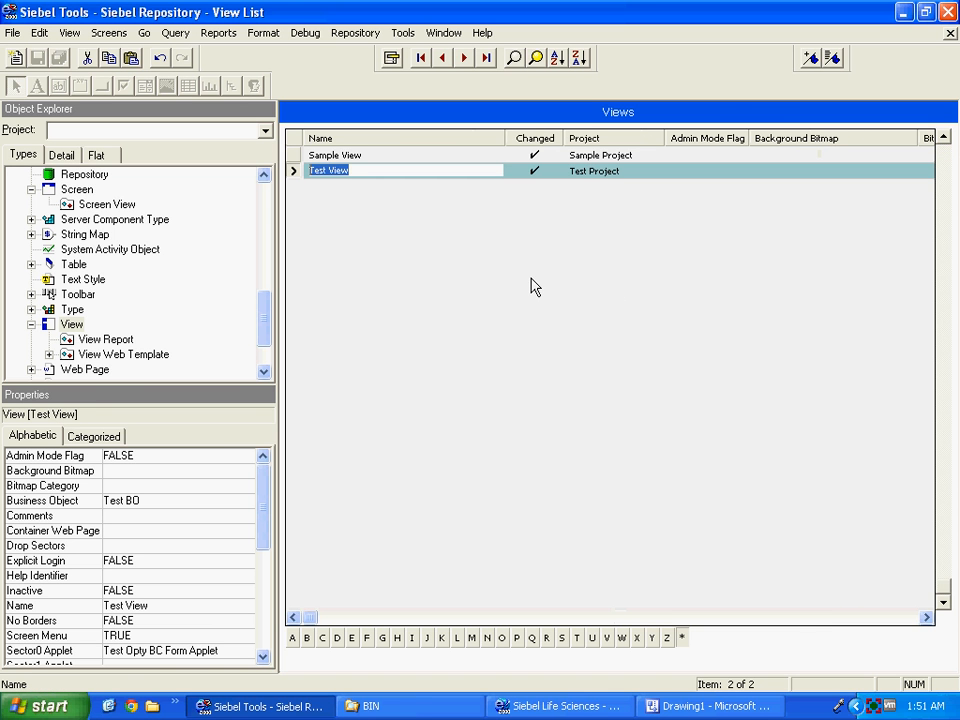
left_click(294, 157)
right_click(294, 160)
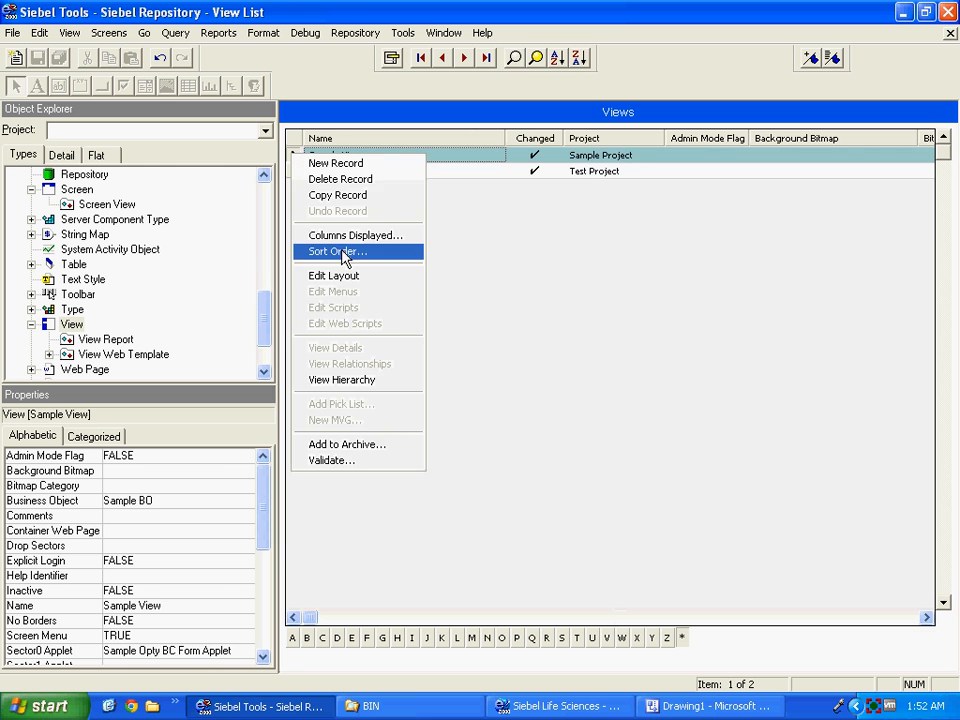
left_click(349, 277)
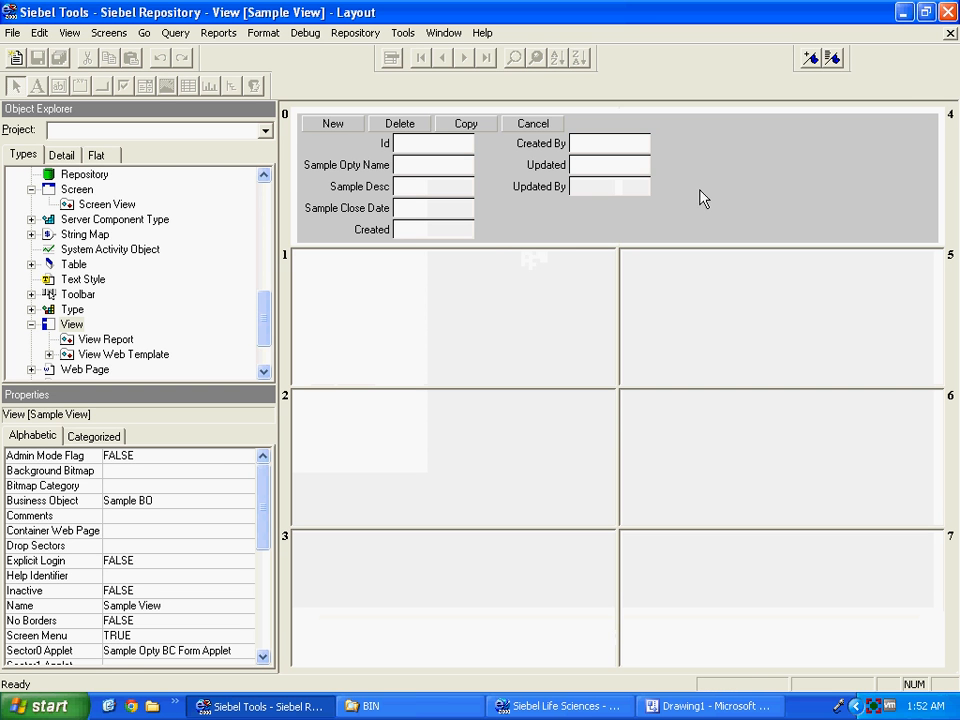
left_click(950, 34)
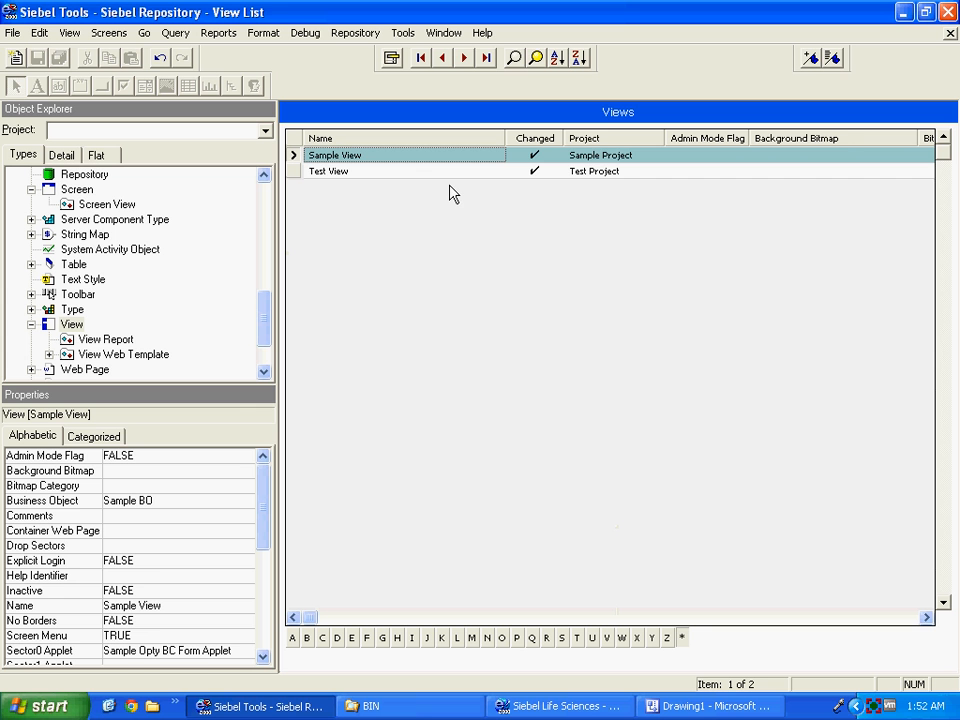
List only changed screens (Service Request Screen, Test Screen) and select Test Screen.
left_click(137, 190)
left_click(372, 217)
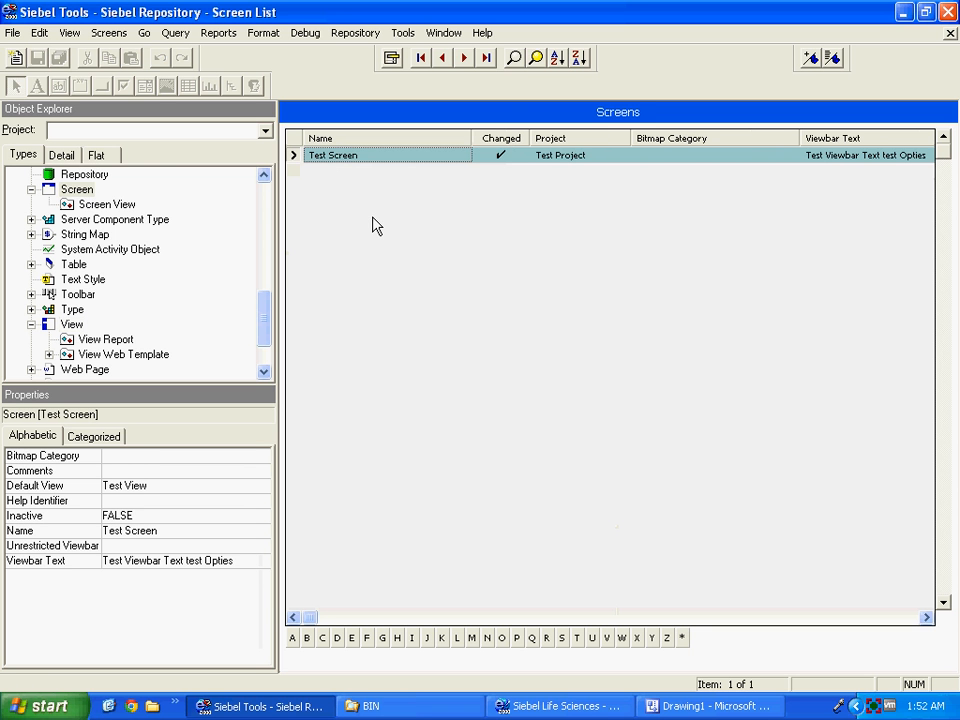
left_click(512, 60)
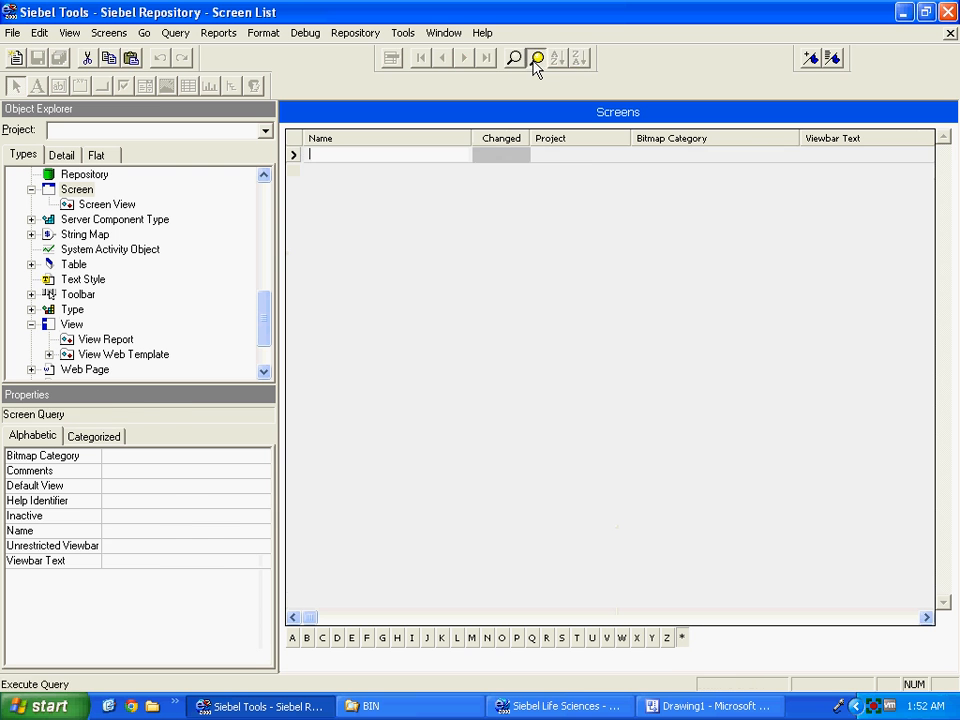
left_click(536, 60)
left_click(514, 60)
left_click(500, 155)
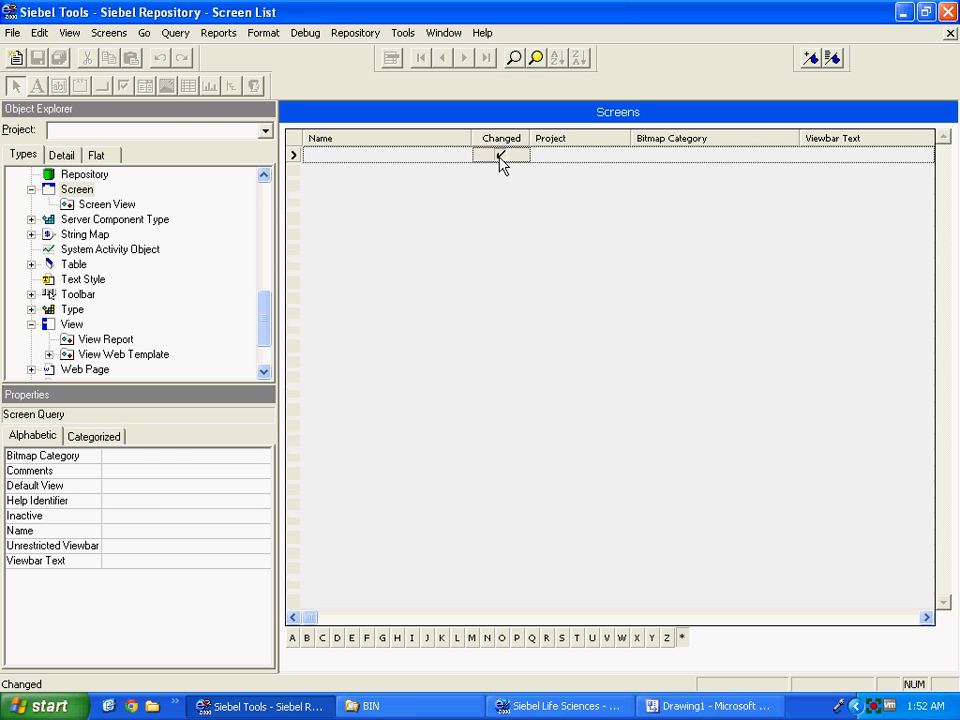
left_click(536, 58)
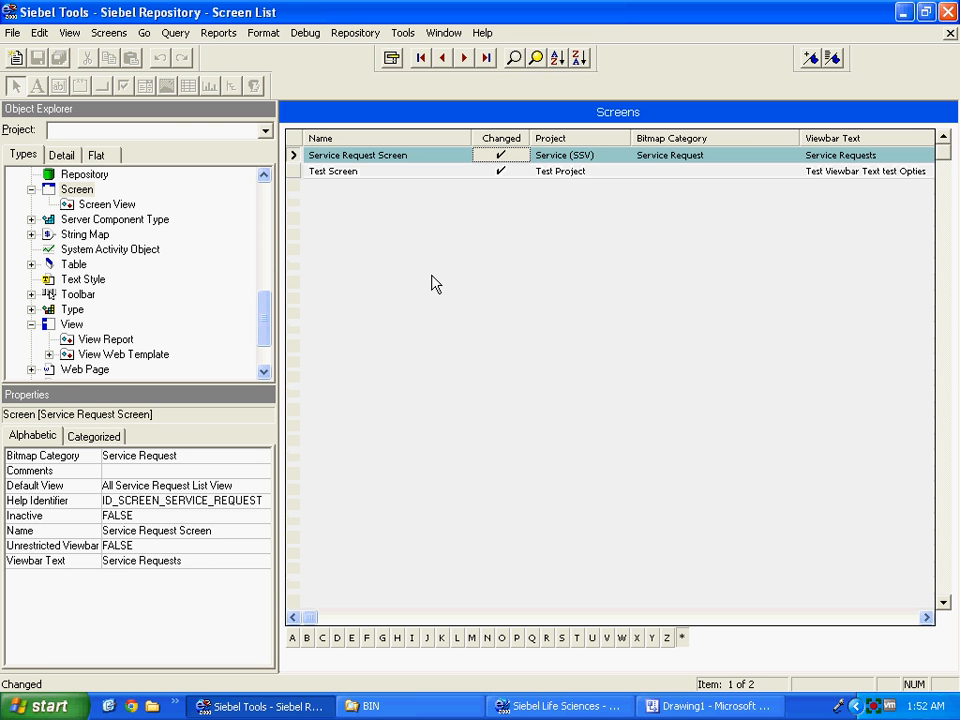
left_click(296, 172)
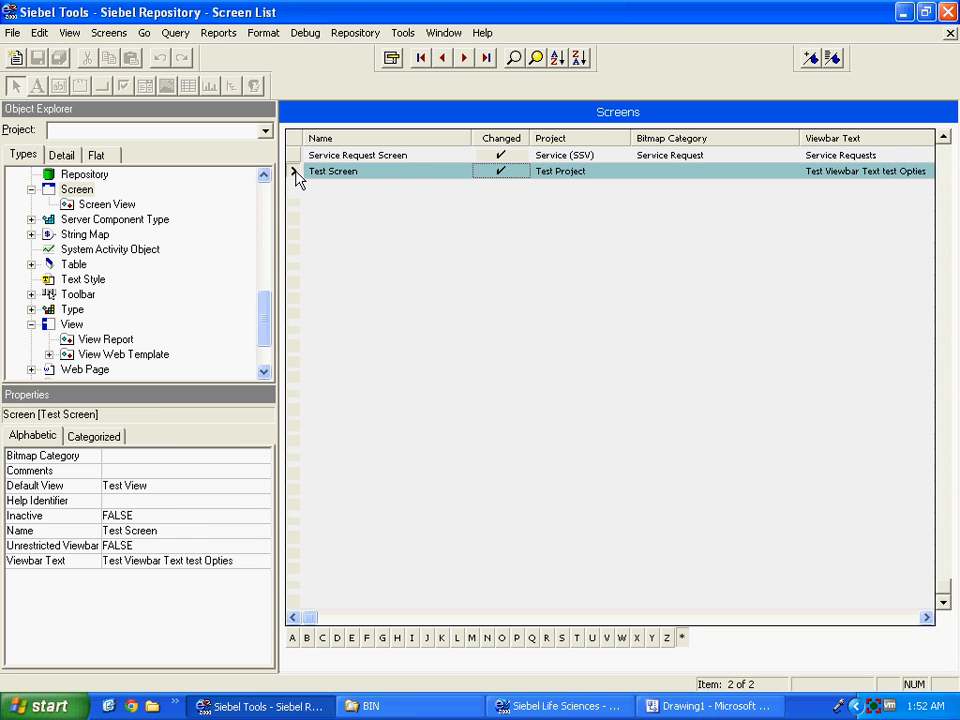
Add a new screen record named Sample Screen in Sample Project.
right_click(296, 172)
left_click(338, 182)
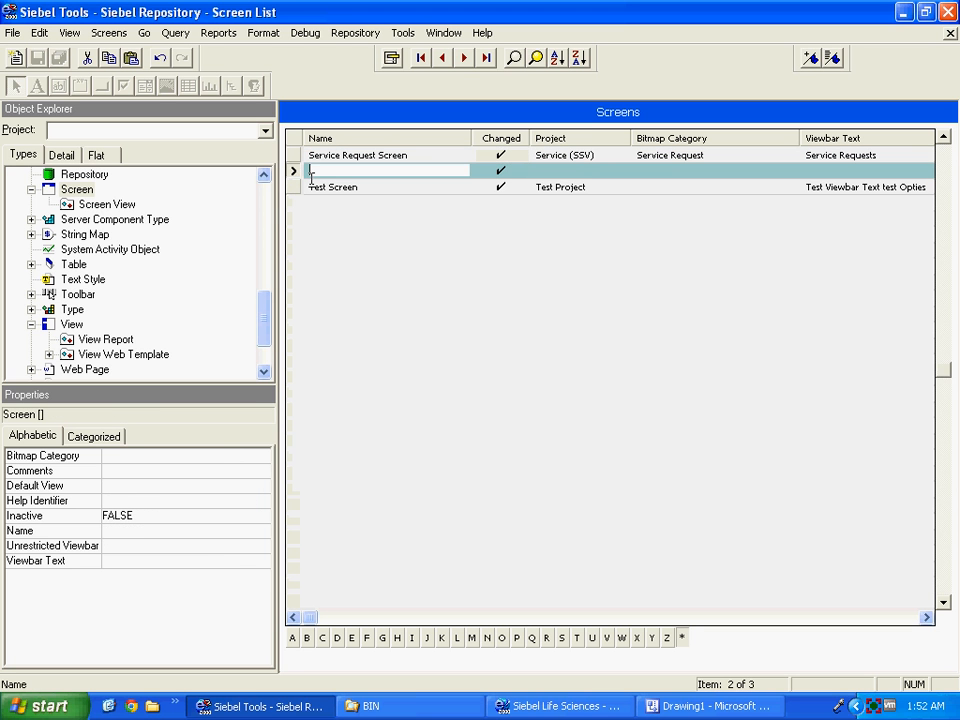
type("Sample Screen")
key("Tab")
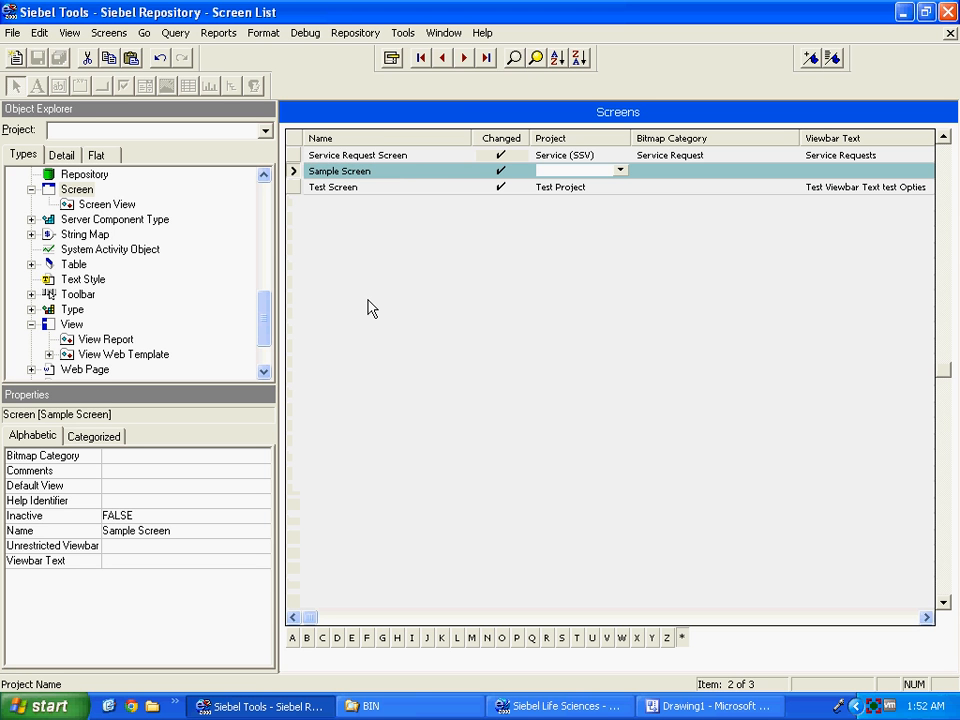
type("Sample Project")
key("Tab")
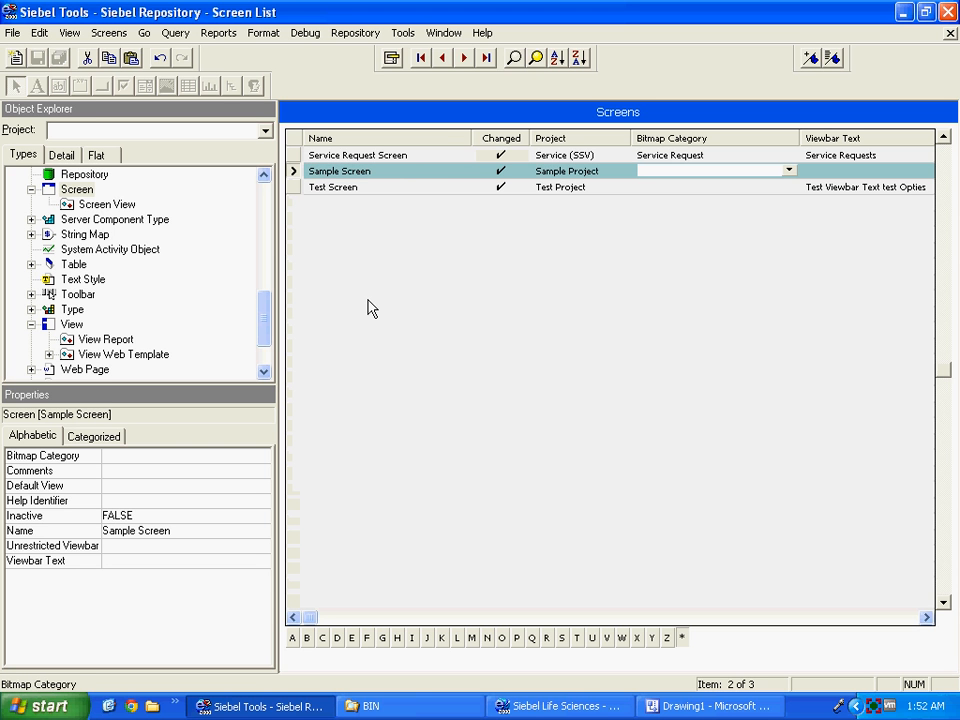
Set the screen's Viewbar Text to 'Sample View Bar Opties'.
key("Tab")
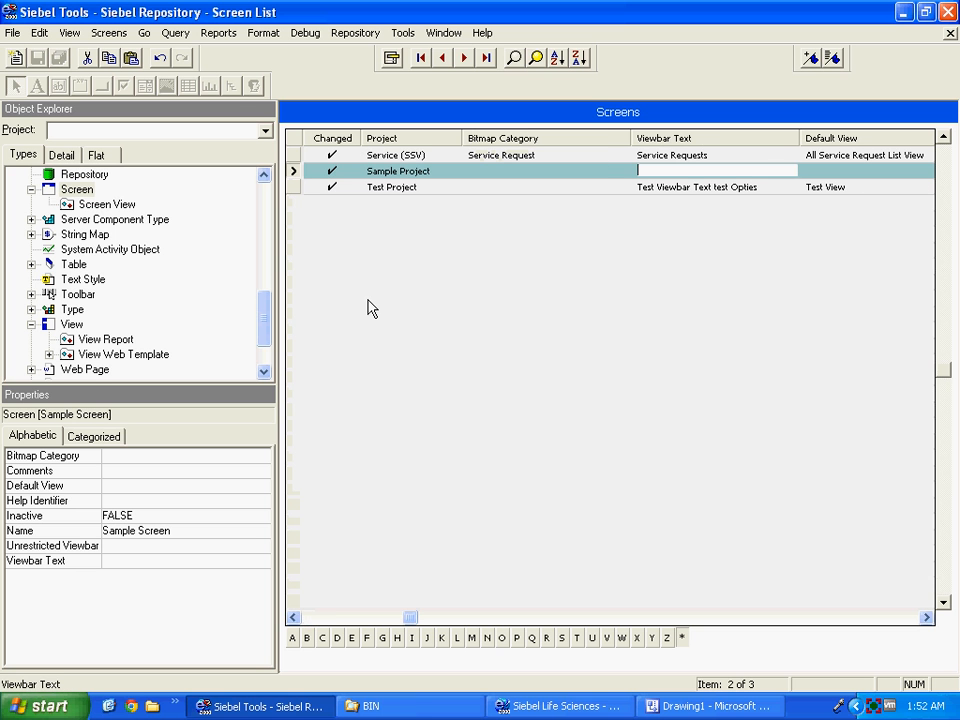
type("Sample")
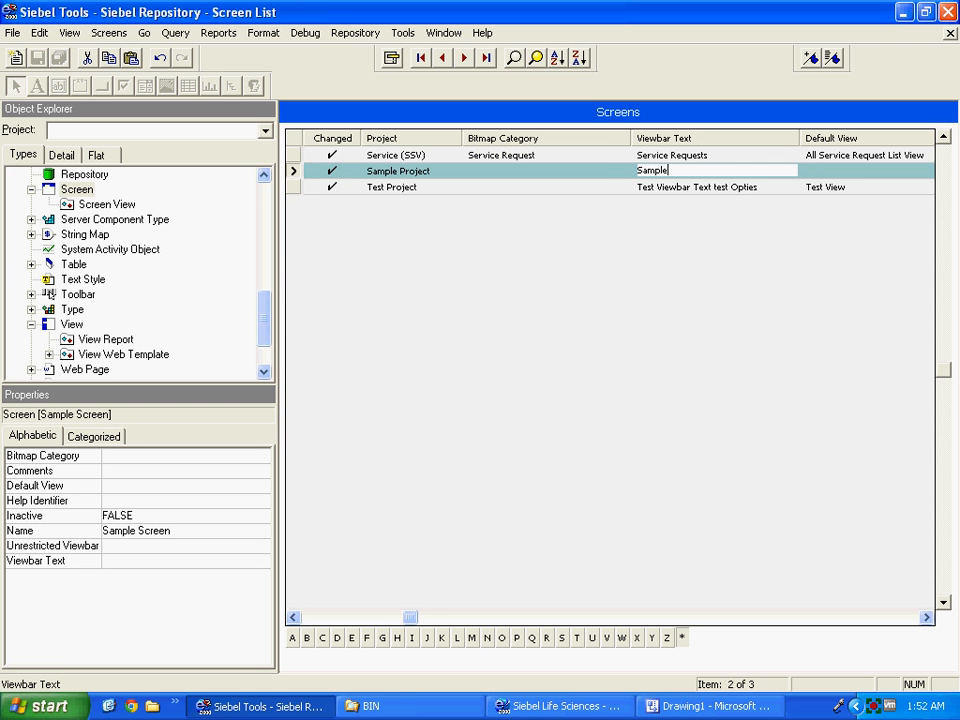
type(" View Bar Text")
key("Tab")
key("shift+Tab")
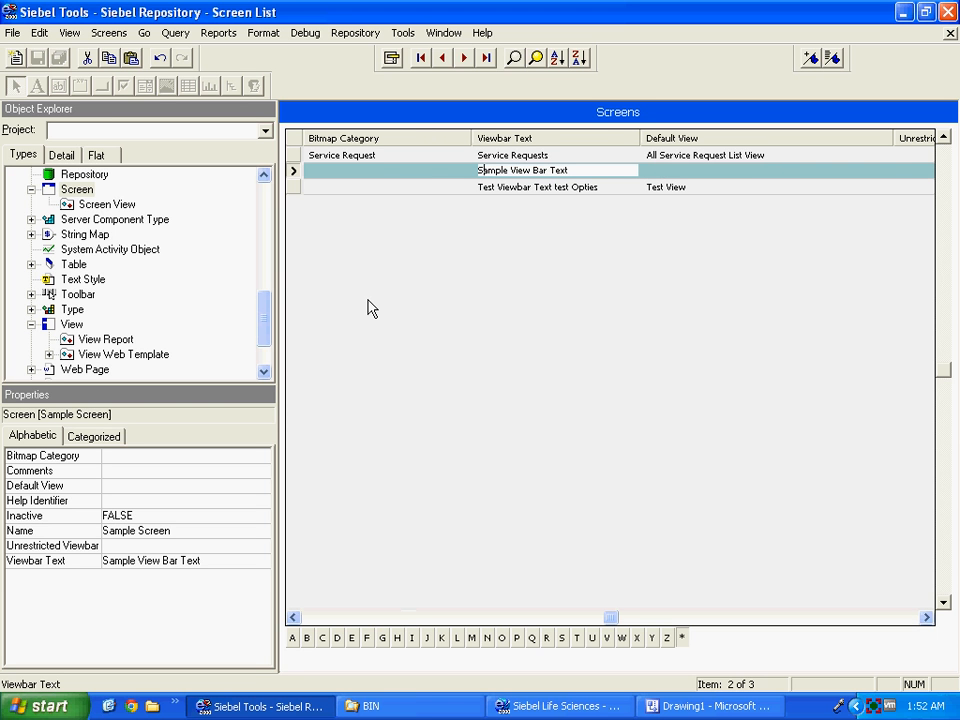
key("ctrl+Right")
key("ctrl+Right")
key("shift+End")
type("Opties")
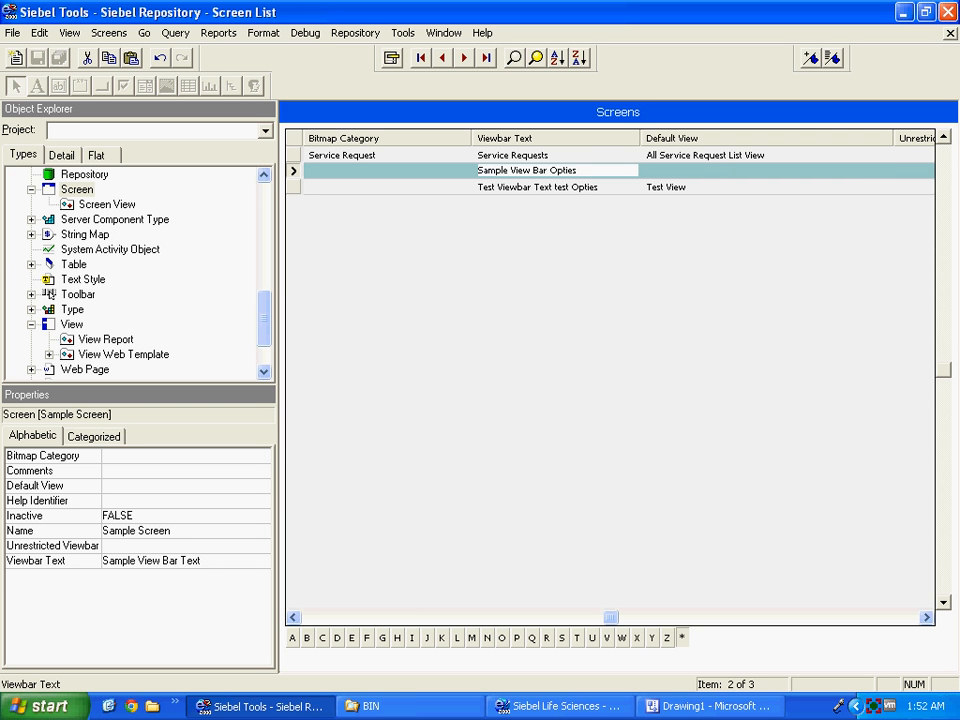
Commit Sample Screen's viewbar text, leave its Default View empty, and move to Test Screen.
key("Tab")
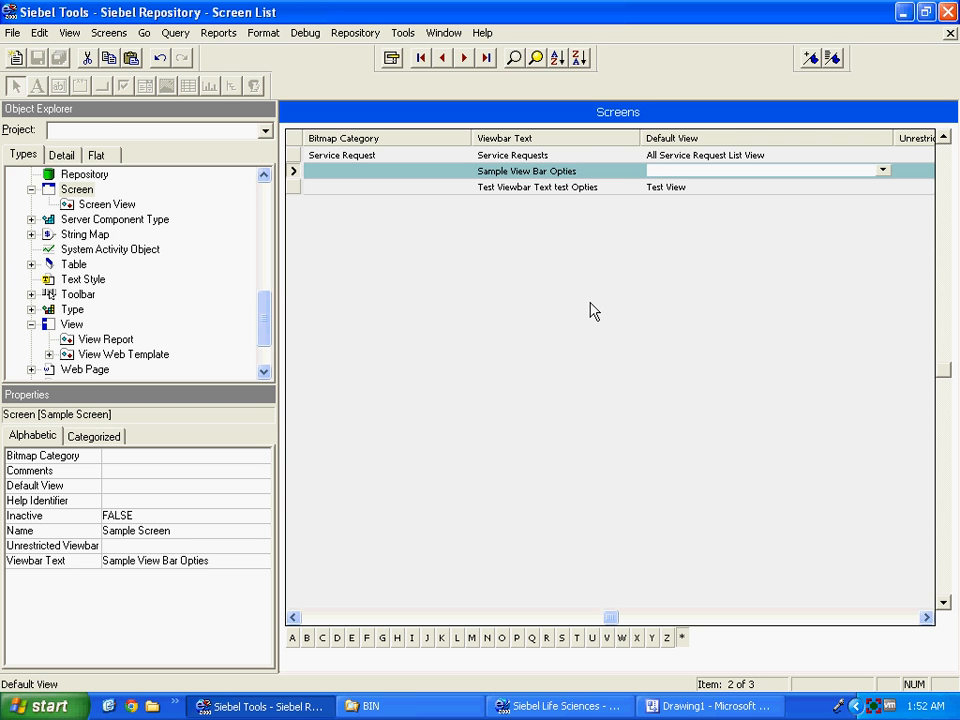
left_click(882, 170)
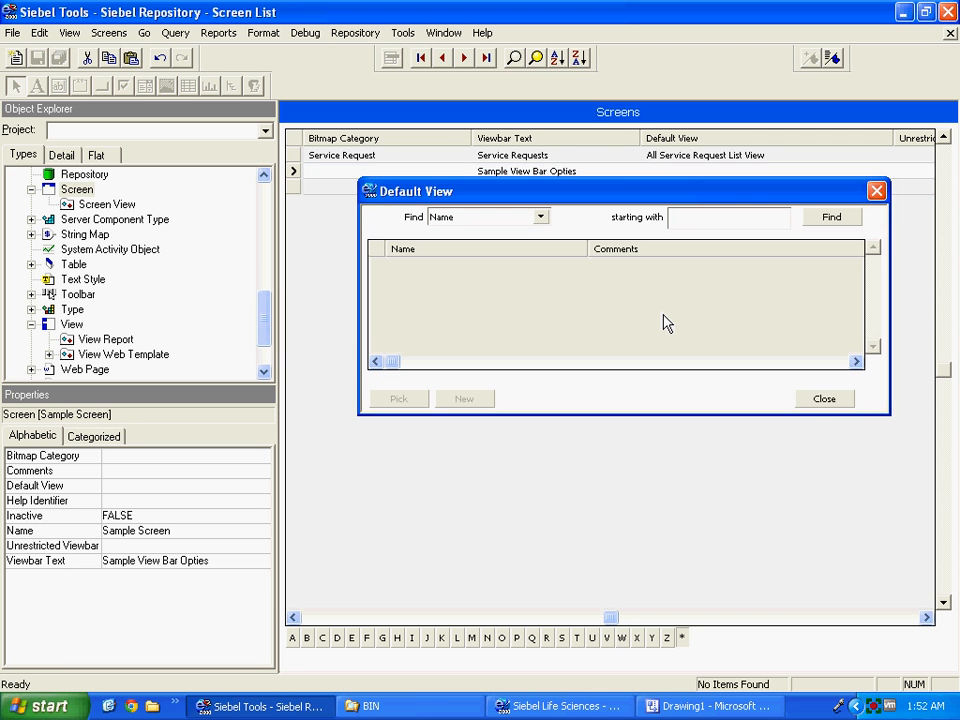
key("Escape")
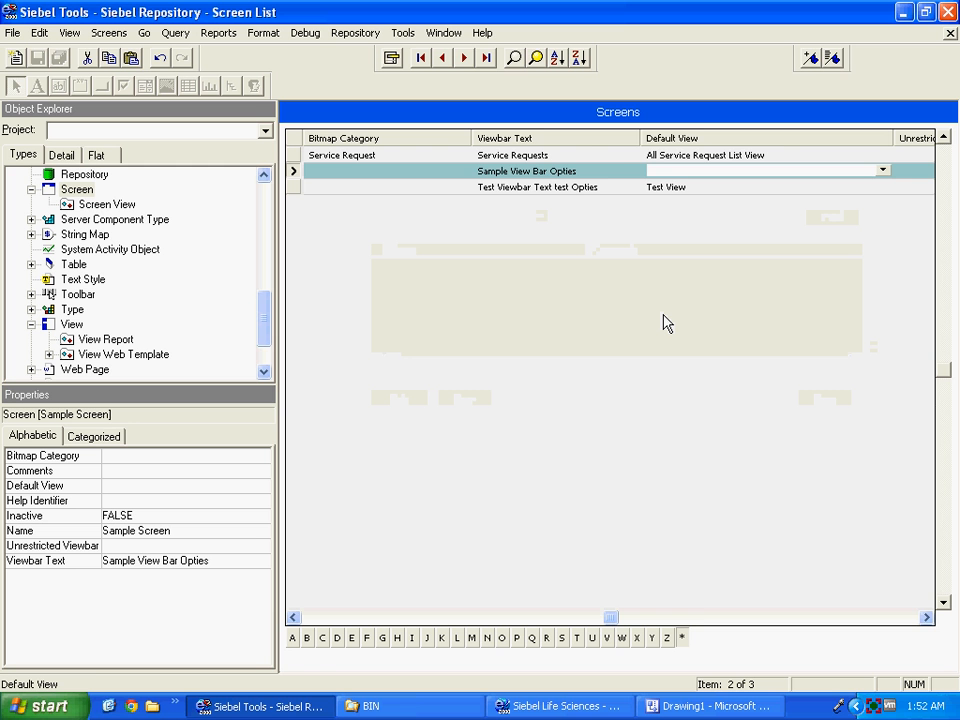
key("Tab")
key("Tab")
key("Tab")
key("Tab")
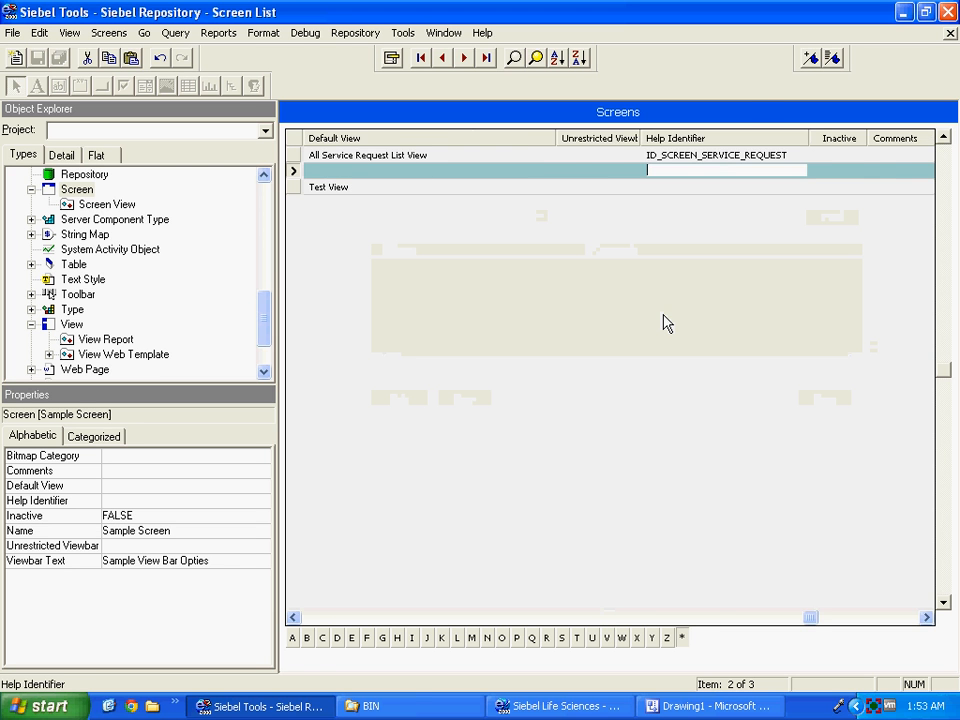
key("Tab")
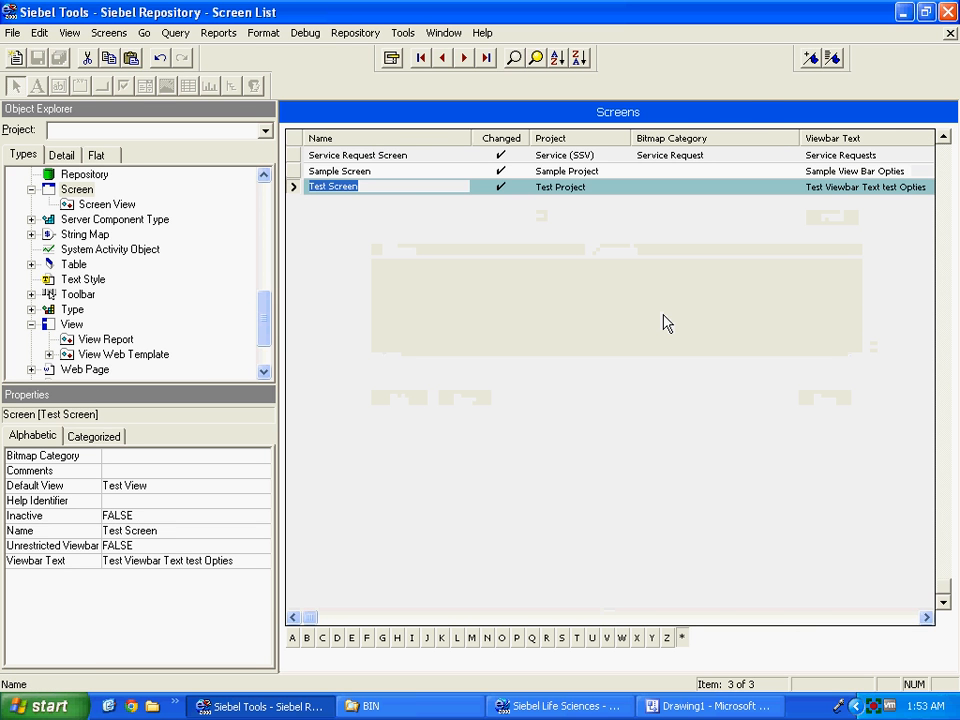
Add a new screen view for Sample Screen using the view Sample View.
left_click(97, 206)
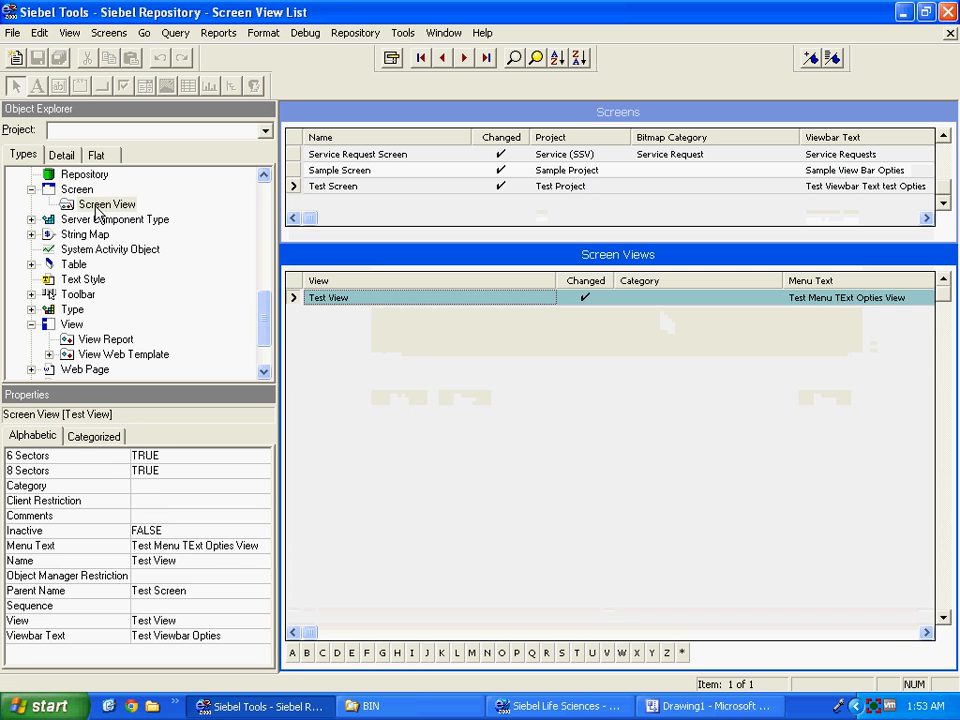
left_click(294, 172)
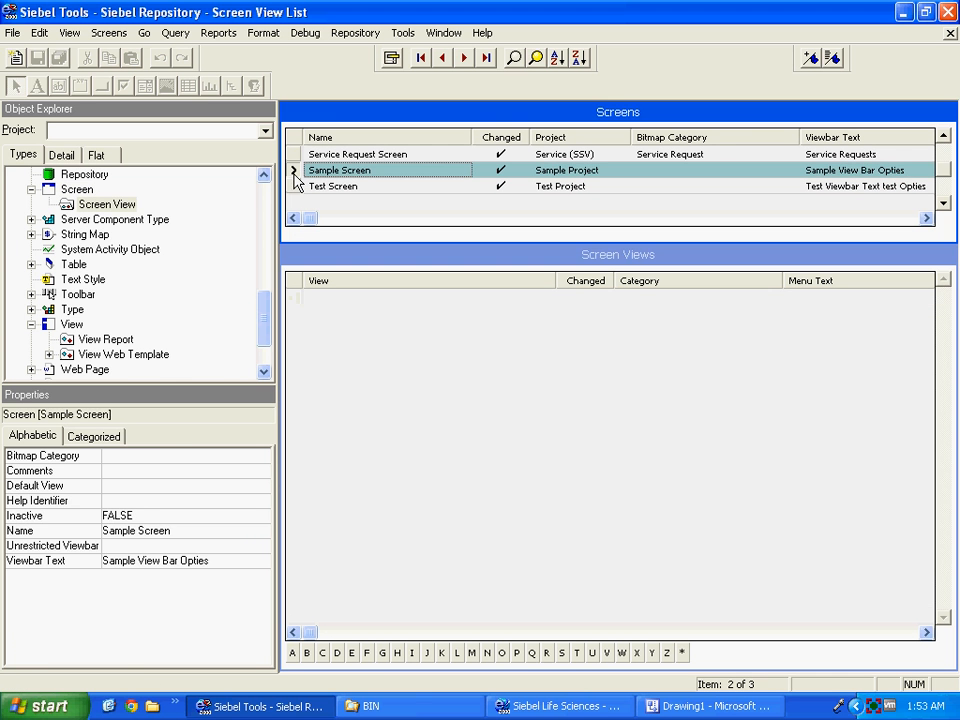
left_click(339, 354)
right_click(339, 354)
left_click(362, 365)
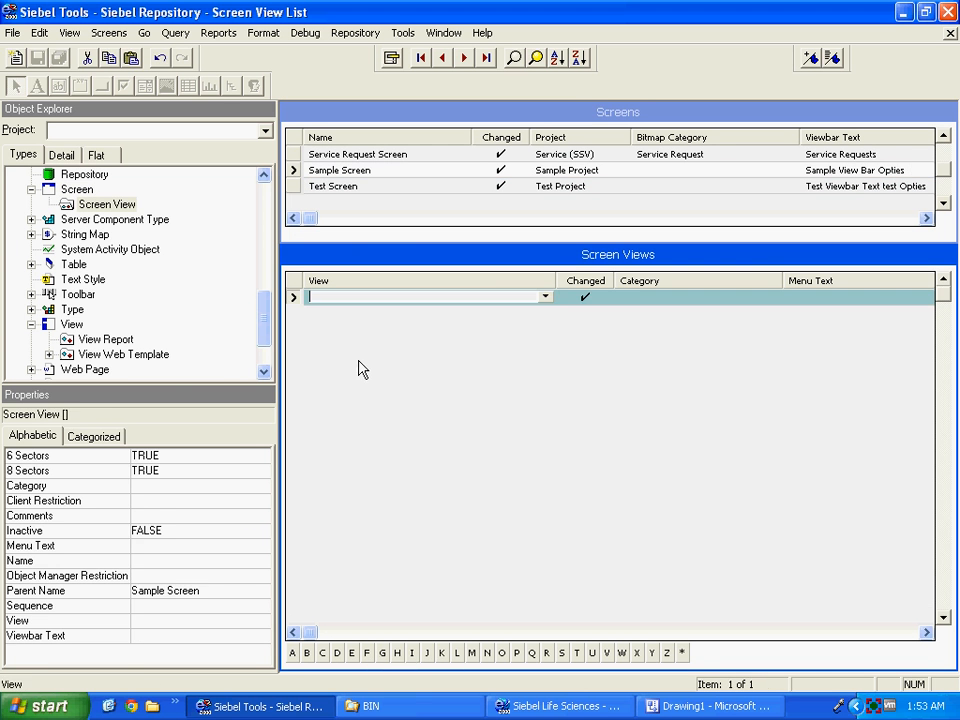
type("Sample")
key("Tab")
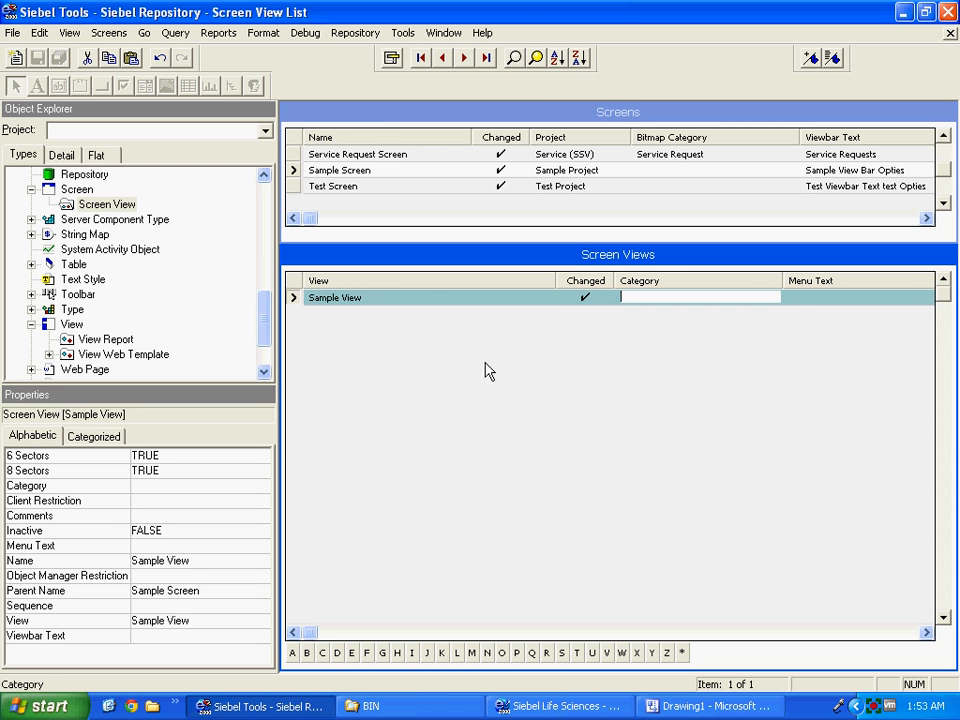
Set the screen view's menu text to 'Sample Menu TExt Opties' and viewbar text 'SampleView Opties'.
left_click(797, 298)
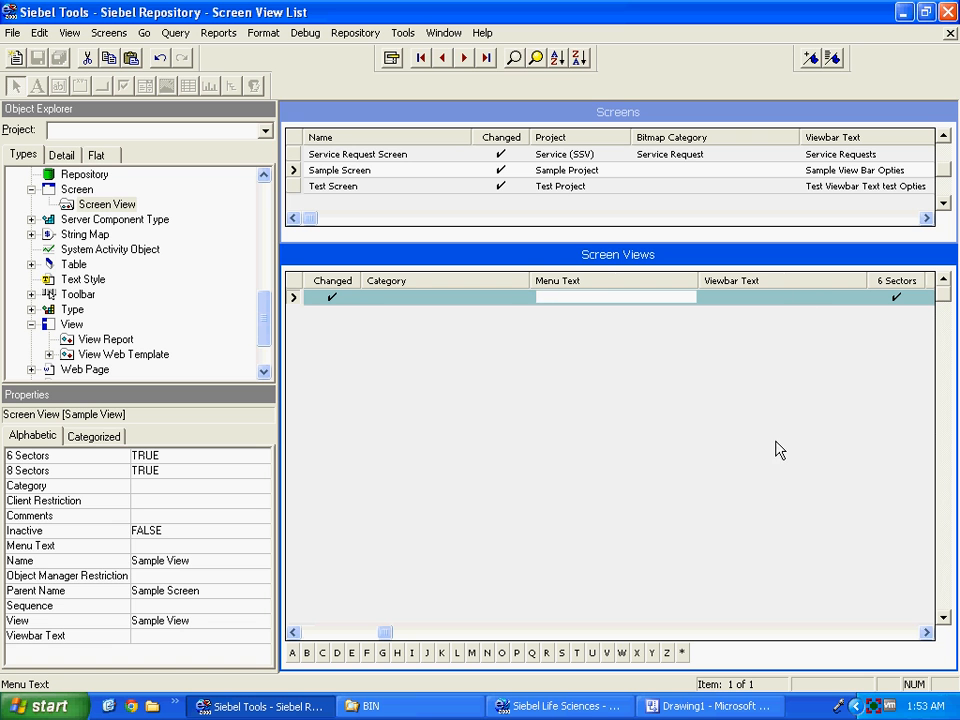
type("Sample Menu TExt Opties")
key("Tab")
type("Sample")
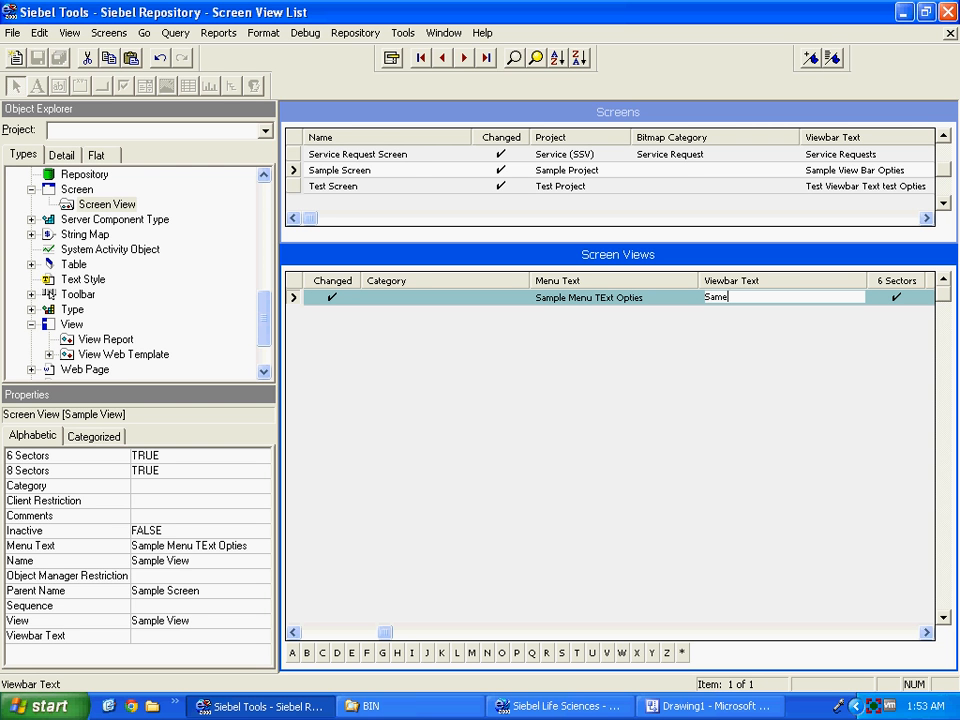
type("View Opties")
key("Tab")
key("Tab")
key("Tab")
key("Tab")
key("Tab")
key("Tab")
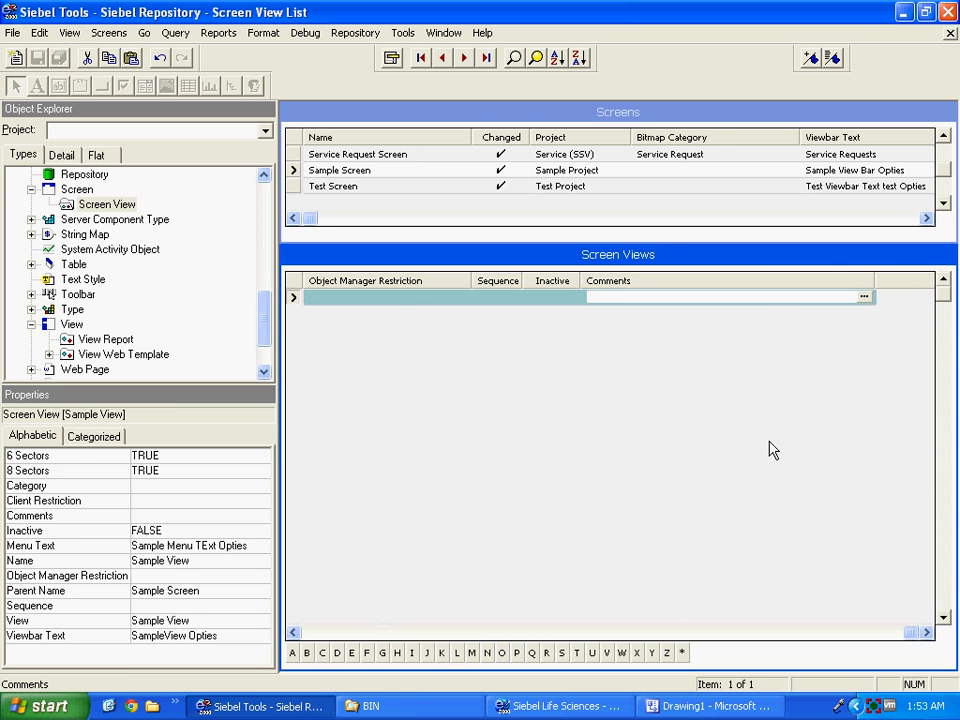
Select Test Screen, review its screen views, and bring up the Applications list.
left_click(294, 188)
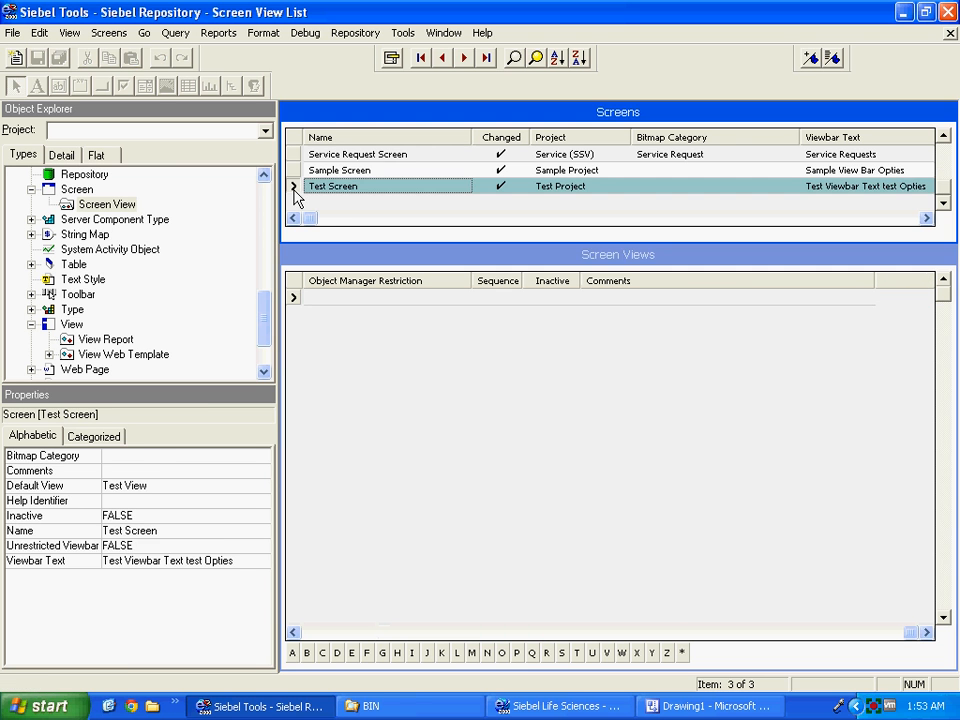
left_click(77, 189)
left_click(90, 205)
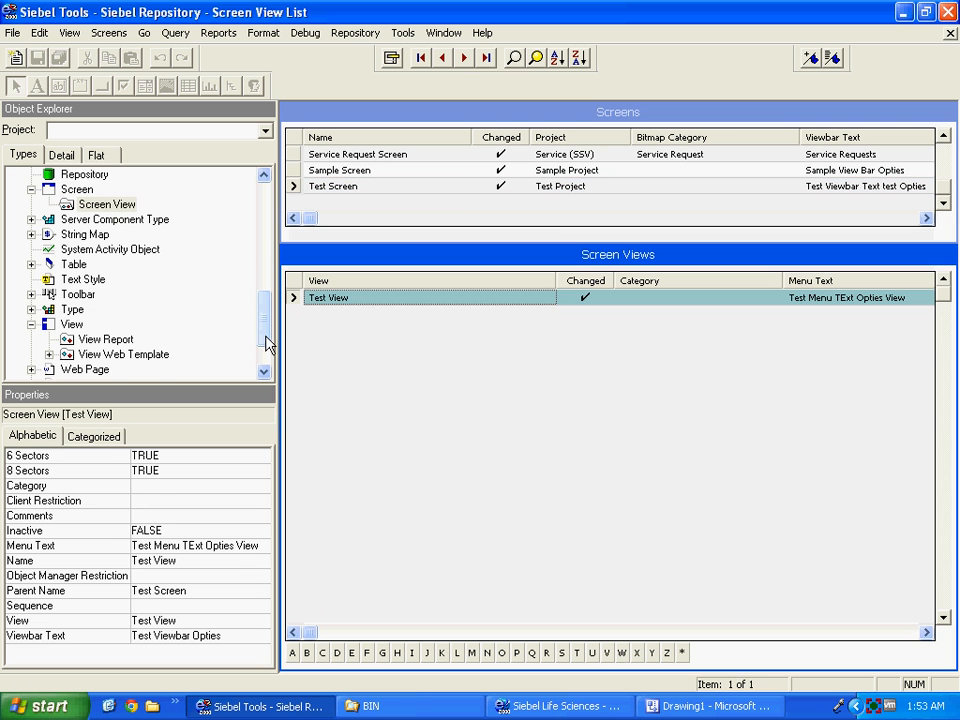
left_click_drag(268, 336, 264, 223)
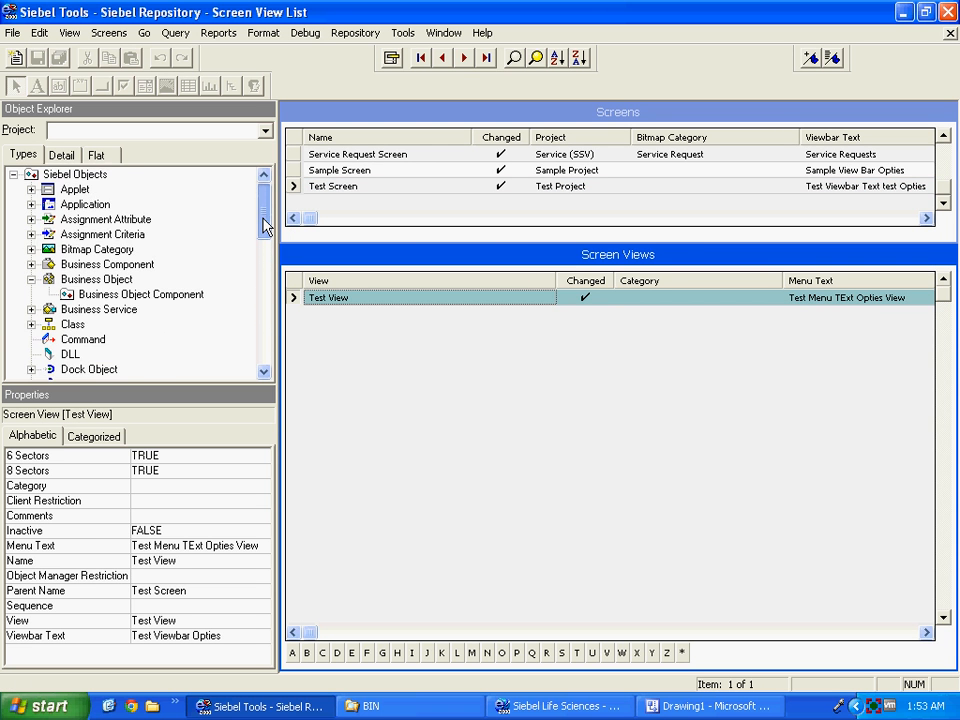
left_click(100, 204)
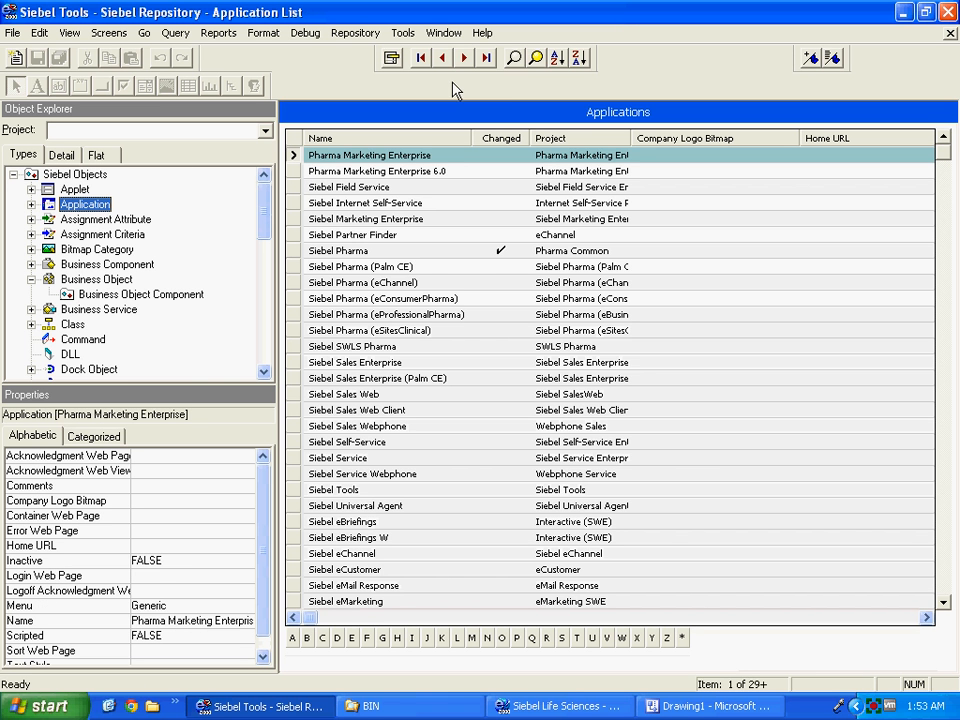
Query the Applications list for changed records and add a new application record.
left_click(513, 58)
left_click(502, 157)
key("Return")
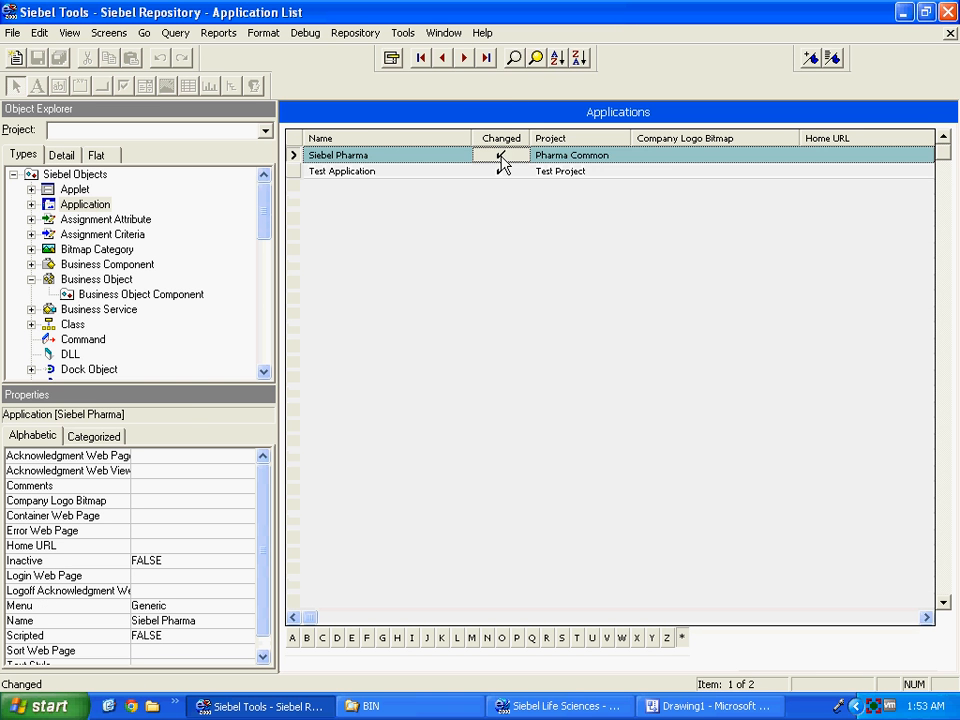
left_click(299, 175)
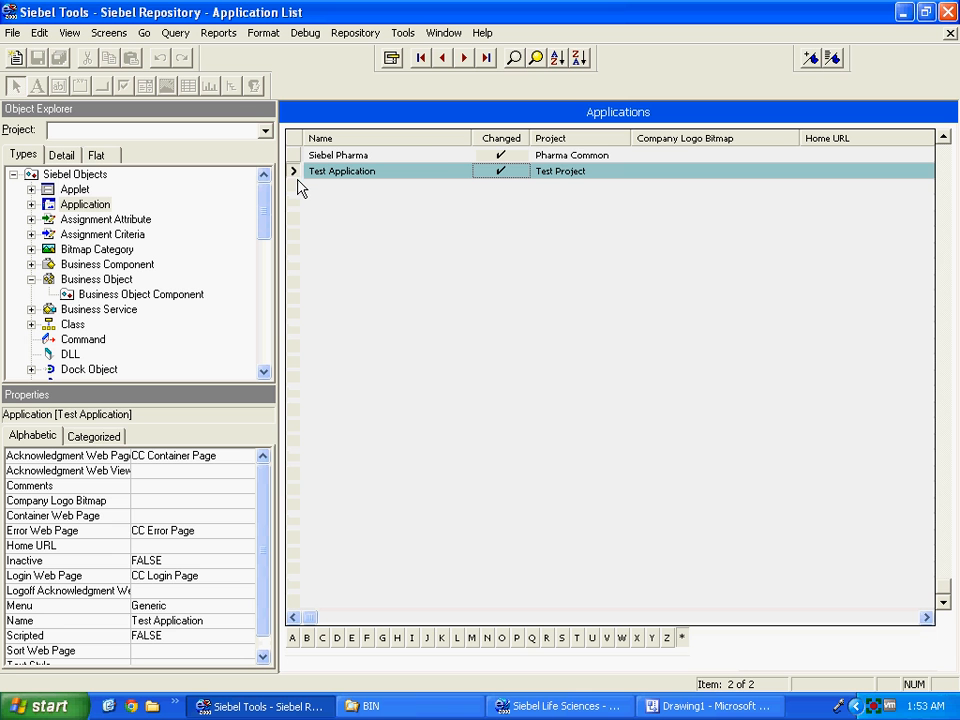
right_click(297, 182)
left_click(320, 186)
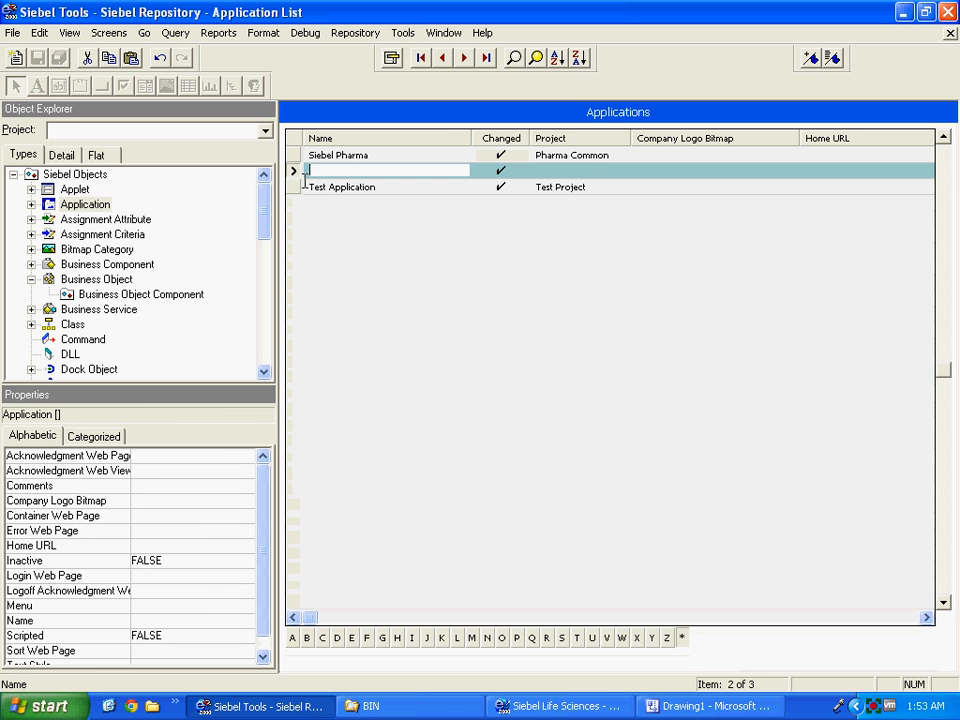
Name the application Sample Application in Sample Project with the Generic menu.
type("Sample Application")
key("Tab")
type("Sample Project")
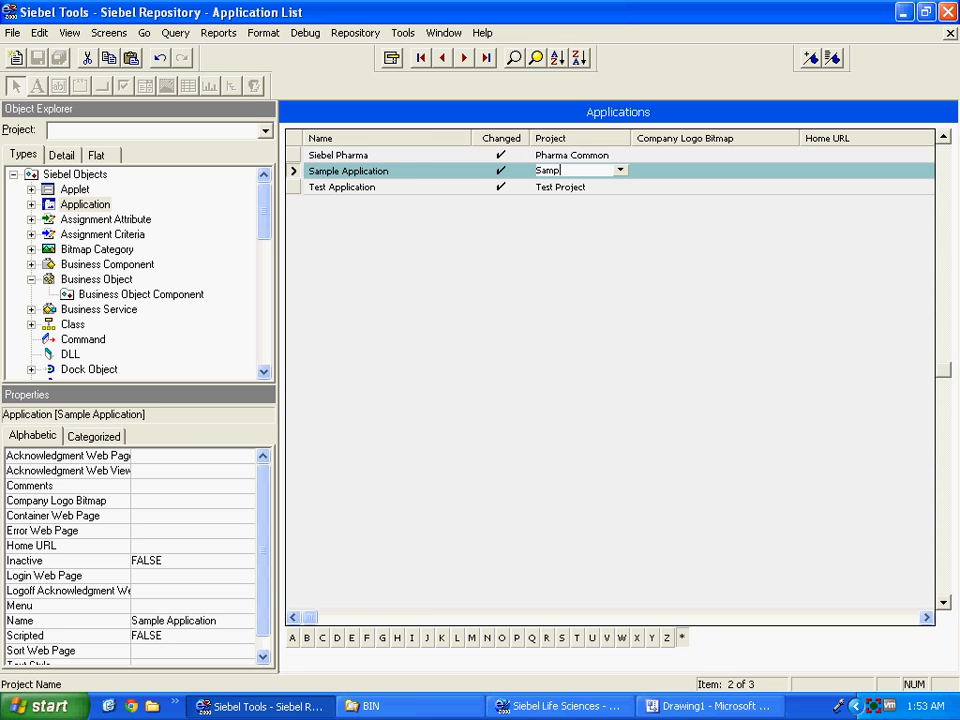
key("Tab")
key("Tab")
key("Tab")
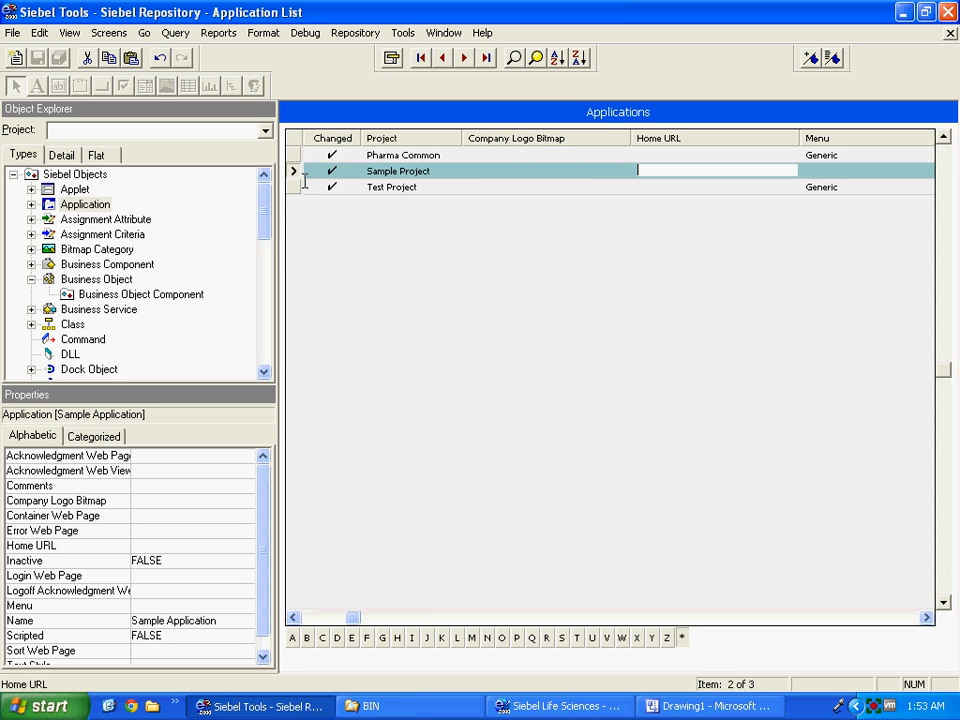
type("Generic")
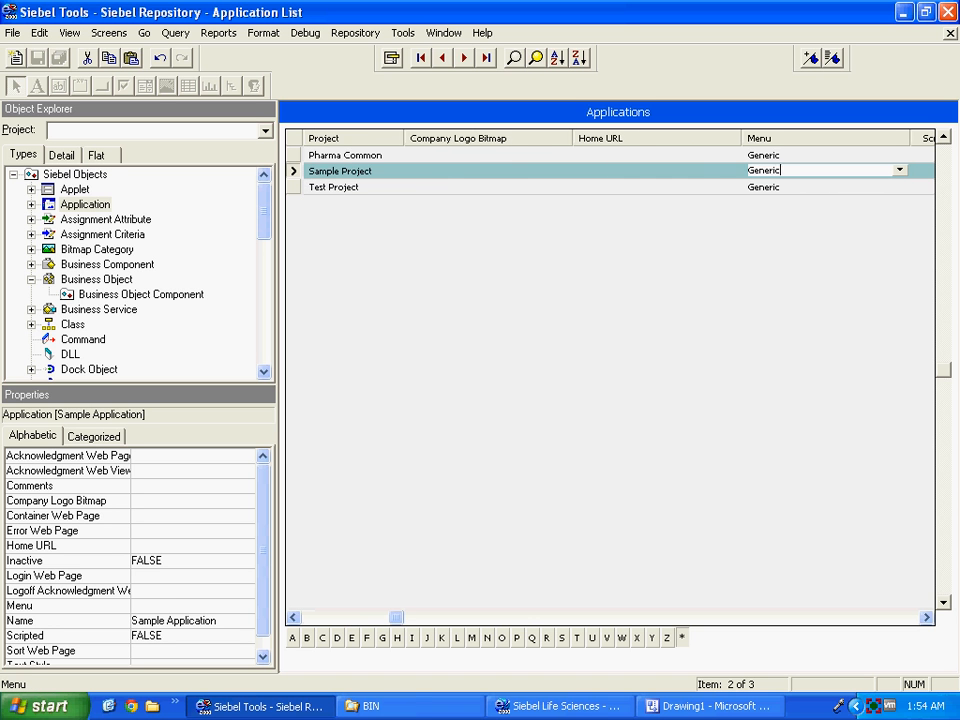
key("Tab")
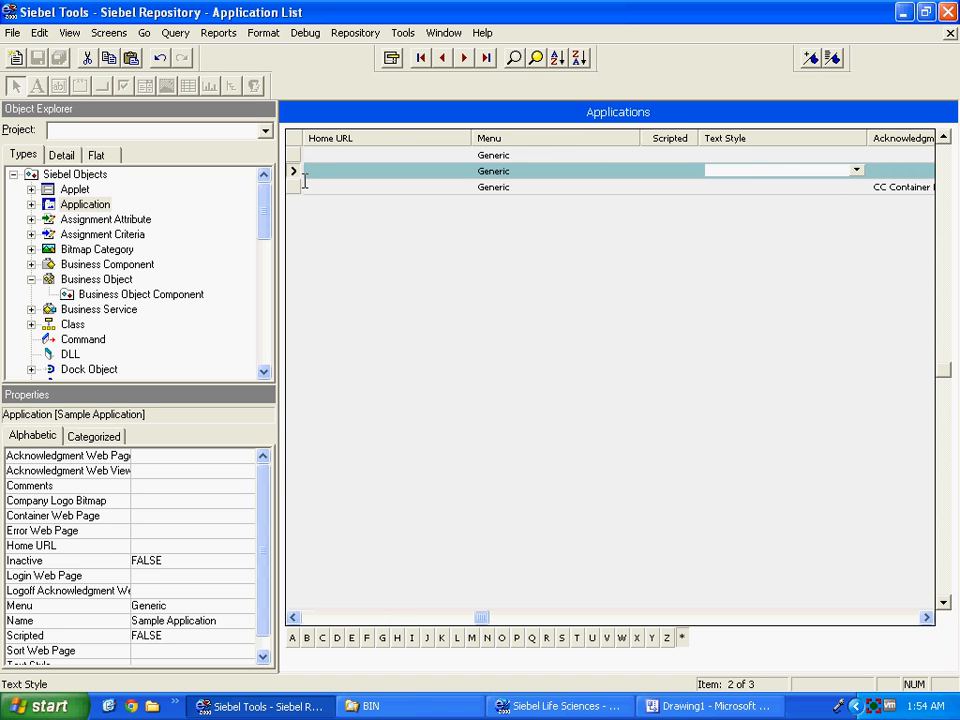
Set acknowledgment, error and login pages to CC Container Page, CC Error Page, CC Login Page.
key("Tab")
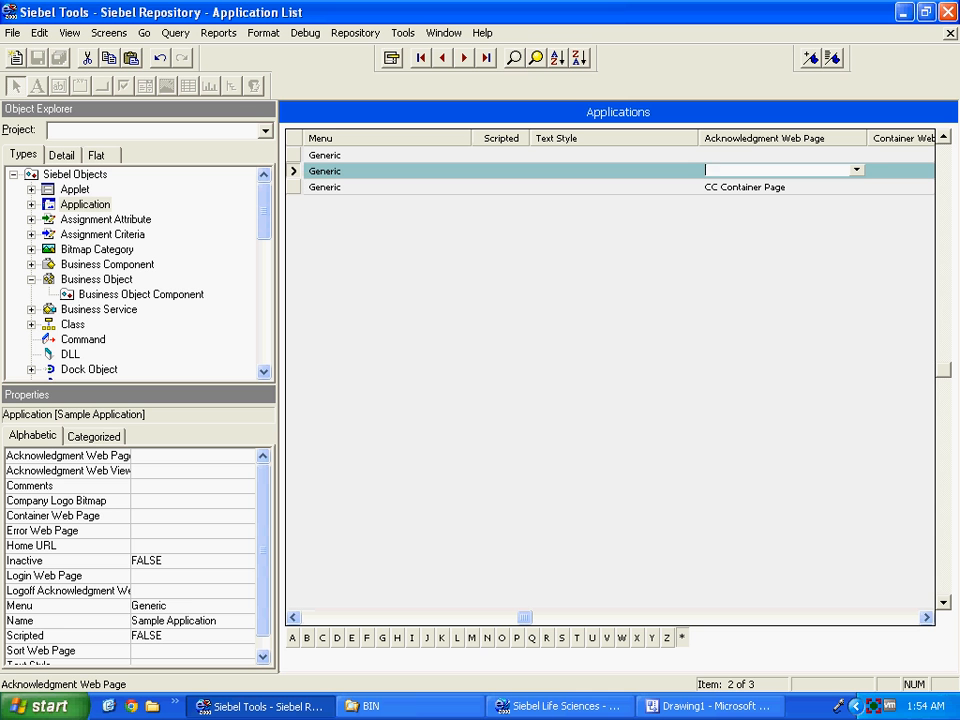
type("CC container")
key("Return")
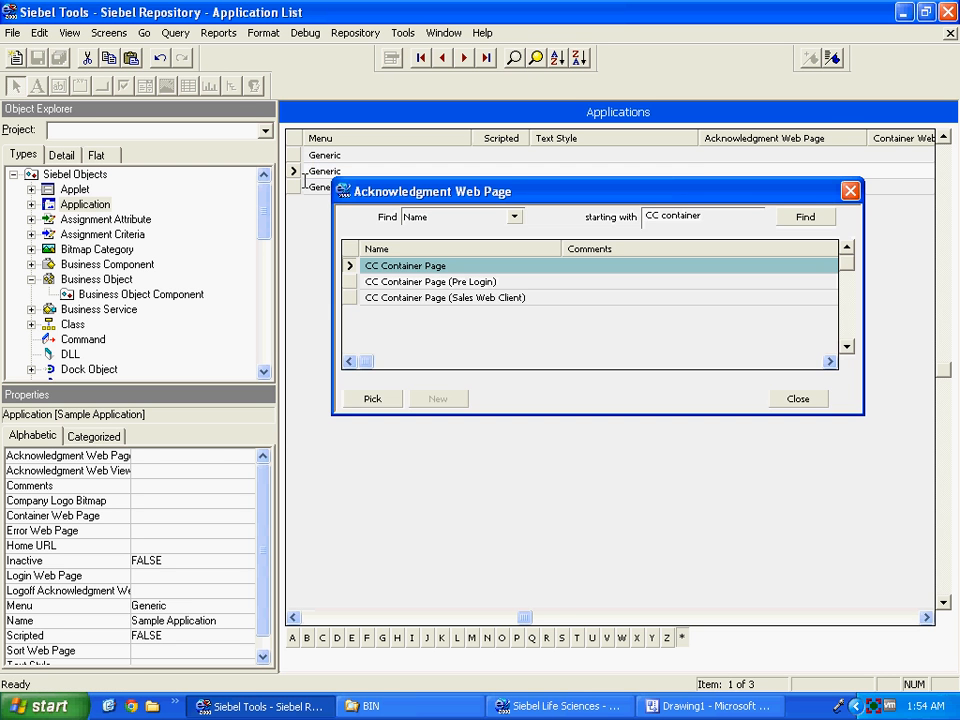
key("Return")
key("Tab")
key("Tab")
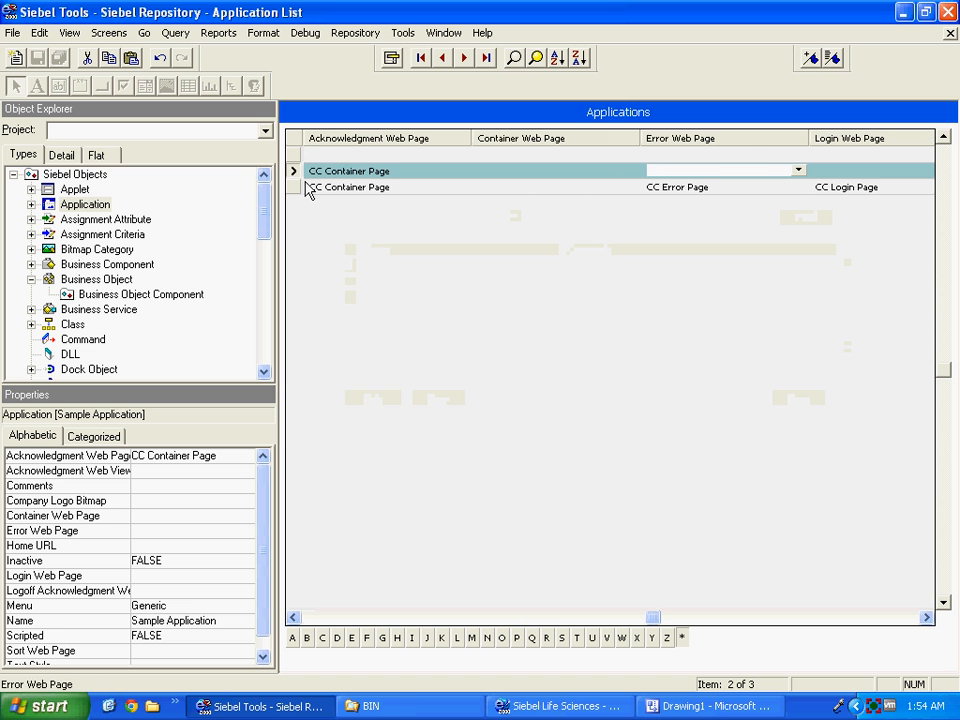
type("CC Error")
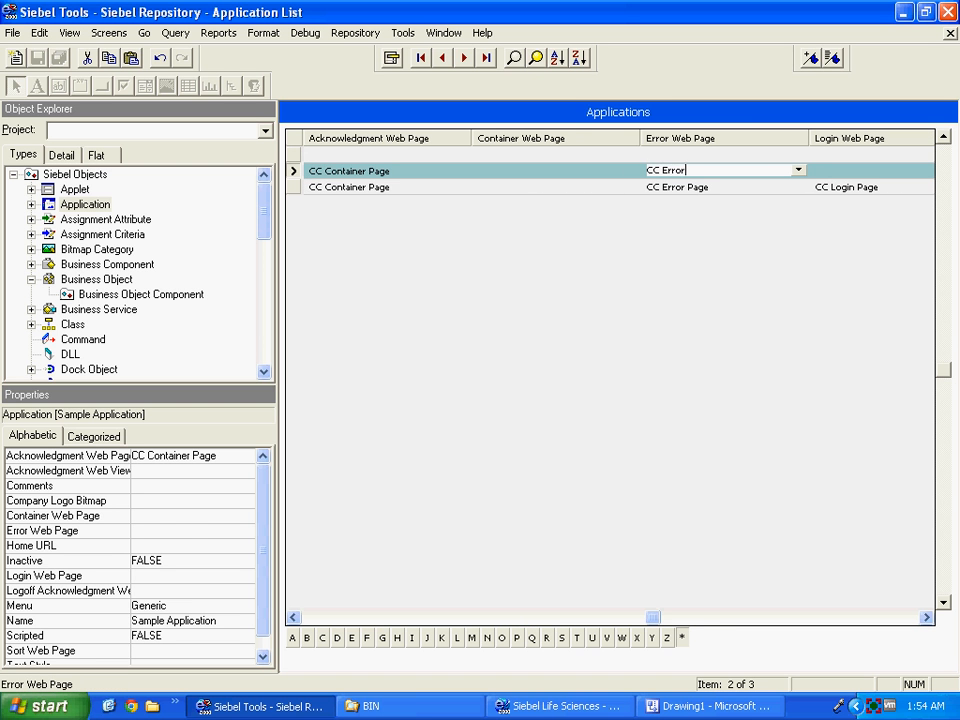
key("Tab")
type("CC ")
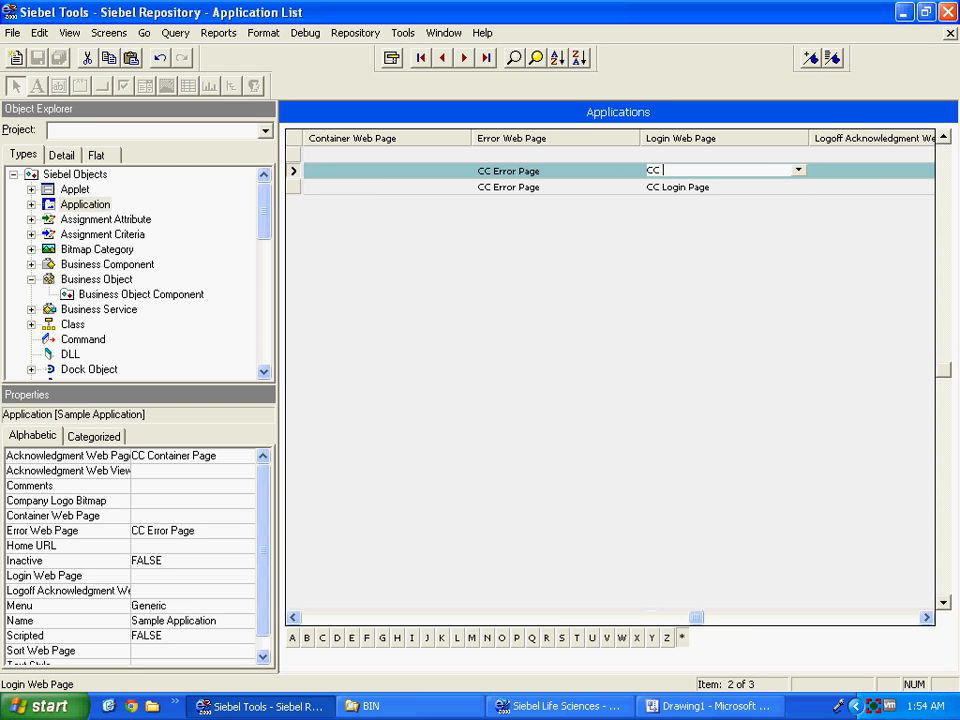
type("Login")
key("Tab")
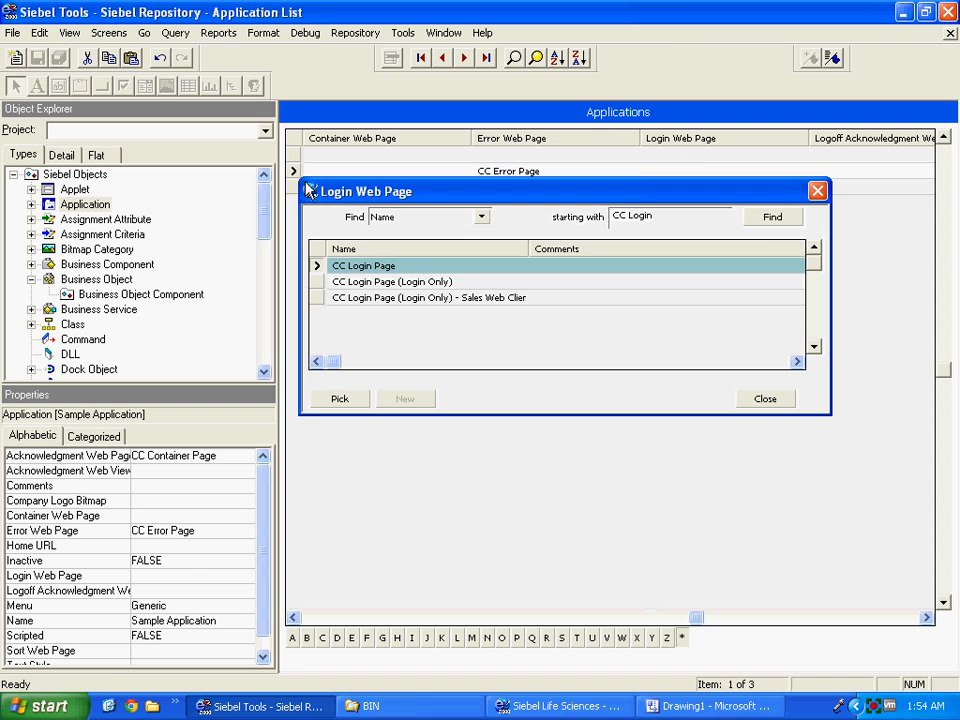
key("Return")
key("Tab")
key("Tab")
key("Tab")
key("Tab")
key("Tab")
key("Tab")
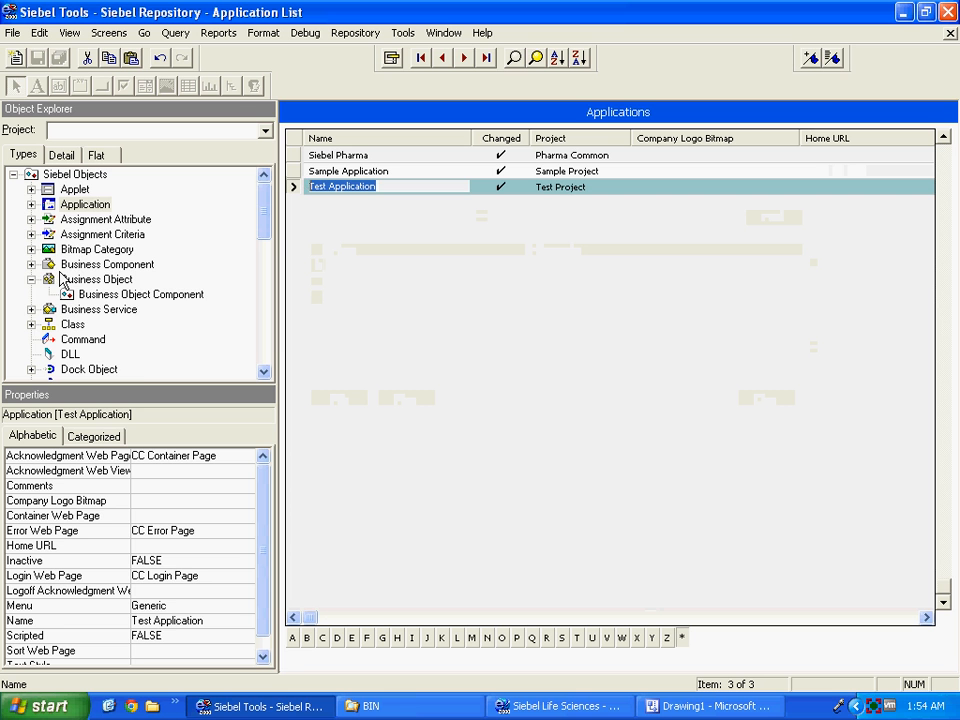
Add a new page tab record under Sample Application.
left_click(31, 204)
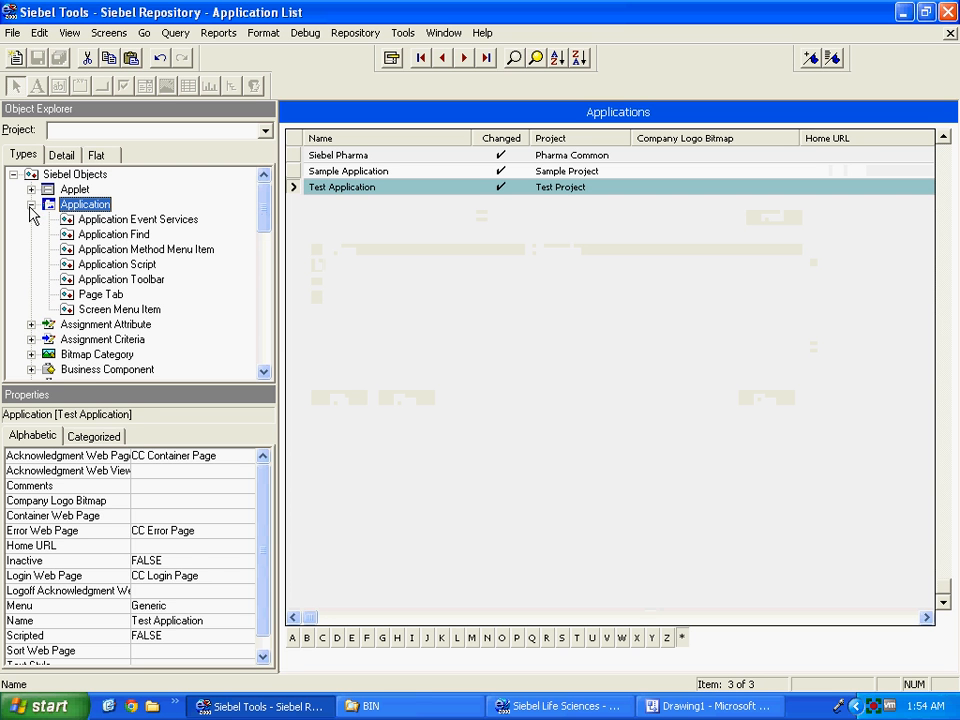
left_click(96, 295)
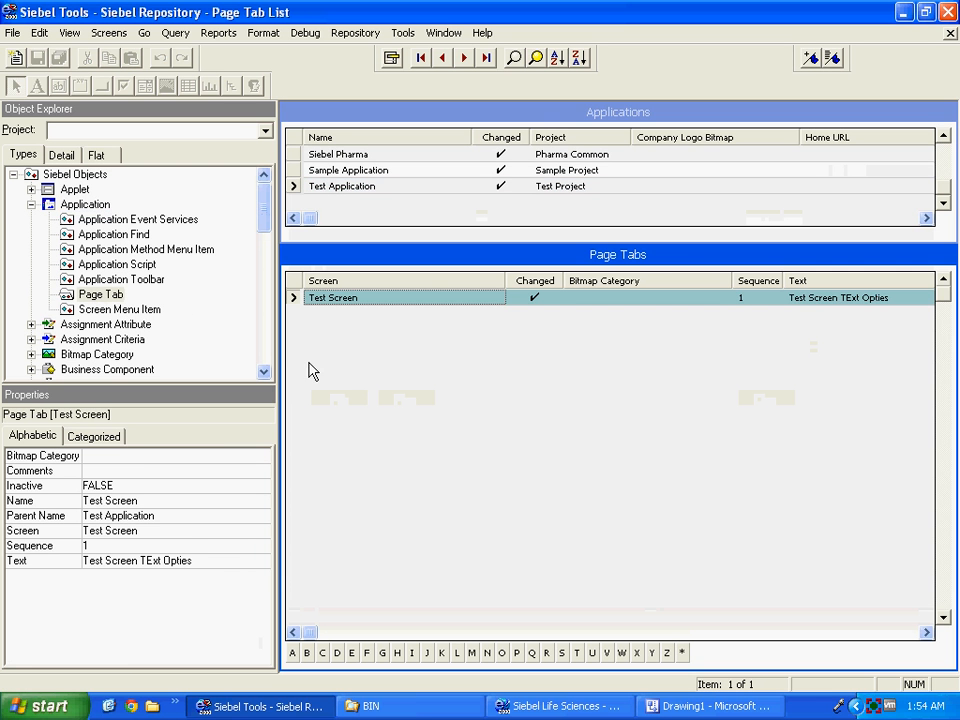
left_click(300, 186)
left_click(296, 172)
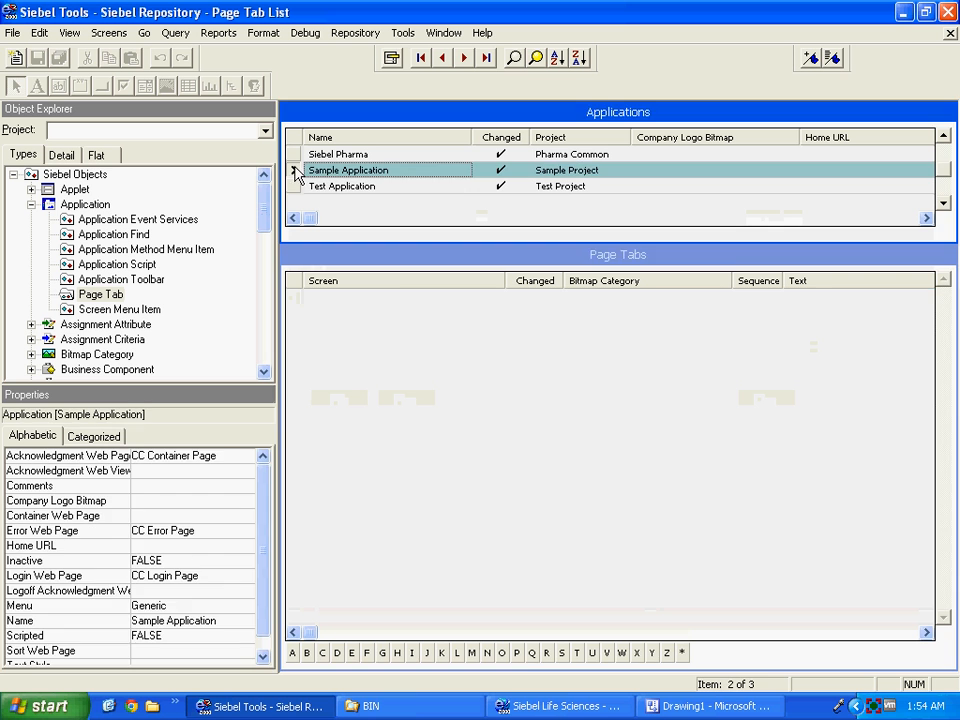
right_click(367, 375)
left_click(381, 378)
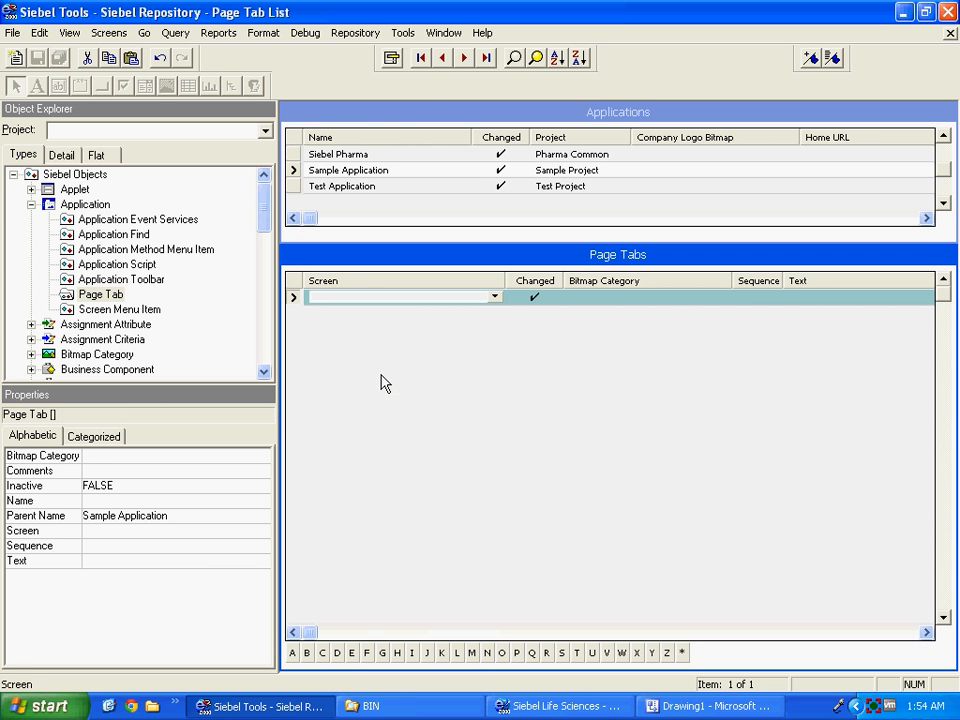
Set the page tab's screen to Sample Screen and its text to 'Sample Text'.
type("Sample")
key("Tab")
key("Tab")
key("Tab")
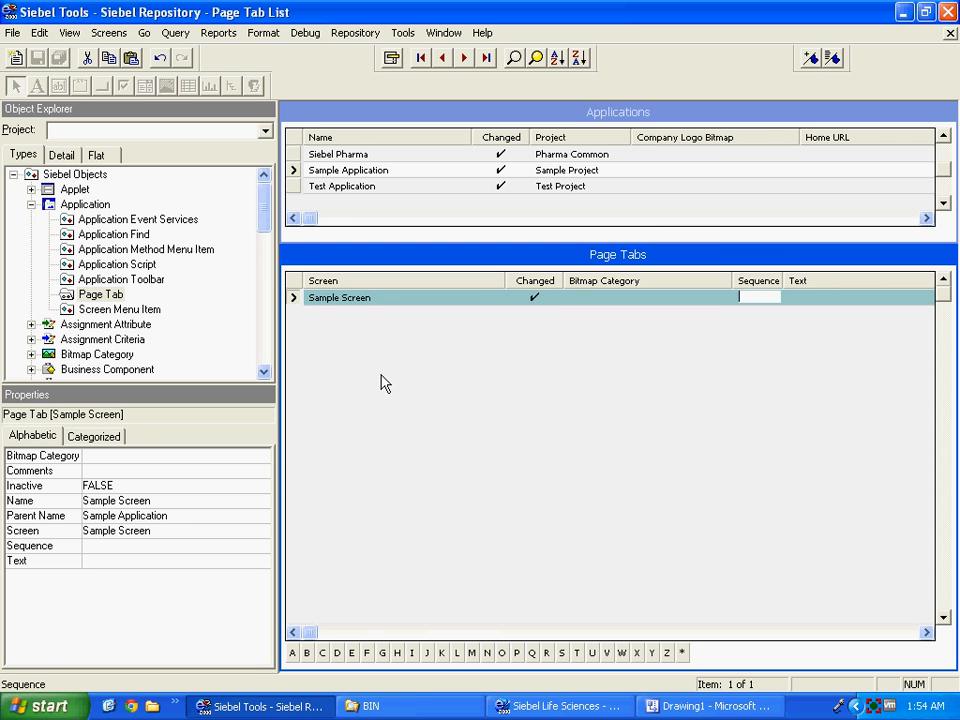
type("Sample TExt")
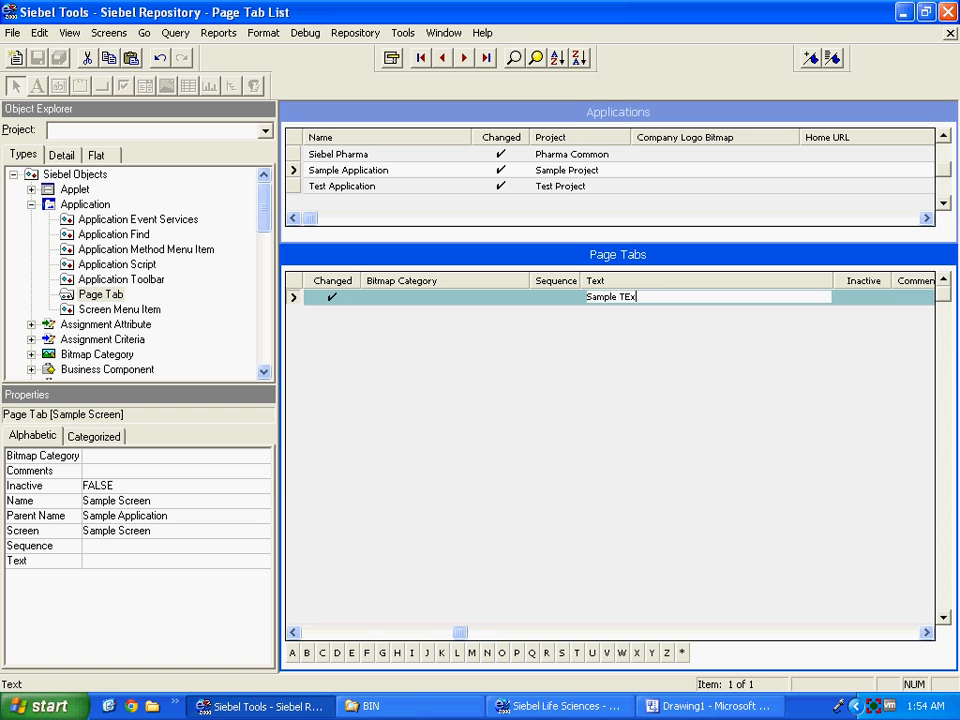
key("BackSpace")
key("BackSpace")
type("ext")
key("Tab")
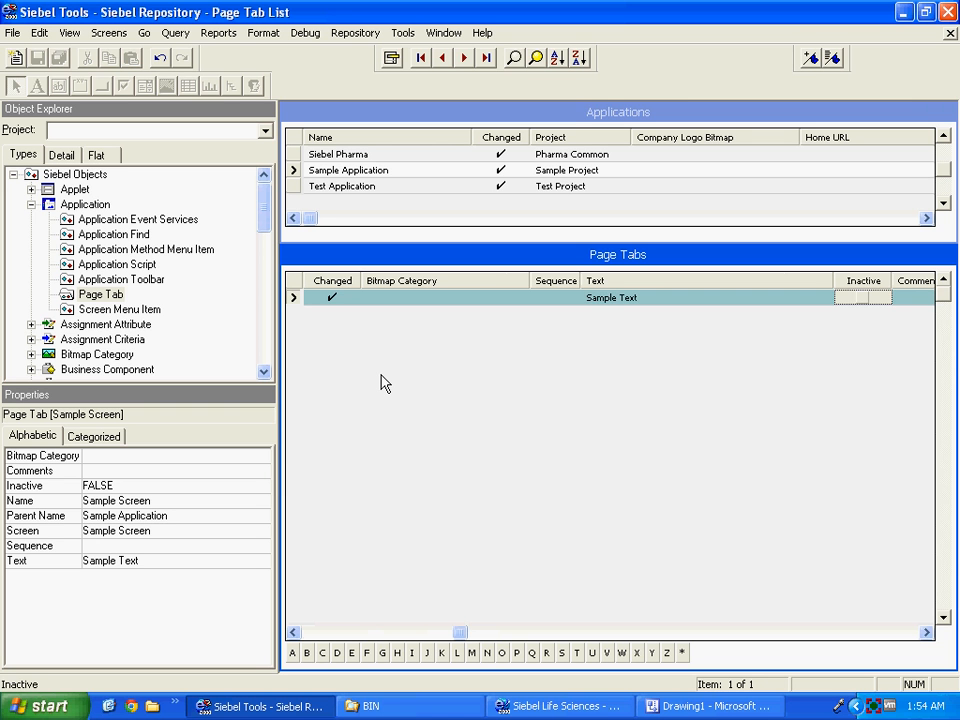
key("Tab")
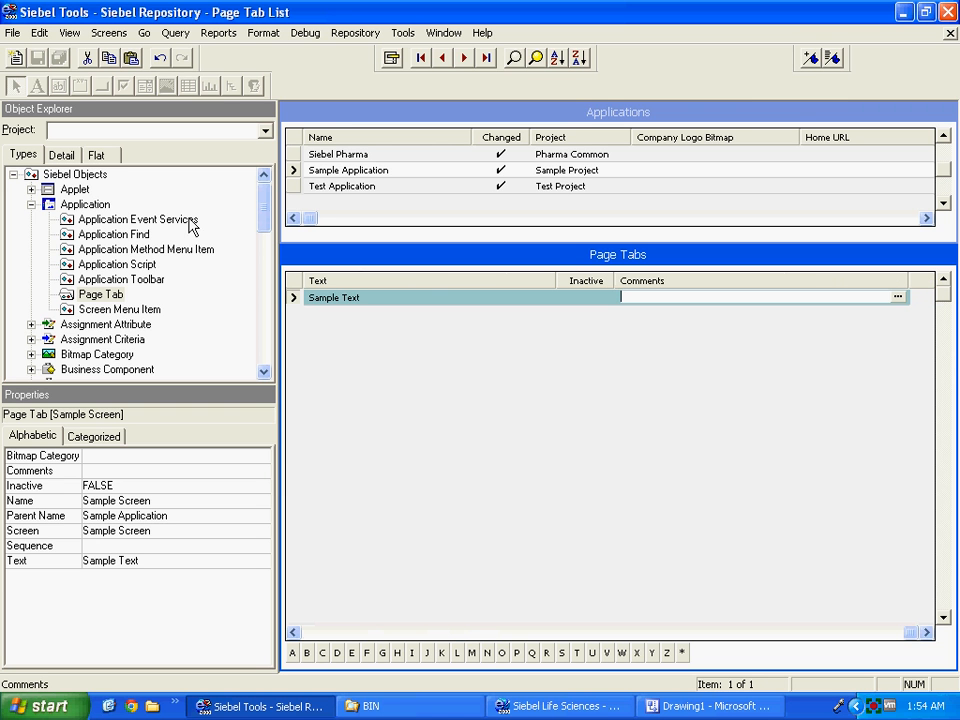
left_click(104, 310)
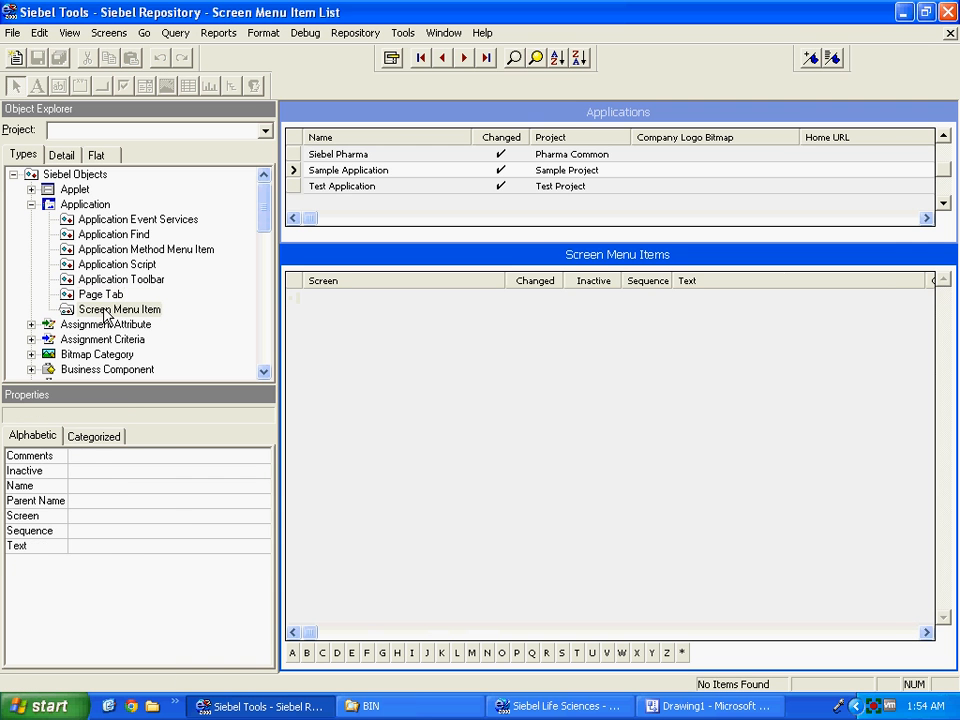
left_click(101, 297)
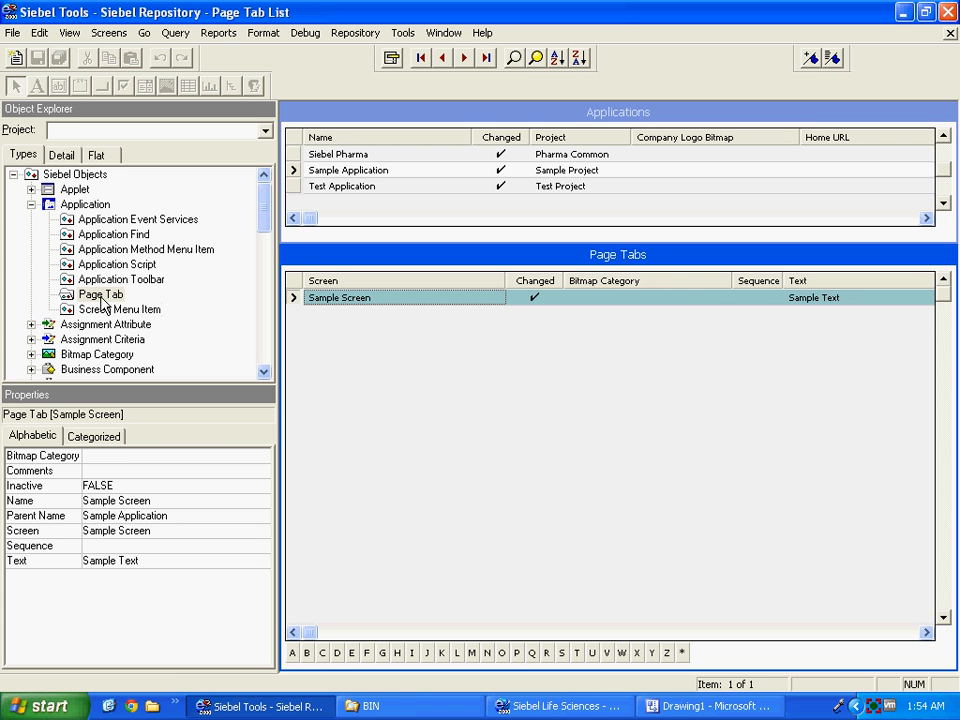
Create a Sample Screen menu item with text 'Sample Screen Menu Item Opties' under Sample Application.
left_click(110, 311)
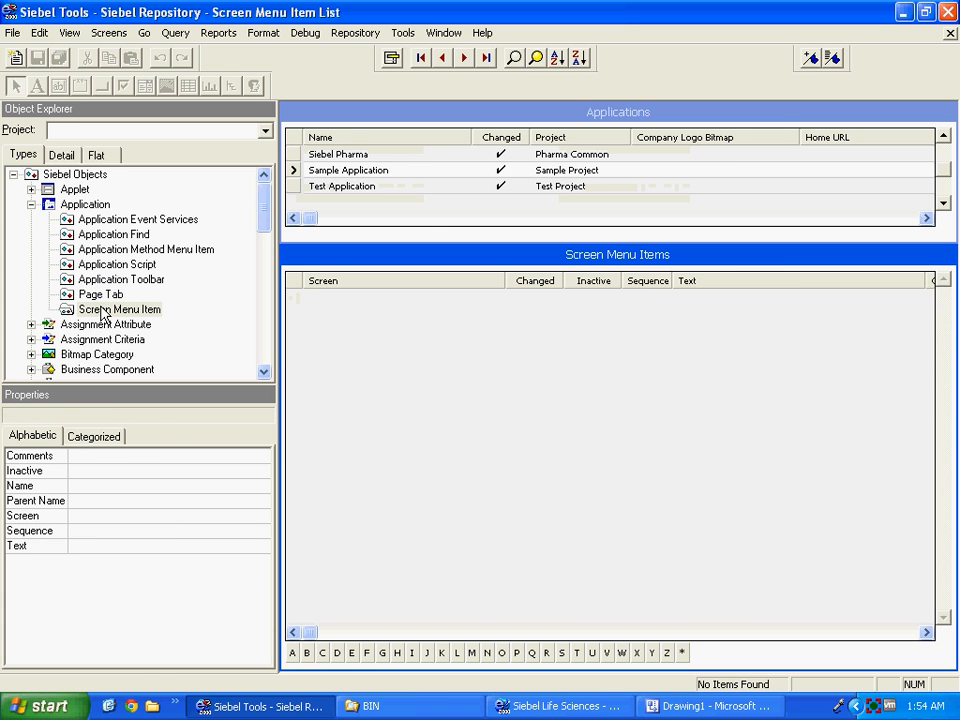
right_click(343, 334)
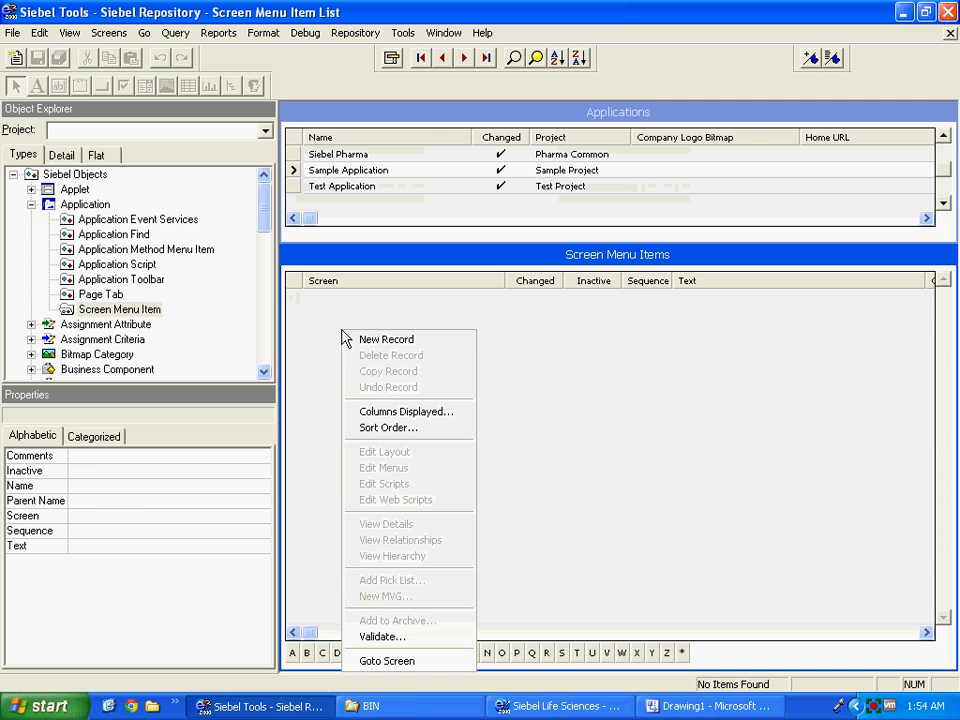
left_click(390, 340)
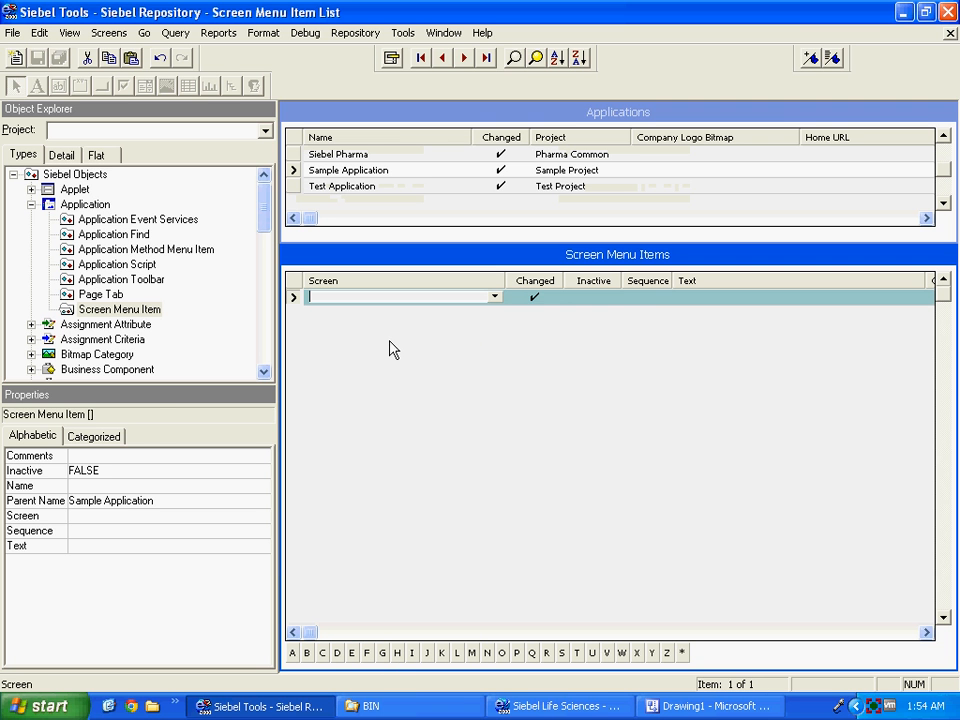
type("Sample Screen")
key("Tab")
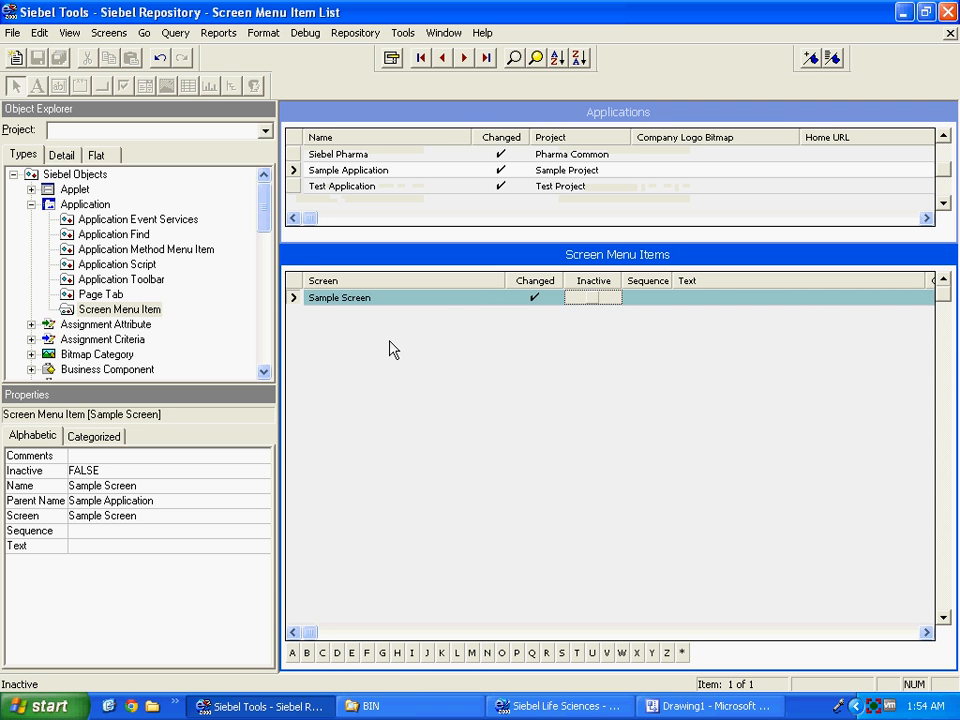
key("Tab")
key("Tab")
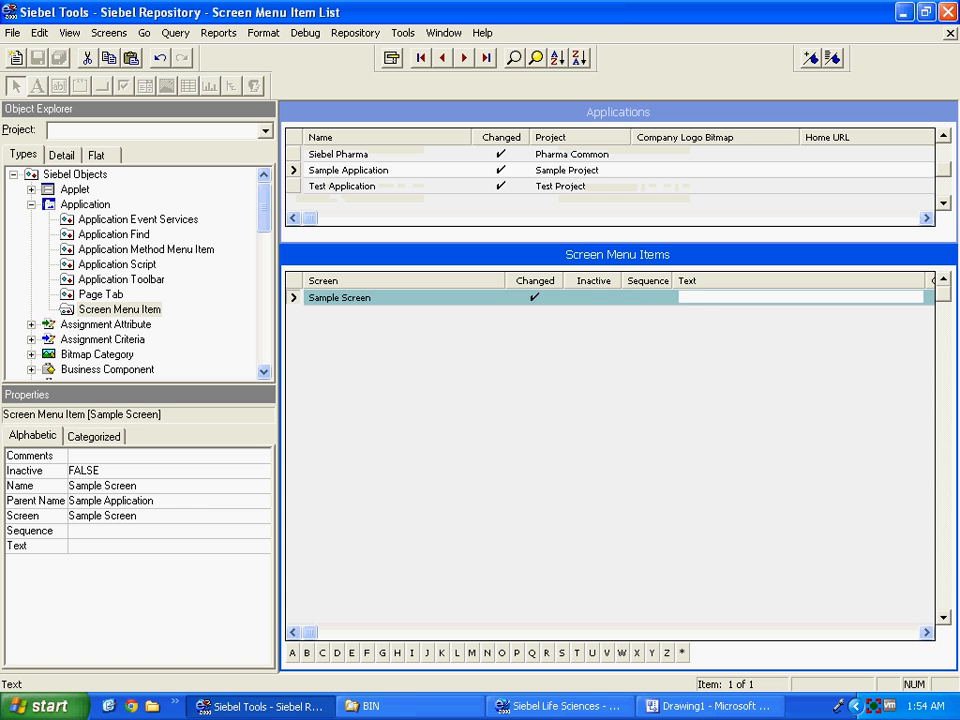
type("Sample ")
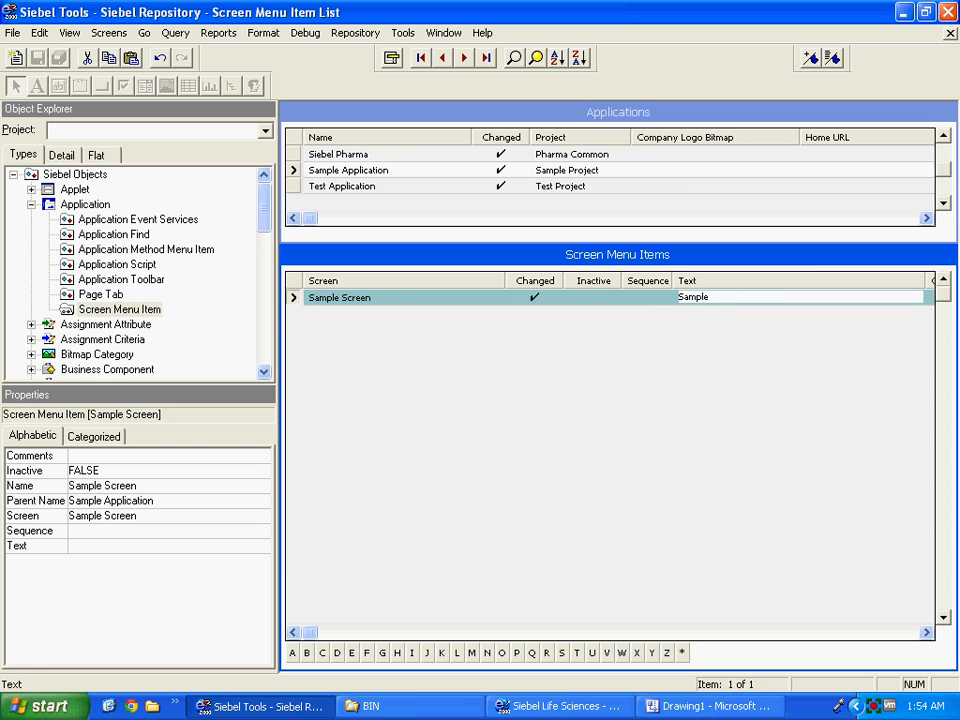
type("Screen Menu Item Opties")
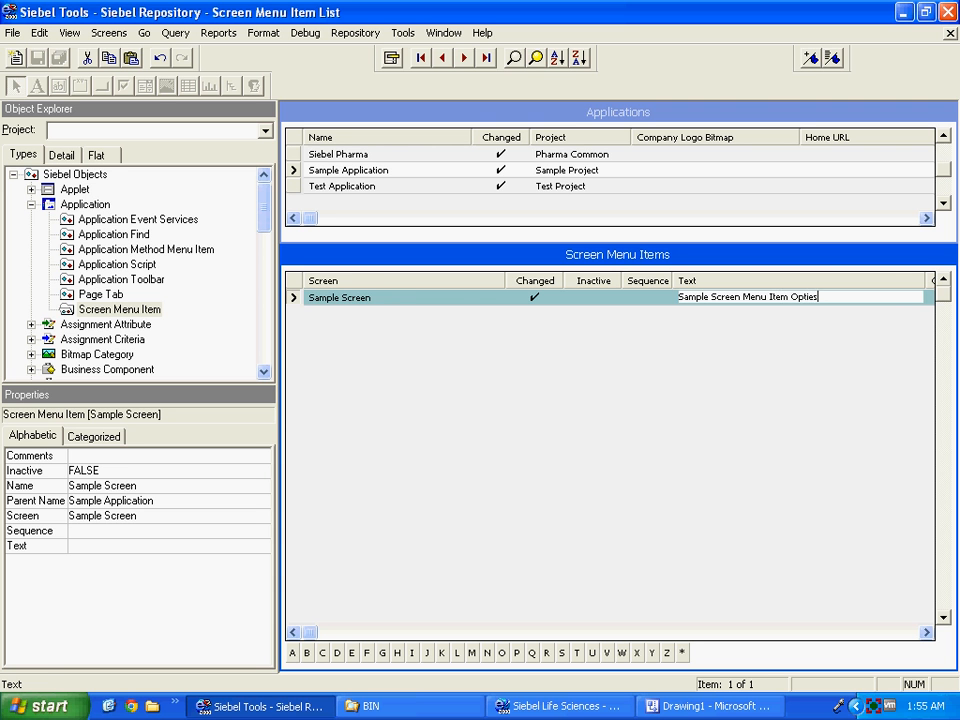
key("Tab")
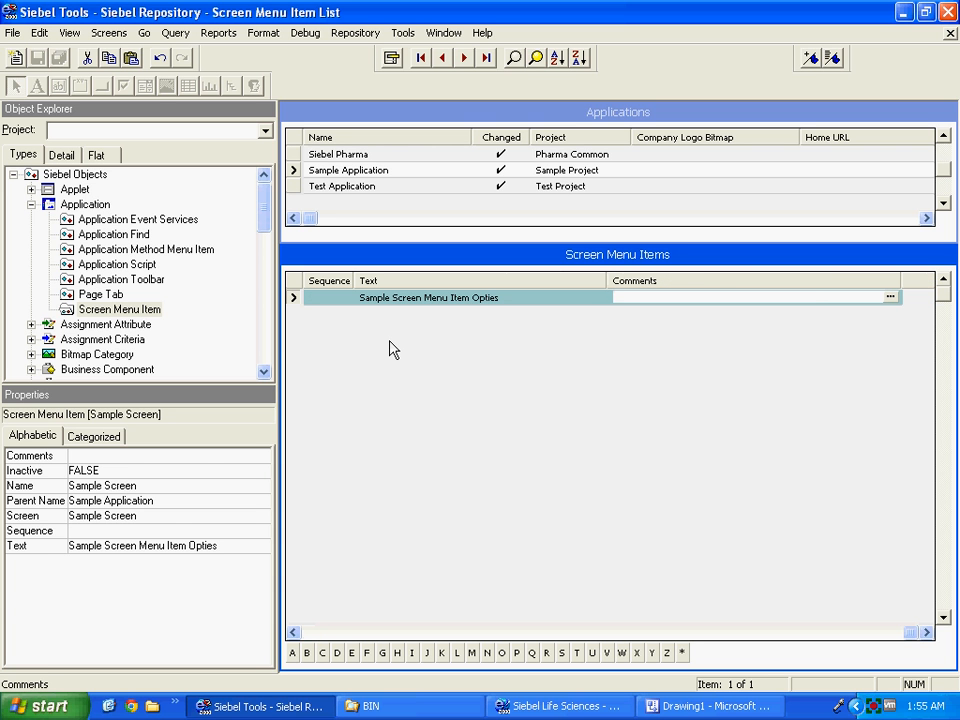
left_click(295, 187)
left_click(295, 172)
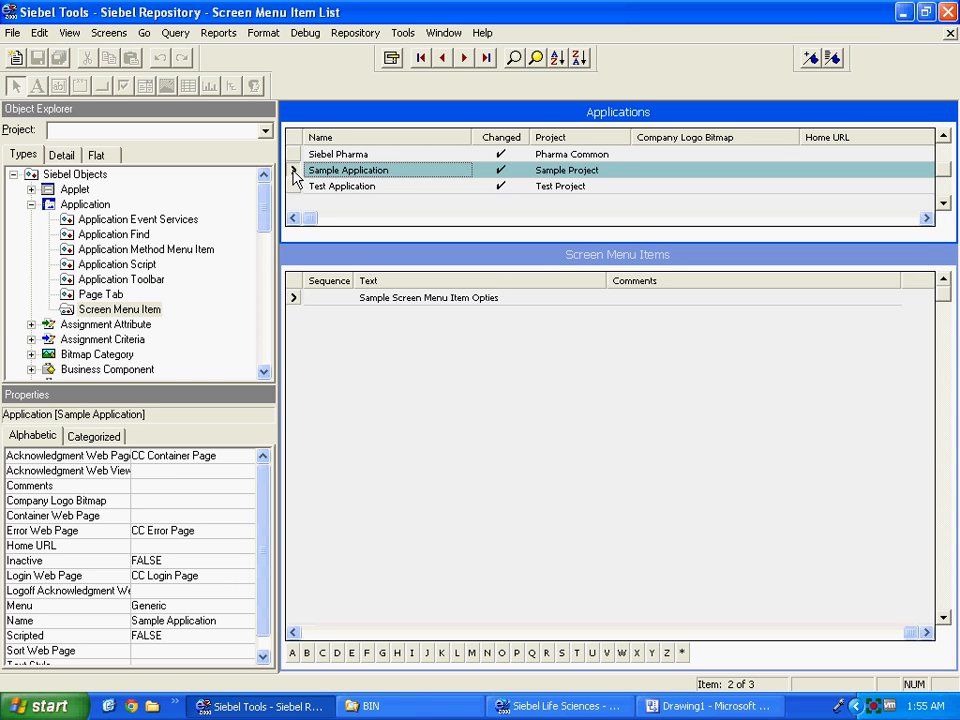
Switch to the Views list and copy the name Sample View to the clipboard.
left_click(82, 207)
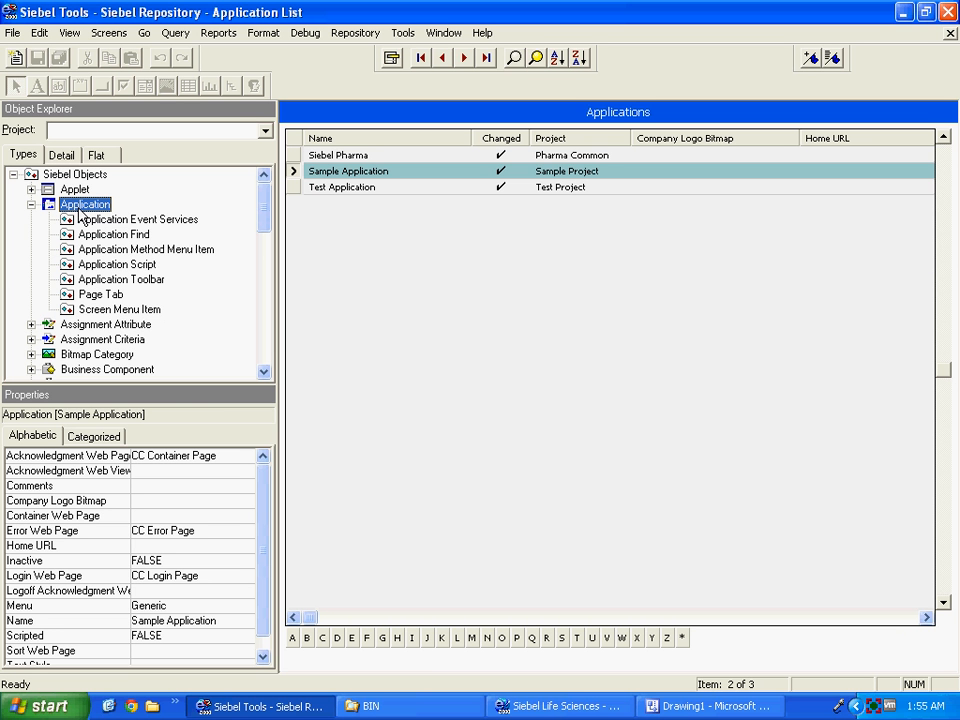
left_click_drag(266, 214, 265, 333)
left_click(66, 326)
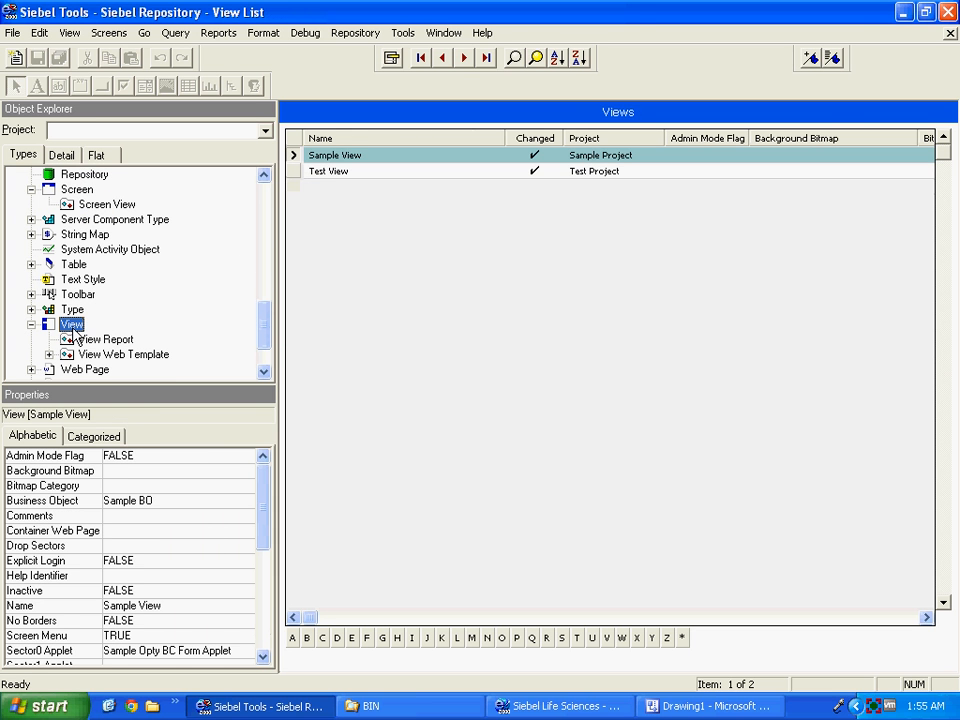
left_click(357, 154)
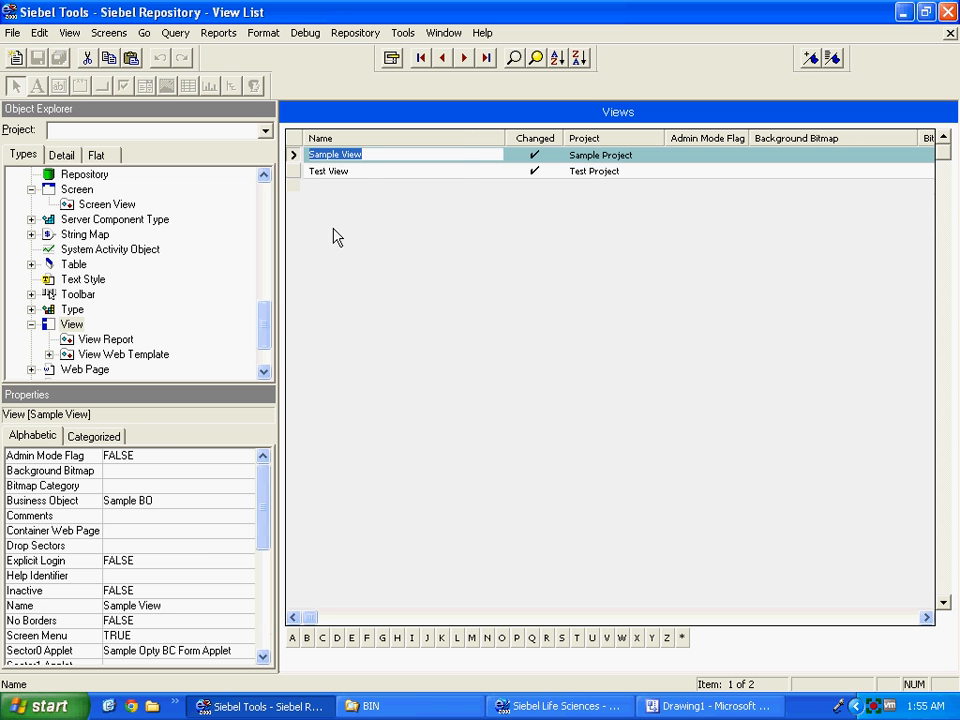
right_click(330, 160)
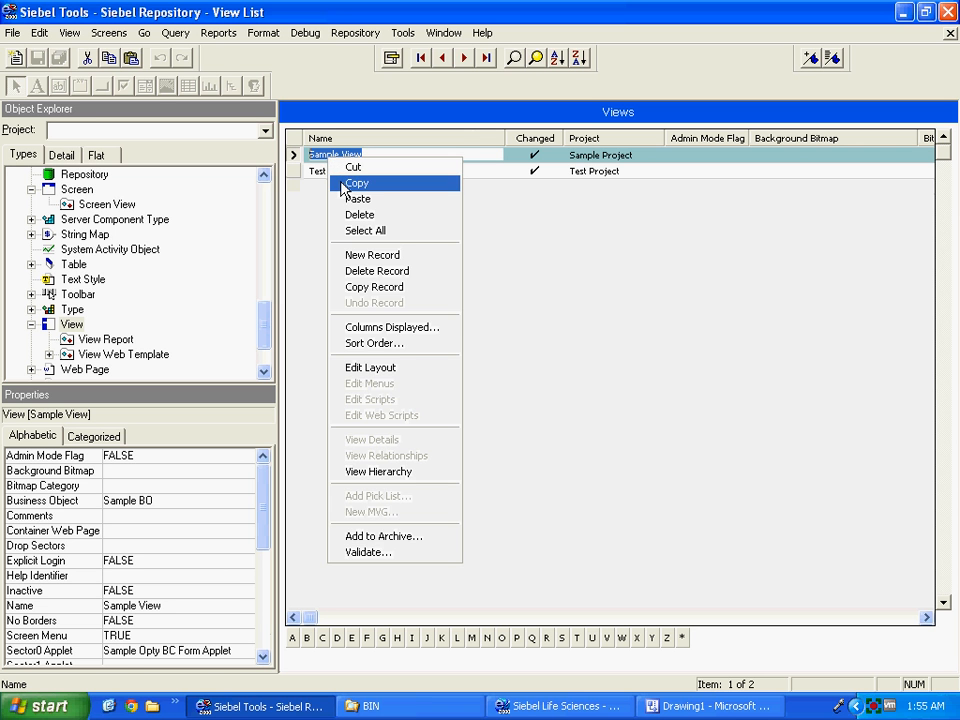
left_click(356, 183)
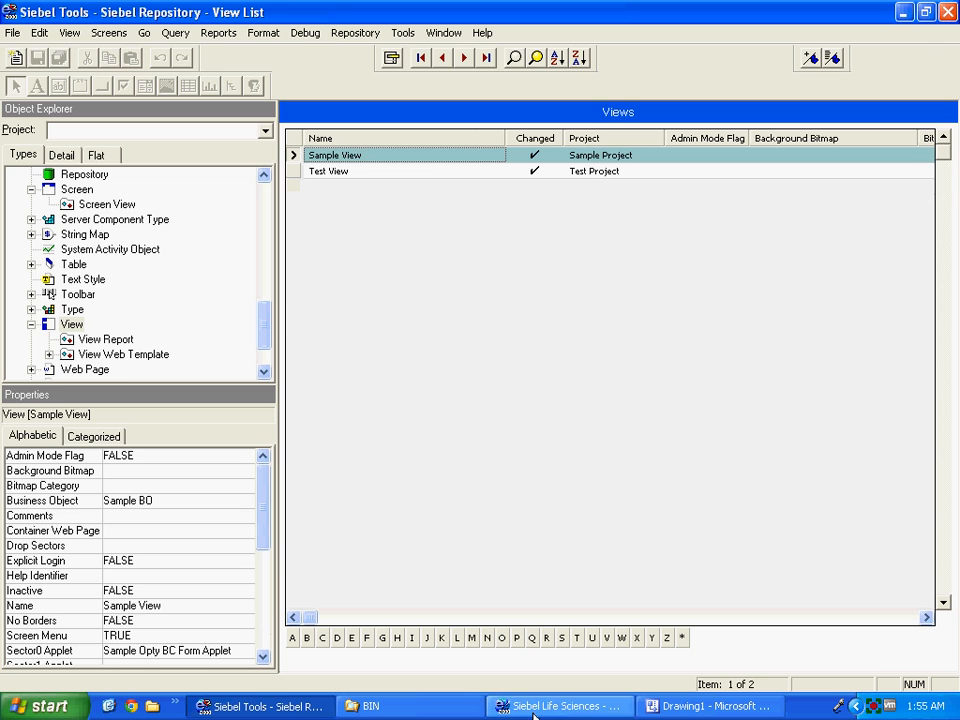
In Siebel Life Sciences, open Views administration and search for Sample View.
left_click(533, 708)
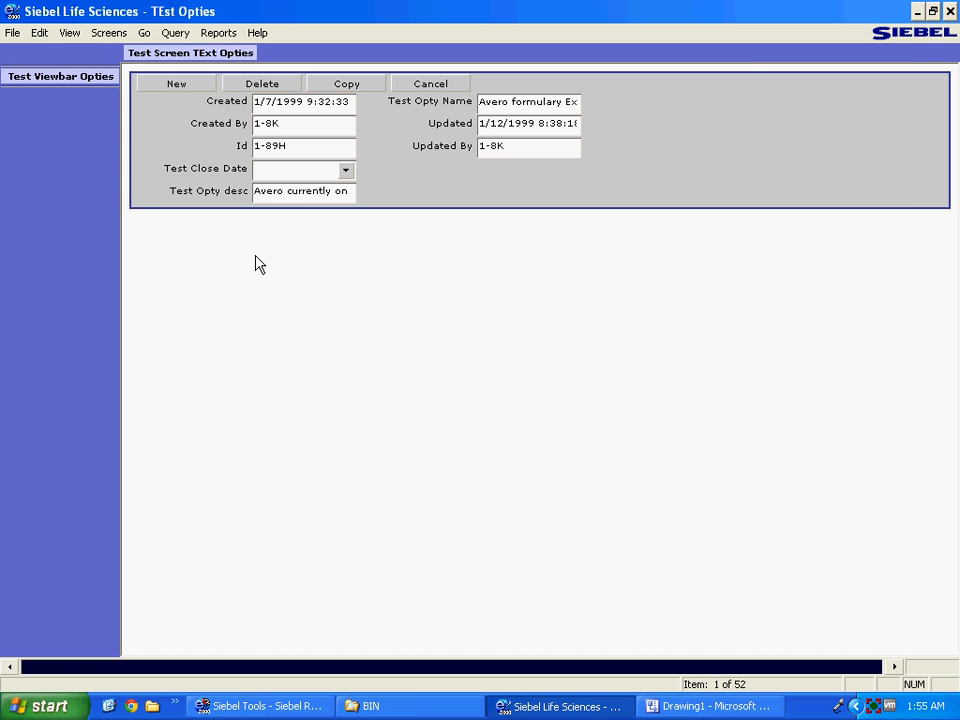
left_click(950, 11)
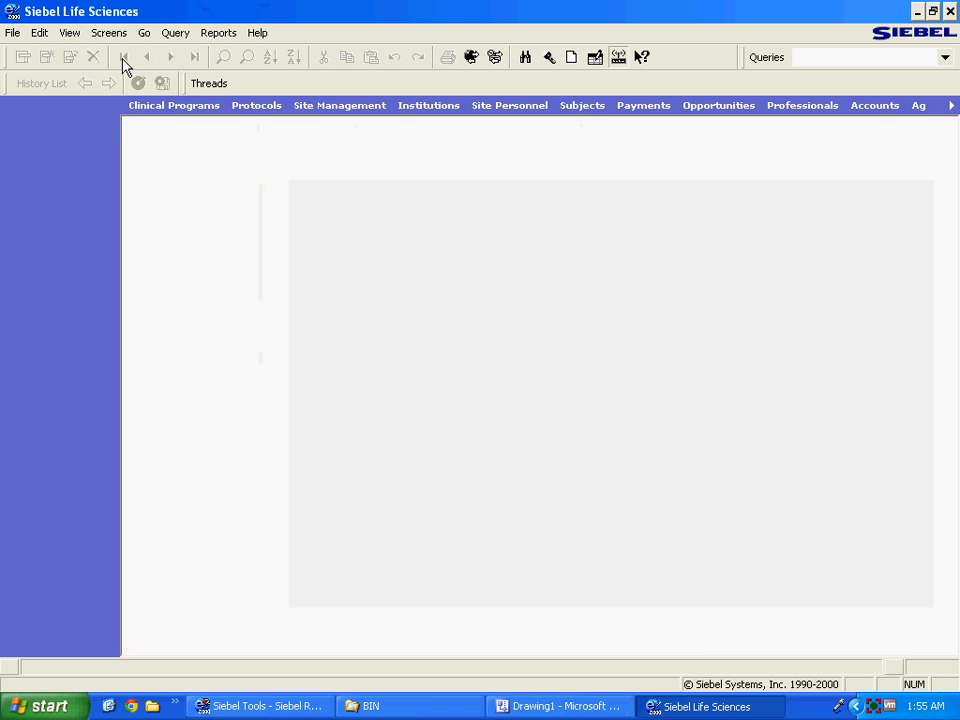
left_click(110, 35)
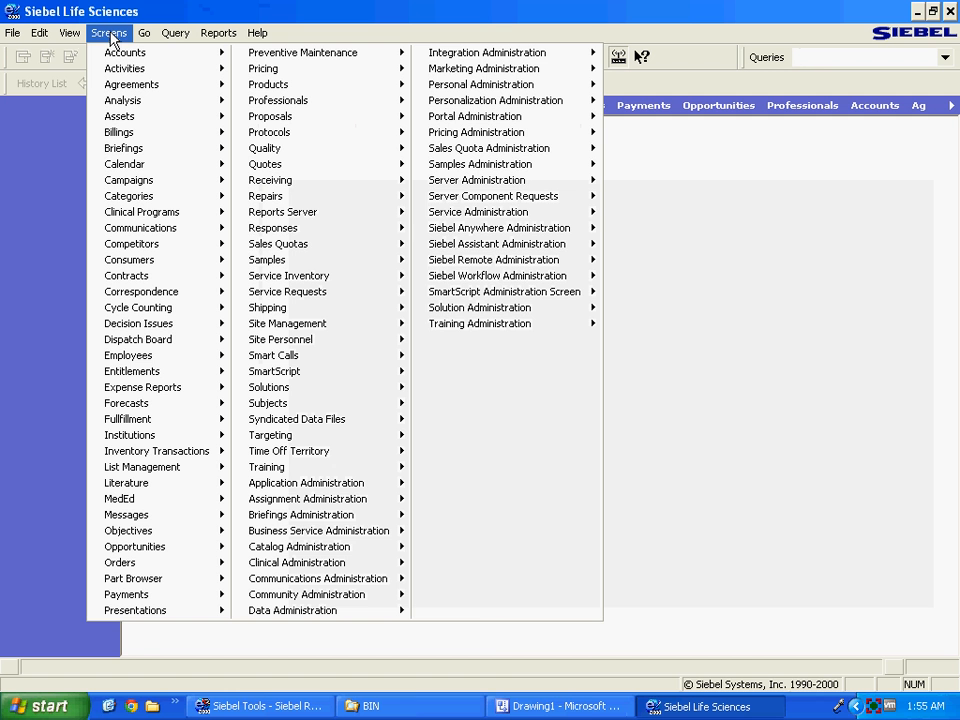
mouse_move(386, 490)
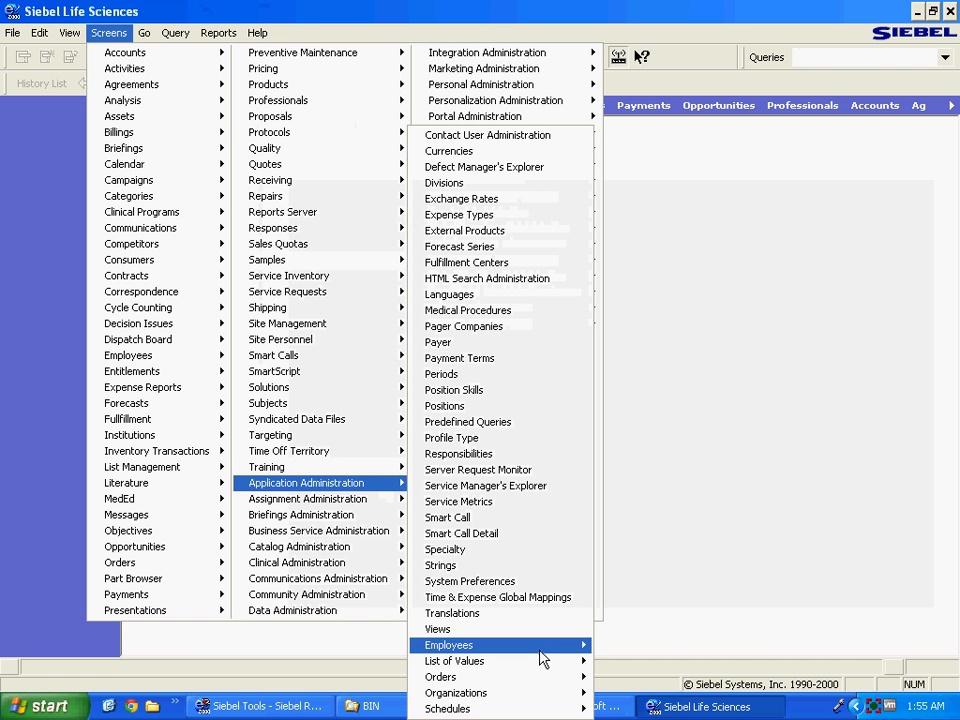
left_click(560, 629)
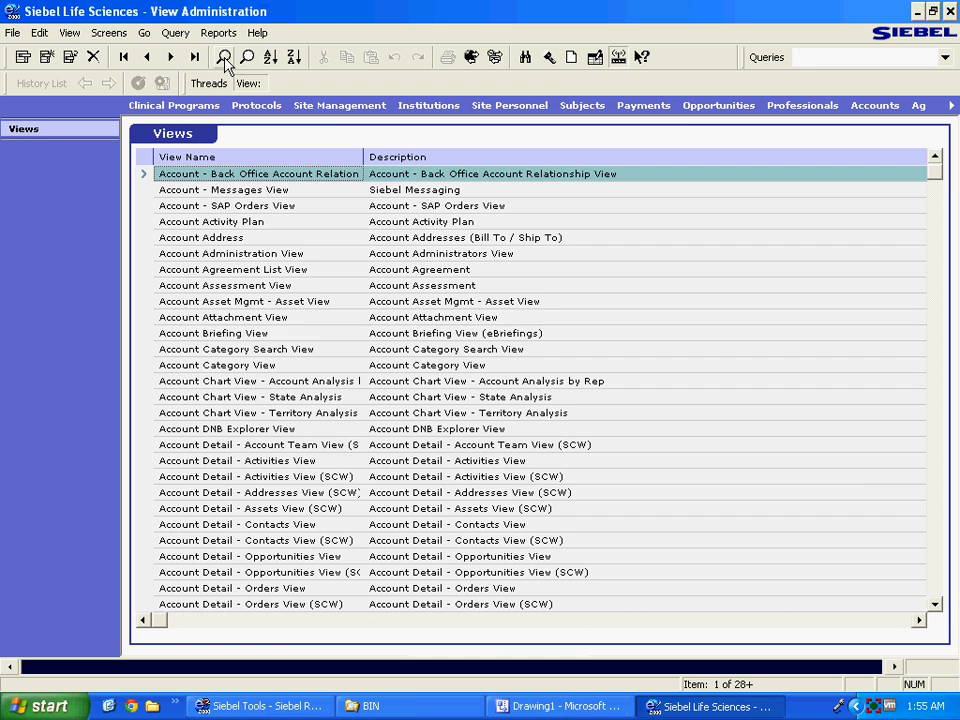
left_click(225, 62)
type("Sample View")
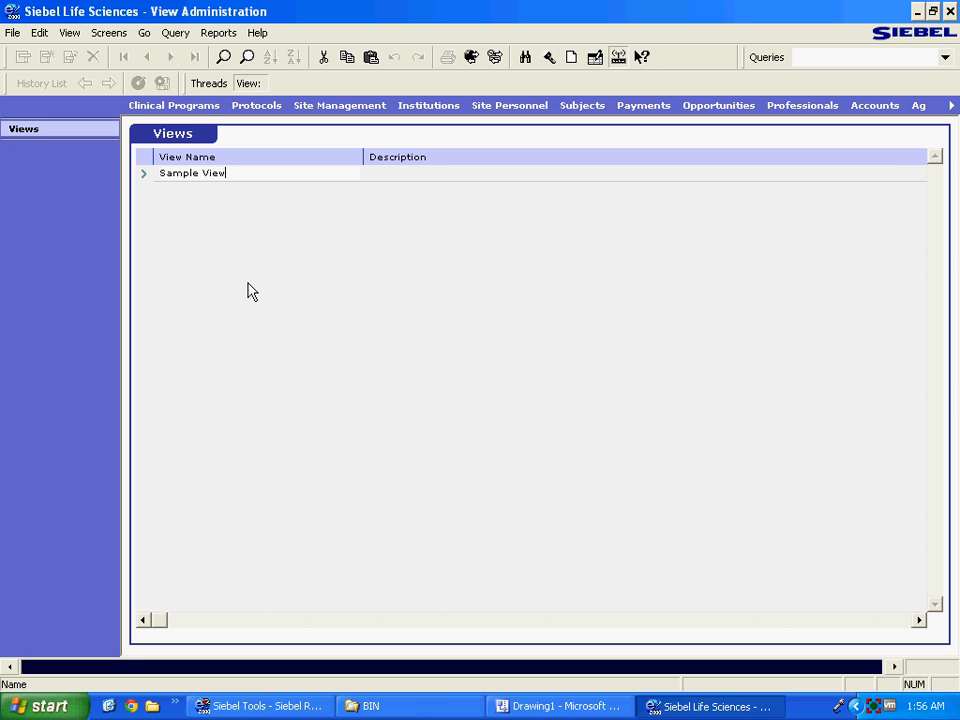
key("Return")
Add and save a new view record named Sample View.
right_click(214, 160)
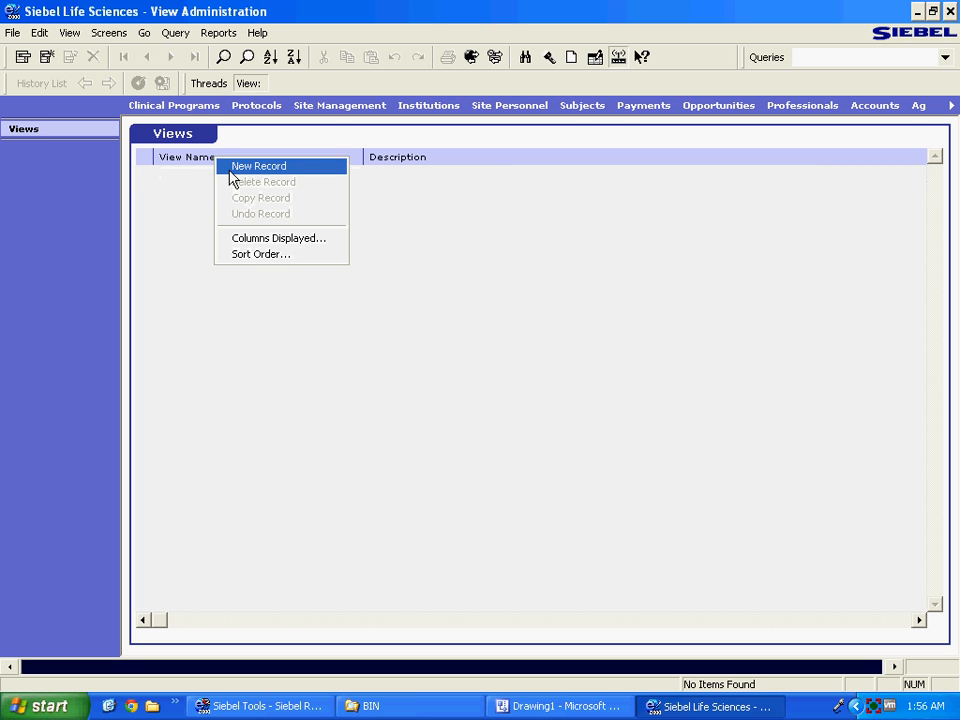
left_click(258, 166)
type("Sample View")
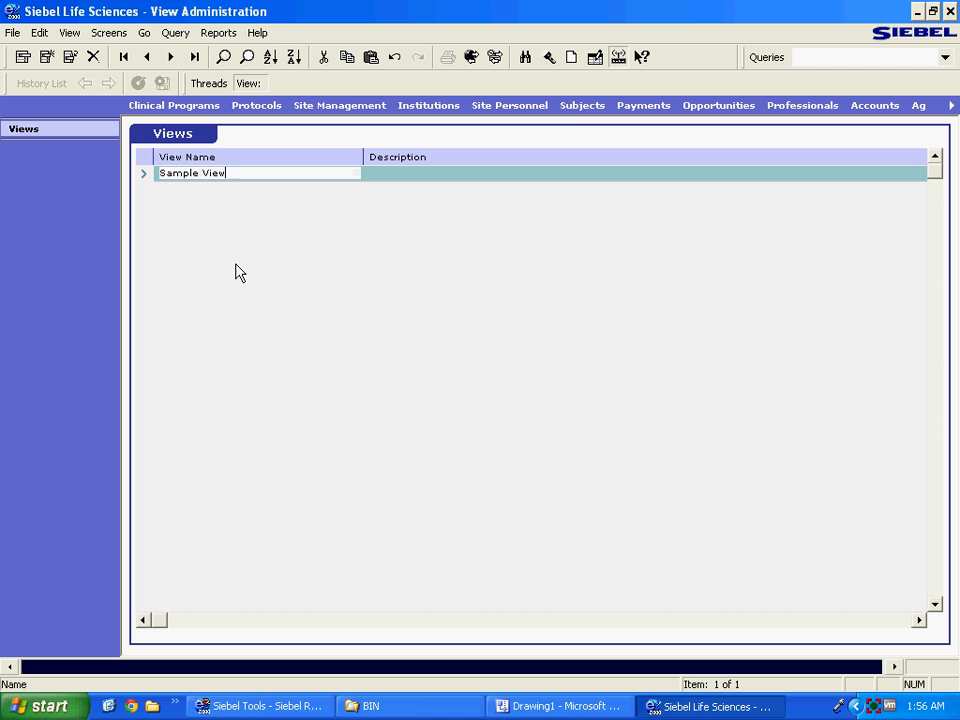
key("ctrl+s")
Requery the views list for Sample View to confirm the new record exists.
left_click(225, 60)
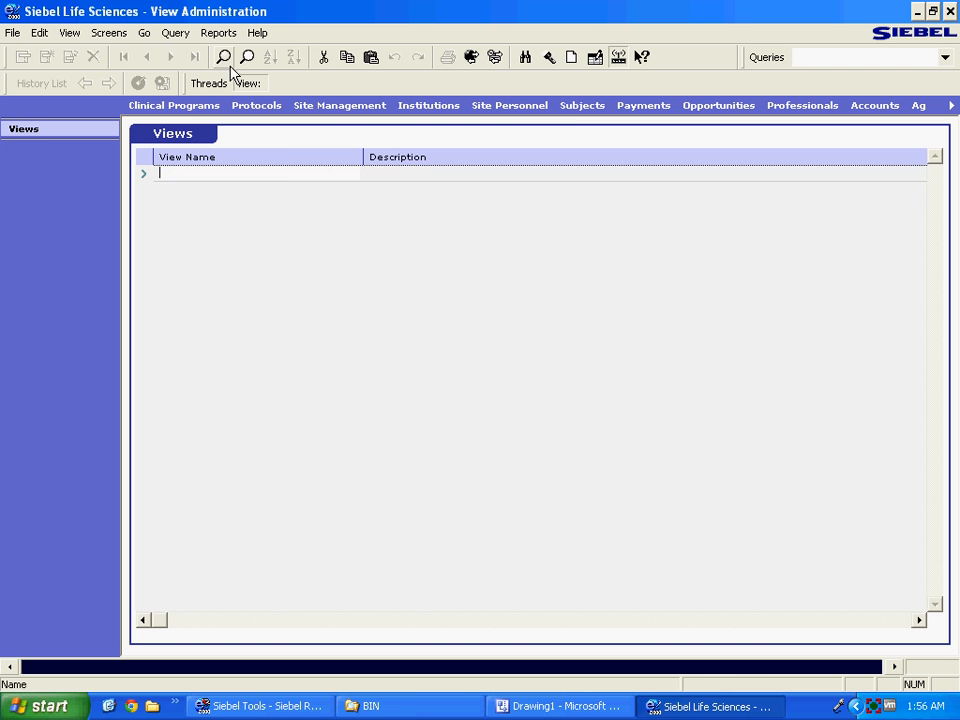
left_click(246, 60)
left_click(225, 60)
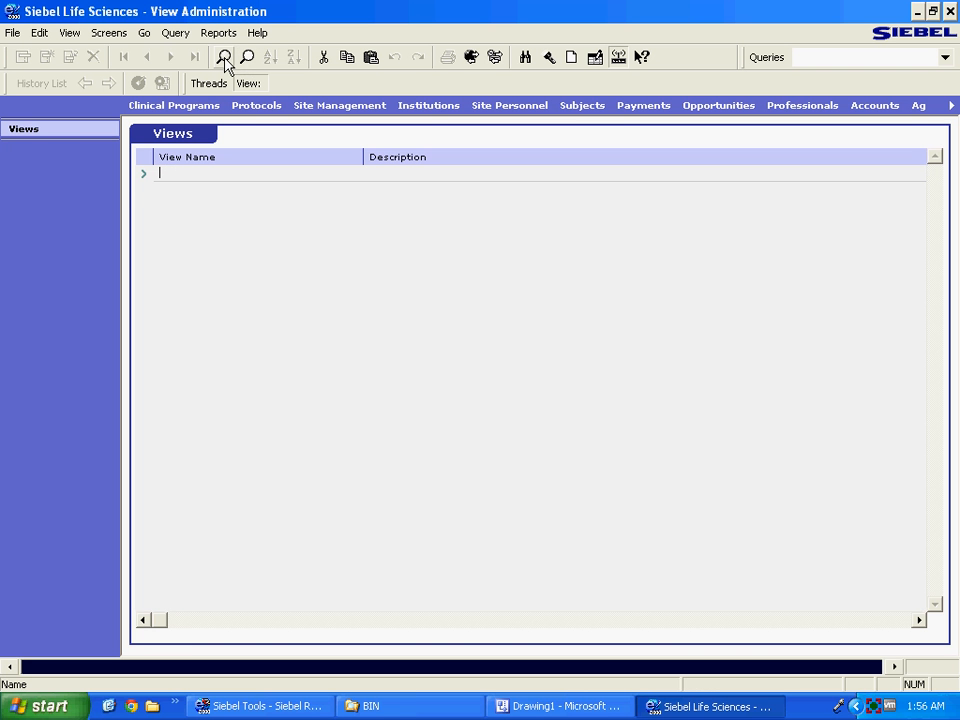
type("Sample View")
key("Return")
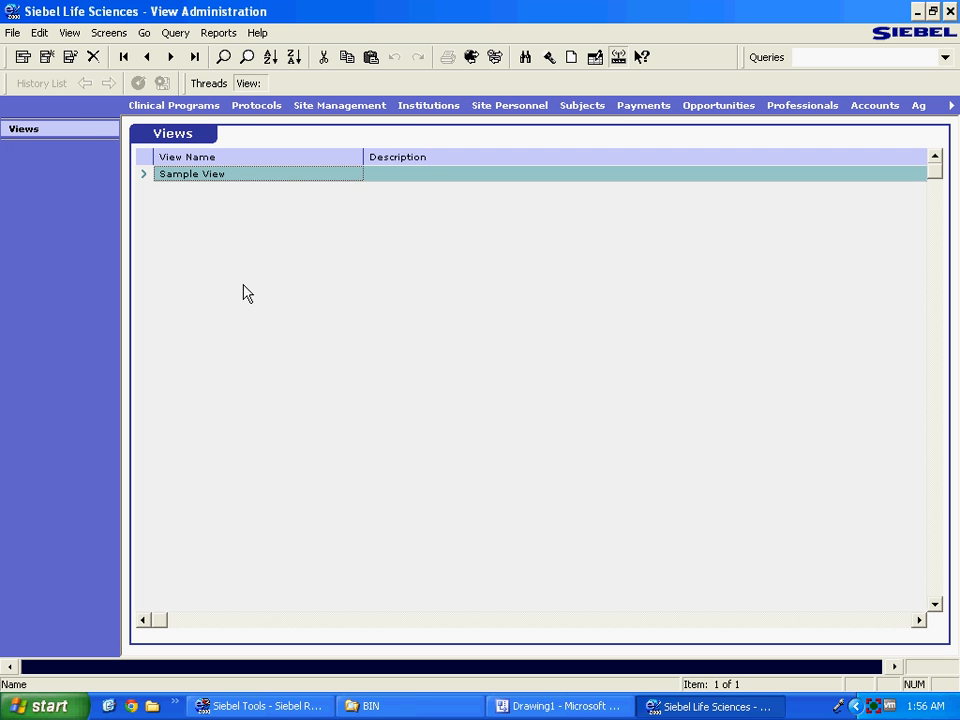
left_click(110, 33)
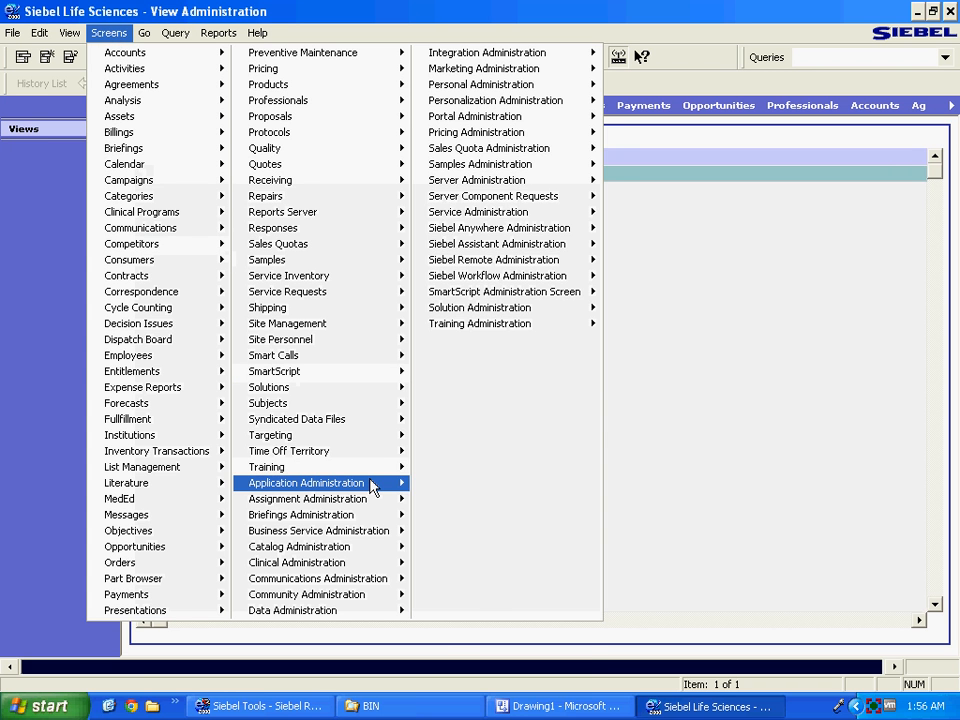
Create a new responsibility named Sample Resp in Responsibility Administration.
mouse_move(372, 485)
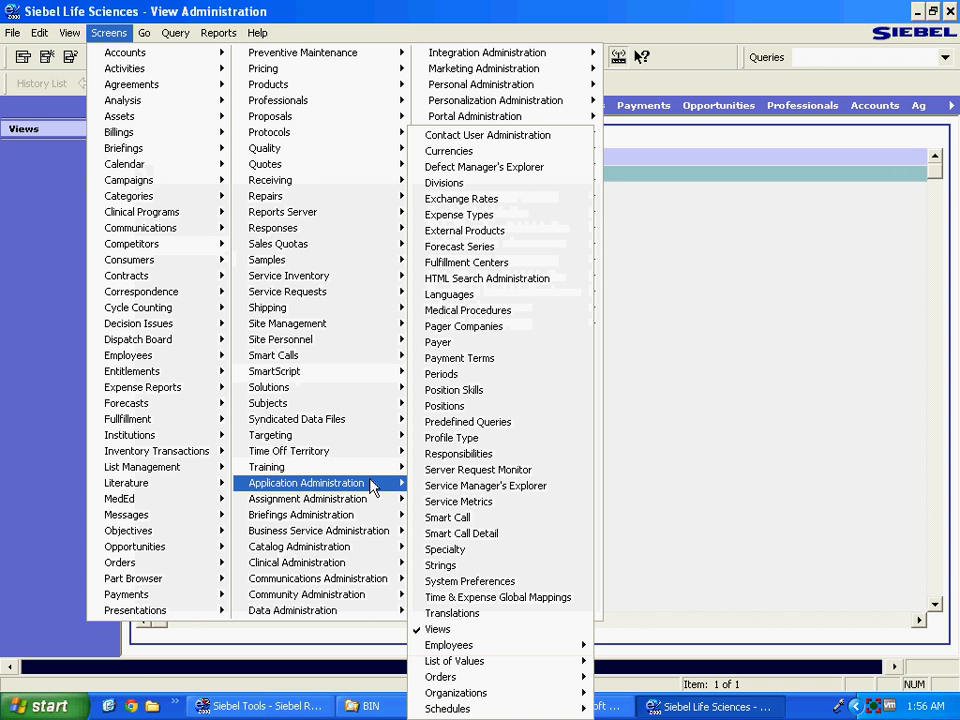
left_click(446, 453)
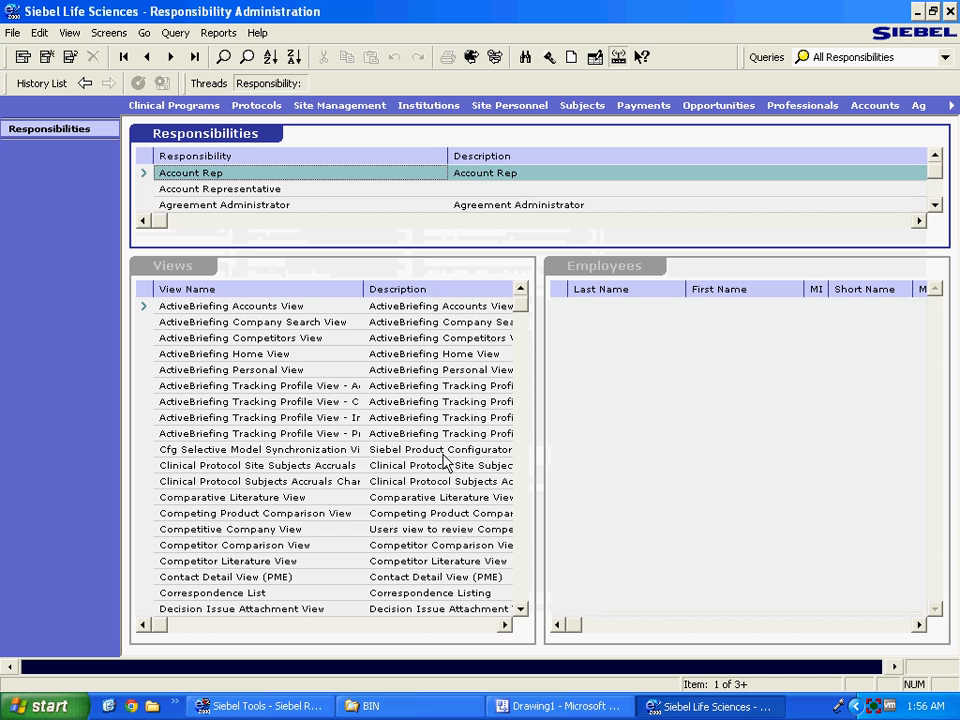
left_click(224, 57)
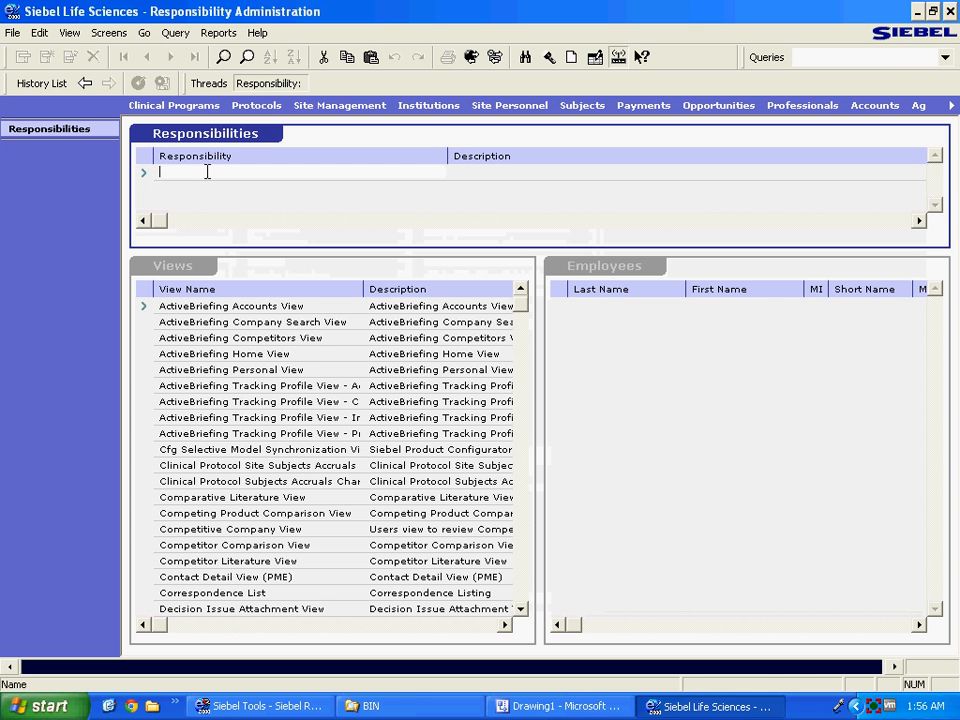
left_click(246, 57)
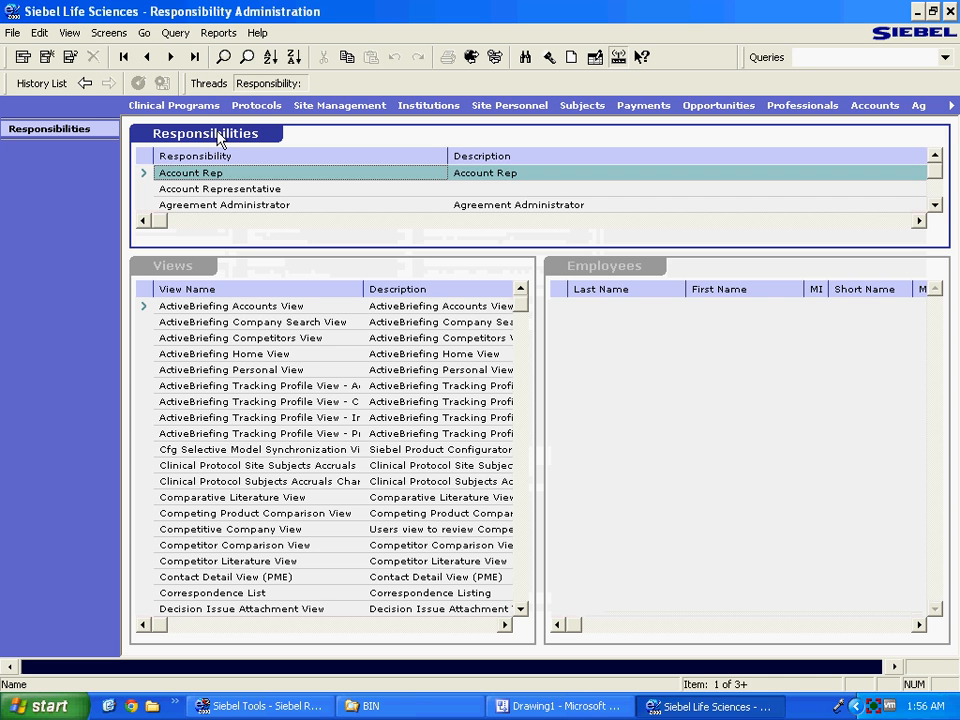
right_click(220, 141)
left_click(228, 143)
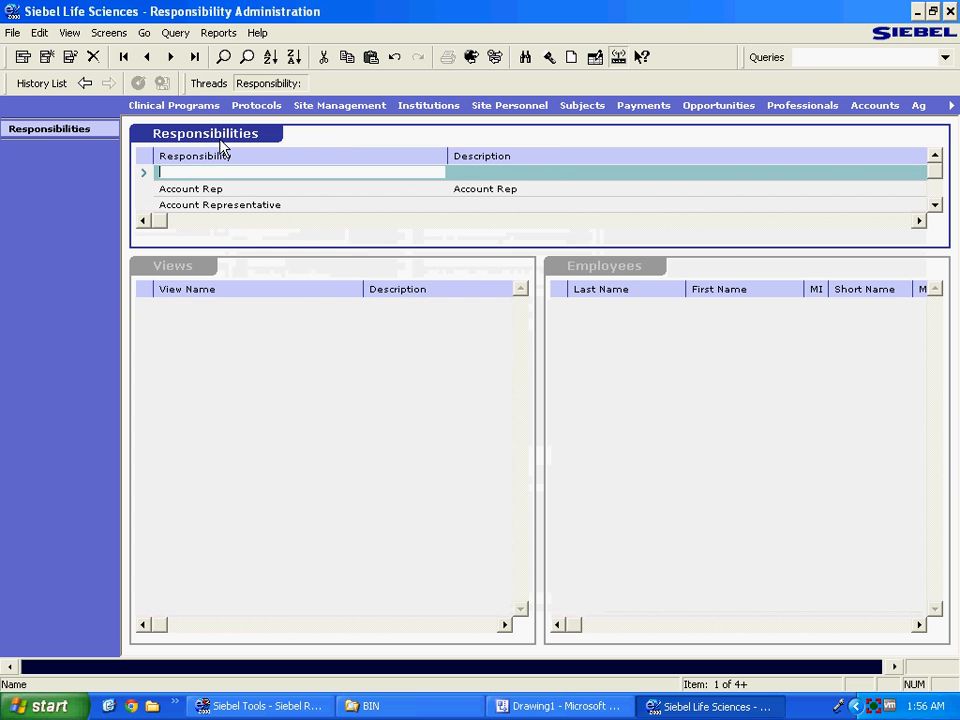
type("Sample ")
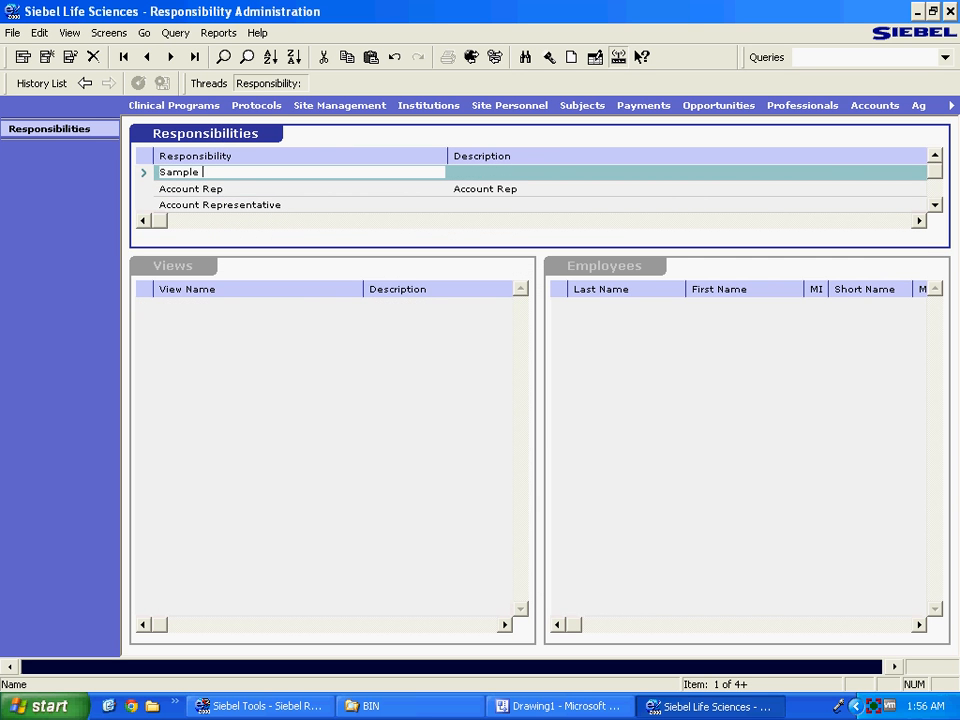
type("Resp")
left_click(196, 494)
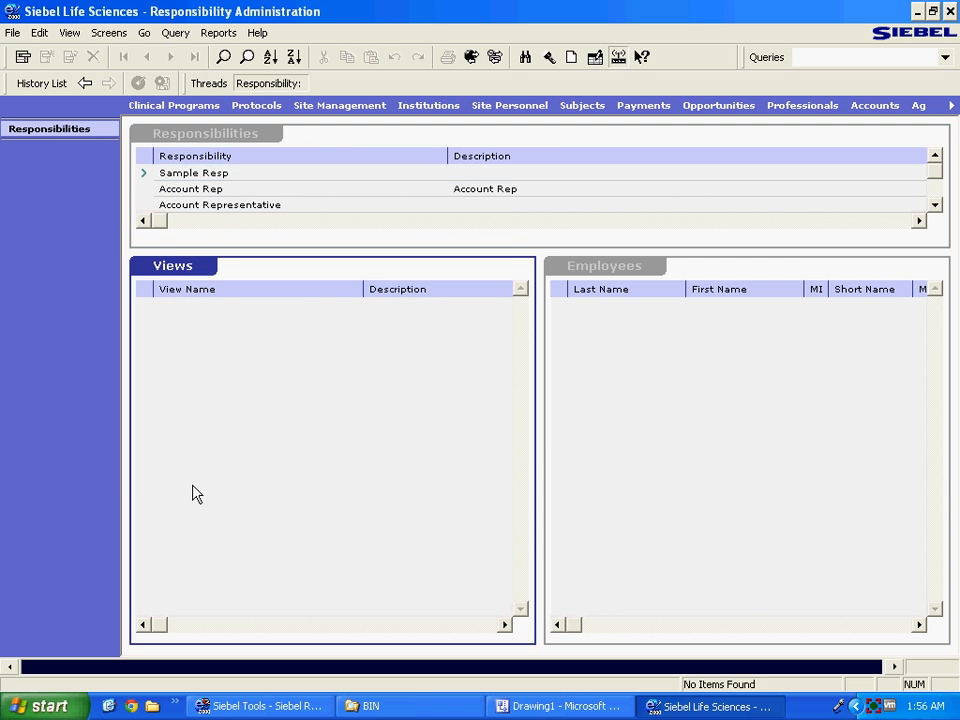
Add Sample View to the Sample Resp responsibility's views.
right_click(199, 410)
left_click(222, 414)
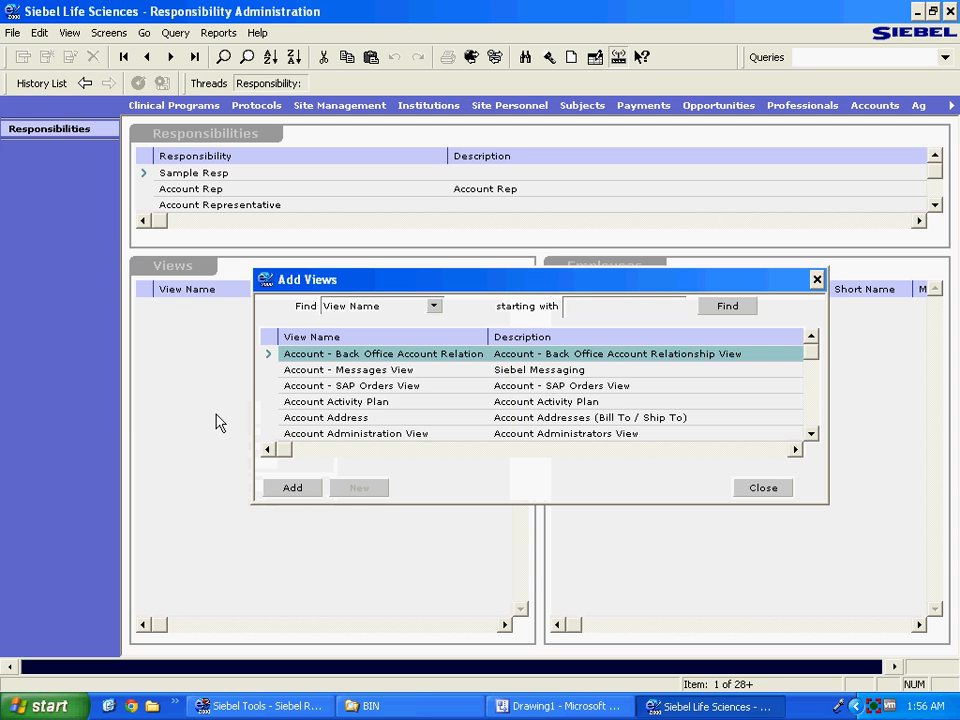
type("Sample View")
key("Return")
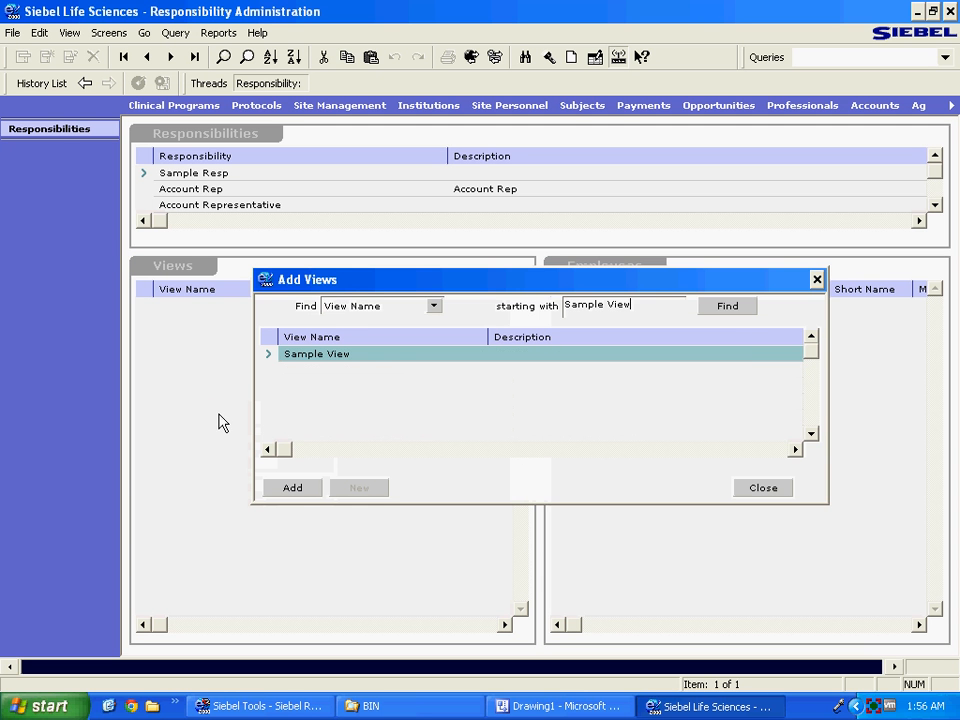
left_click(294, 489)
left_click(642, 378)
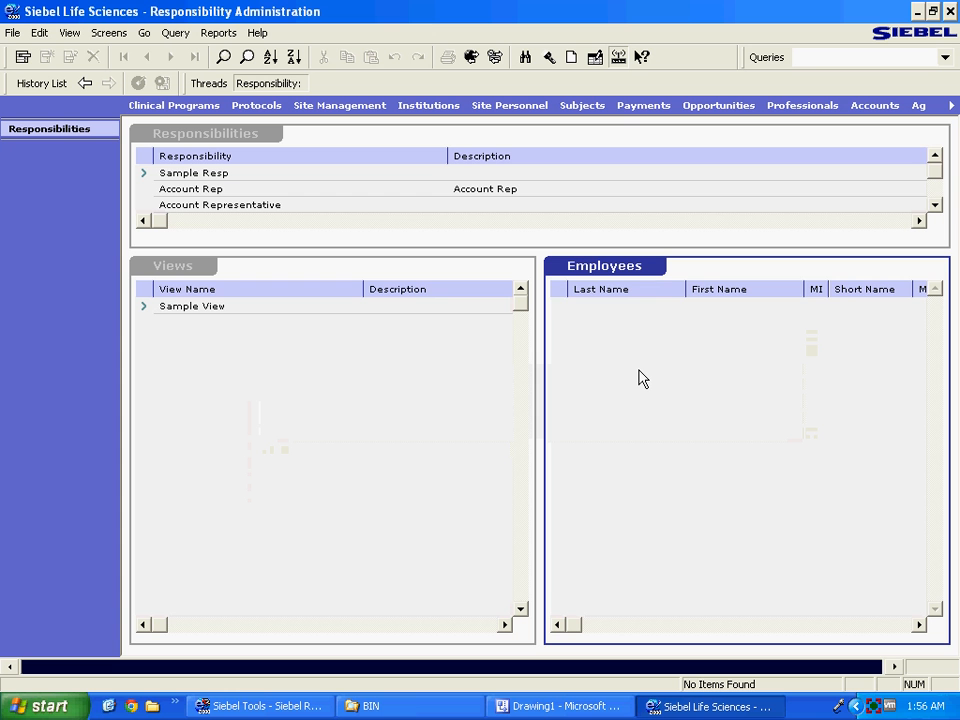
Add the administrator employee, found by last name 'admin', to Sample Resp.
right_click(642, 378)
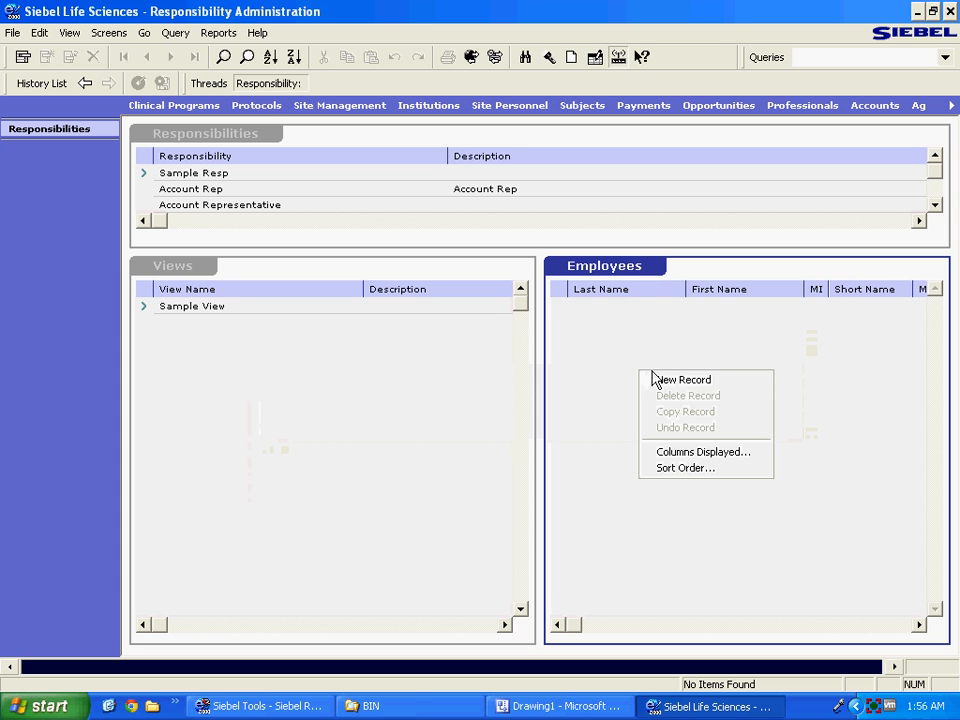
left_click(653, 376)
type("admin")
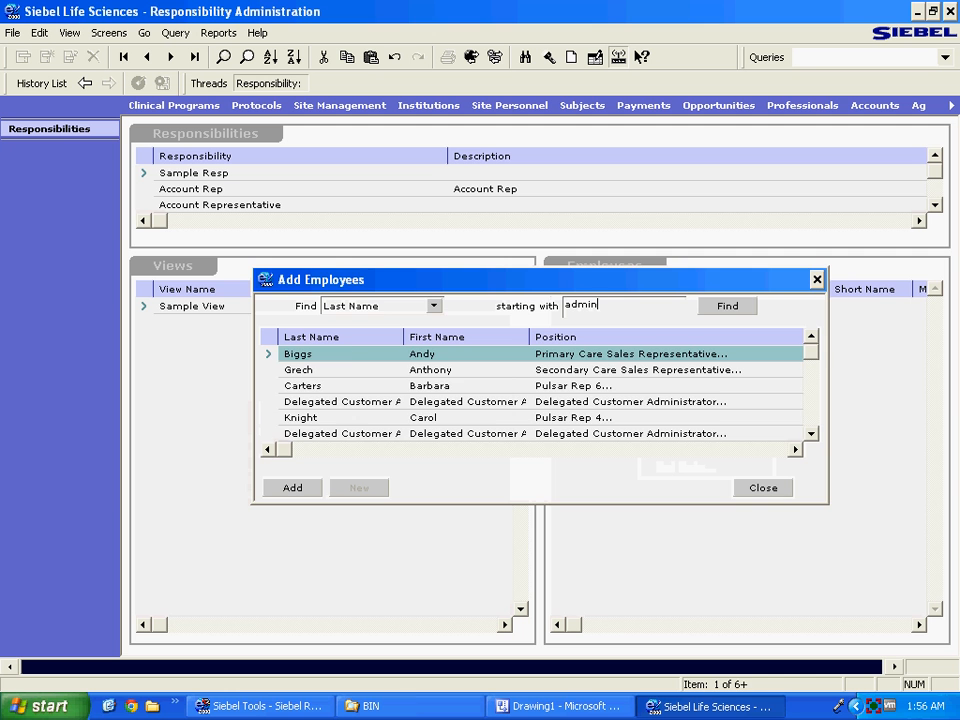
key("Return")
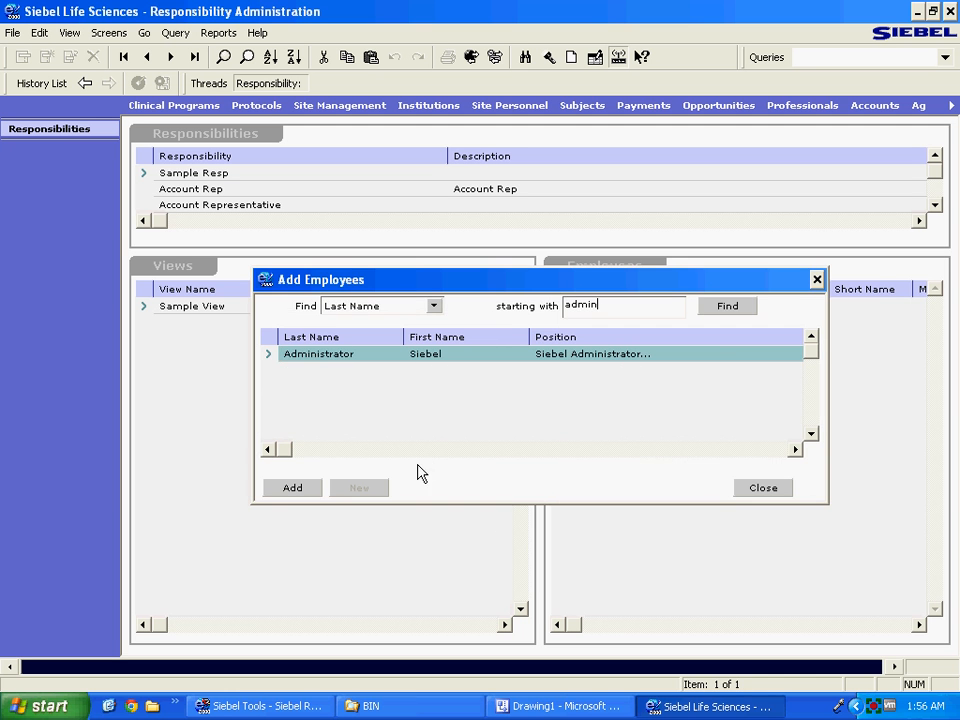
left_click(306, 490)
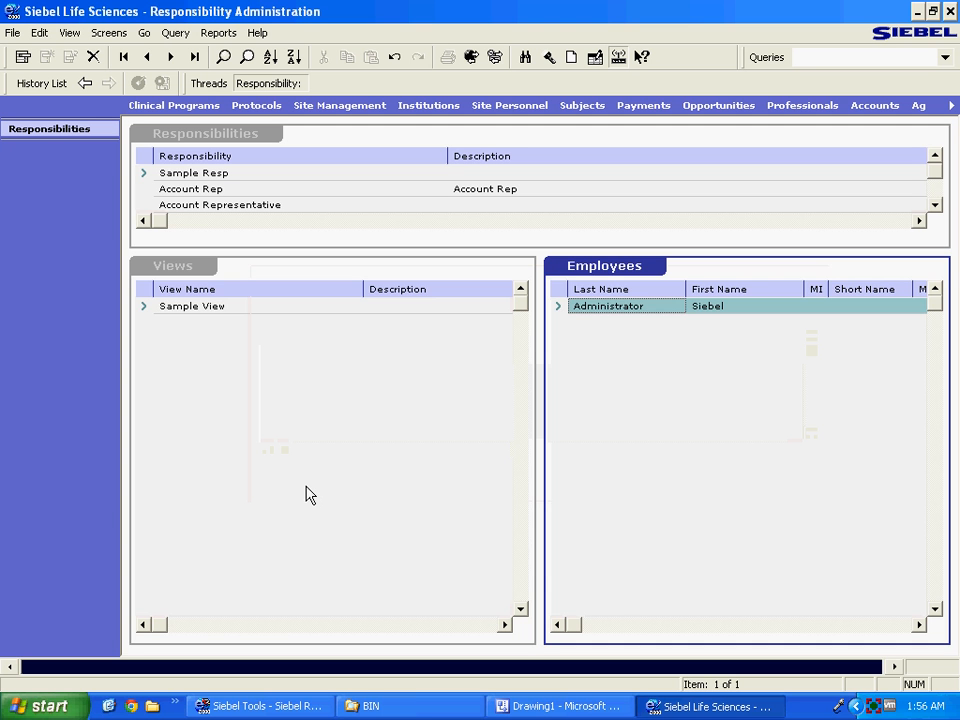
left_click(306, 490)
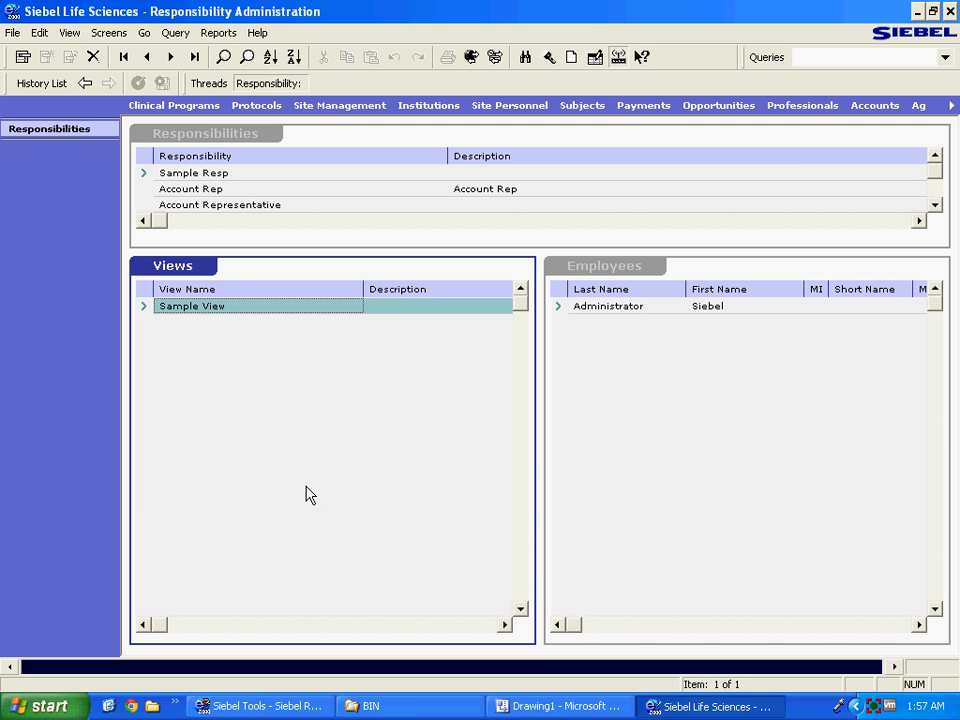
left_click(386, 706)
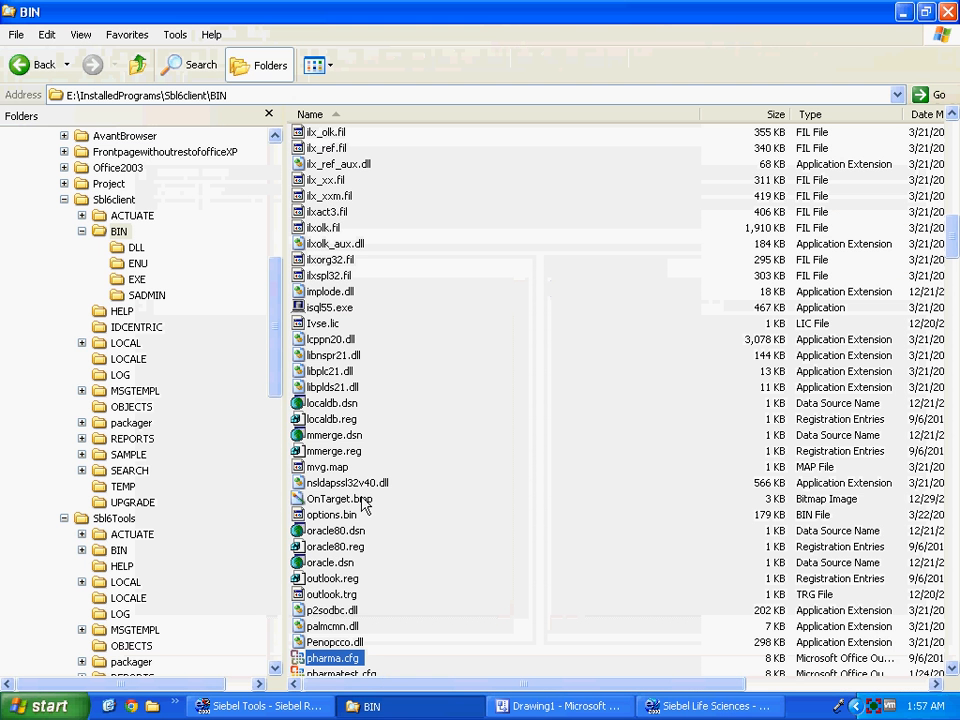
left_click(327, 672)
double_click(330, 642)
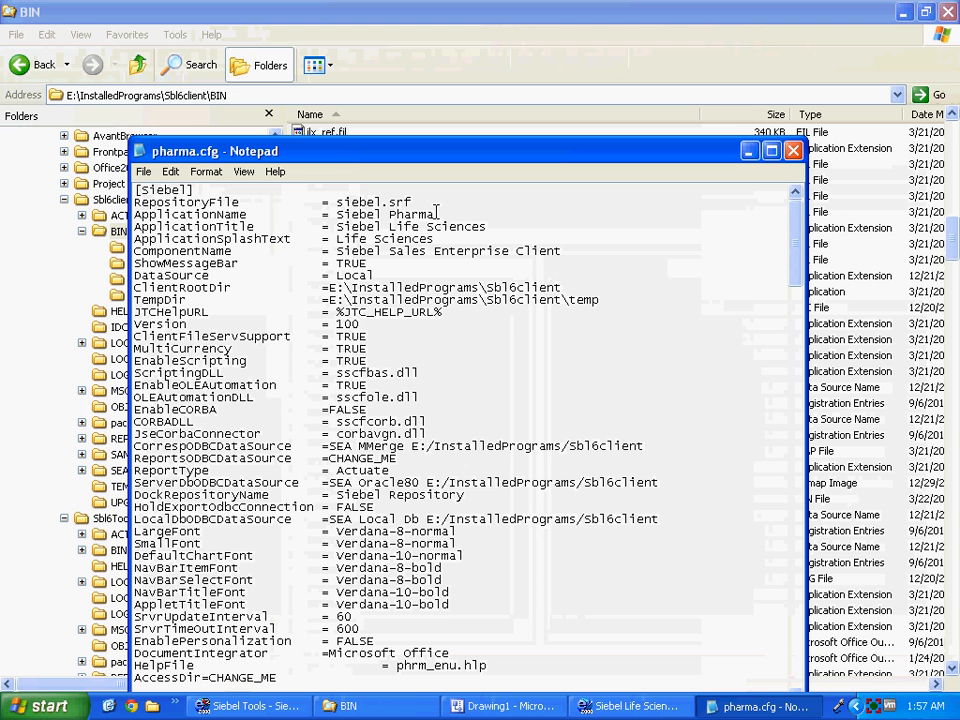
left_click_drag(435, 215, 334, 214)
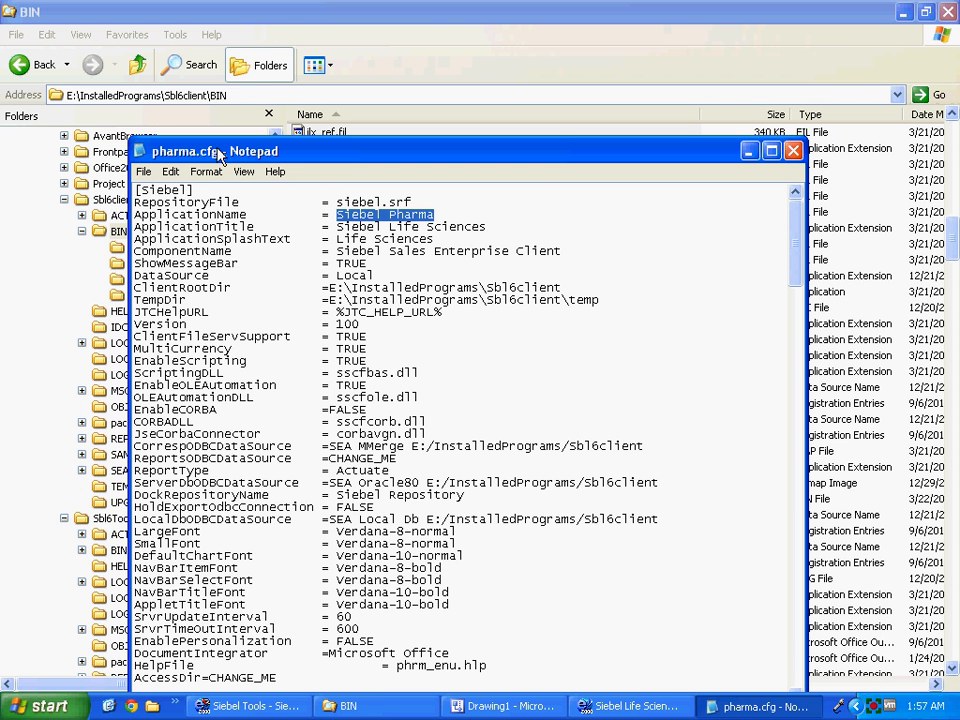
left_click(793, 152)
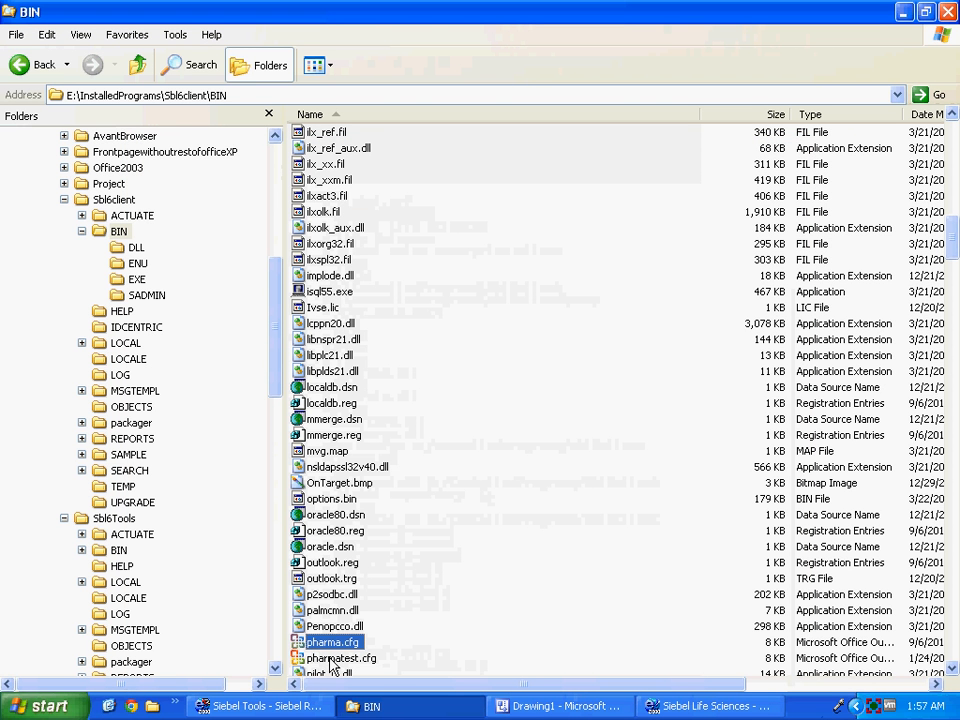
Paste a copy of pharma.cfg, rename it pharmasample.cfg, and open it in Notepad.
key("ctrl+v")
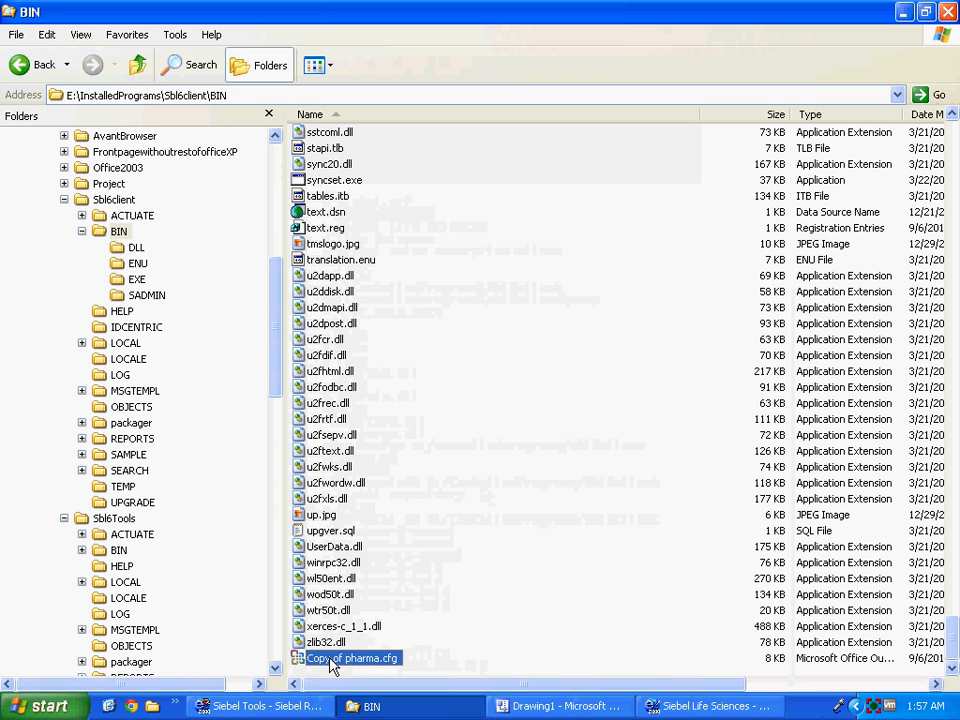
left_click(333, 660)
left_click_drag(347, 658, 294, 658)
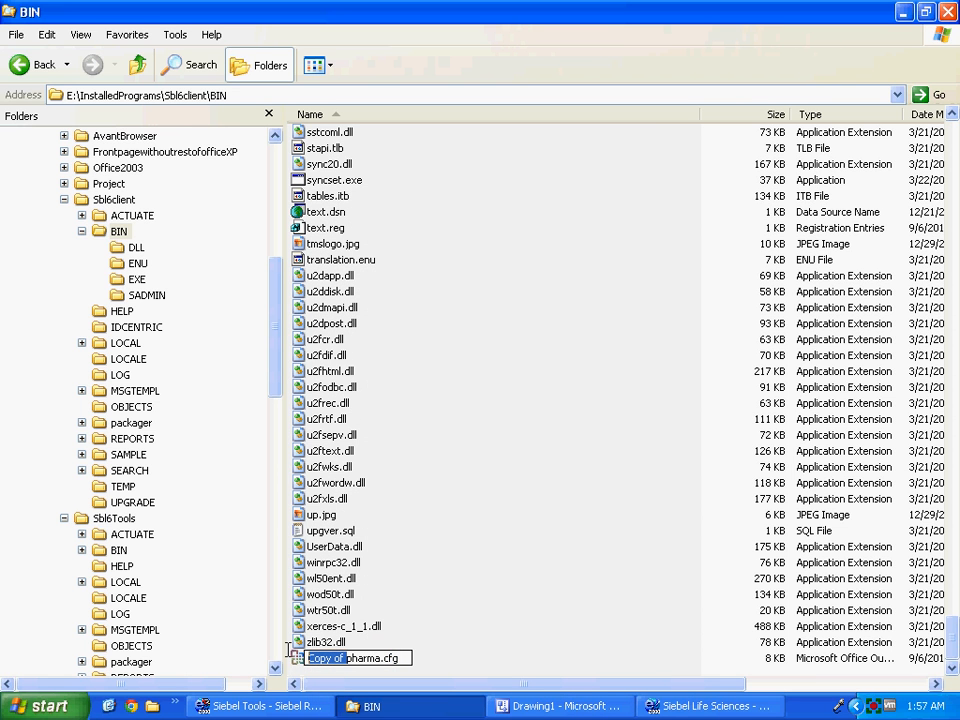
key("Delete")
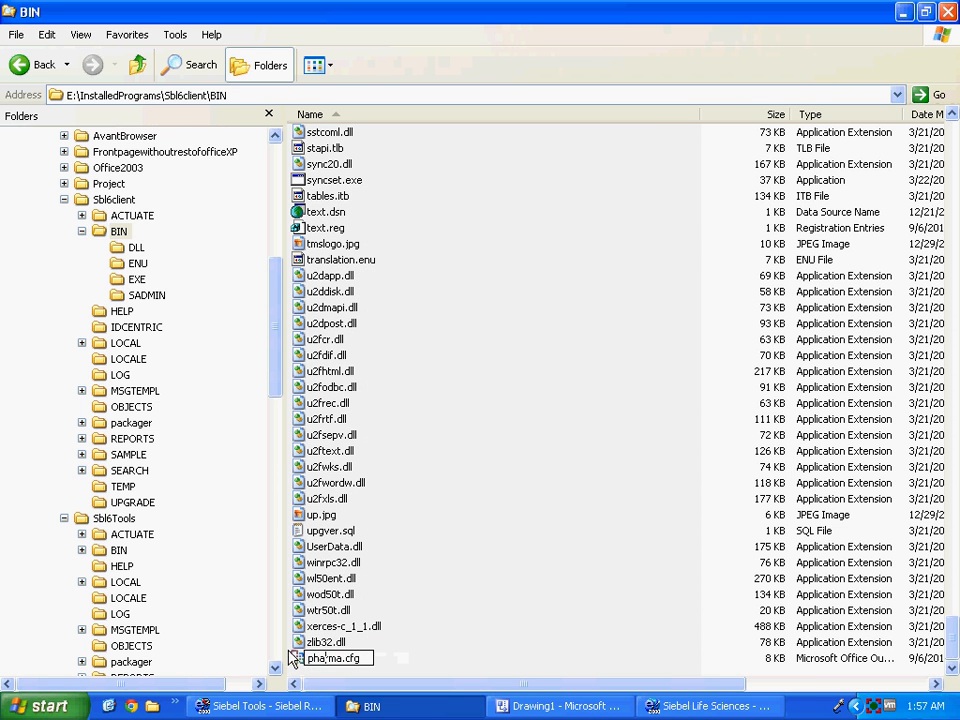
type("sample")
key("Return")
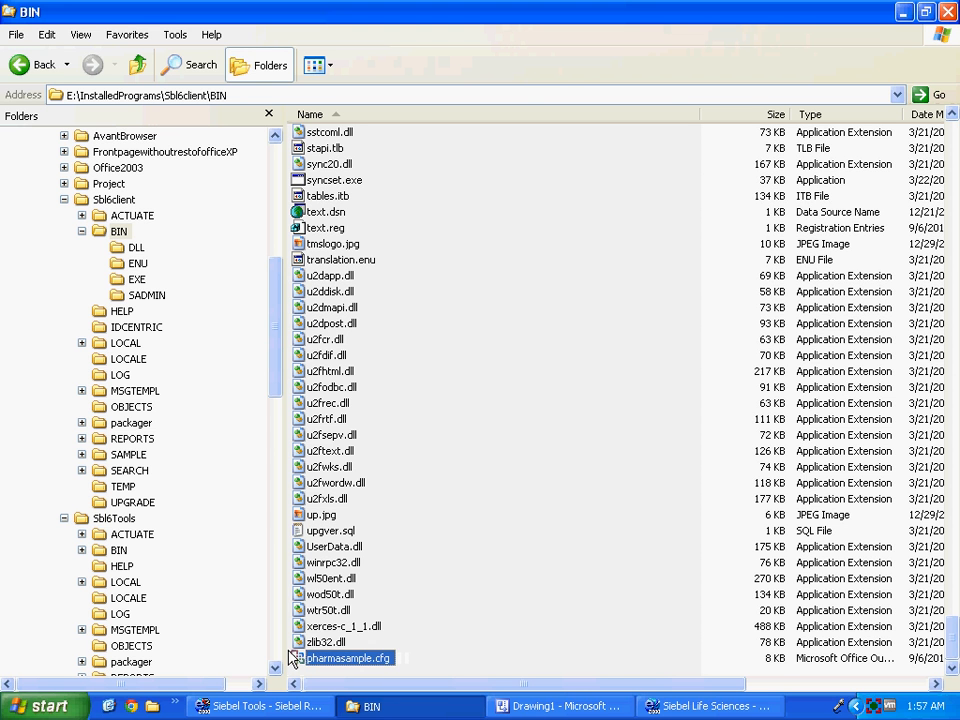
double_click(295, 657)
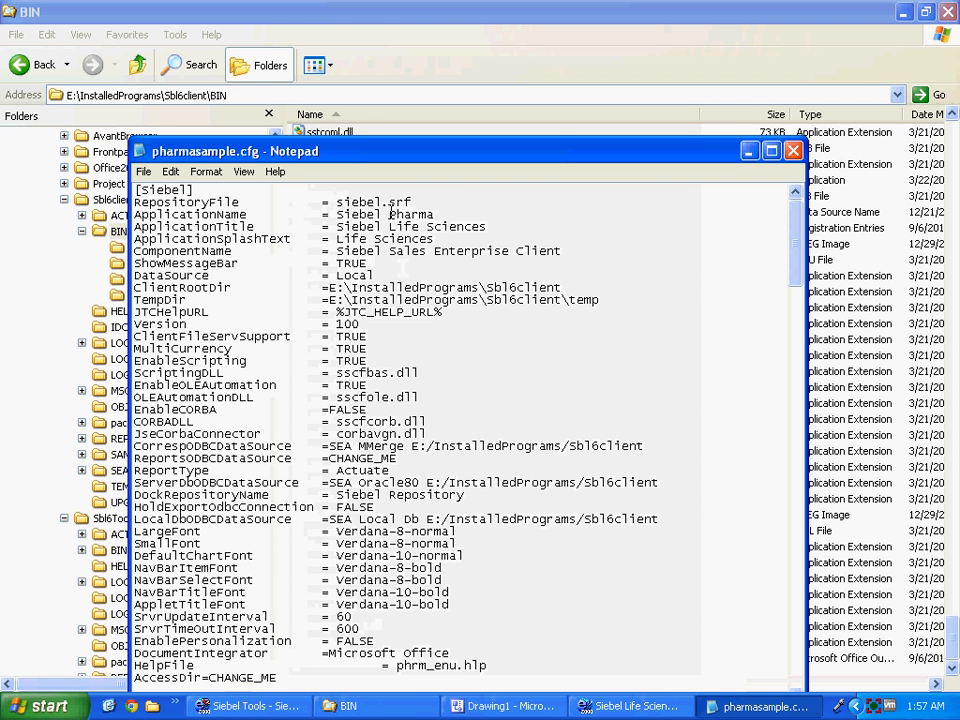
Replace the ApplicationName value with Sample Application, copied from Siebel Tools' Applications list.
left_click_drag(390, 214, 338, 214)
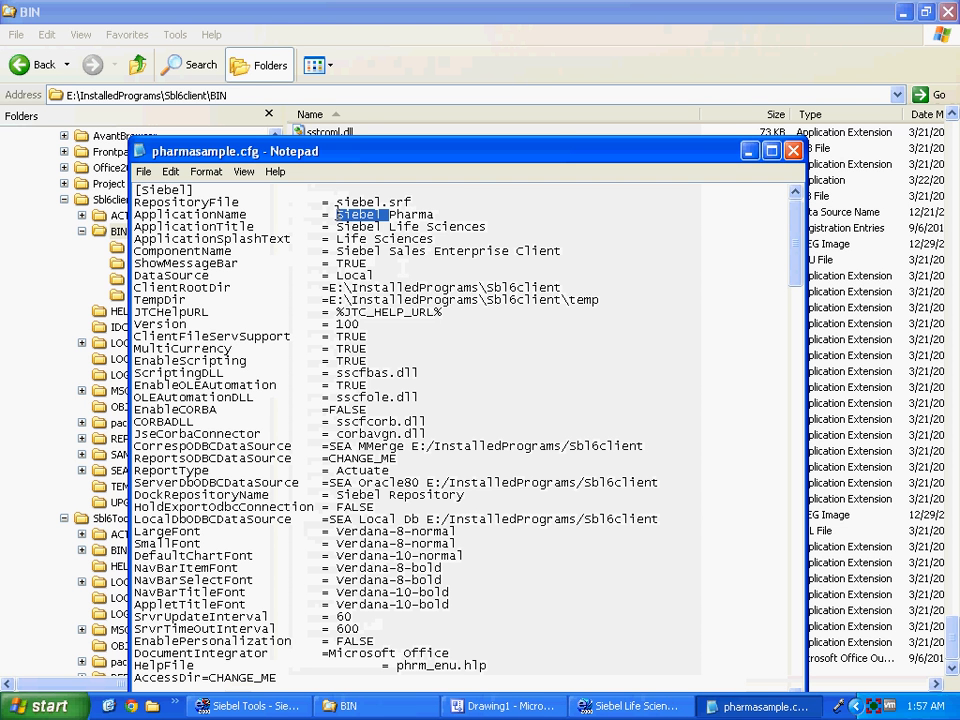
key("Delete")
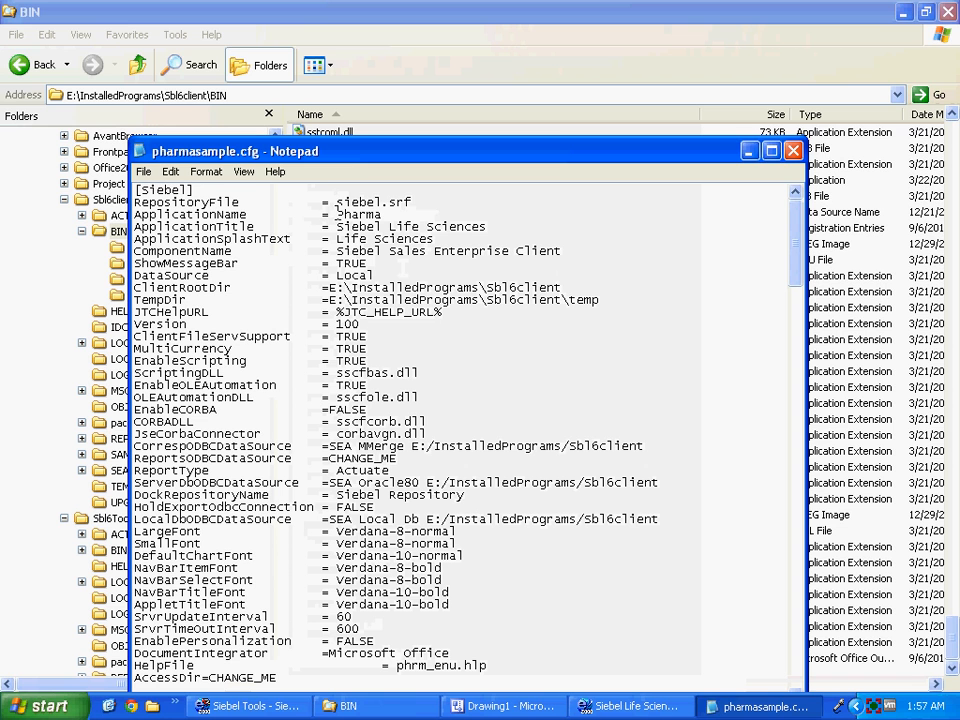
left_click(265, 708)
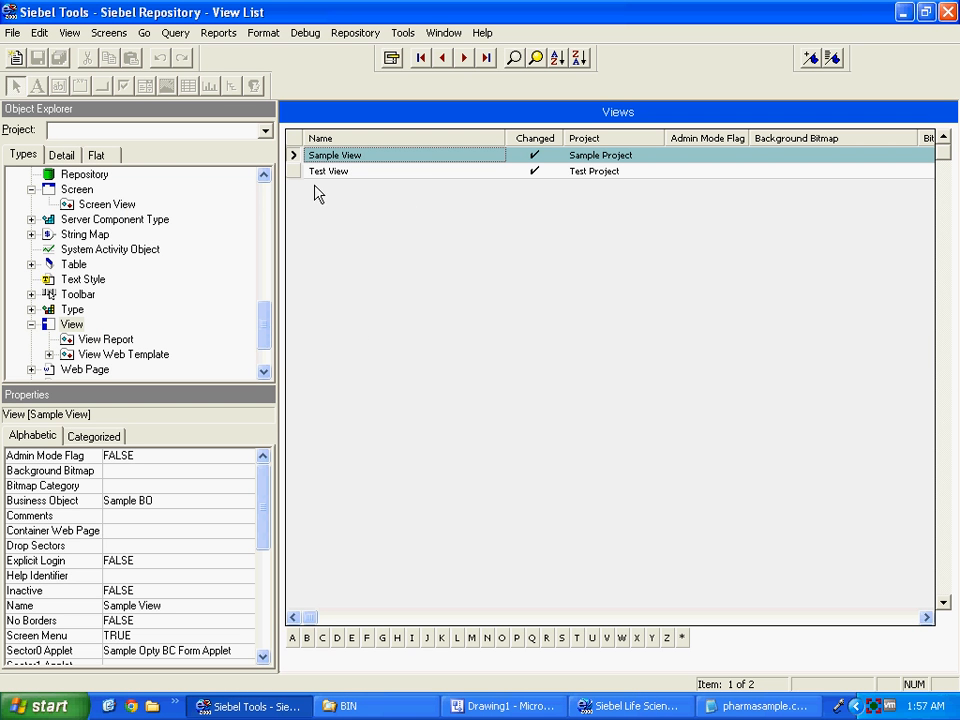
scroll(264, 198, "up", 15)
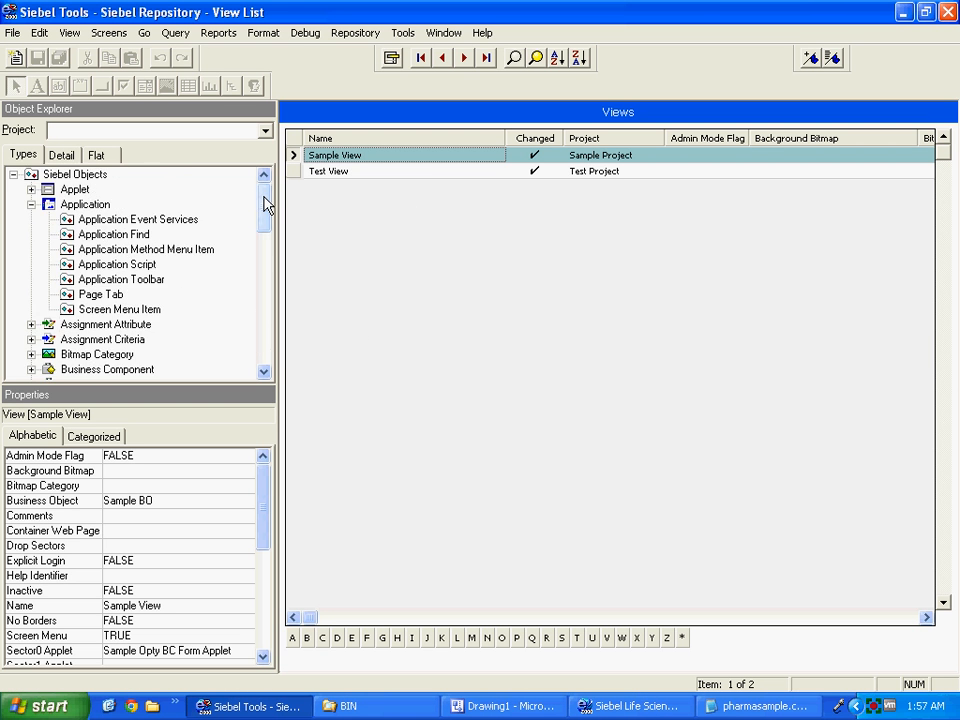
left_click(68, 204)
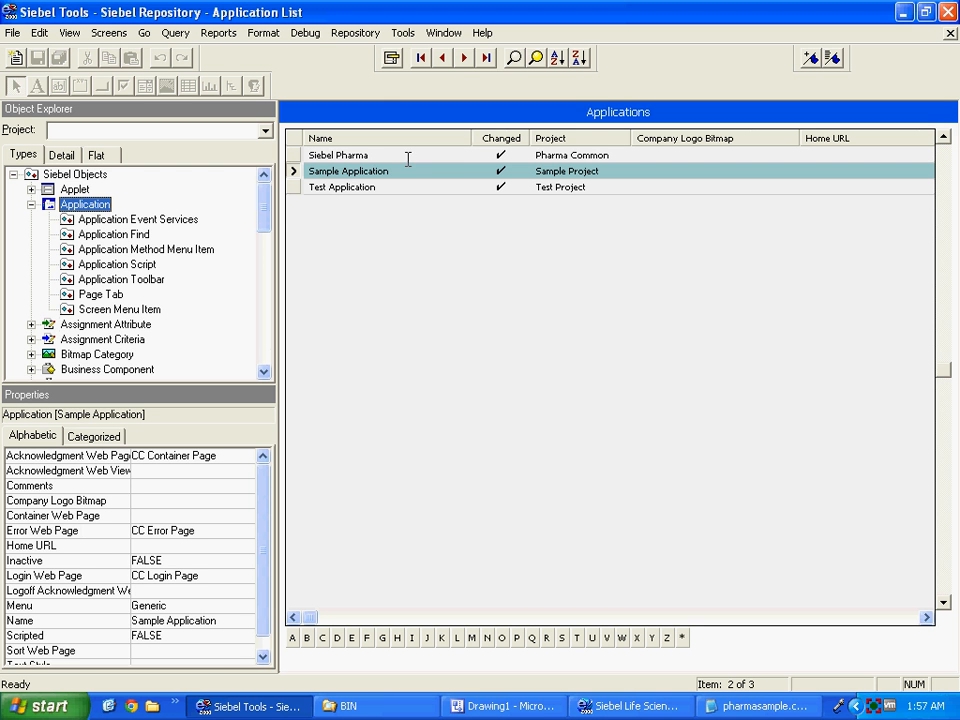
left_click(406, 171)
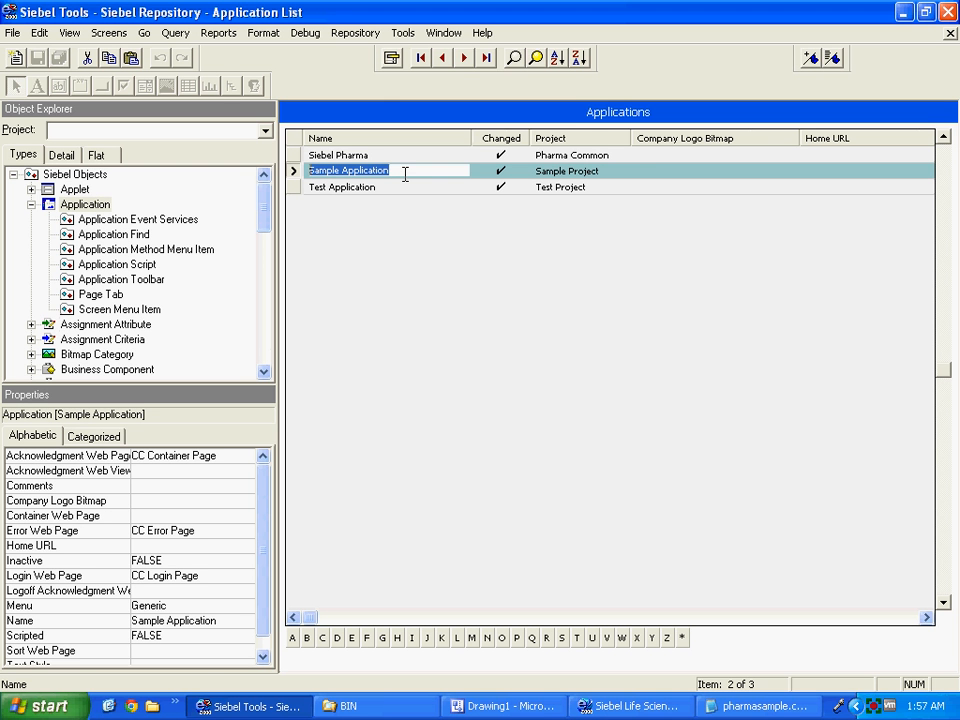
left_click(716, 705)
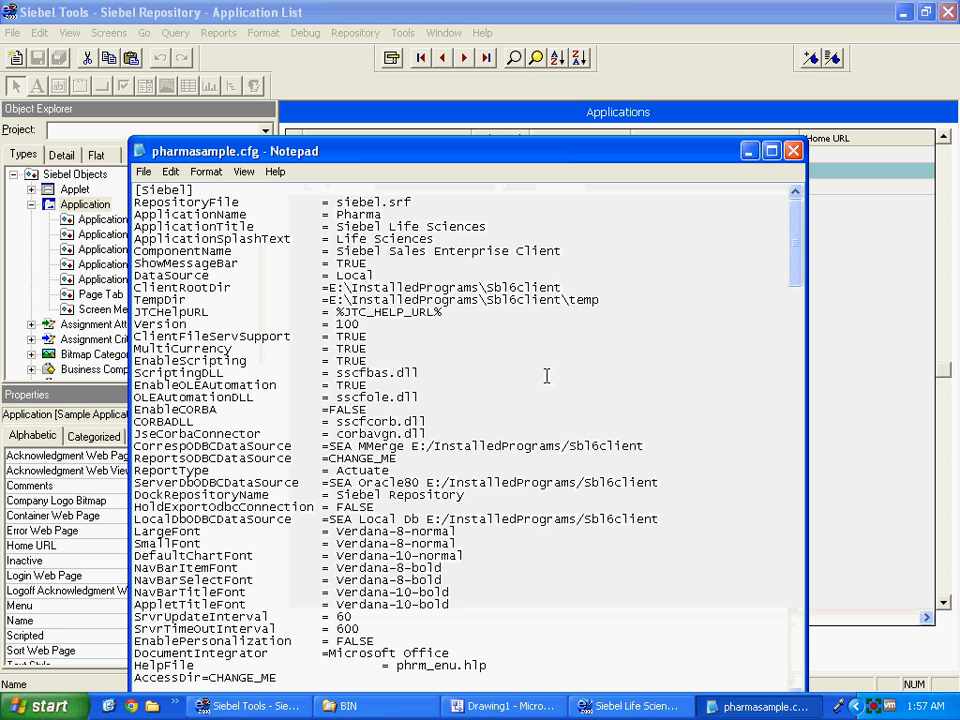
double_click(373, 214)
key("ctrl+v")
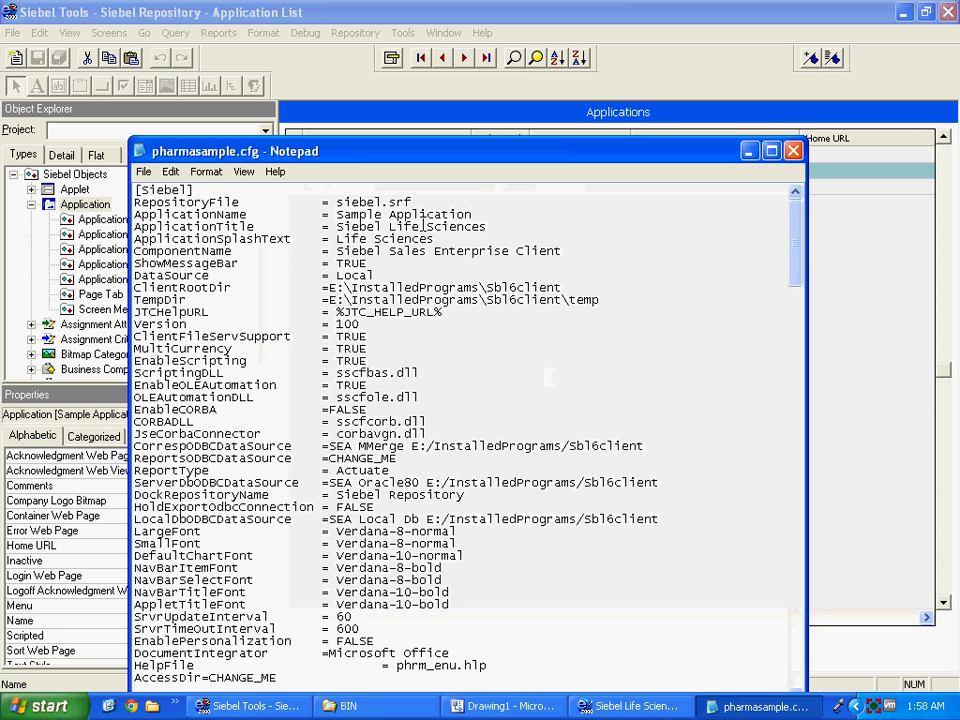
Set ApplicationTitle to 'Sample Application - Title' and save pharmasample.cfg.
left_click_drag(478, 226, 337, 227)
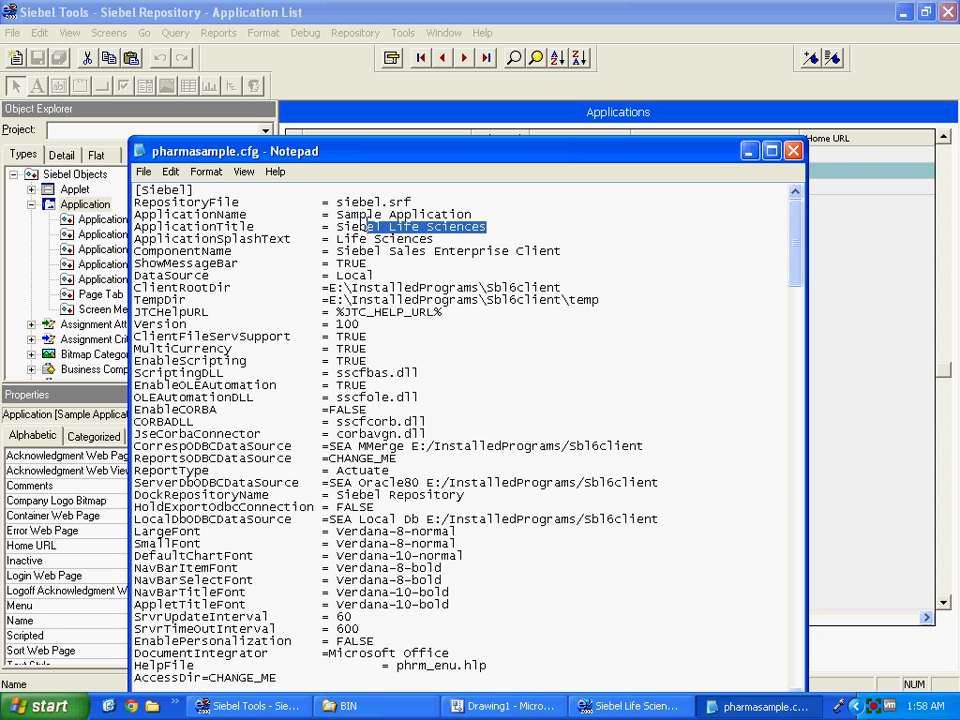
key("ctrl+v")
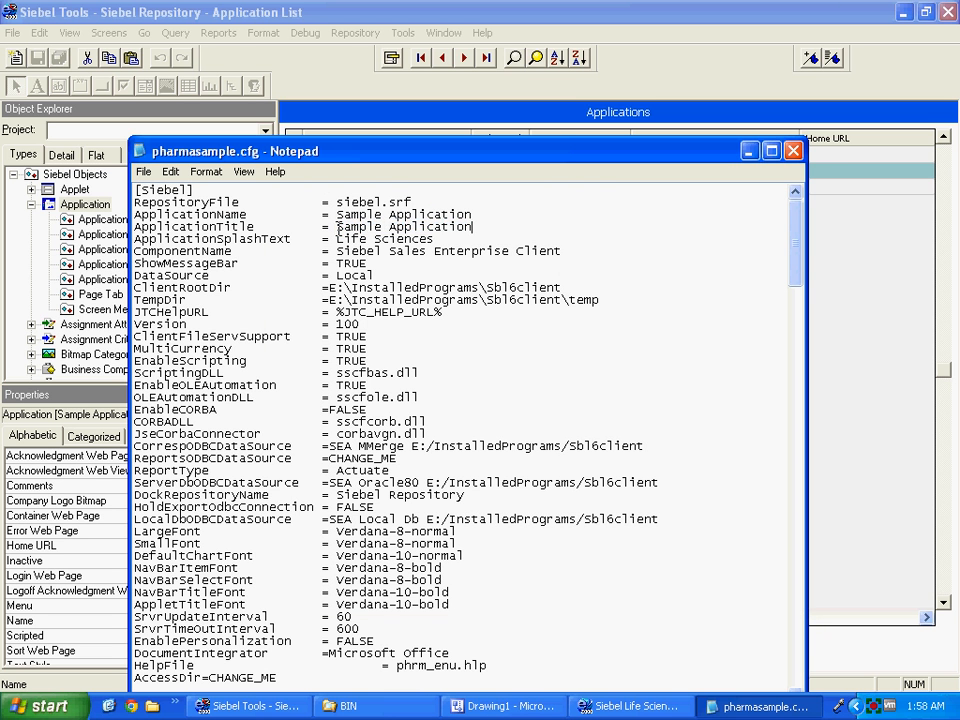
type("- Title")
left_click(793, 151)
left_click(401, 410)
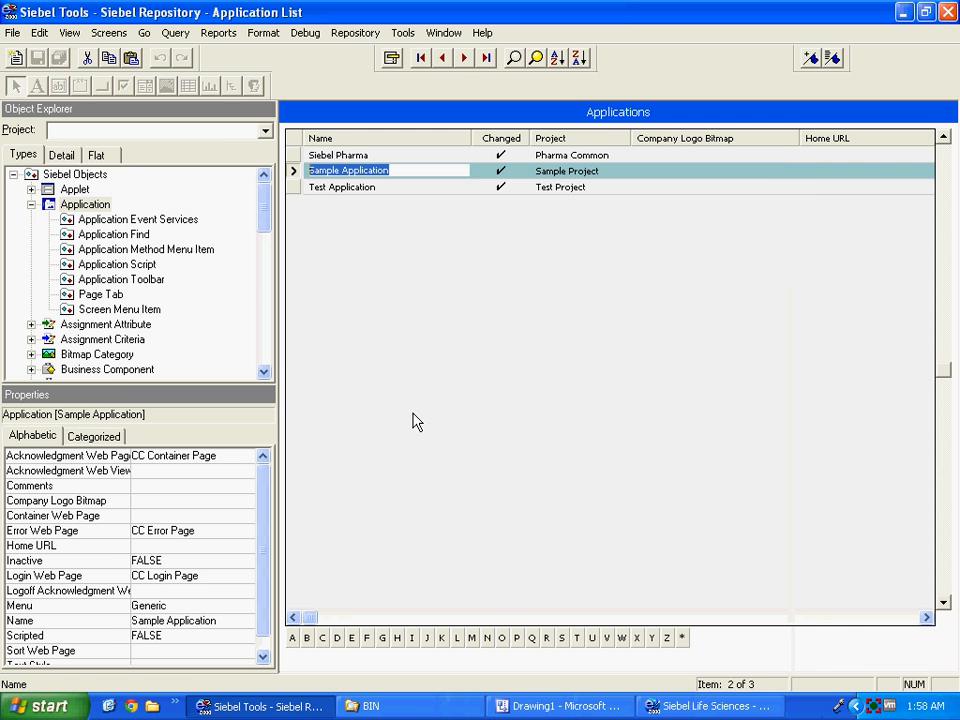
Duplicate the Siebel Life Sciences shortcut and rename the copy 'Sample Siebel Life Sciences'.
left_click(425, 708)
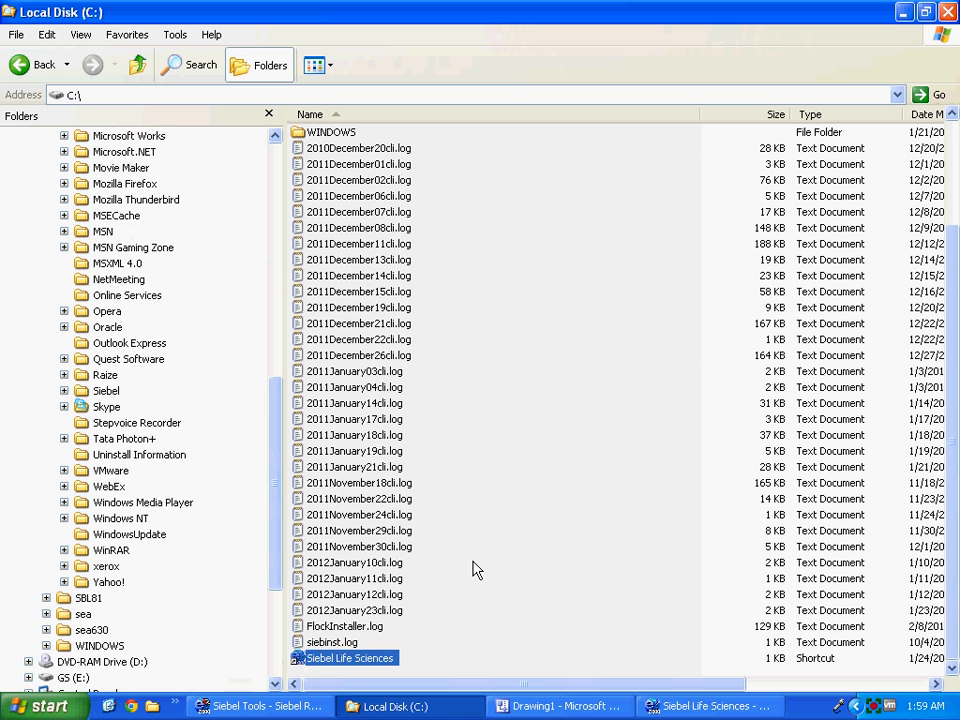
right_click(302, 661)
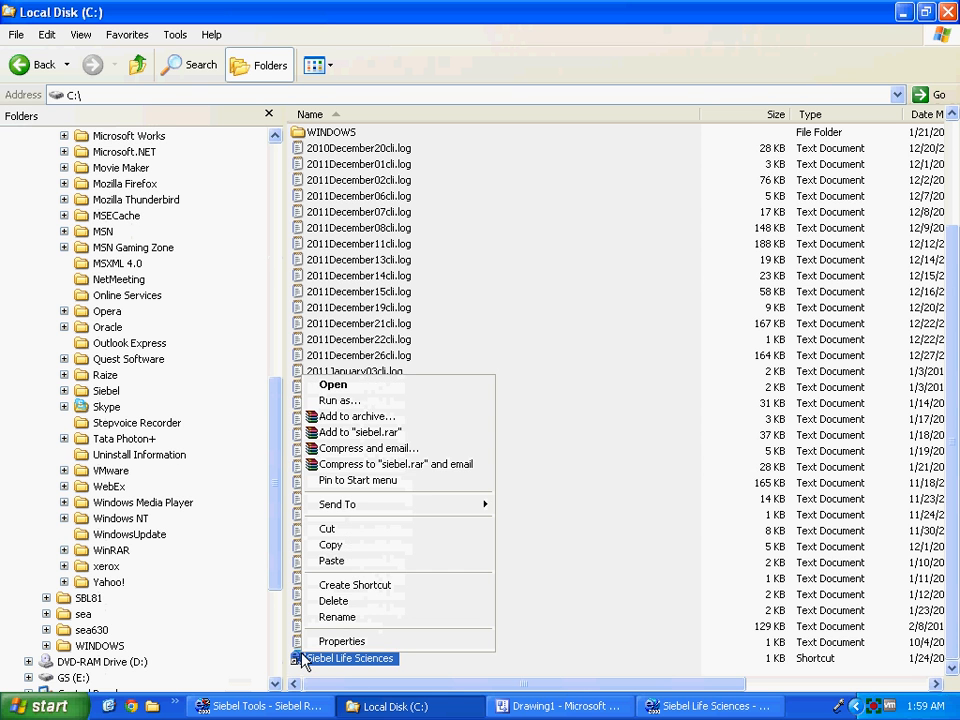
left_click(410, 547)
right_click(442, 651)
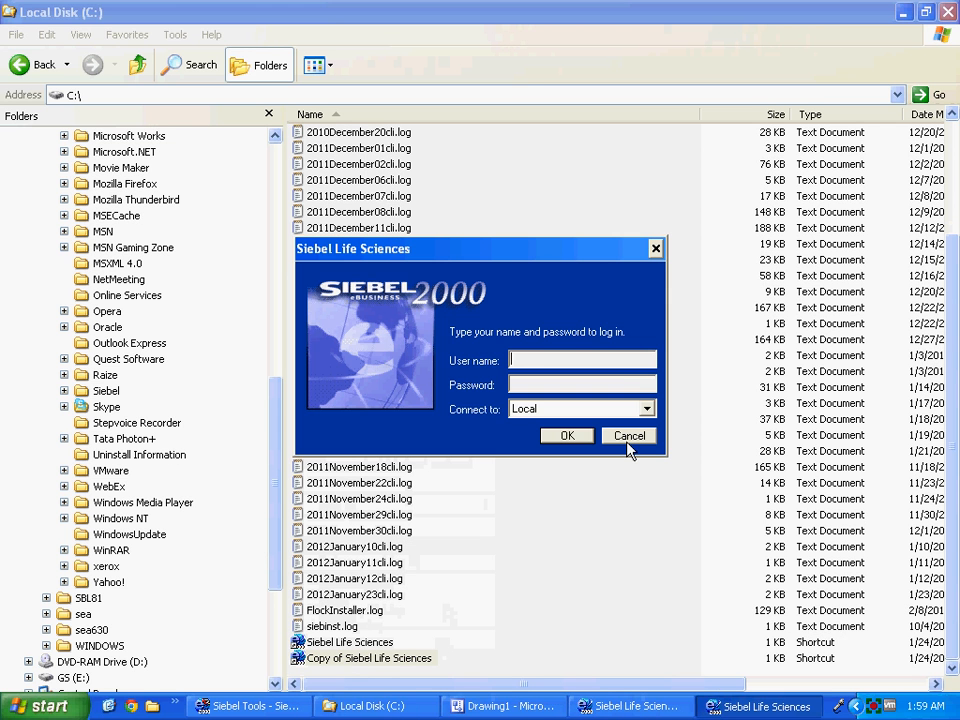
left_click(627, 437)
left_click(349, 658)
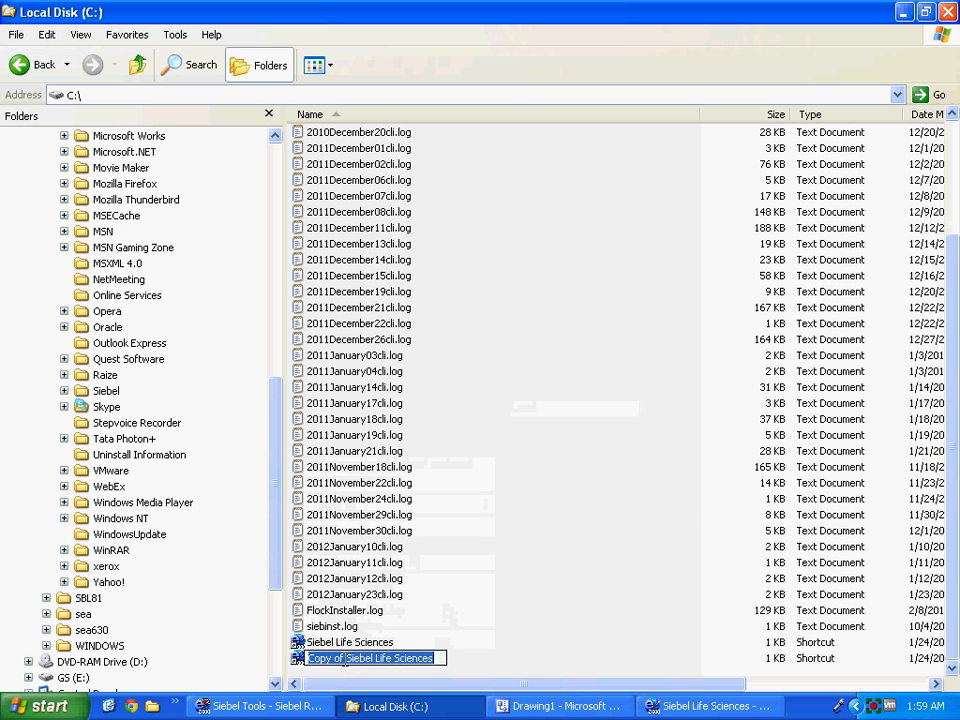
left_click(345, 658)
left_click_drag(345, 658, 261, 649)
type("Sample")
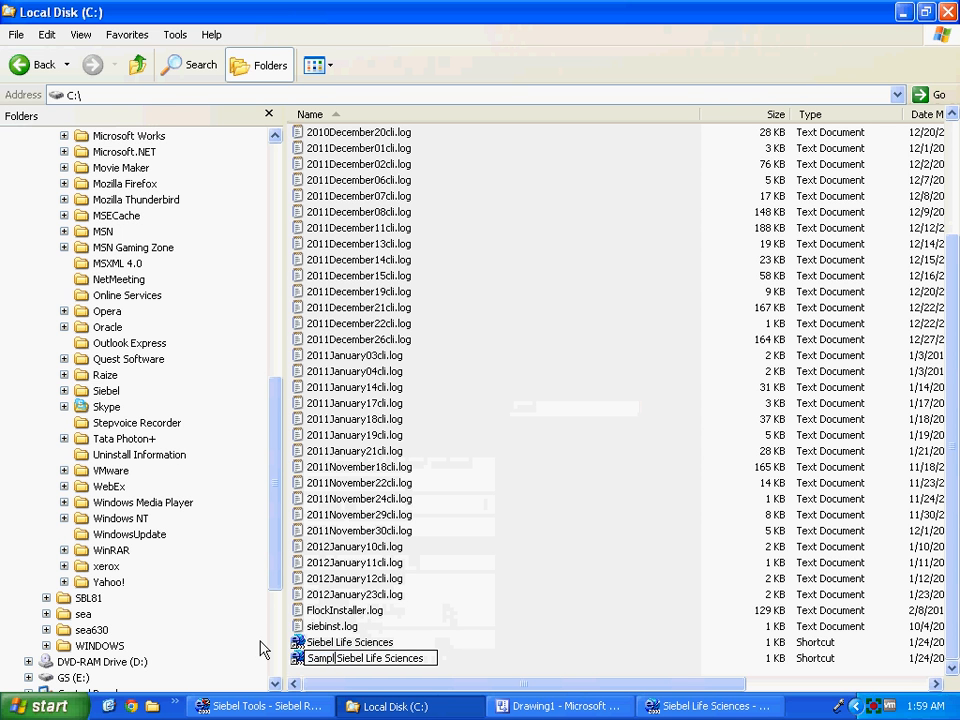
key("Return")
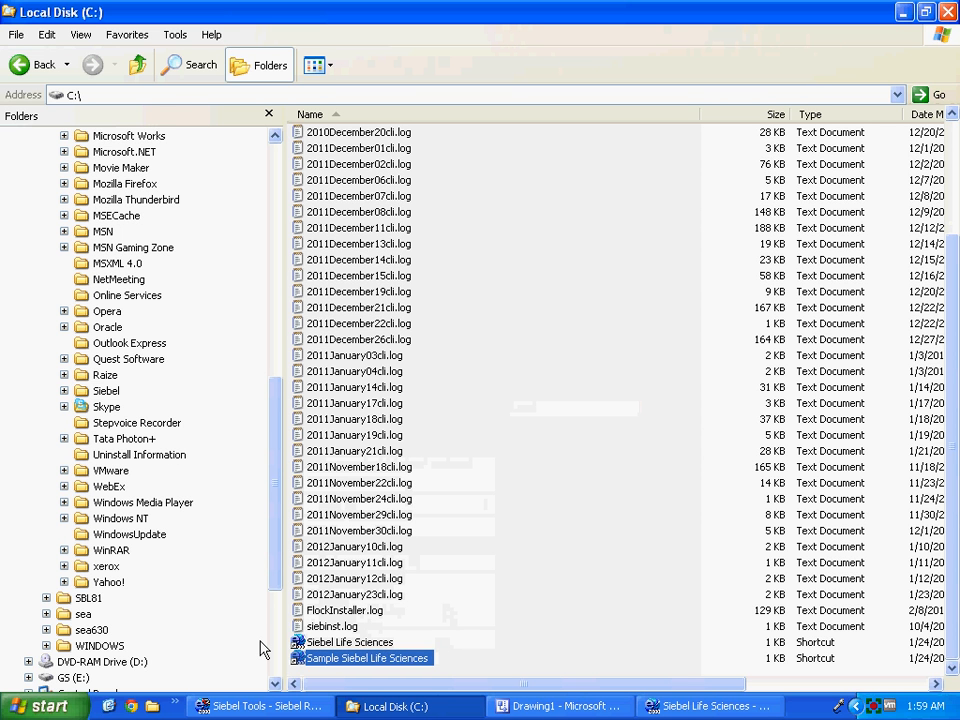
Change the new shortcut's target from pharma.cfg to pharmasample.cfg and apply.
right_click(321, 661)
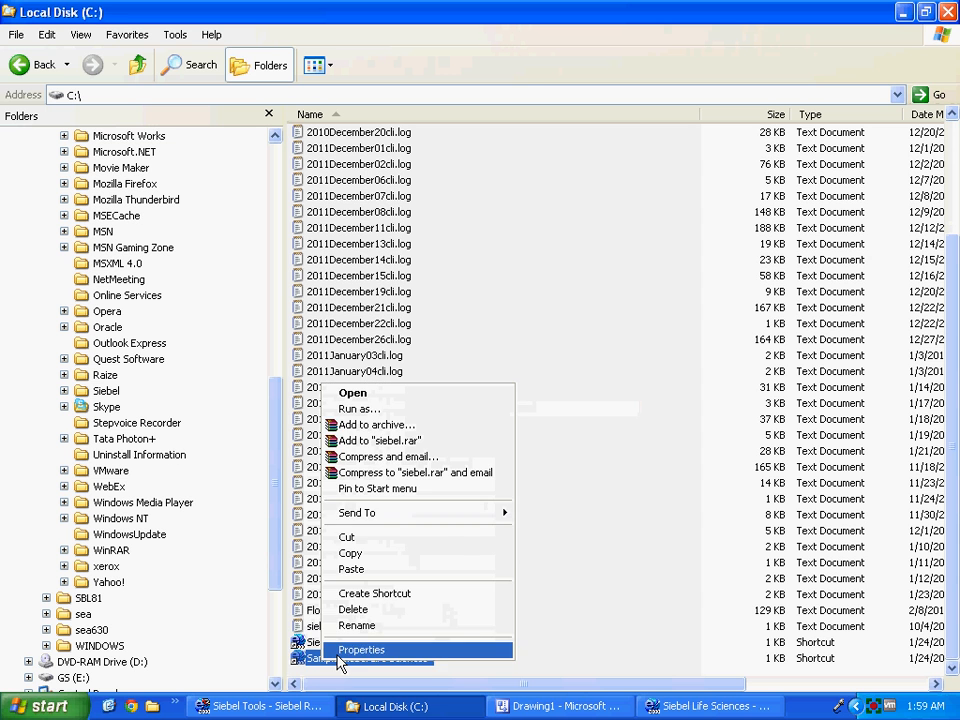
left_click(436, 652)
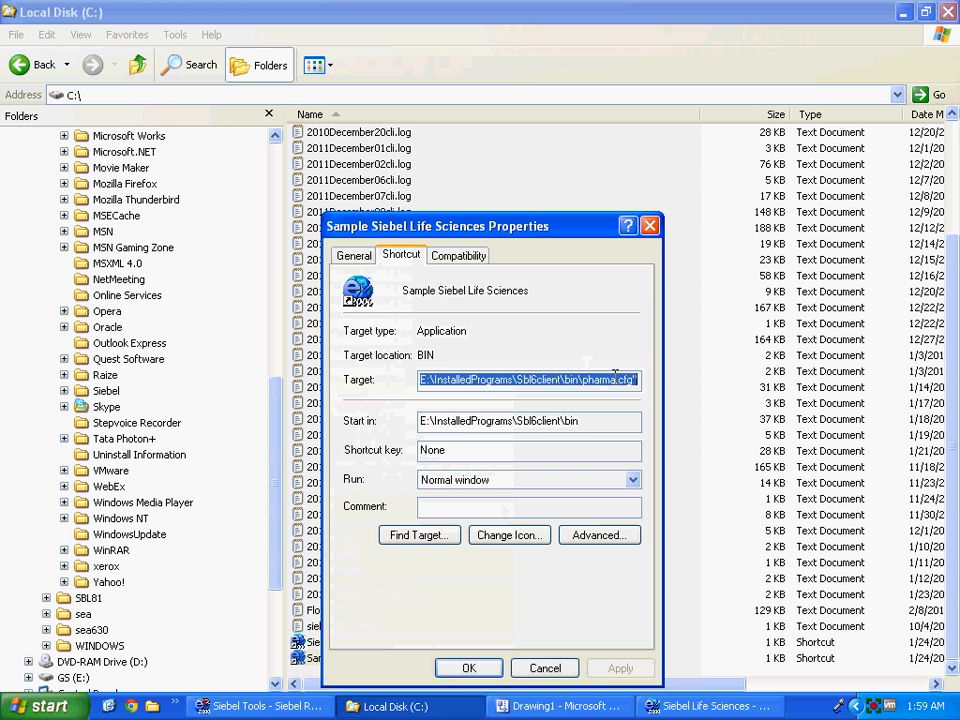
left_click(615, 380)
type("sample")
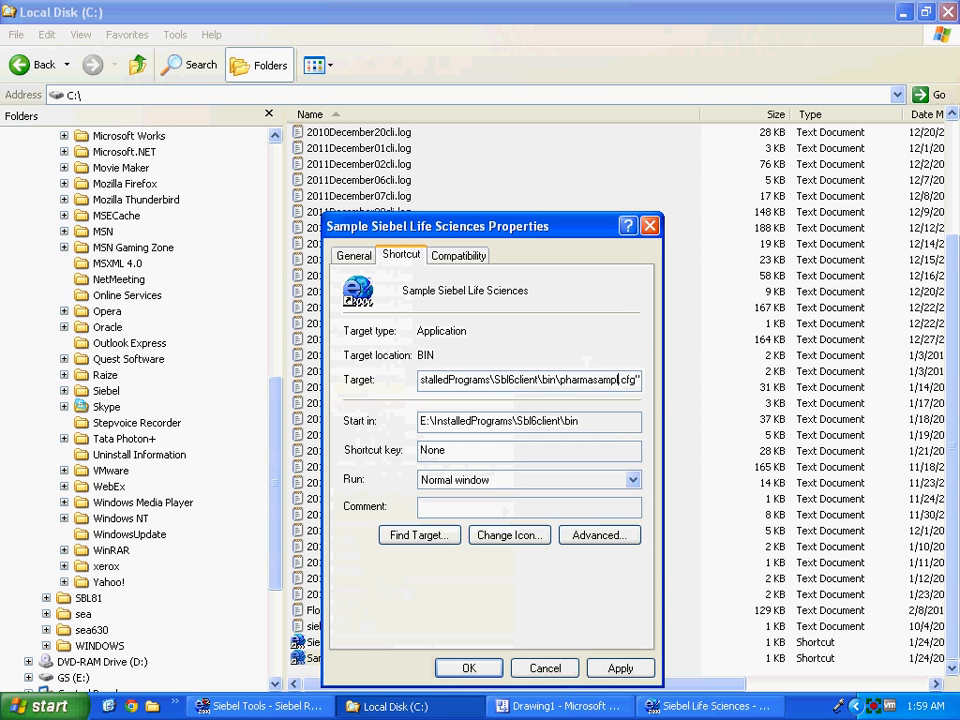
left_click(624, 668)
left_click(490, 670)
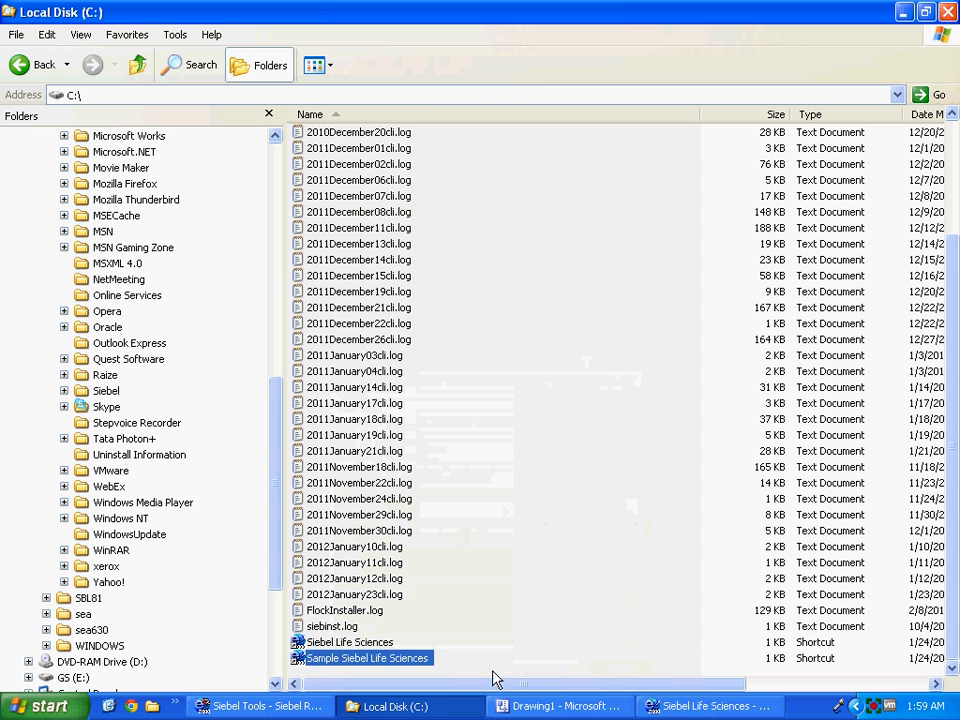
left_click(298, 662)
double_click(298, 660)
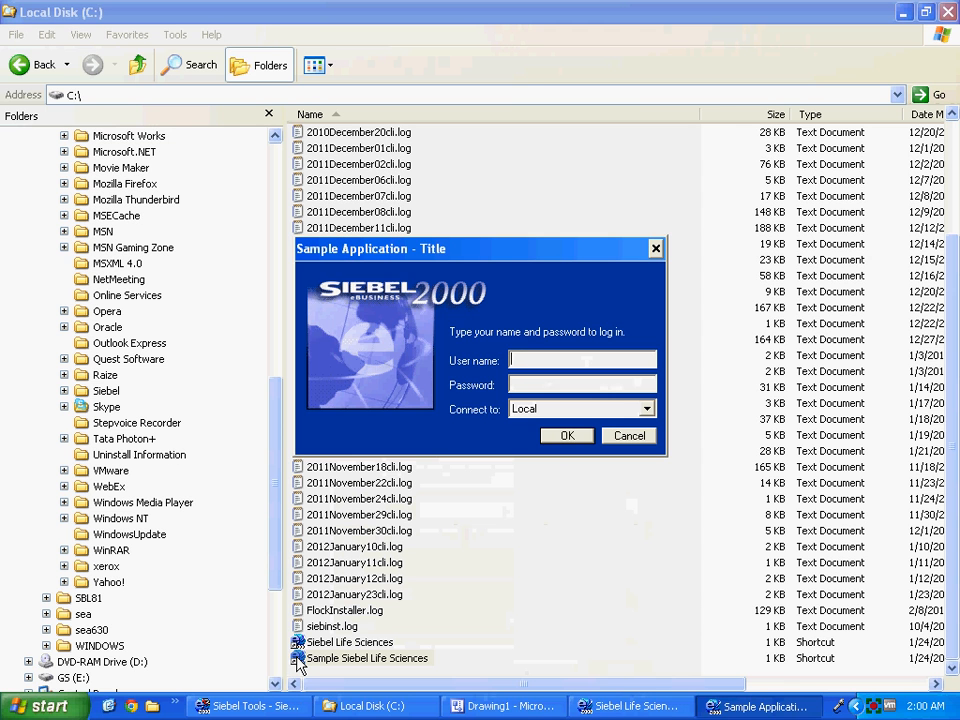
type("sadmin")
key("Tab")
type("sa")
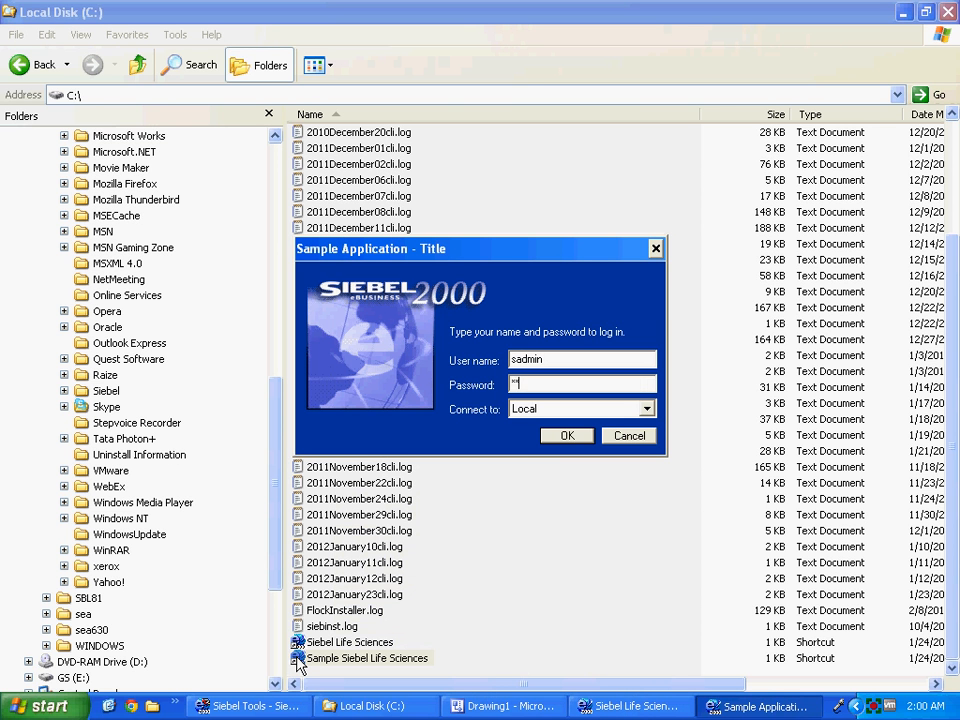
type("dmin")
key("Tab")
key("Down")
key("Return")
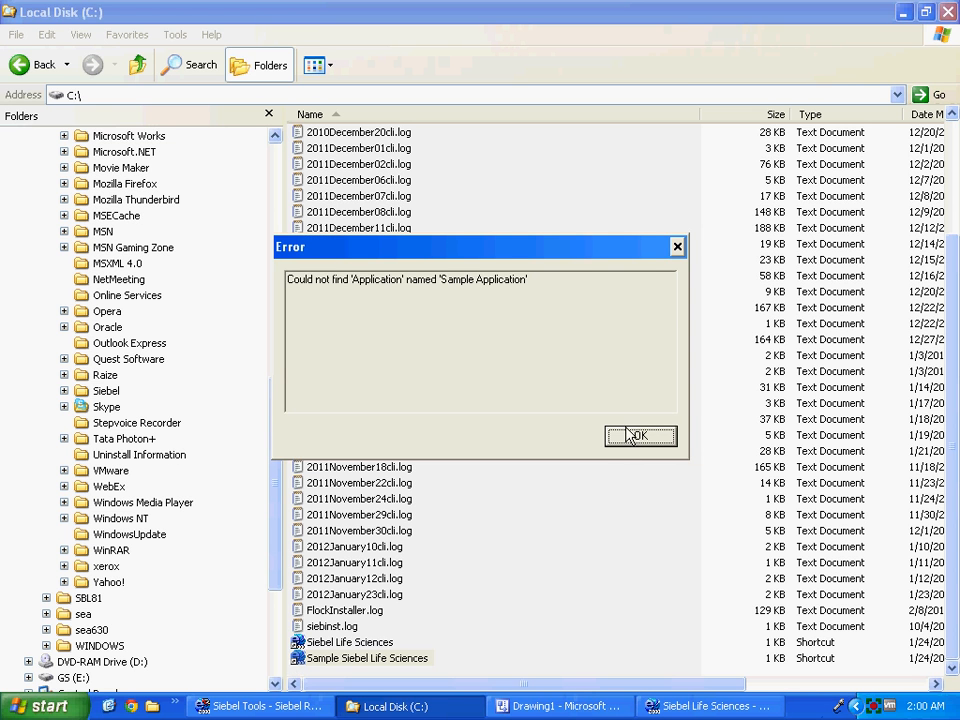
left_click(638, 437)
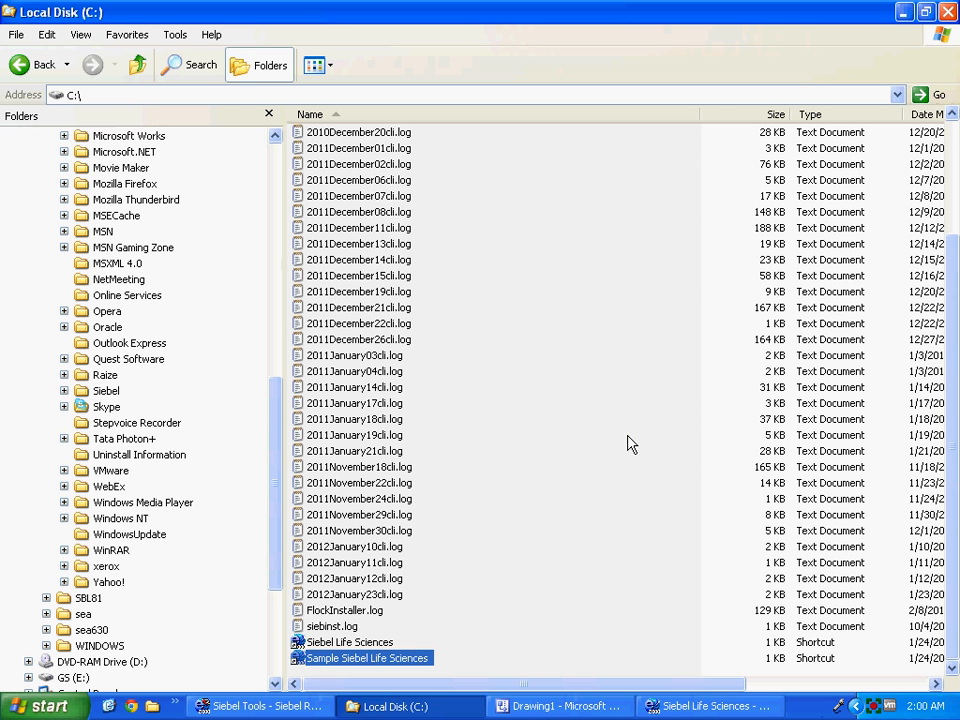
Attempt a locked-projects compile, then close the running Siebel Life Sciences client and dismiss the error.
key("alt+Tab")
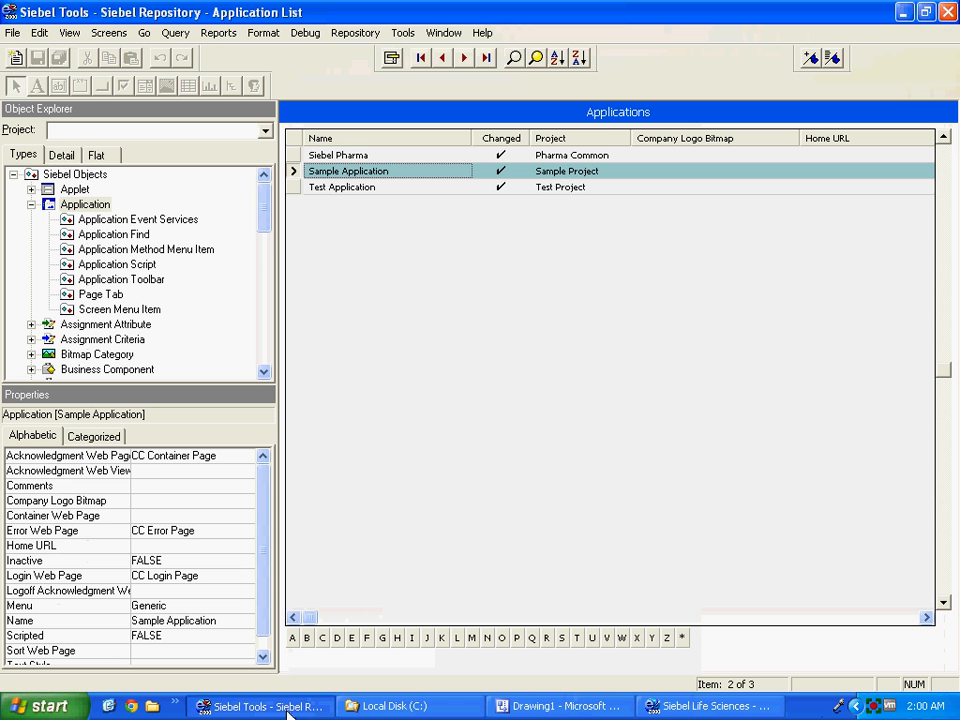
left_click(402, 35)
mouse_move(354, 33)
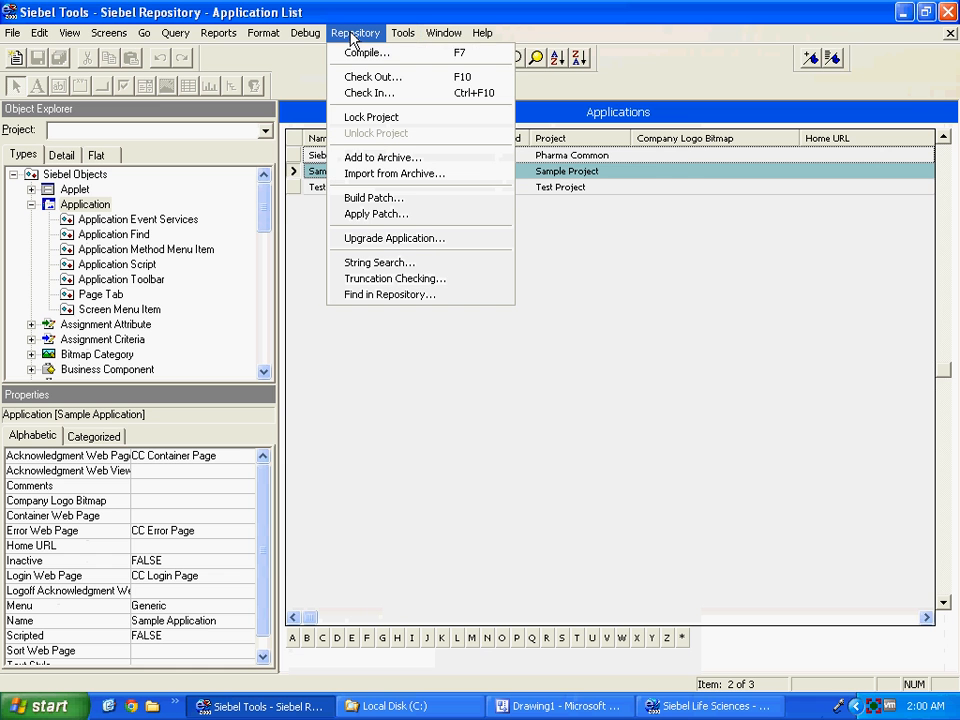
left_click(351, 56)
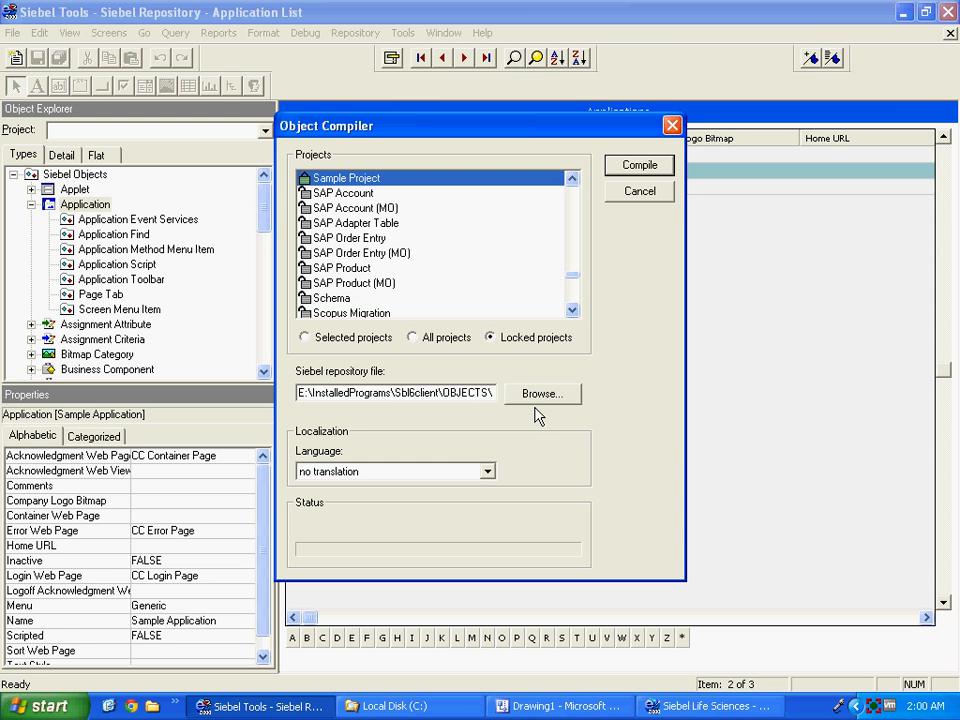
left_click(641, 165)
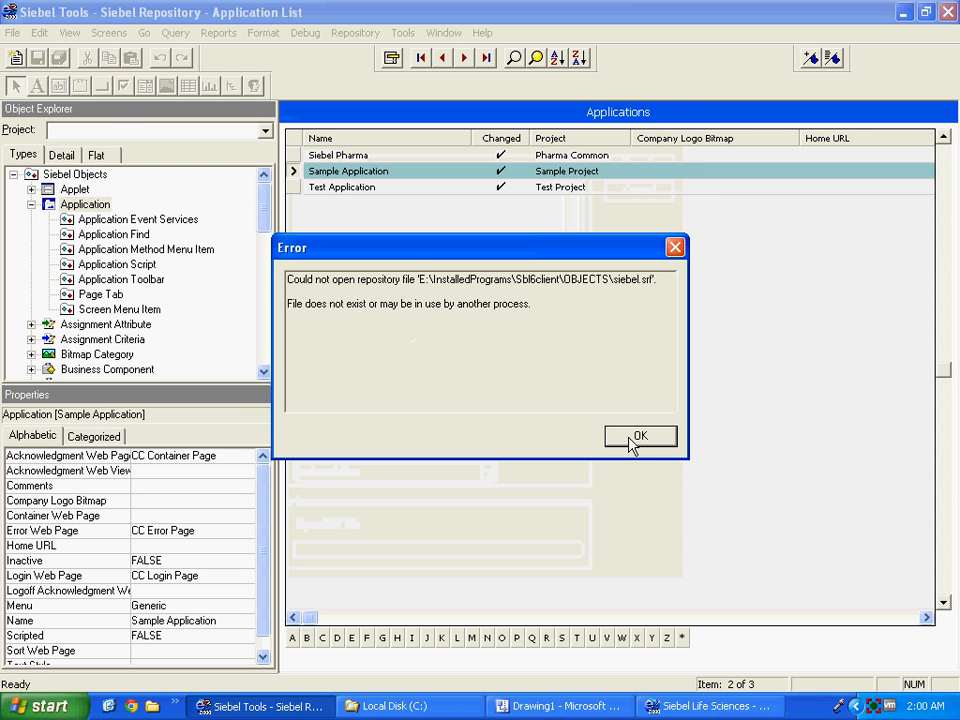
right_click(690, 708)
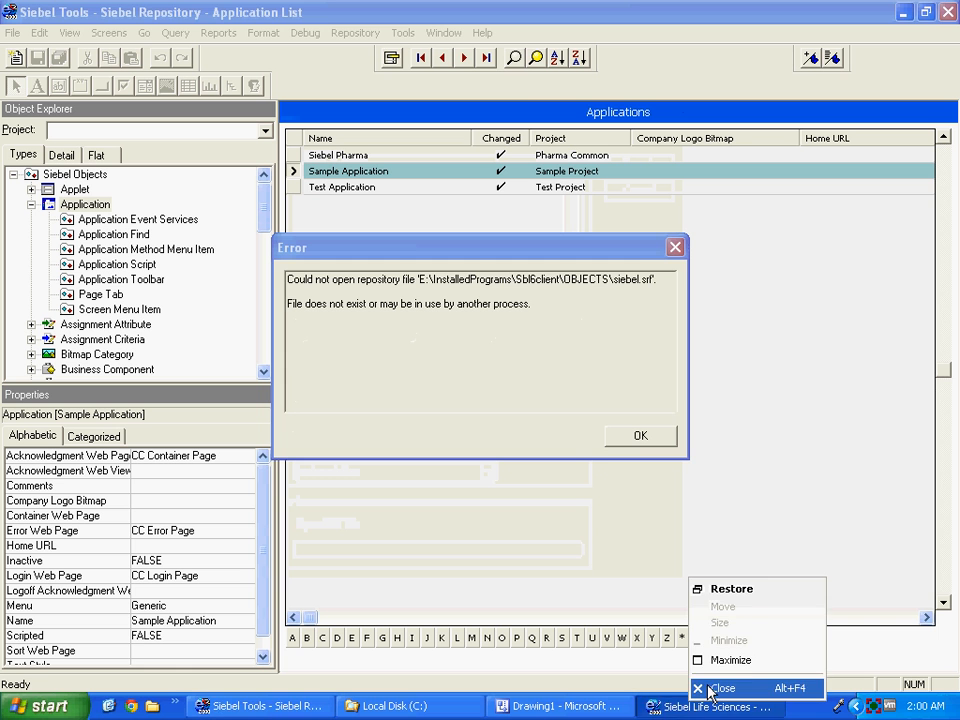
left_click(710, 690)
left_click(626, 438)
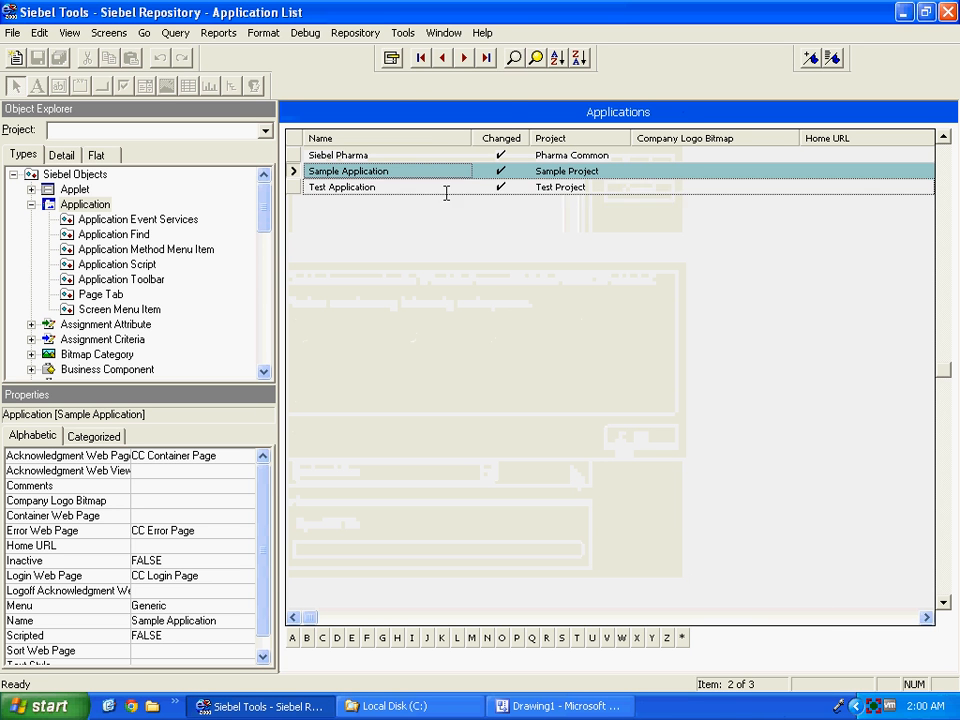
Choose siebel.srf in InstalledPrograms\Sbl6client\OBJECTS as the compile output file.
left_click(358, 34)
left_click(368, 54)
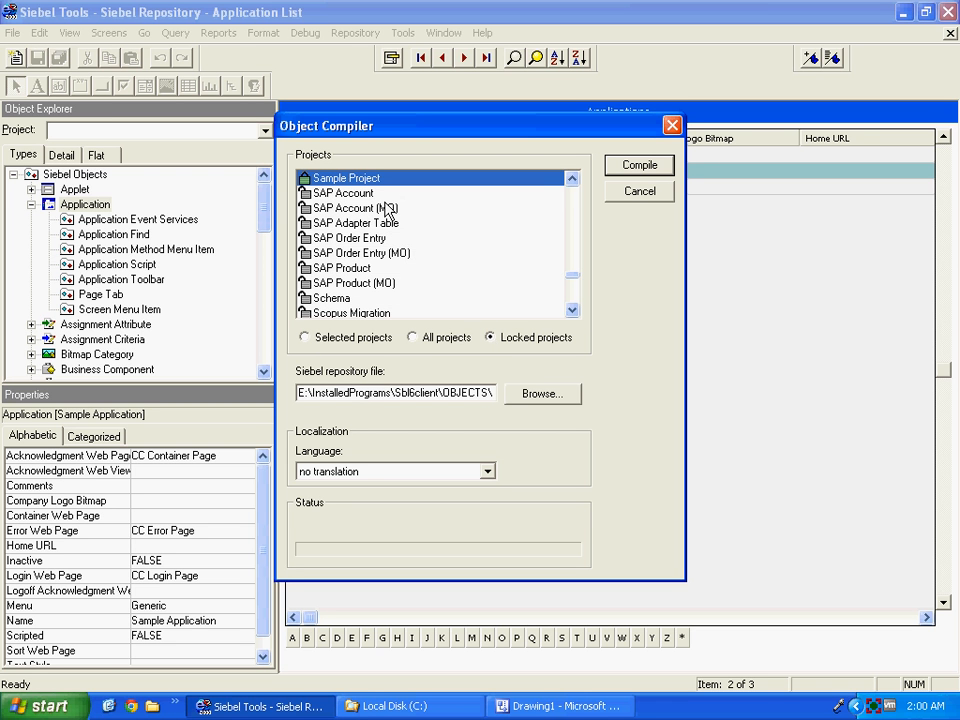
left_click(536, 399)
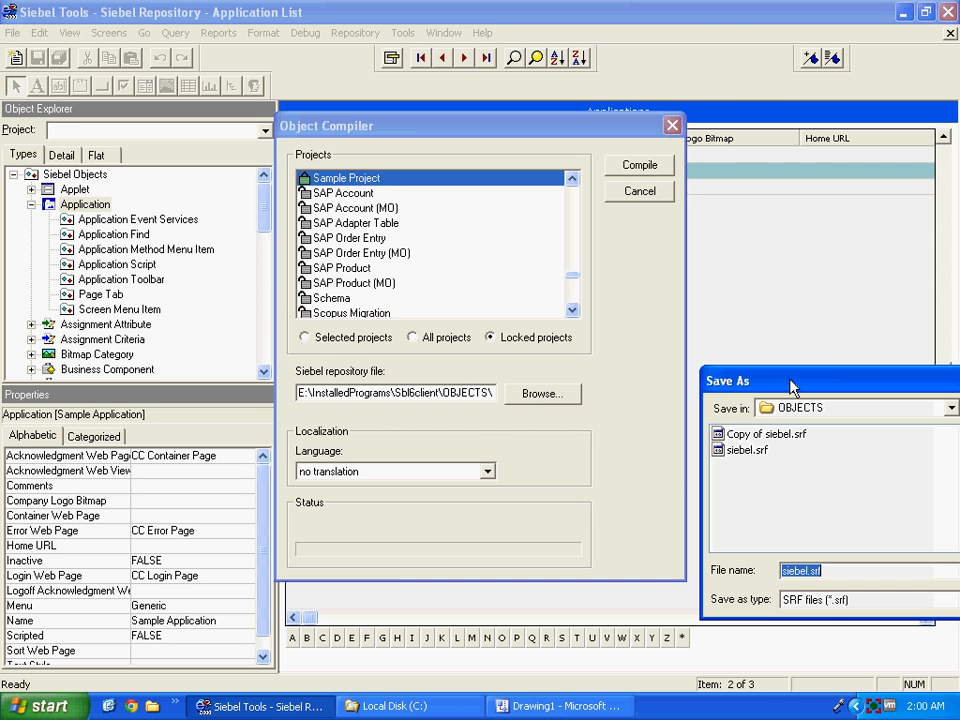
left_click_drag(792, 387, 381, 249)
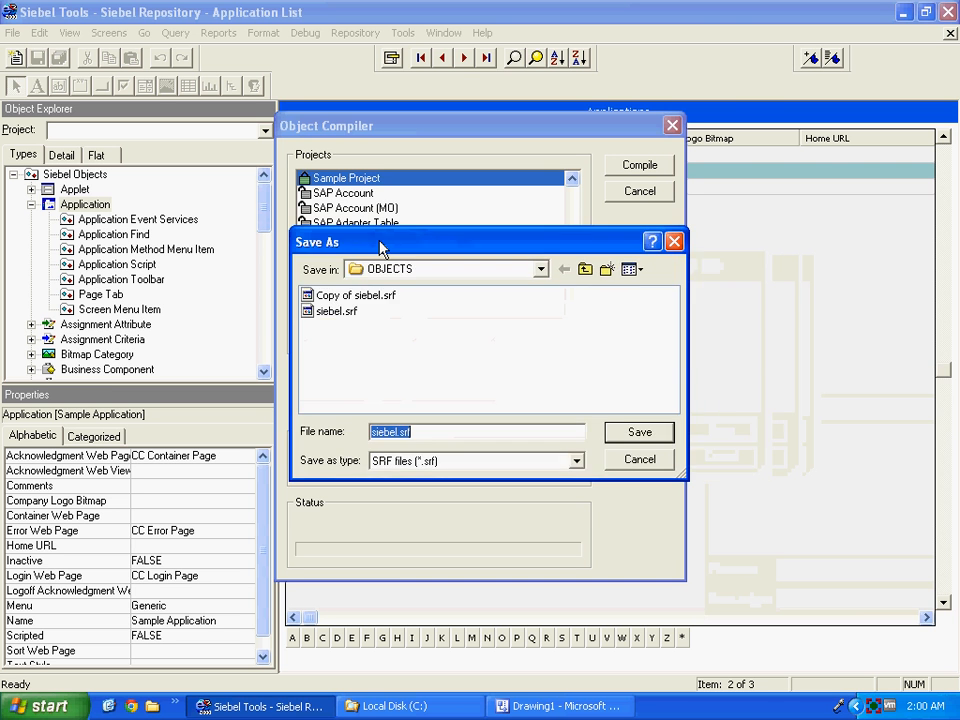
left_click(540, 272)
left_click(539, 271)
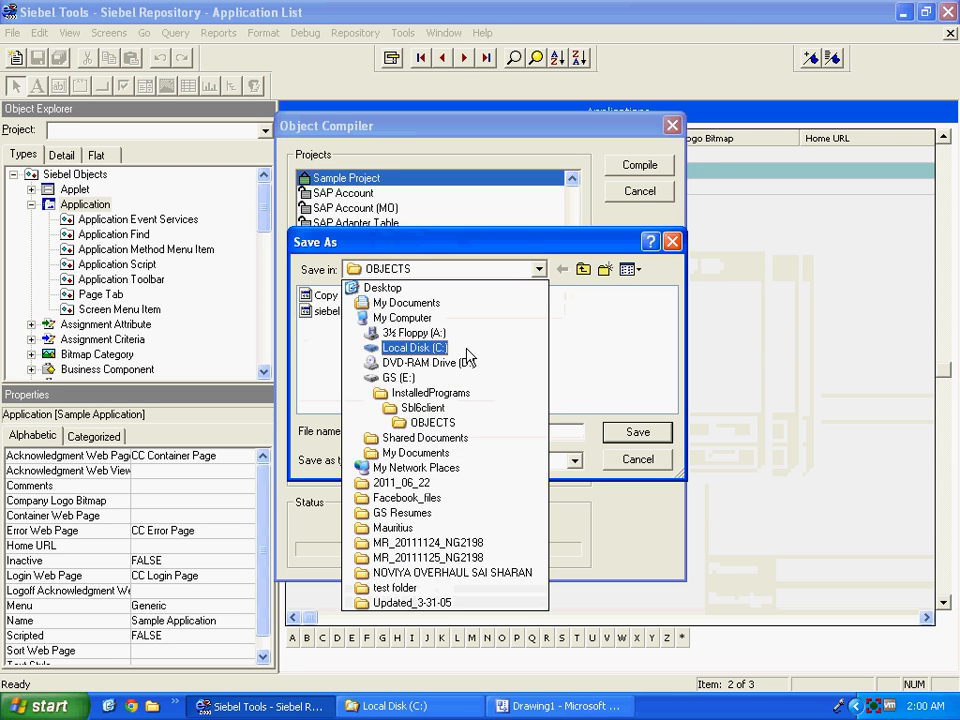
left_click(414, 394)
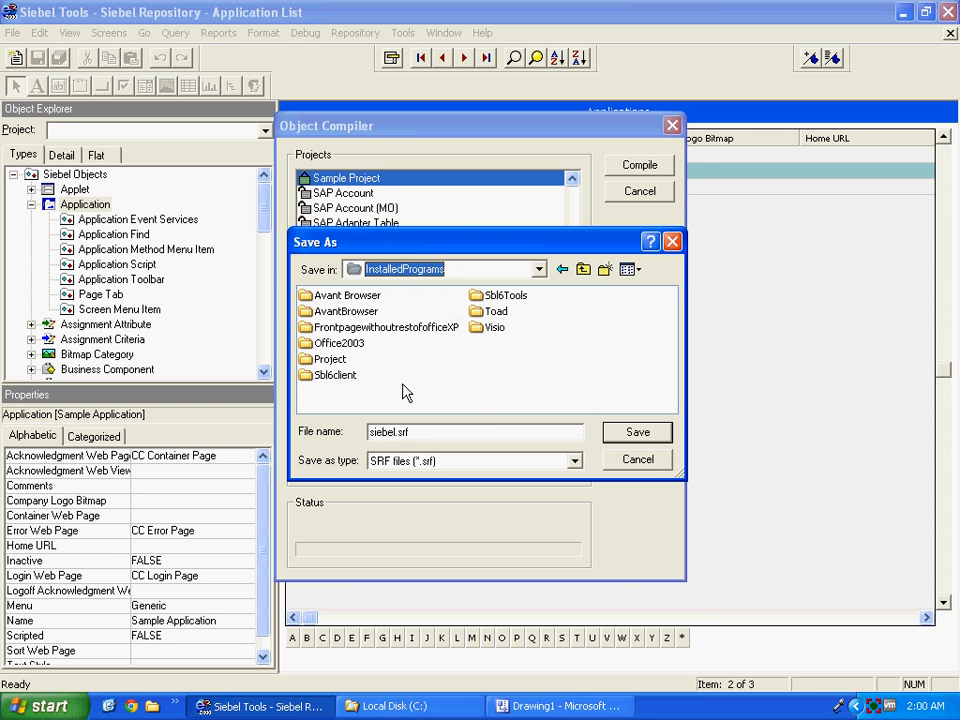
double_click(336, 376)
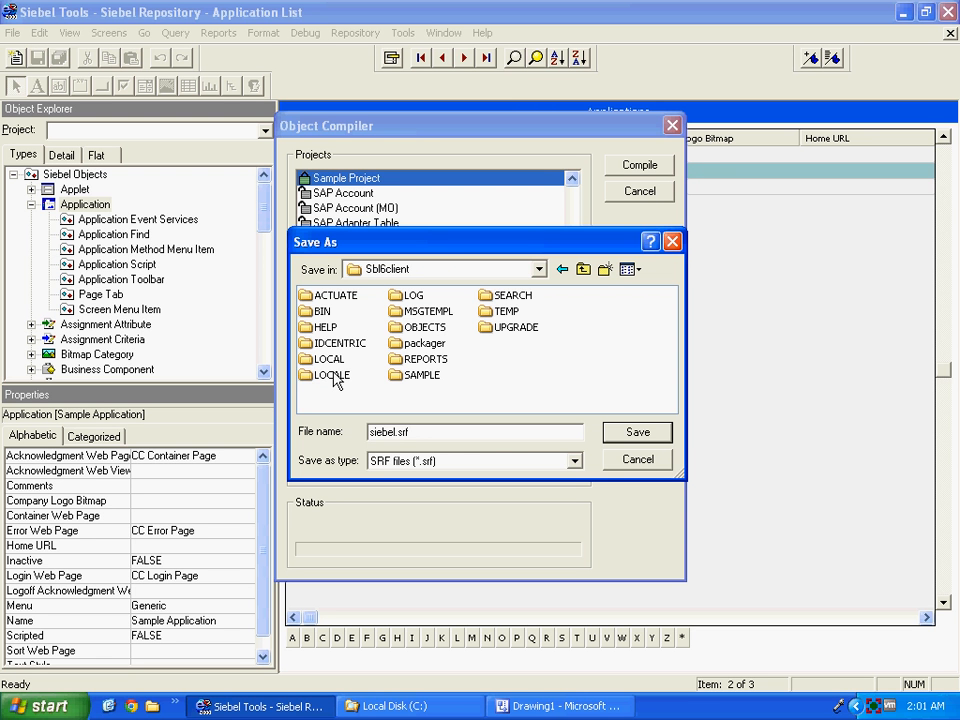
double_click(408, 329)
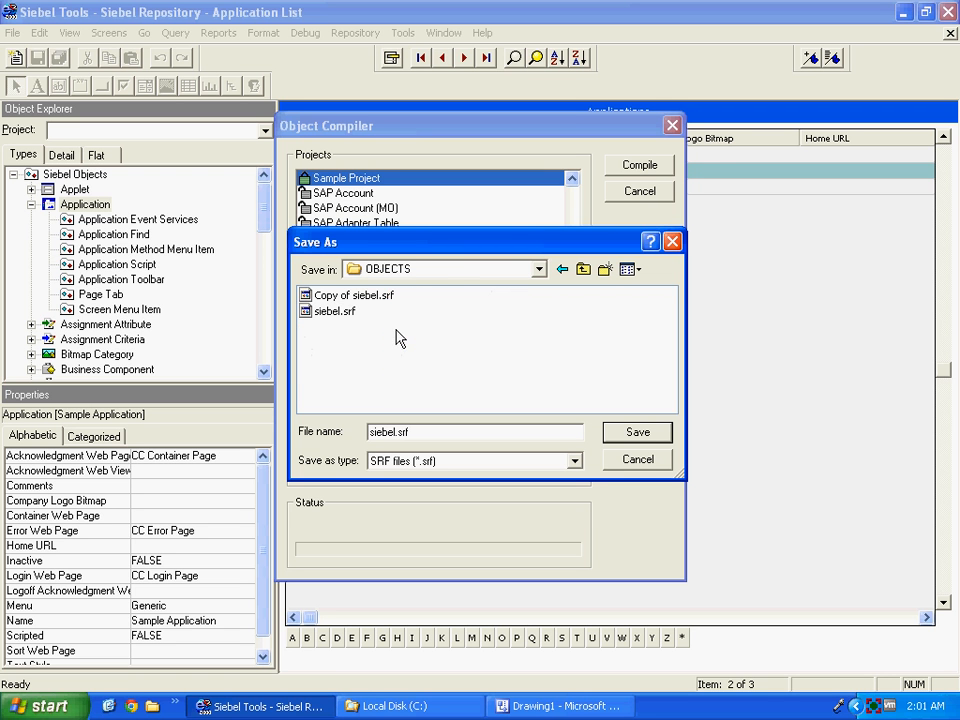
left_click(336, 313)
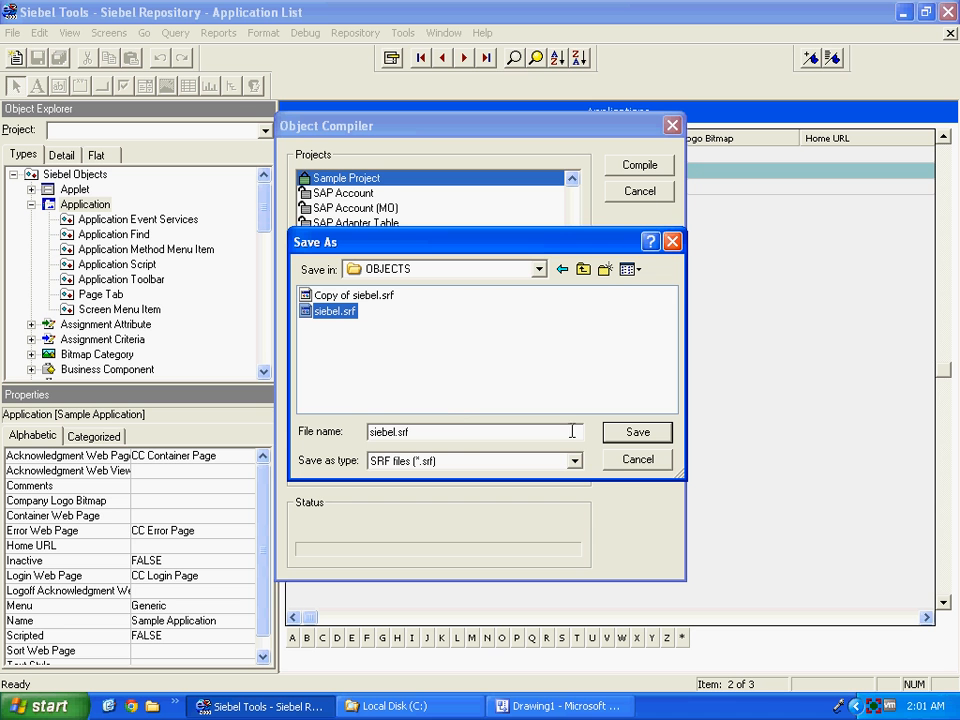
Confirm siebel.srf and compile the locked Sample Project.
left_click(637, 434)
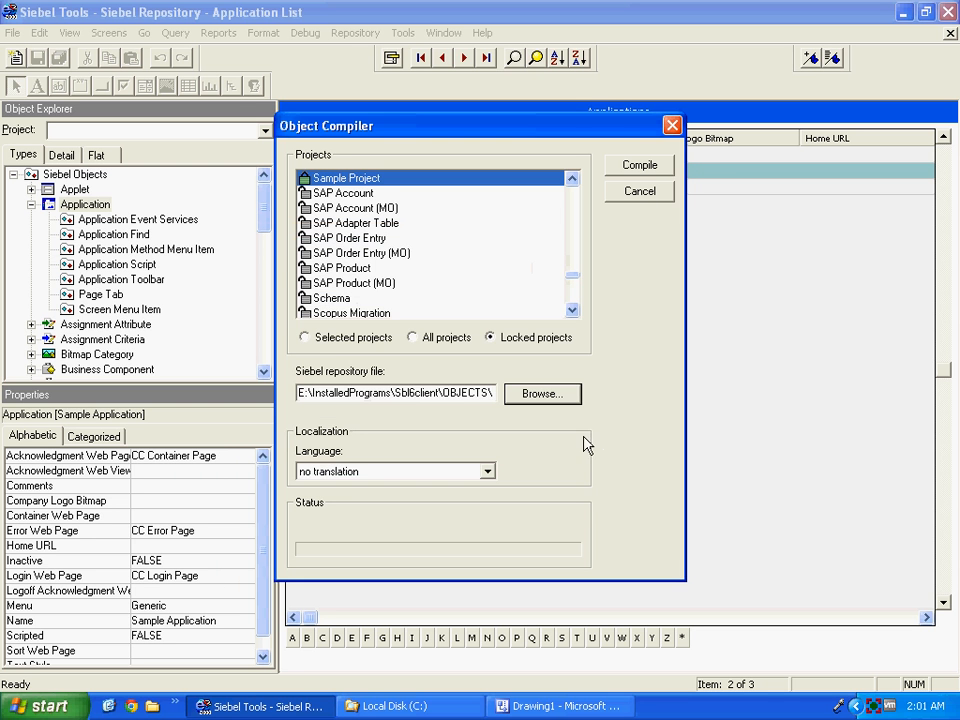
left_click(633, 168)
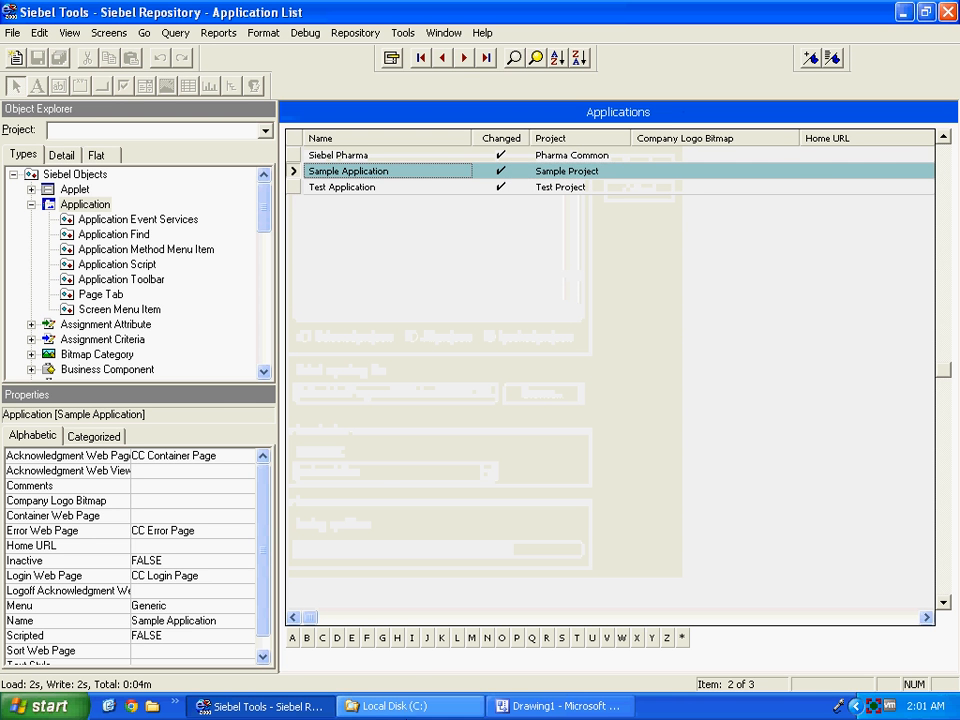
left_click(407, 708)
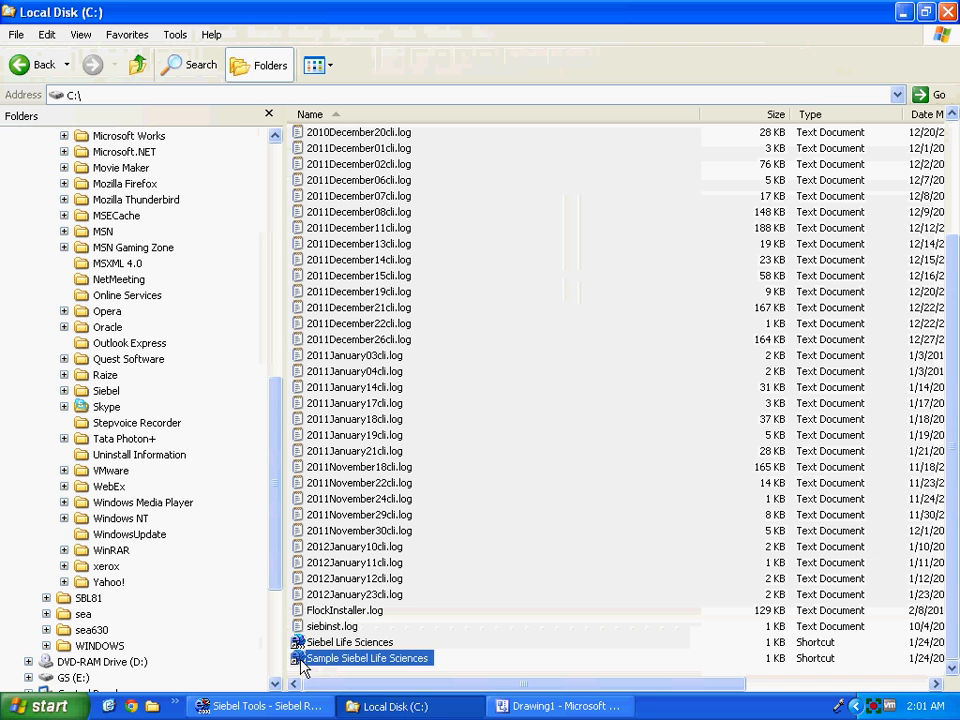
Launch the Sample Siebel Life Sciences shortcut and log in with the admin credentials to the Sample database.
double_click(304, 658)
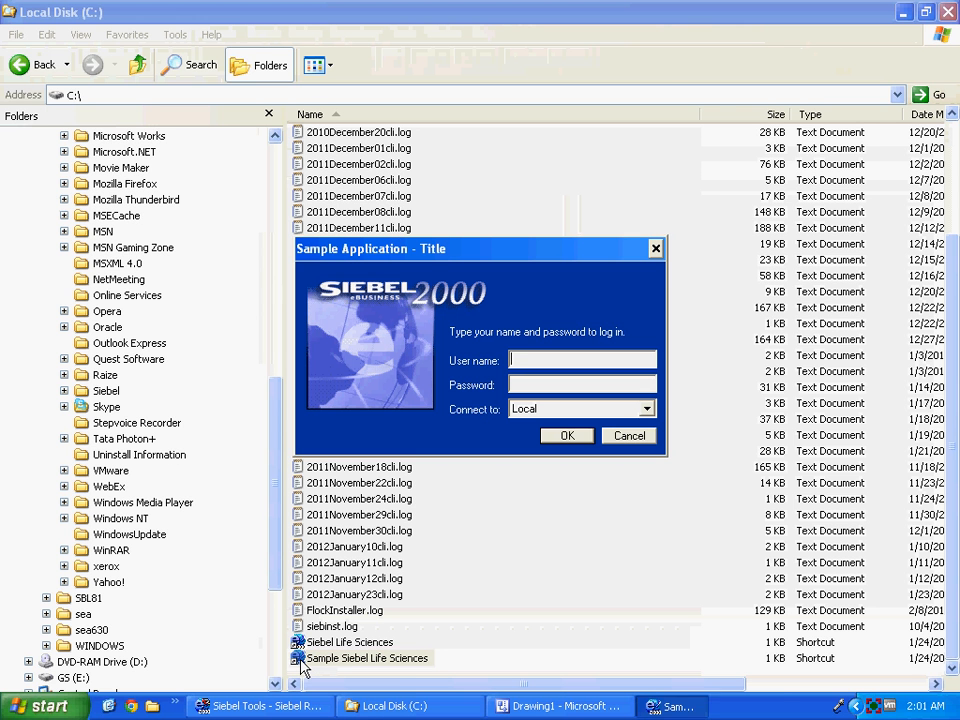
type("sadmin")
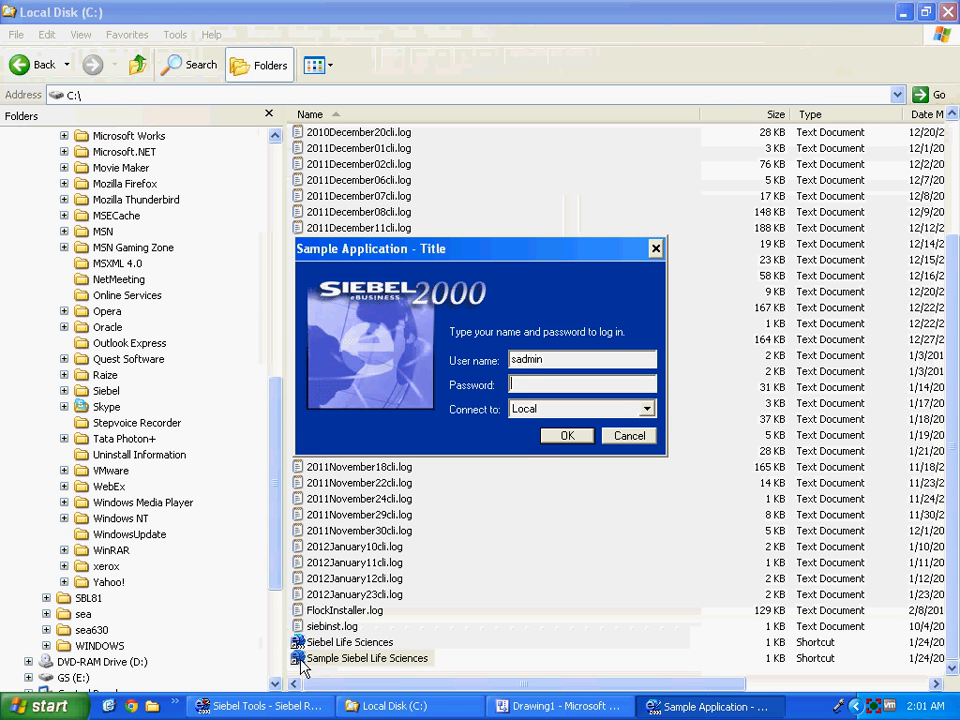
key("Tab")
type("sadmin")
key("Tab")
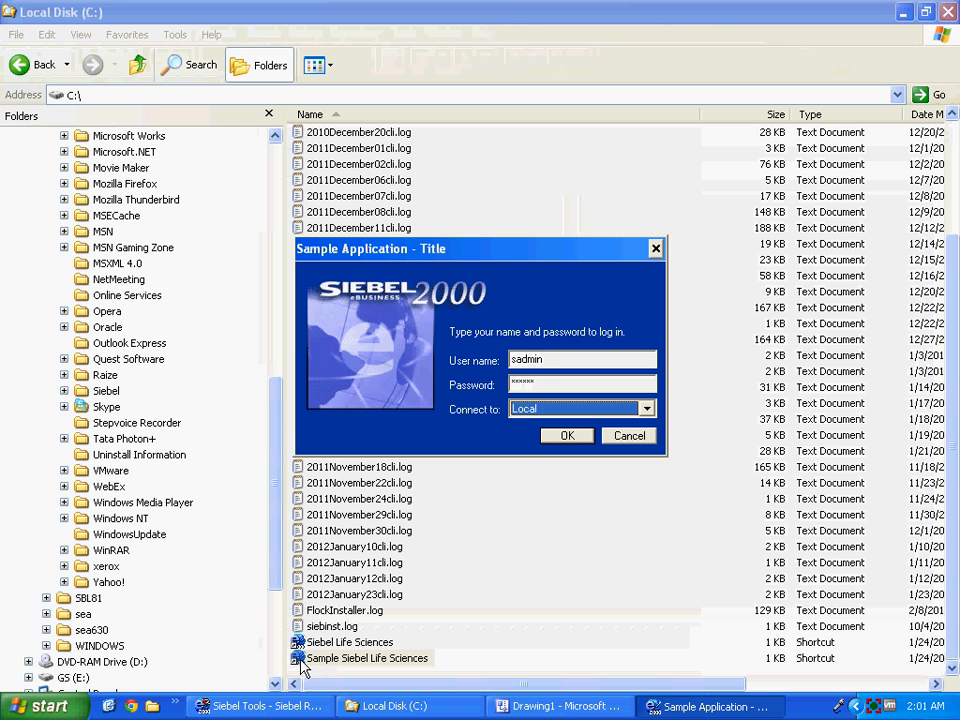
key("Down")
key("Return")
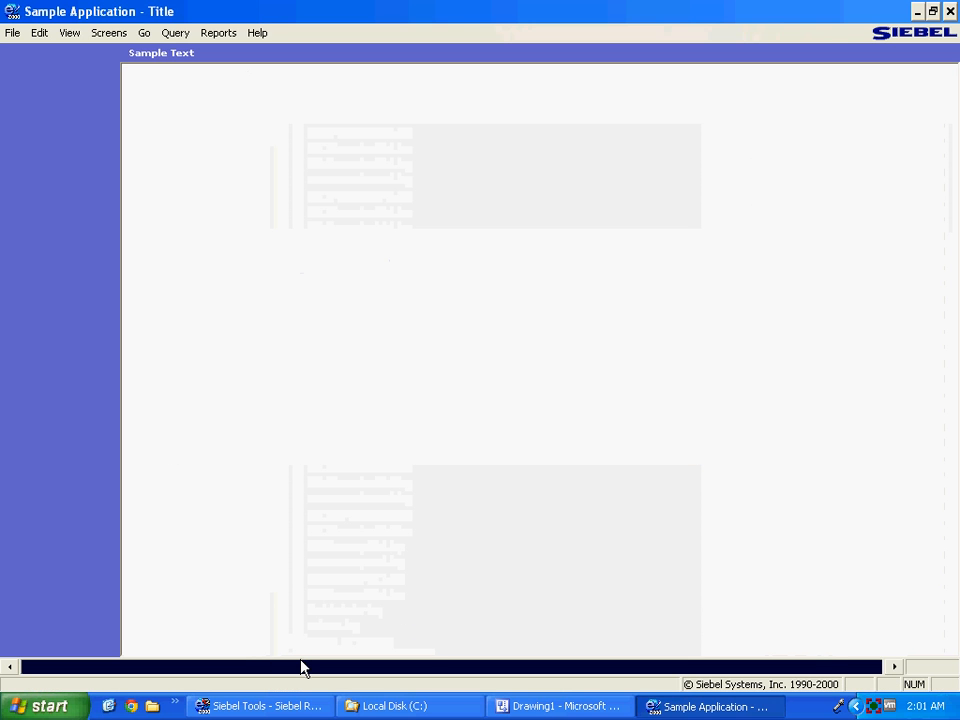
Open the Sample Text view and the Sample Menu TExt Opties screen, then return to Siebel Tools.
left_click(183, 60)
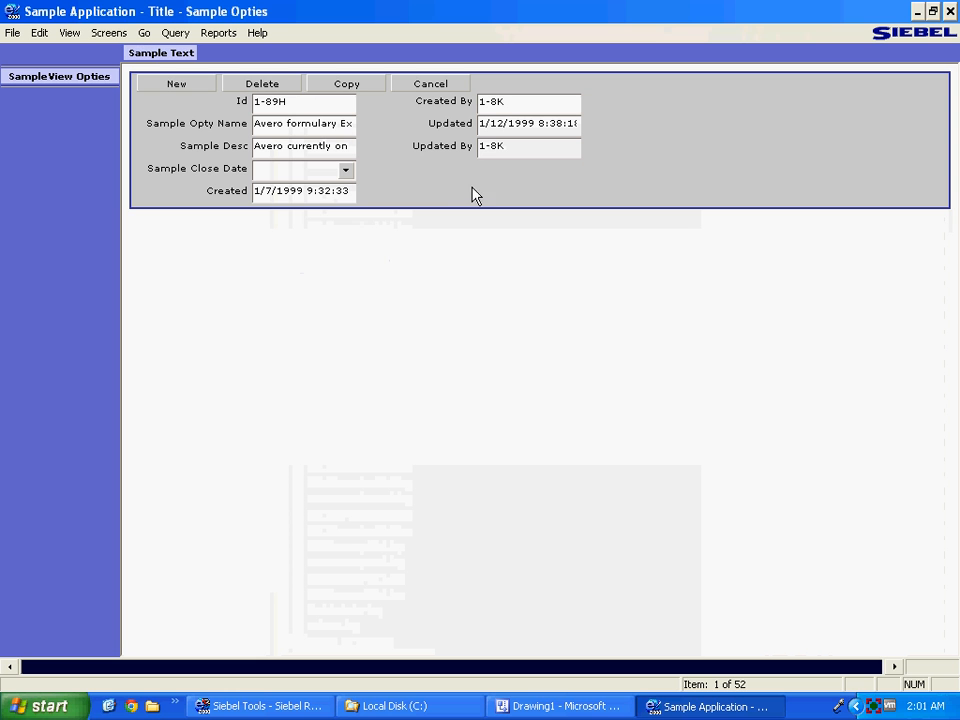
left_click(108, 33)
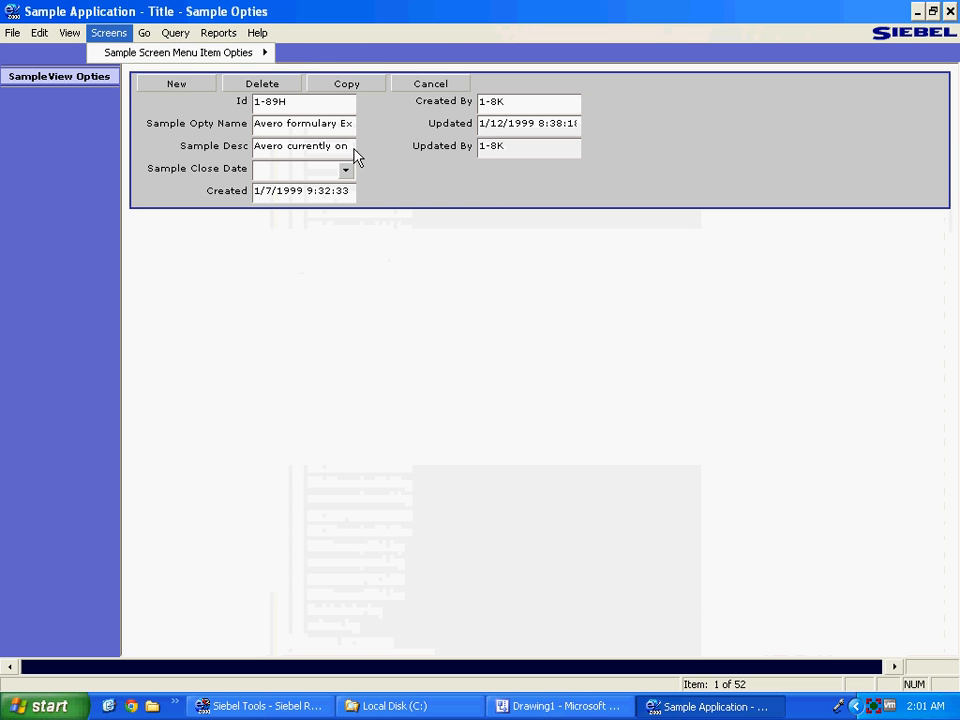
mouse_move(242, 54)
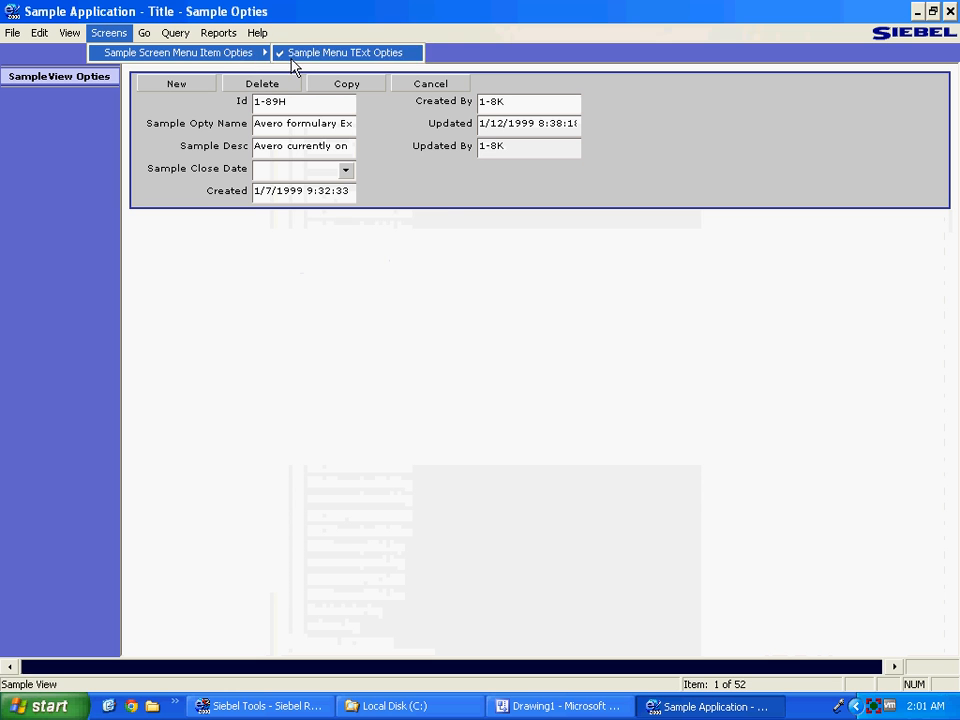
left_click(292, 57)
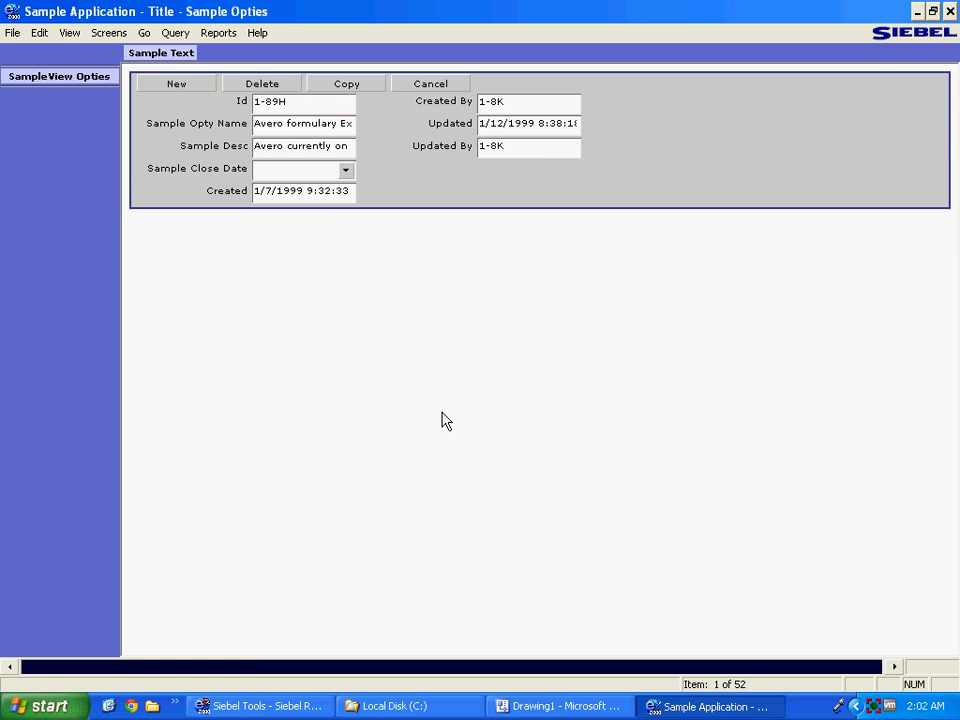
left_click(292, 710)
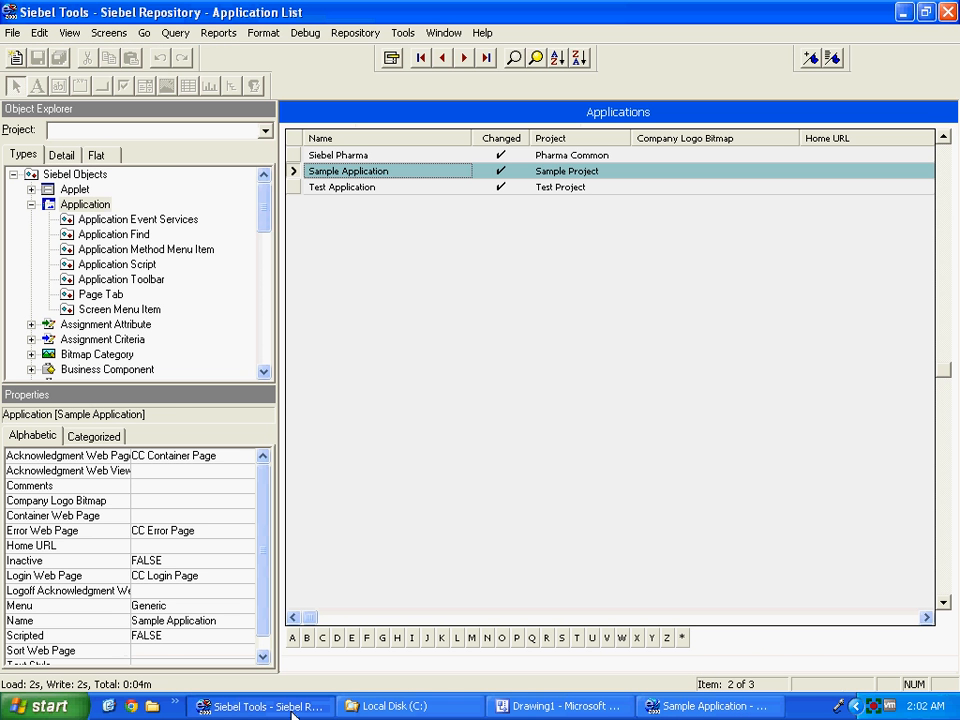
left_click(550, 707)
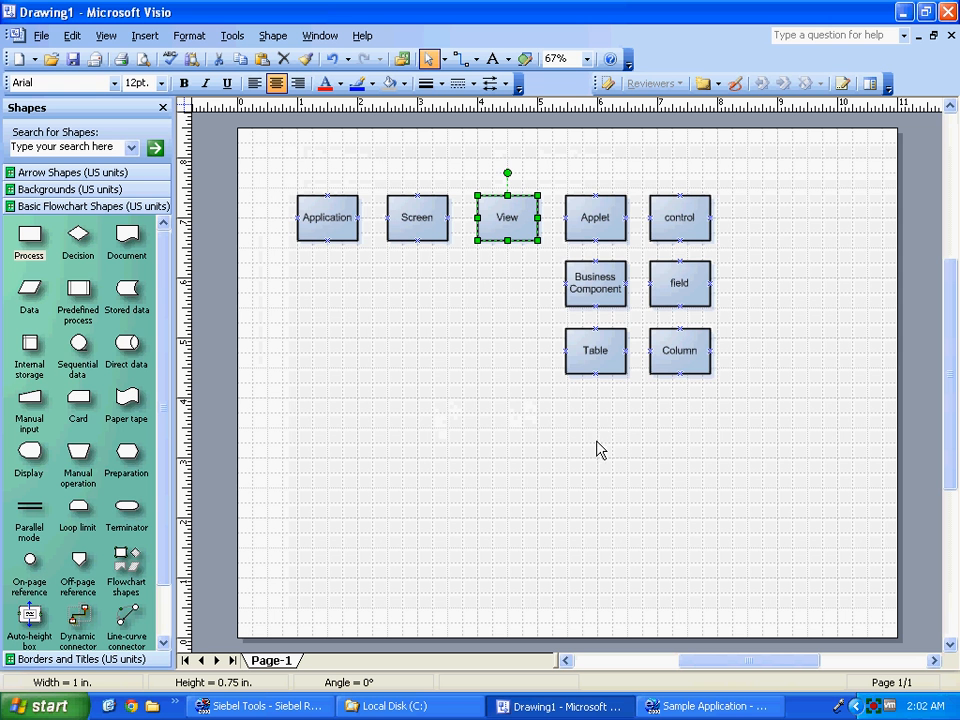
left_click(585, 277)
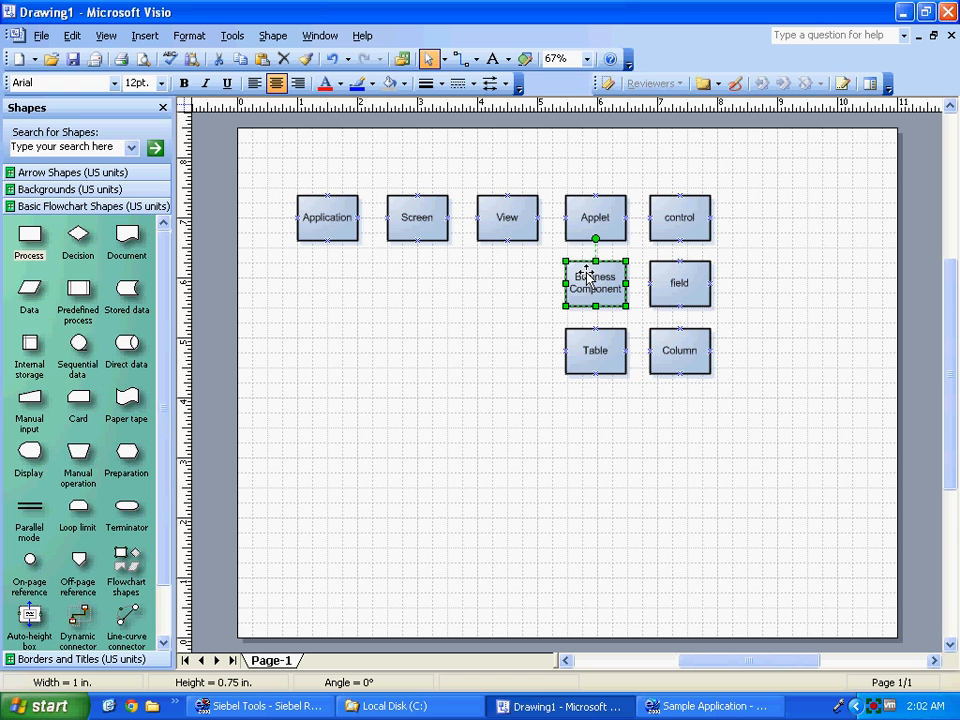
left_click(594, 222)
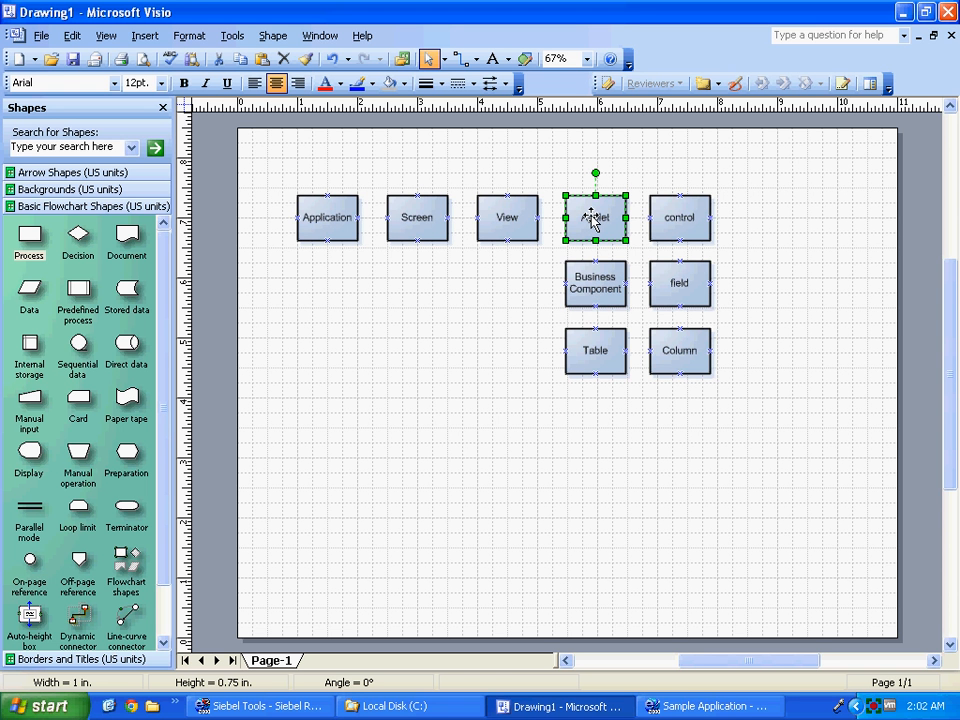
left_click(683, 228)
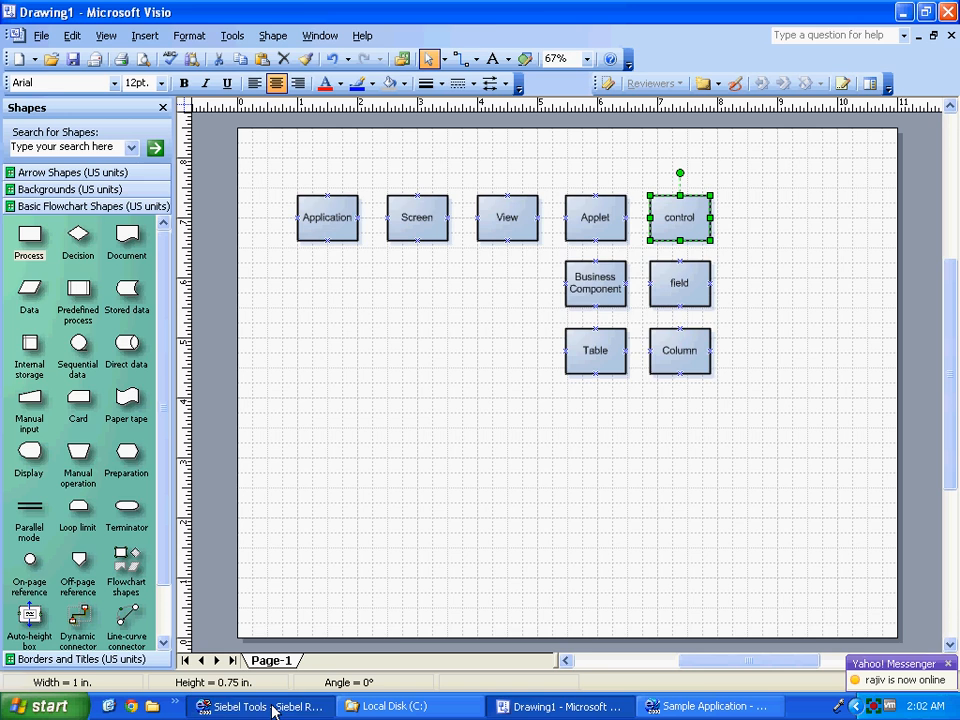
left_click(273, 708)
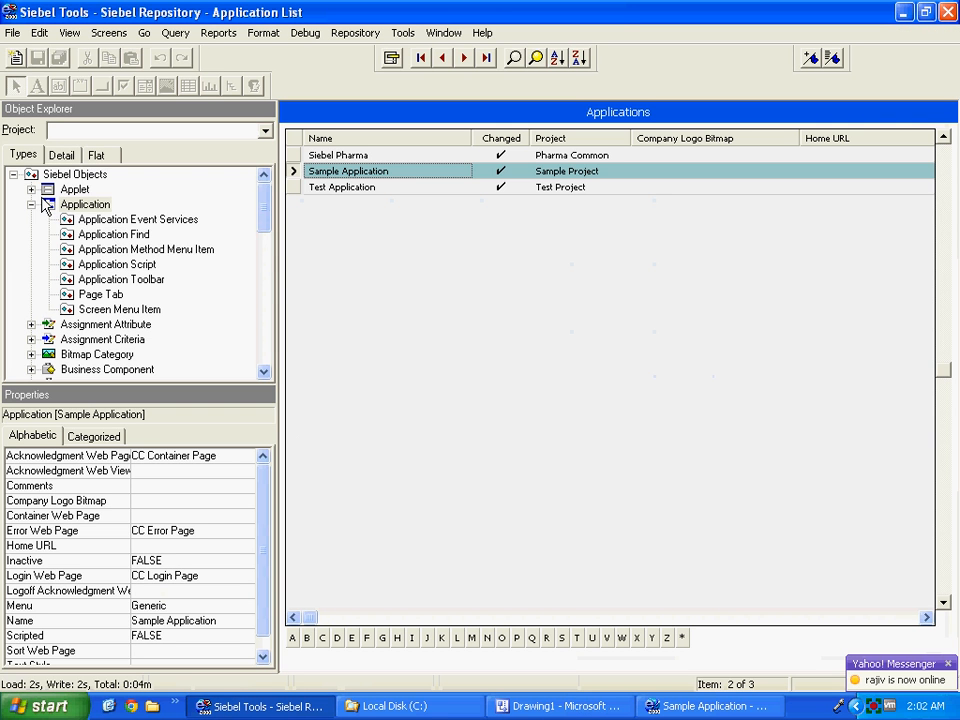
Launch the List Applet wizard from File > New Object.
left_click(13, 35)
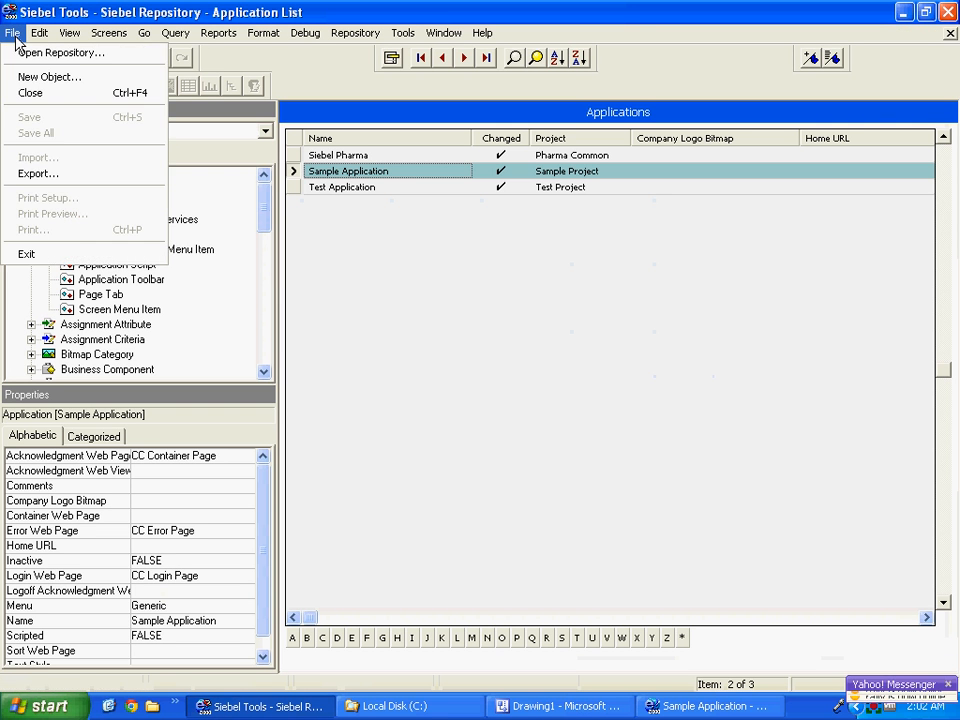
left_click(56, 78)
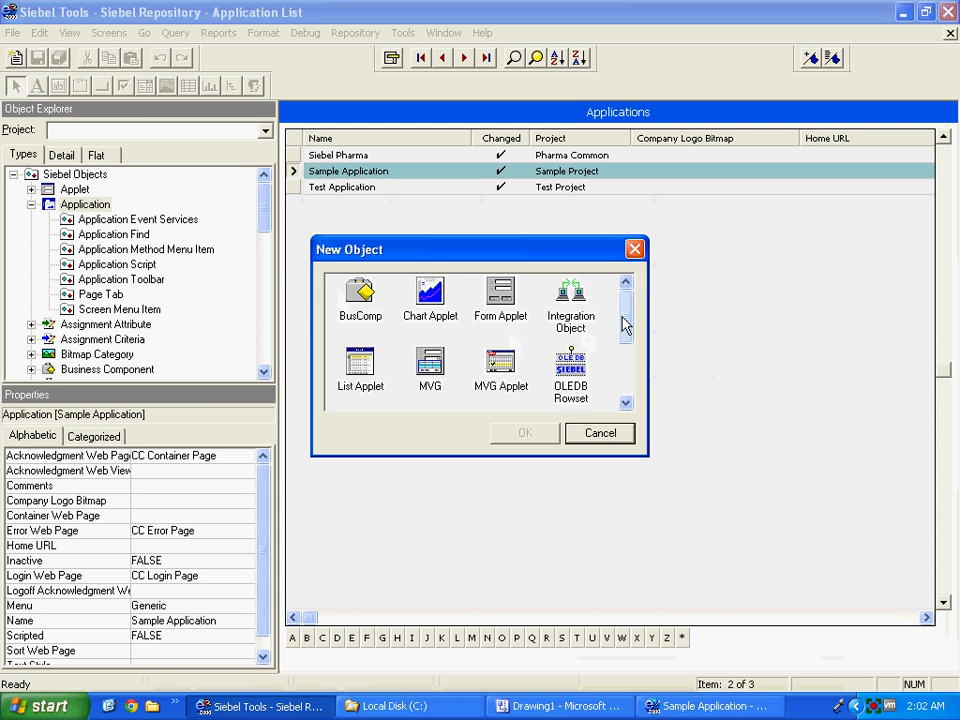
left_click(363, 368)
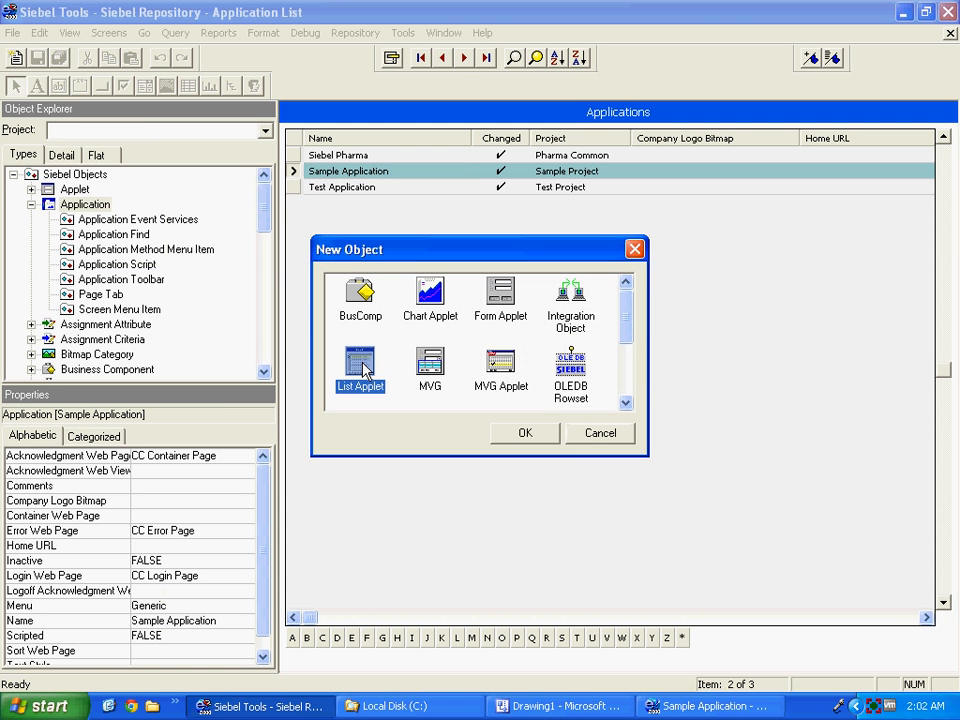
left_click(520, 433)
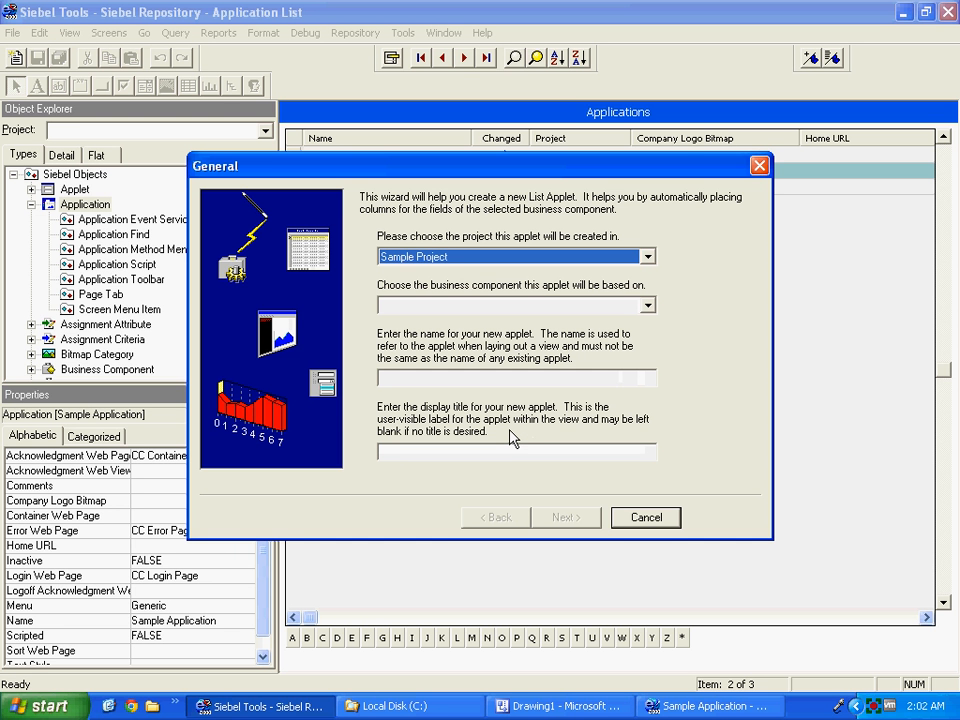
Base the applet on Sample Opty BC with all eight fields, not web-enabled, and finish.
key("Tab")
type("sample Opty BC")
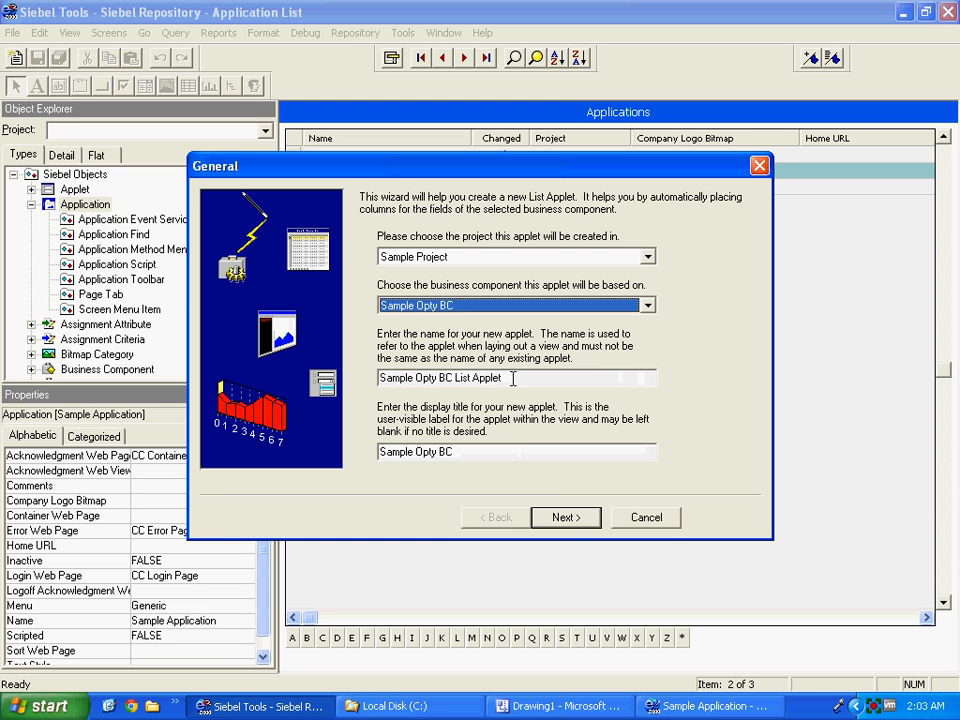
left_click(567, 518)
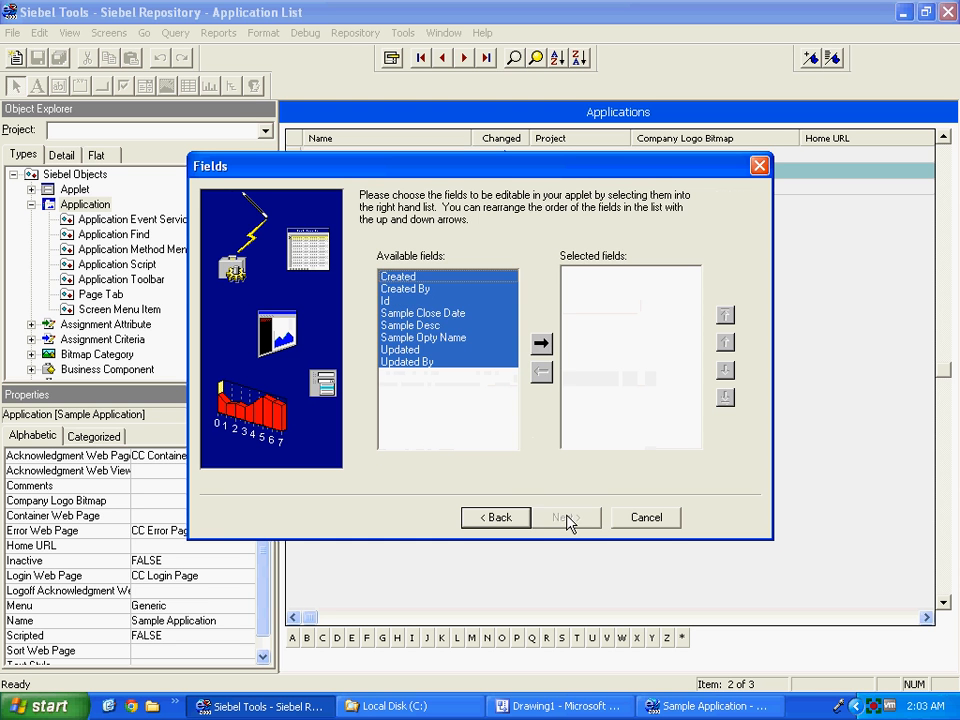
left_click(540, 344)
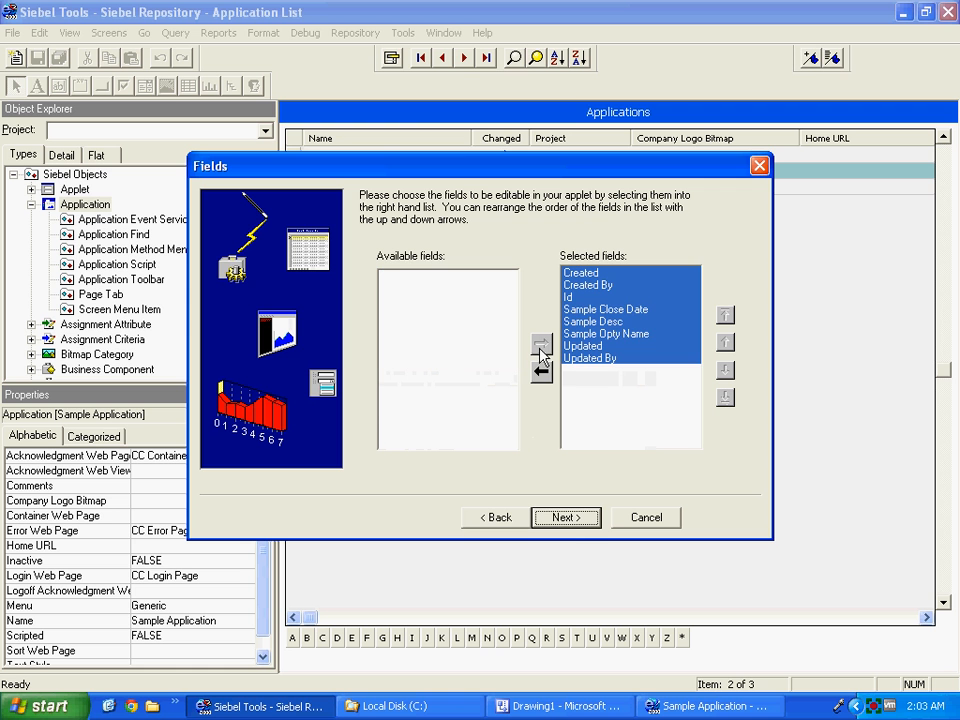
left_click(566, 518)
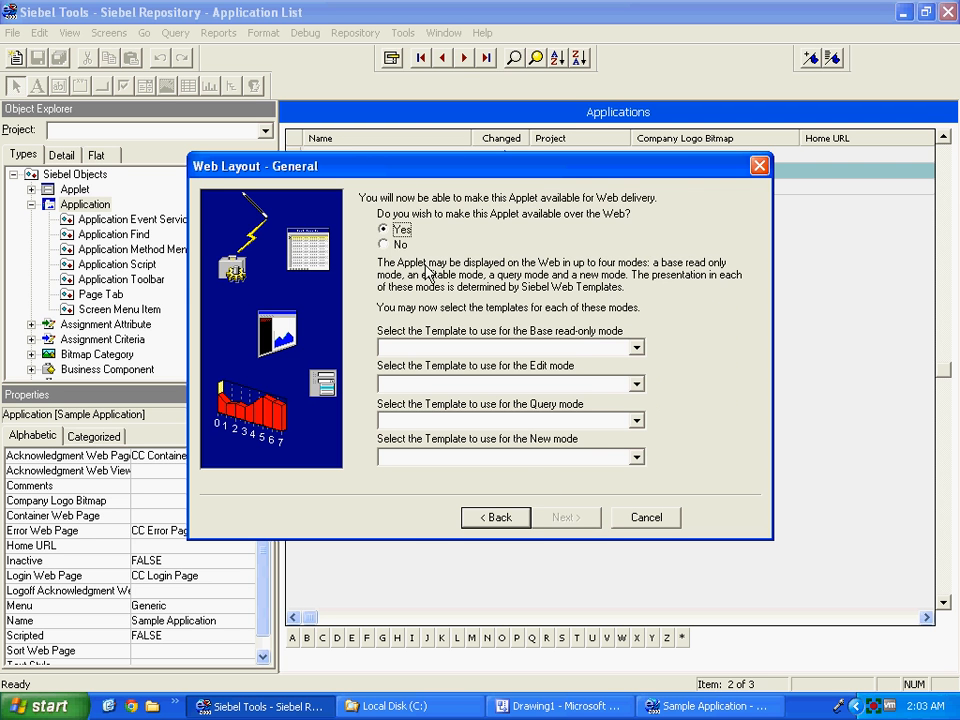
left_click(399, 244)
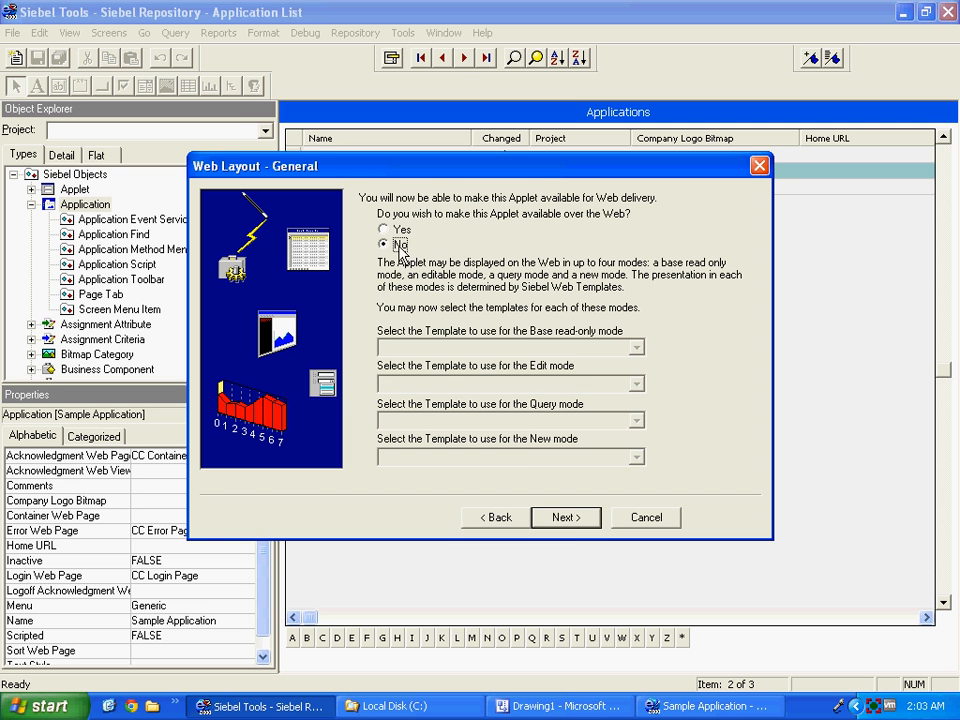
left_click(566, 514)
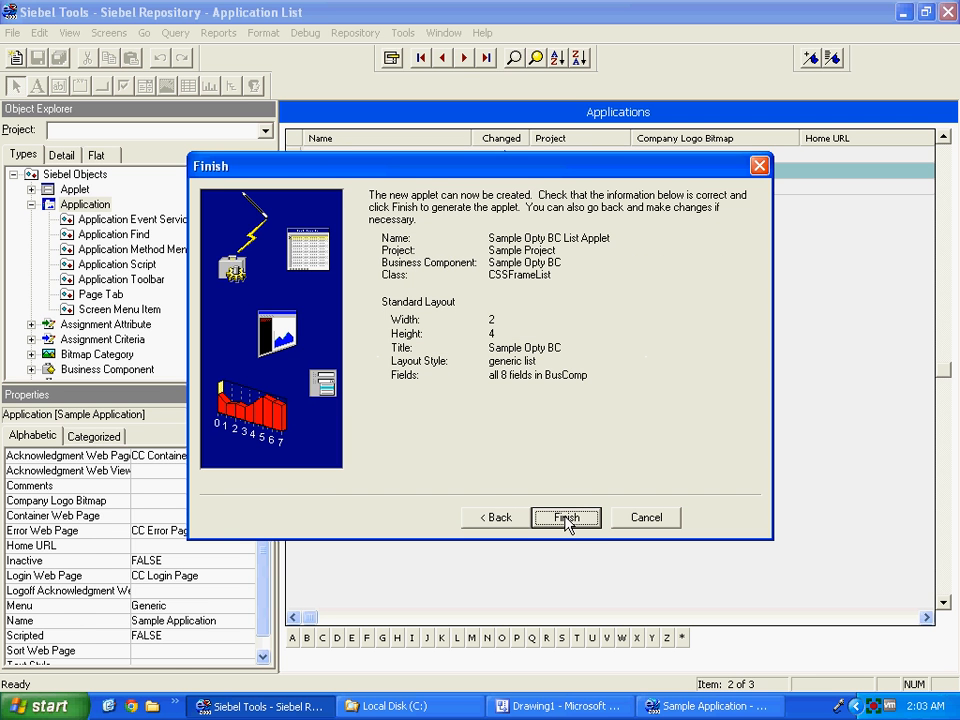
left_click(566, 518)
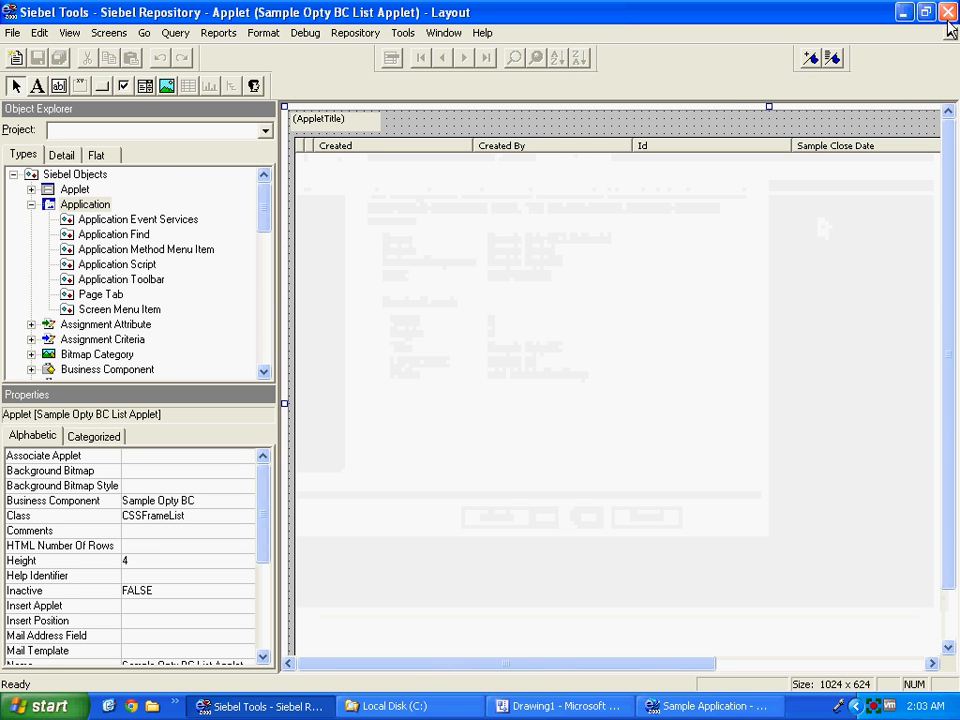
double_click(47, 189)
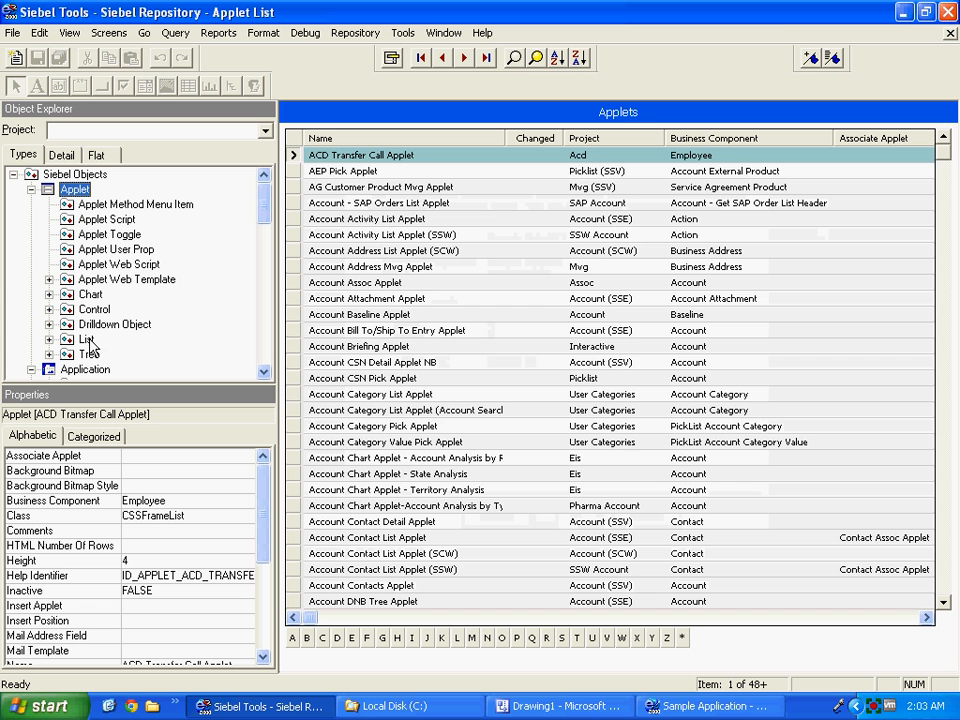
key("ctrl+q")
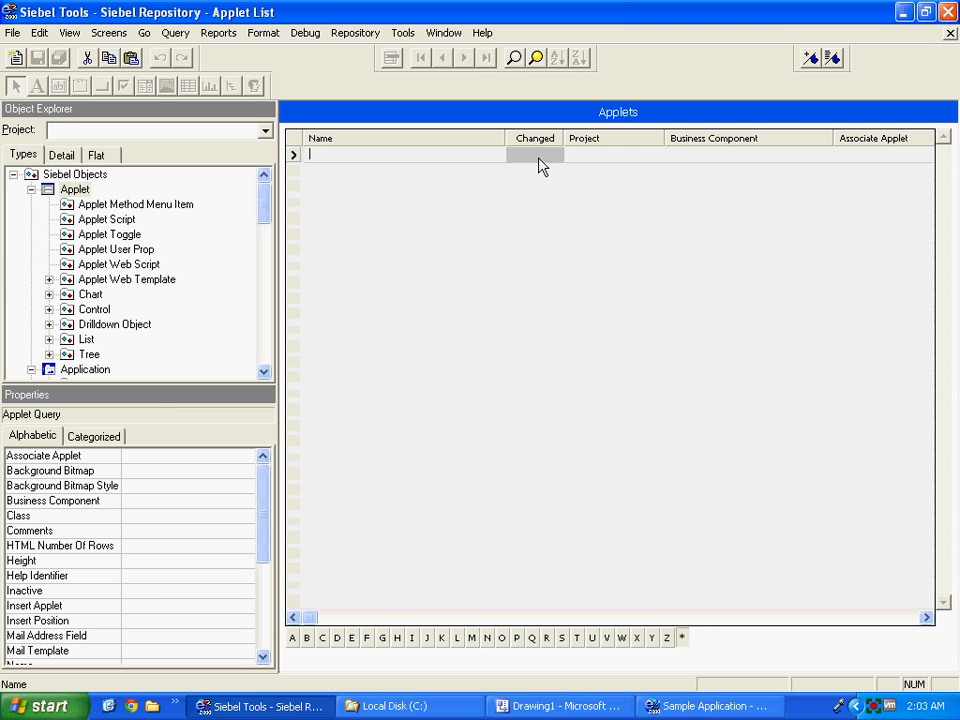
left_click(537, 156)
key("Return")
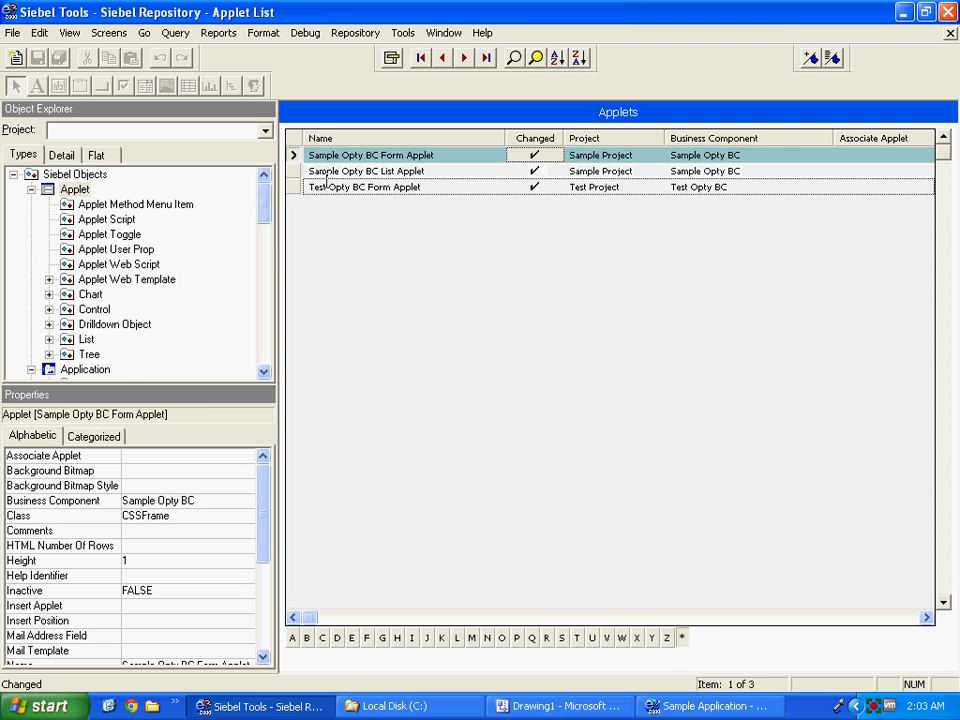
left_click(300, 173)
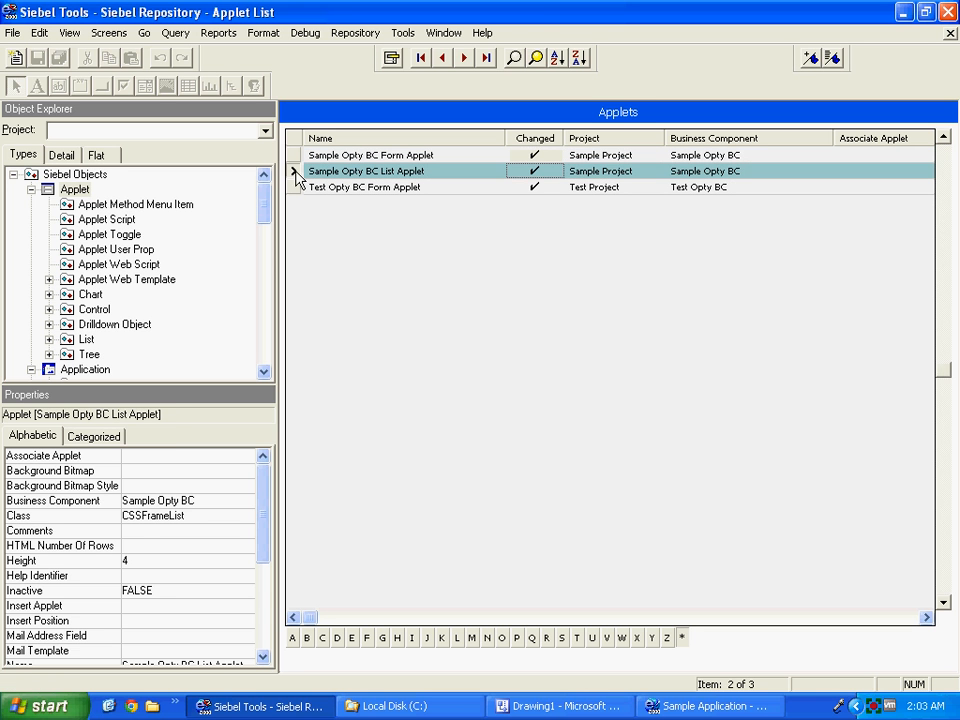
left_click(86, 340)
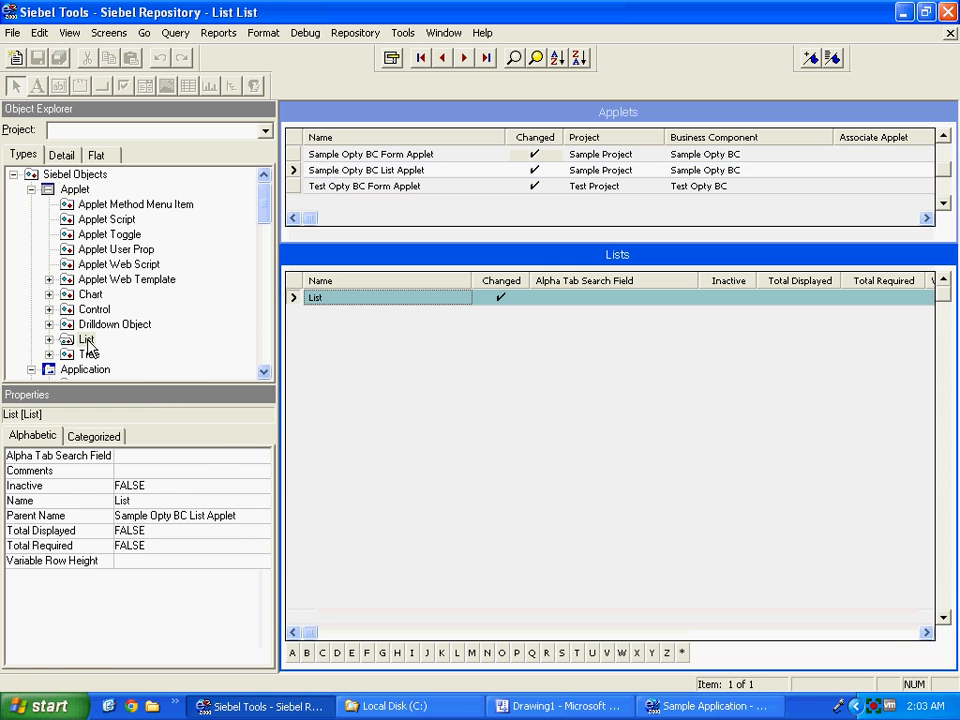
left_click(49, 339)
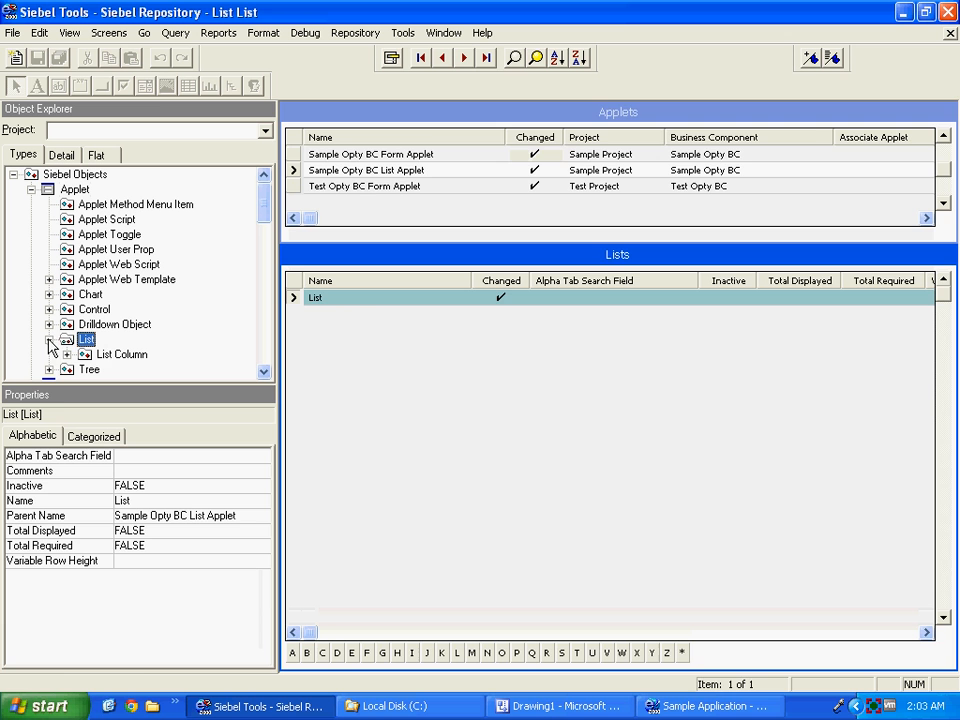
left_click(100, 354)
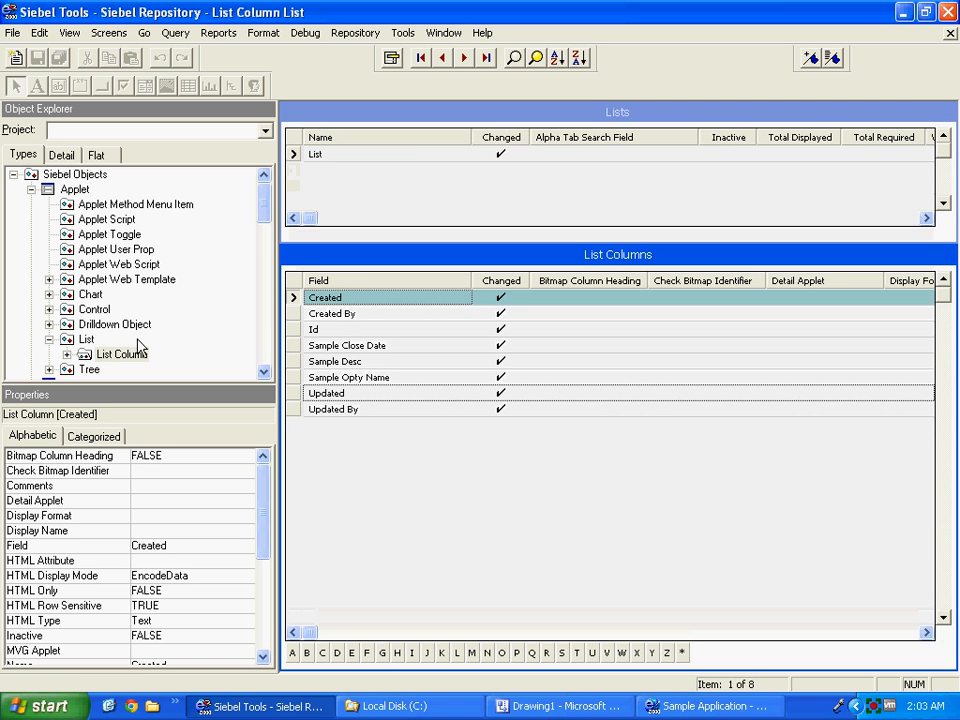
left_click(90, 340)
left_click(108, 356)
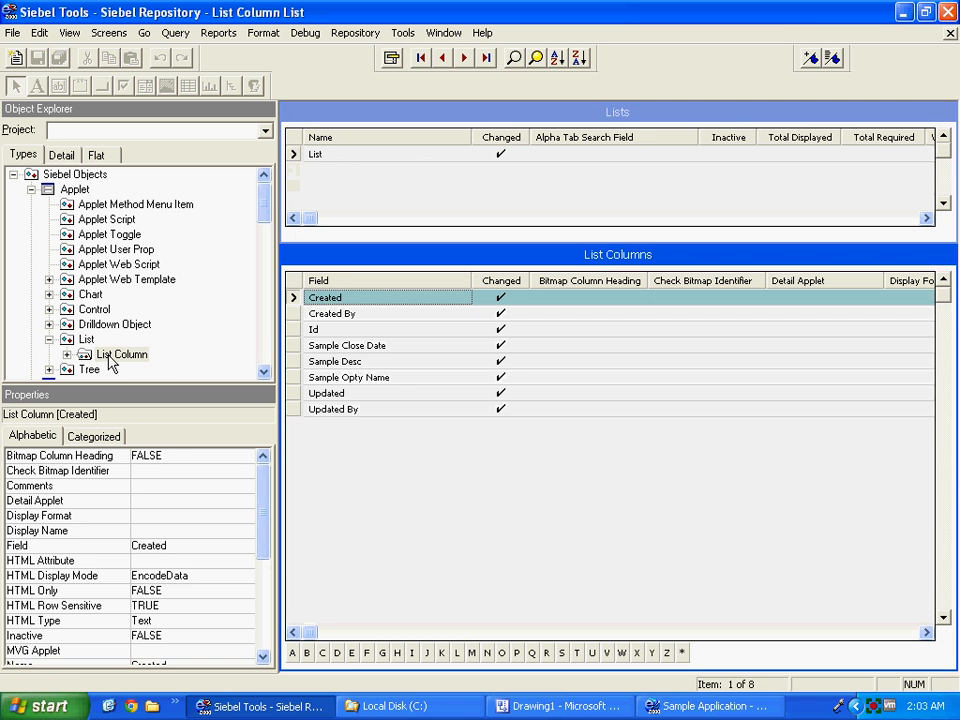
left_click(950, 33)
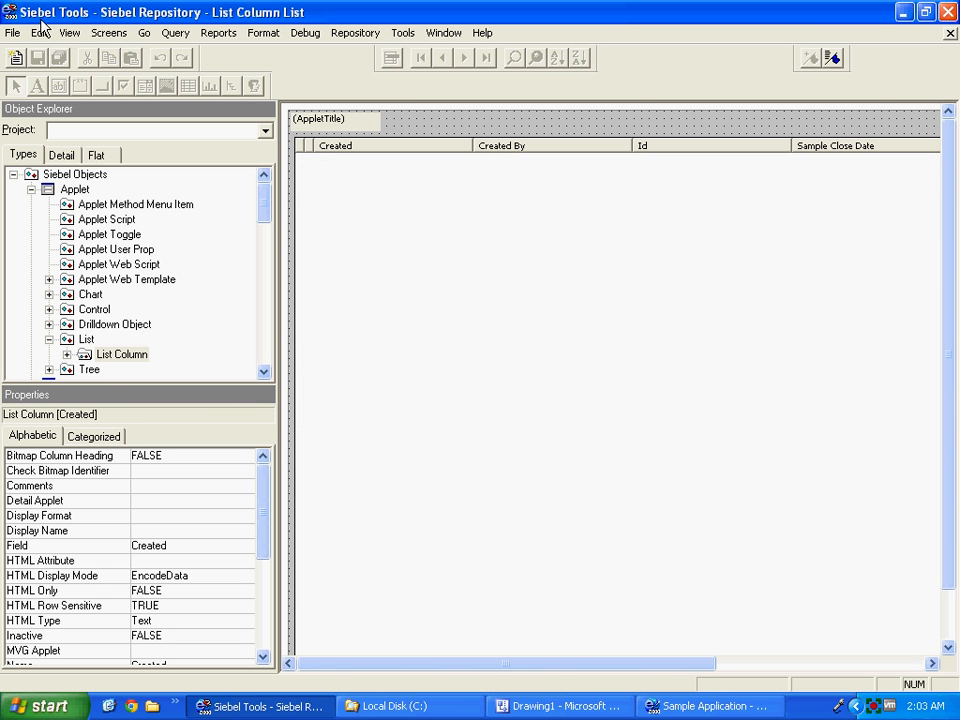
left_click(12, 33)
left_click(36, 94)
Open the Views list and scroll to Sample View's sector applet columns.
left_click(64, 192)
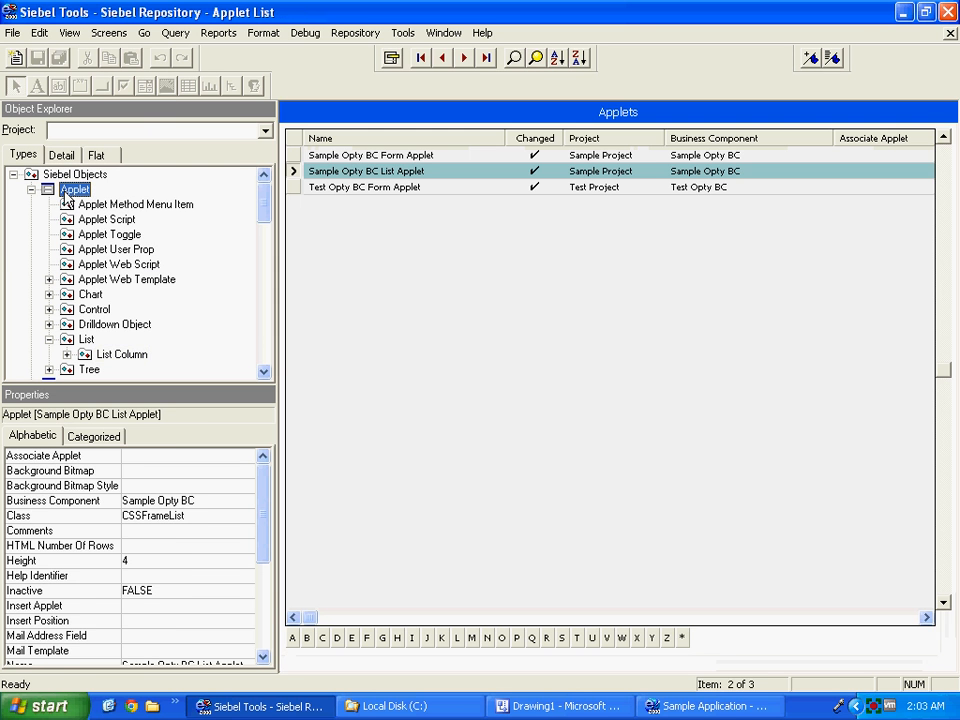
left_click(31, 190)
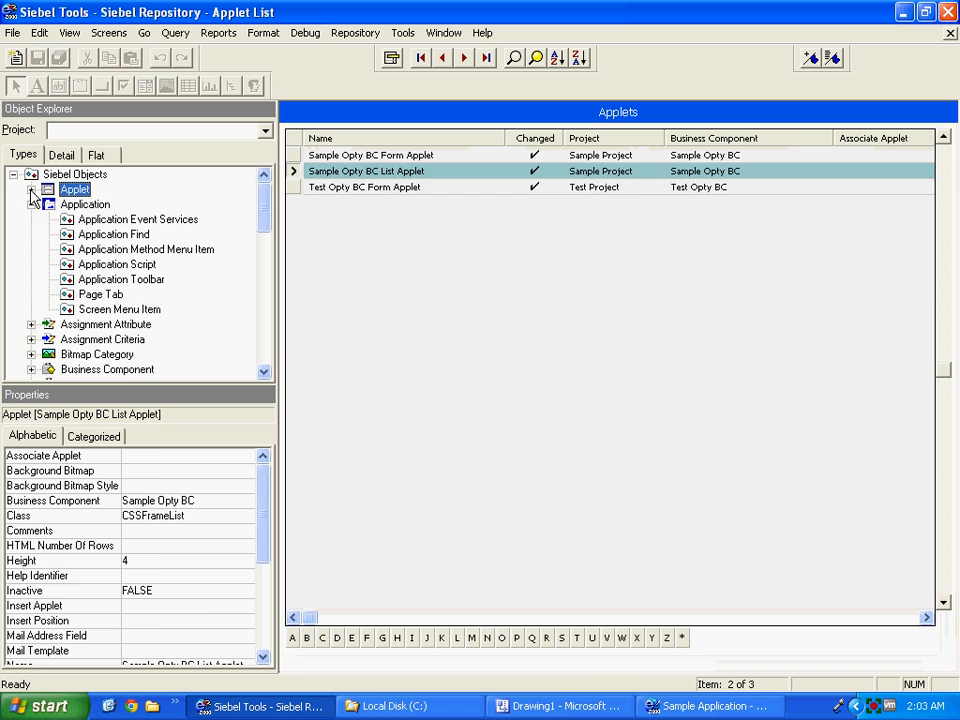
left_click(31, 204)
left_click(80, 207)
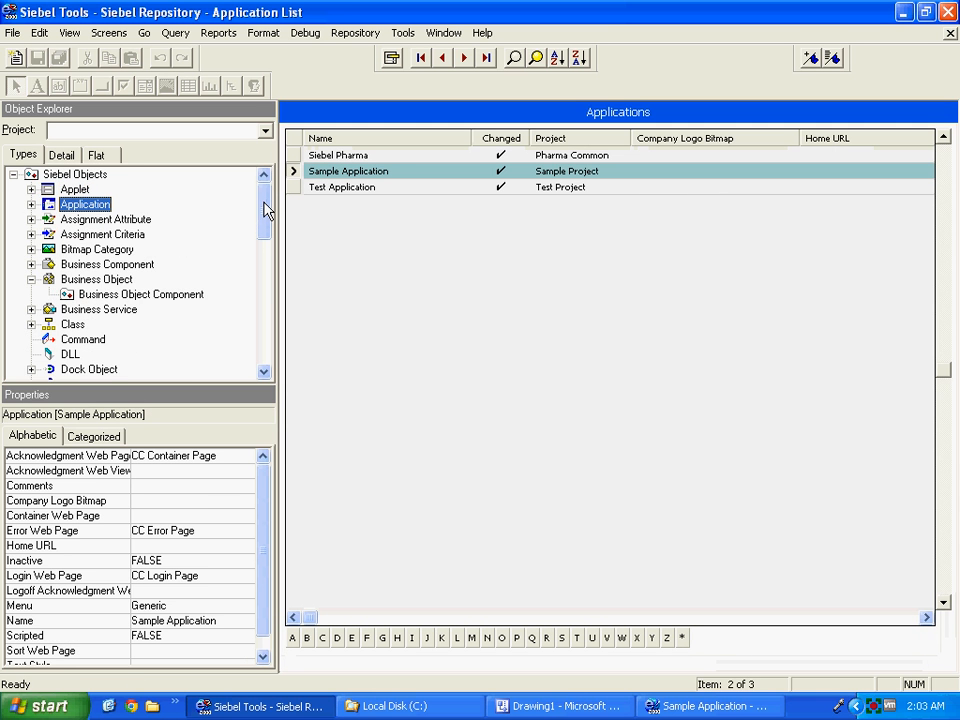
left_click_drag(264, 204, 266, 326)
left_click(72, 294)
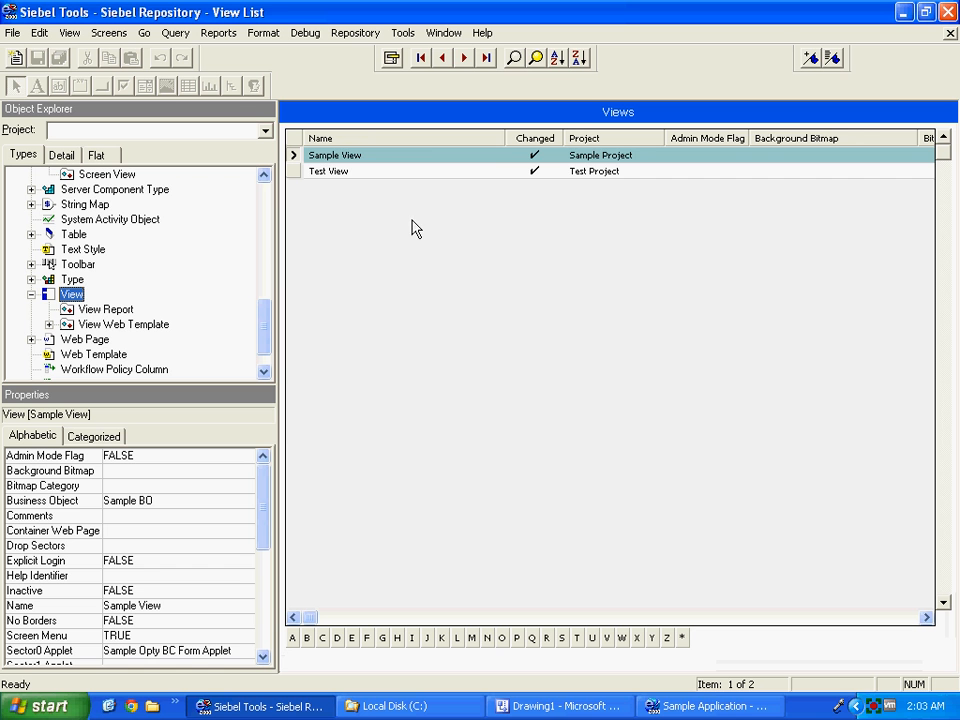
left_click(907, 618)
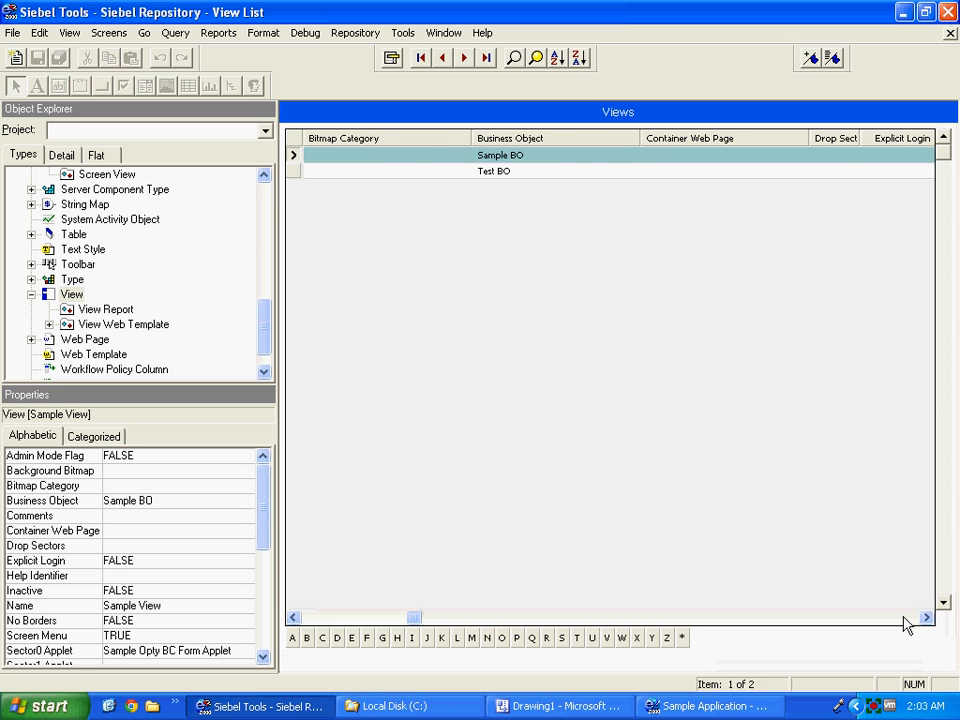
left_click(905, 619)
left_click(905, 619)
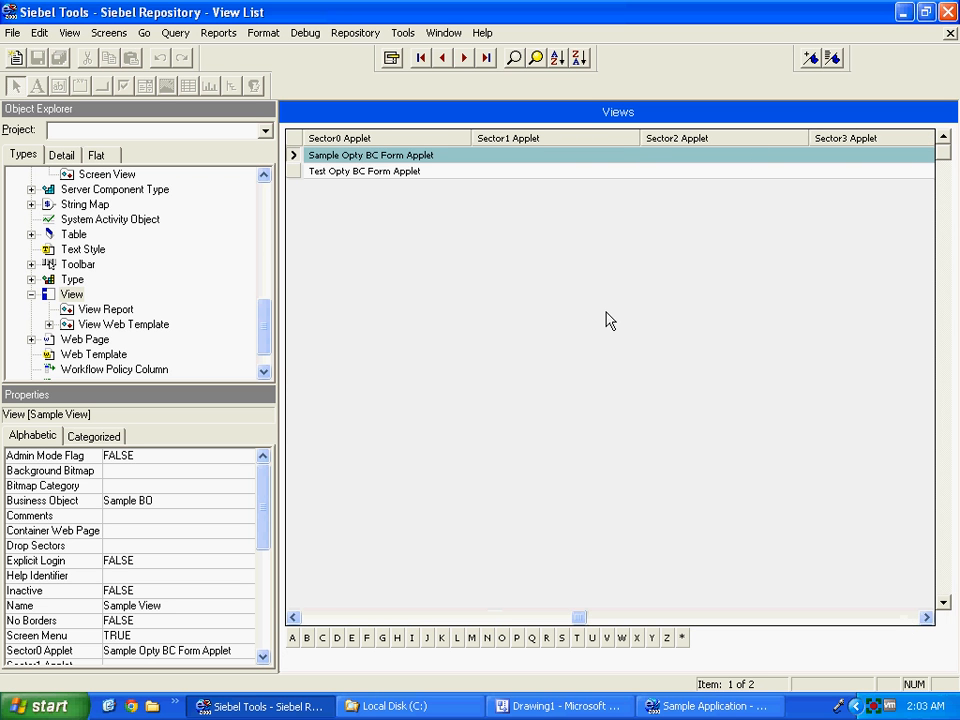
Set Sample View's Sector1 applet to Sample Opty BC List Applet and copy its name.
left_click(503, 154)
type("S")
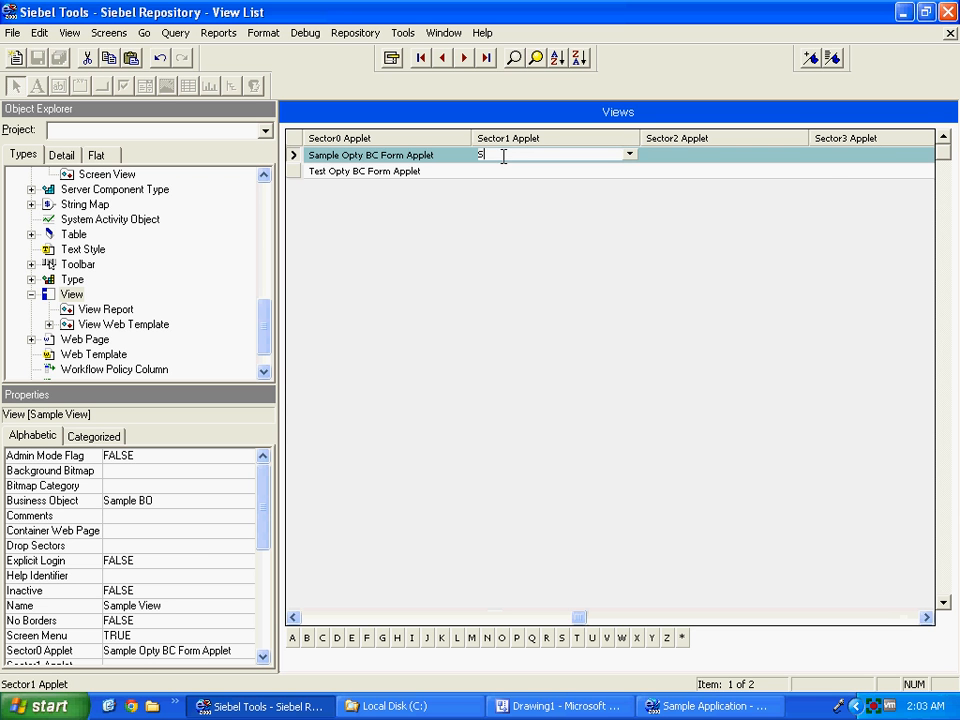
type("ample")
key("Return")
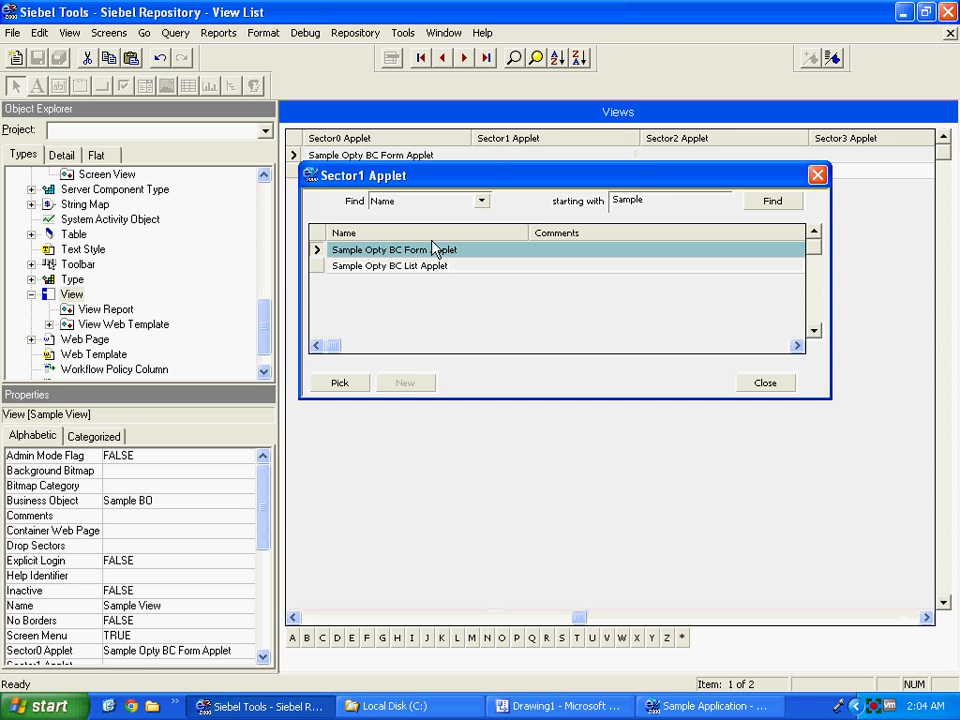
left_click(410, 266)
key("ctrl+c")
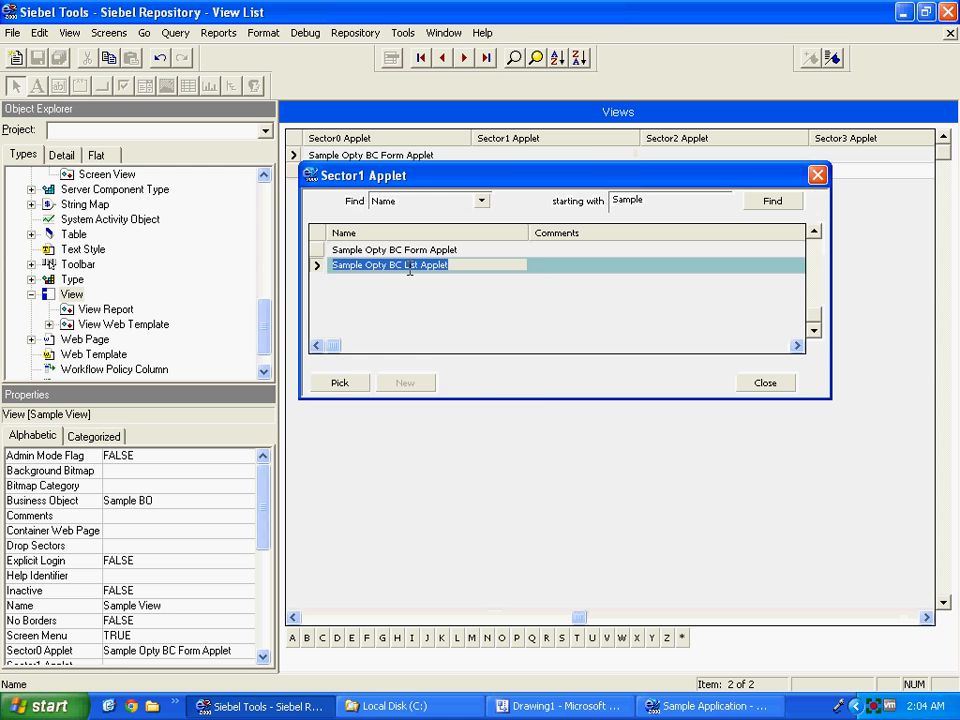
right_click(410, 266)
left_click(426, 291)
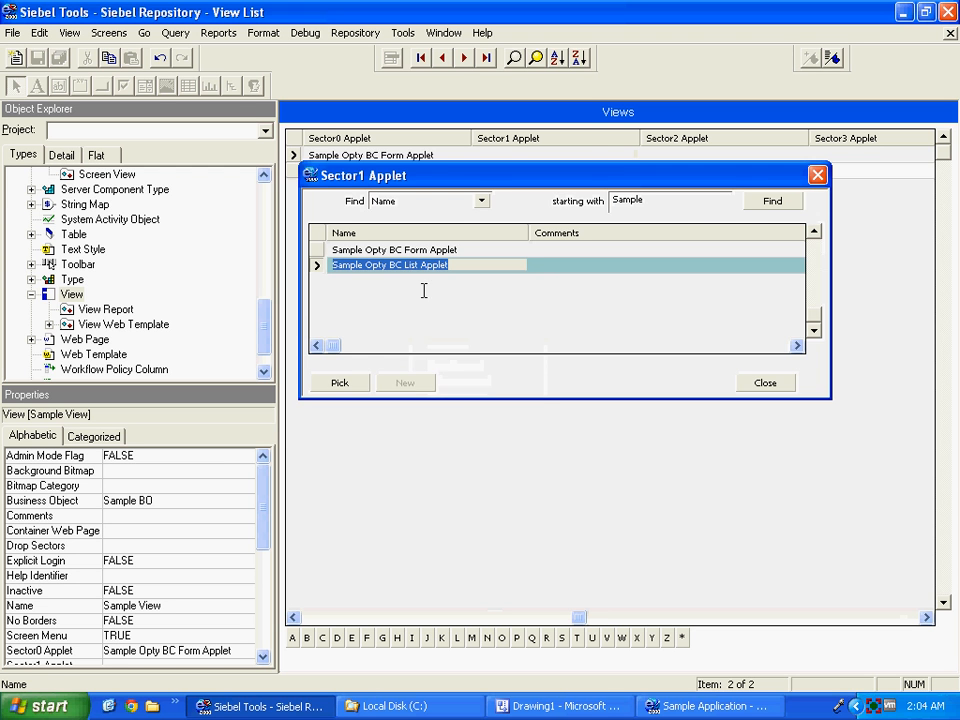
left_click(338, 384)
Paste Sample Opty BC List Applet into Sectors 2, 3, 5, 6 and 7, leaving Sector4 unchanged.
left_click(685, 155)
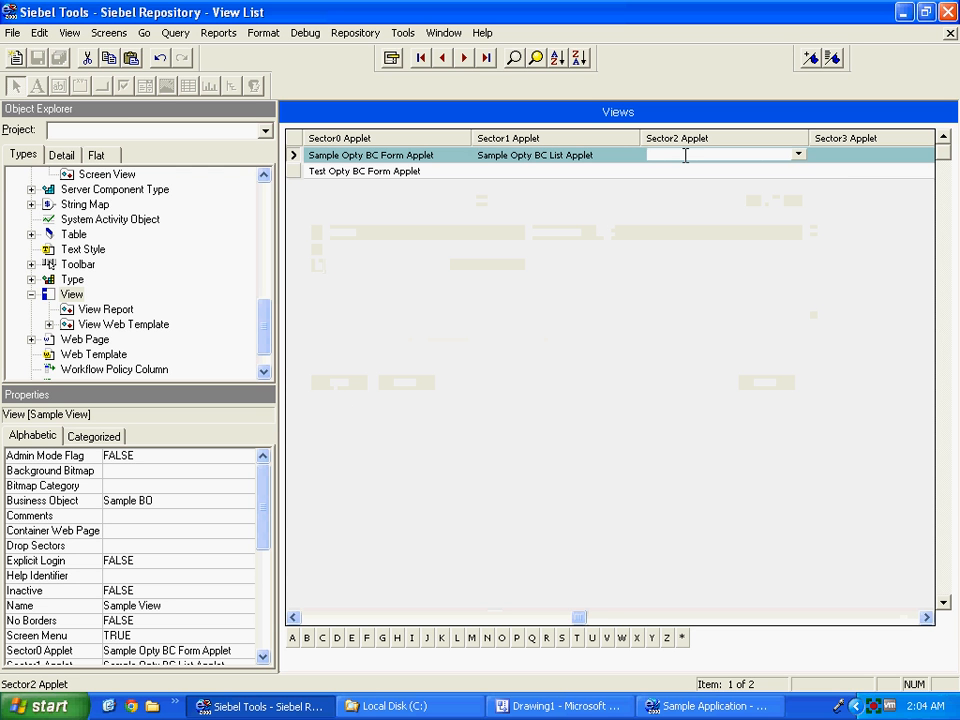
key("ctrl+v")
key("Tab")
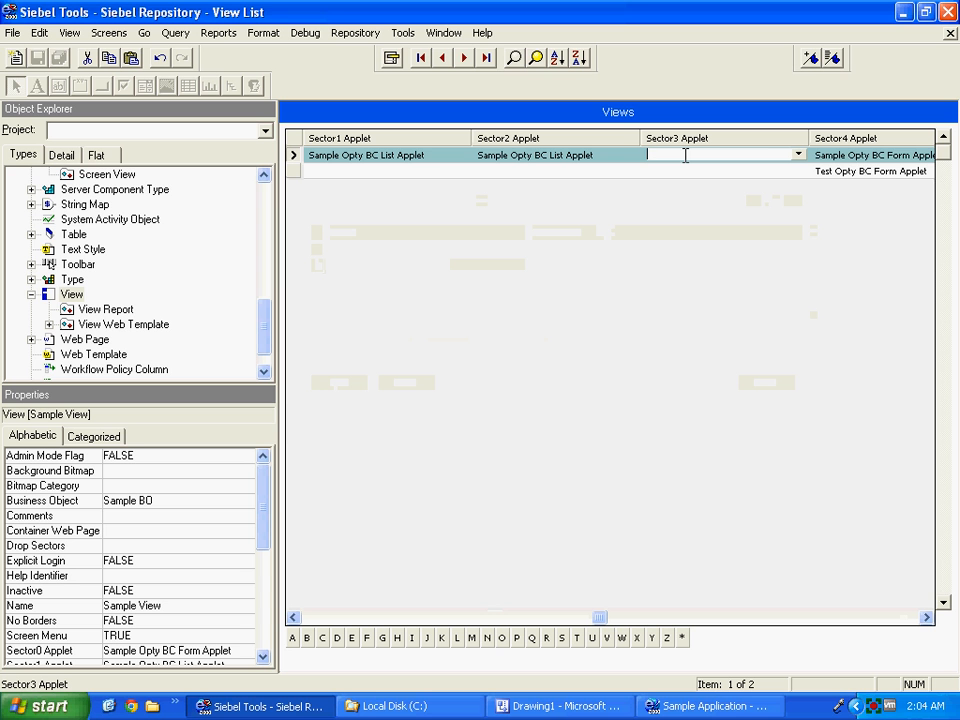
key("ctrl+v")
key("Tab")
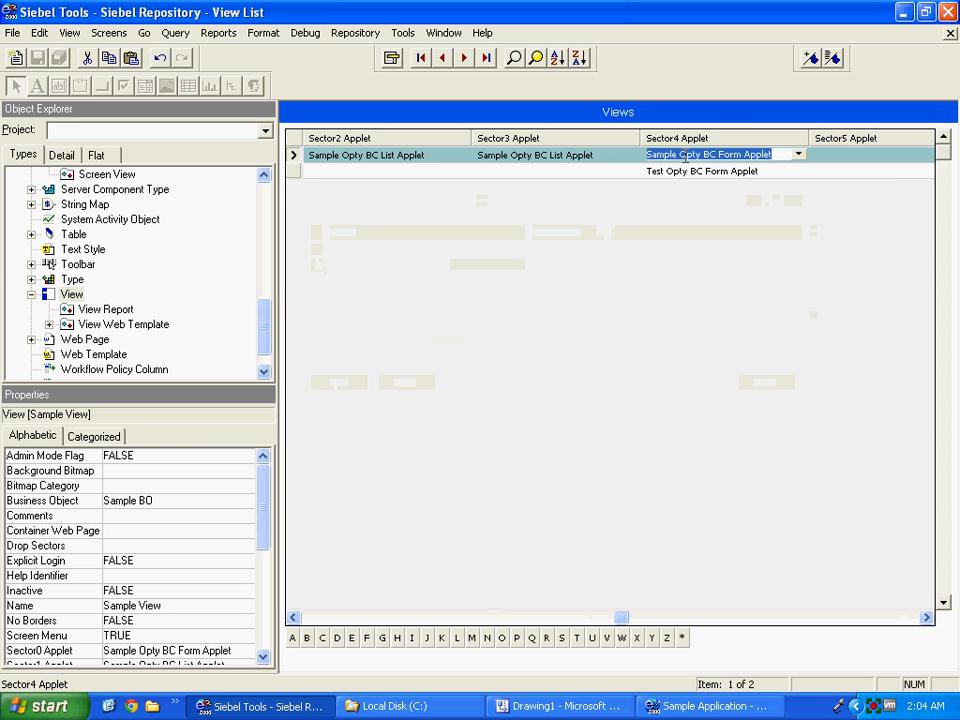
key("Tab")
key("ctrl+v")
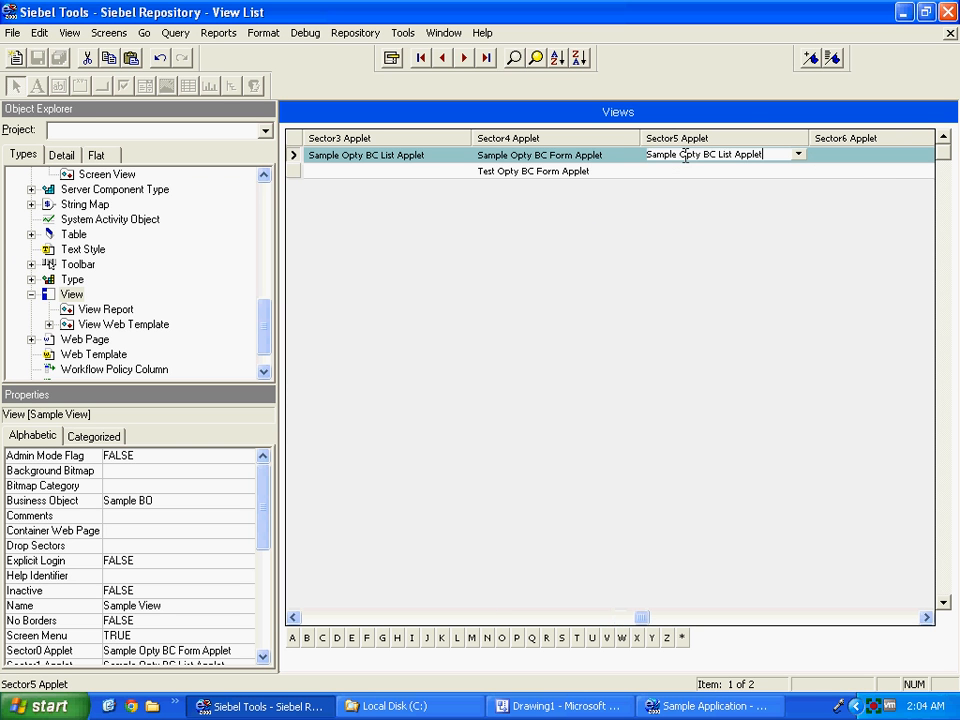
key("Tab")
key("ctrl+v")
key("Tab")
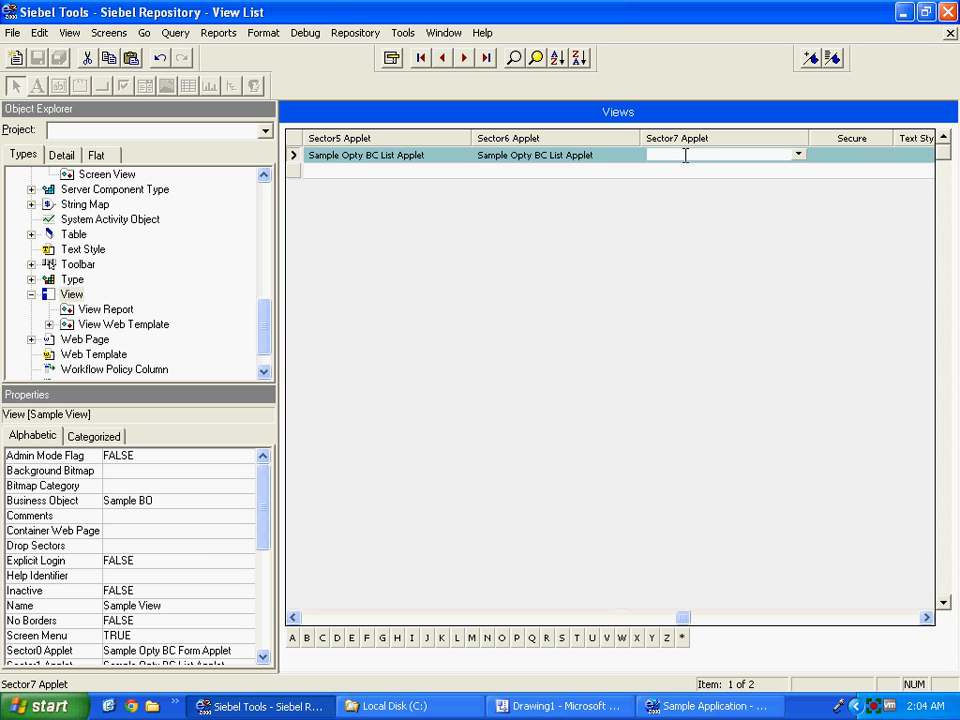
key("ctrl+v")
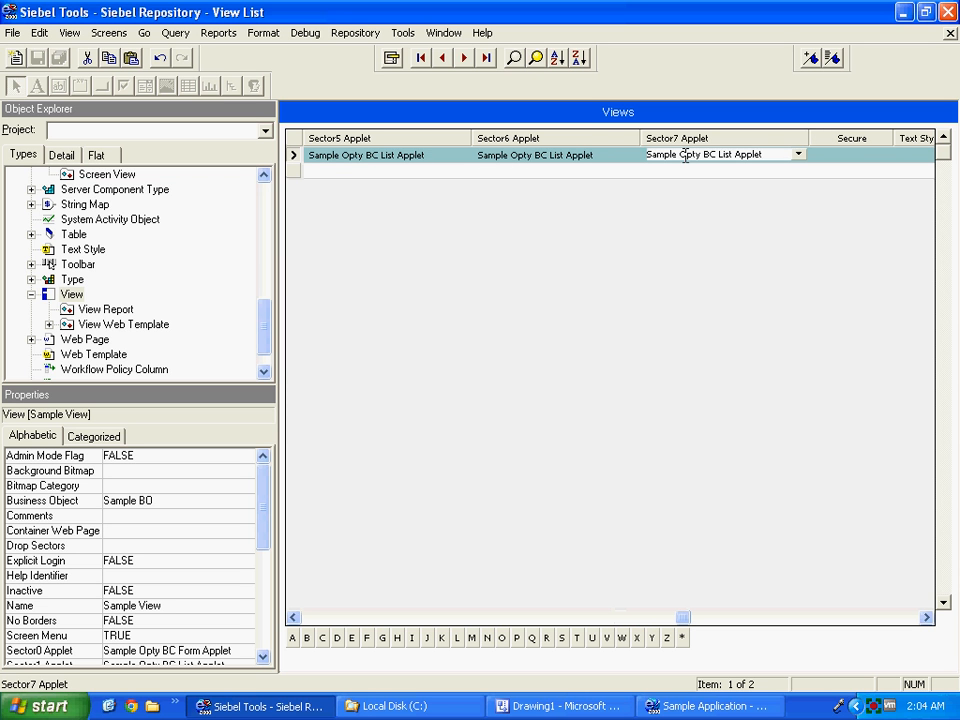
key("Tab")
Commit the Sample View row by moving to the Test View record.
left_click(499, 171)
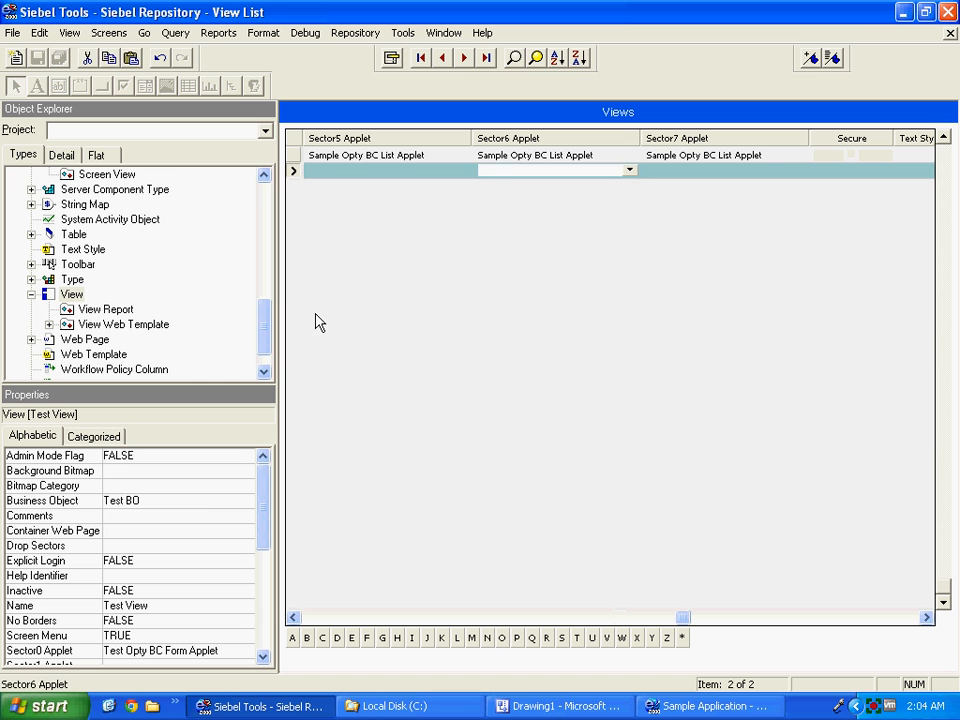
left_click_drag(264, 336, 267, 357)
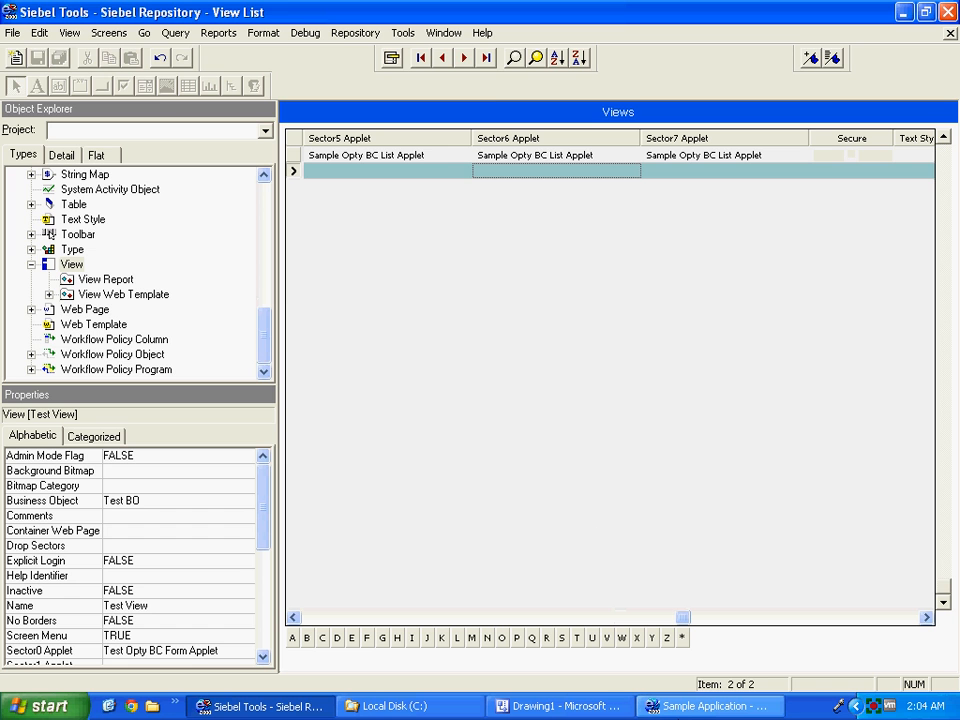
left_click(705, 706)
Close the running Sample Application and compile the locked Sample Project via Repository > Compile.
right_click(692, 706)
left_click(695, 702)
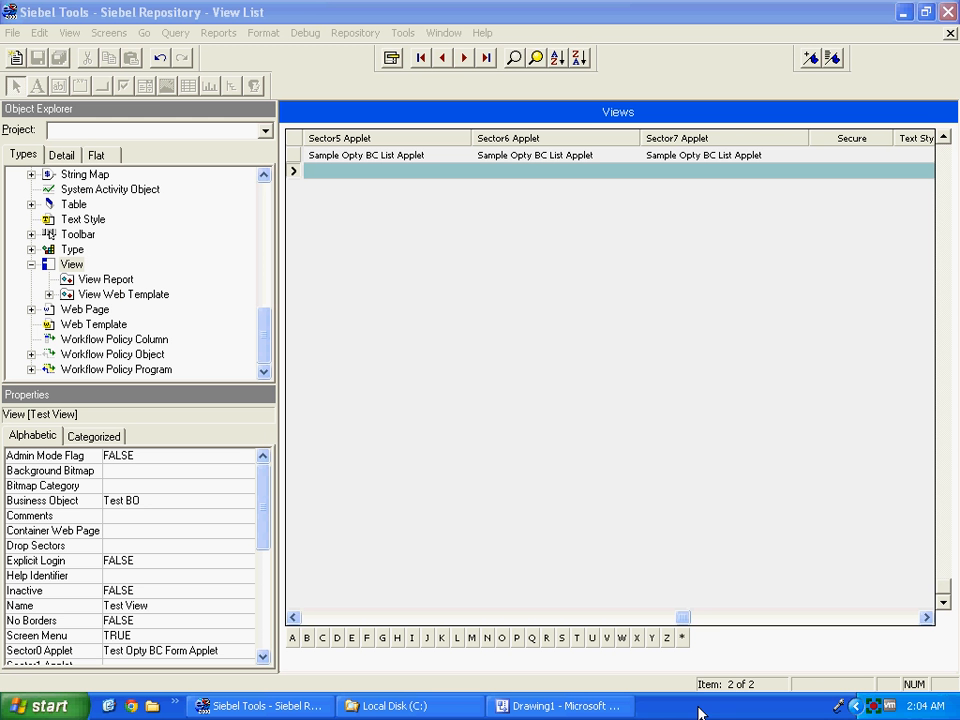
left_click(356, 36)
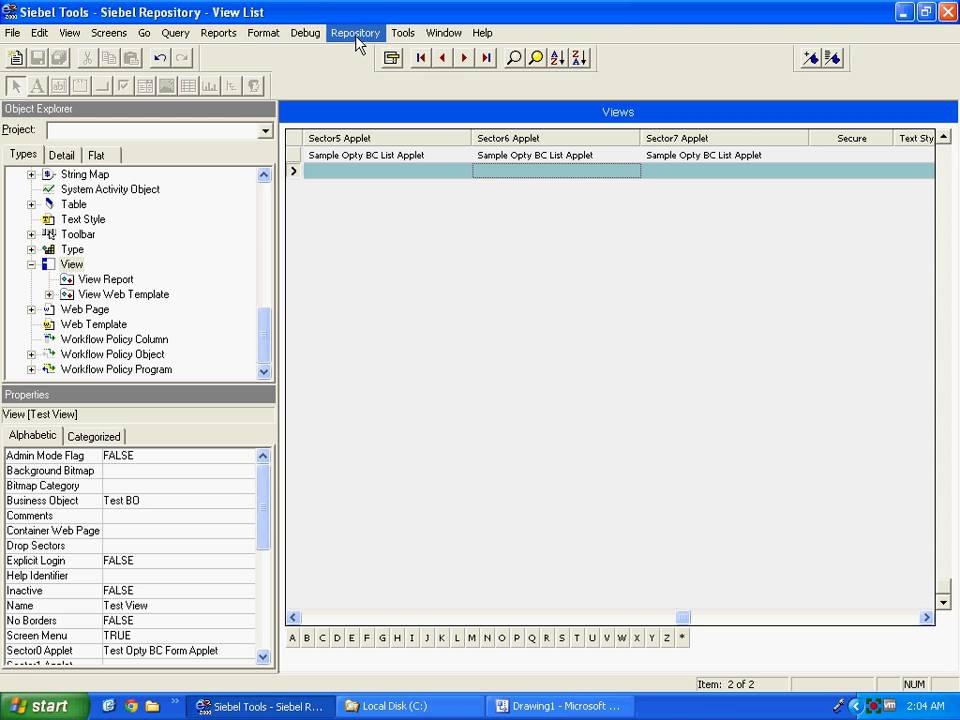
left_click(358, 52)
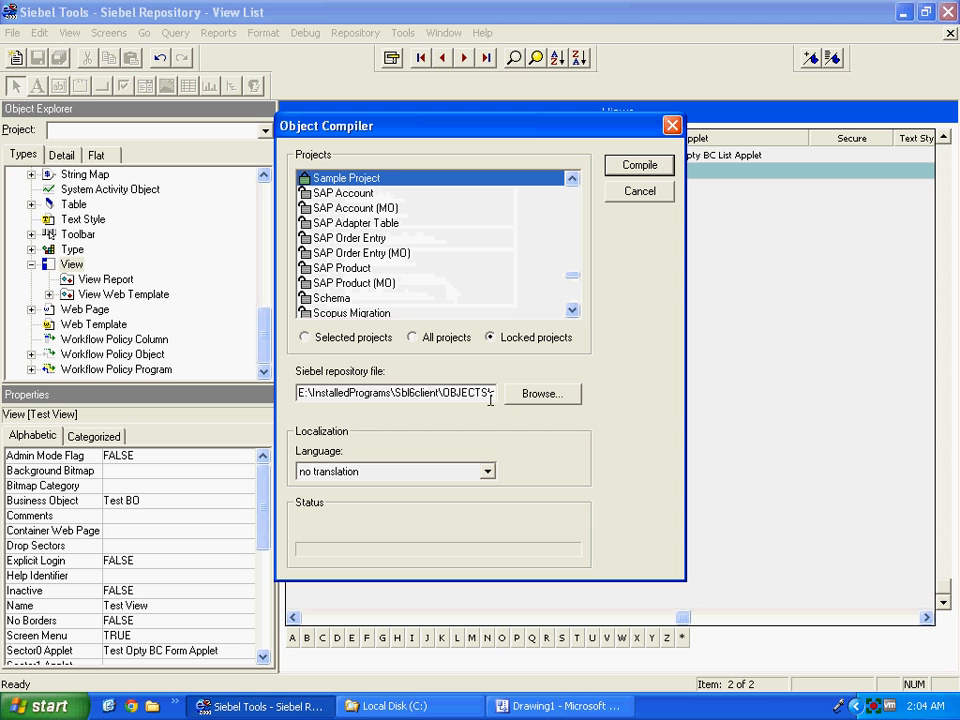
left_click(632, 168)
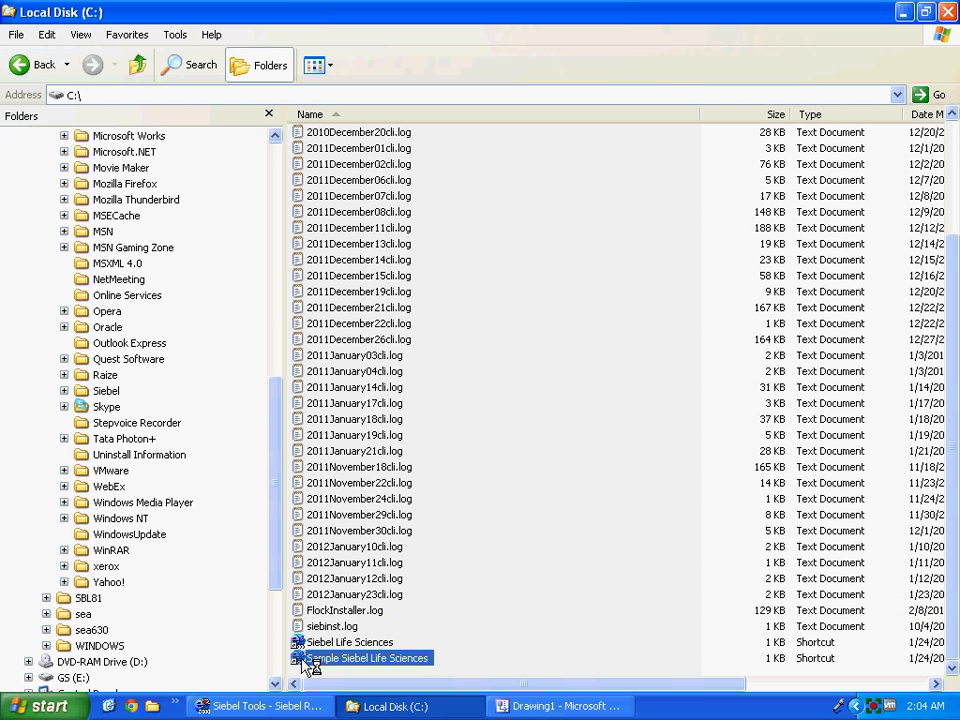
Enter the user name and password, choose the Sample database, and submit the login.
type("sadm")
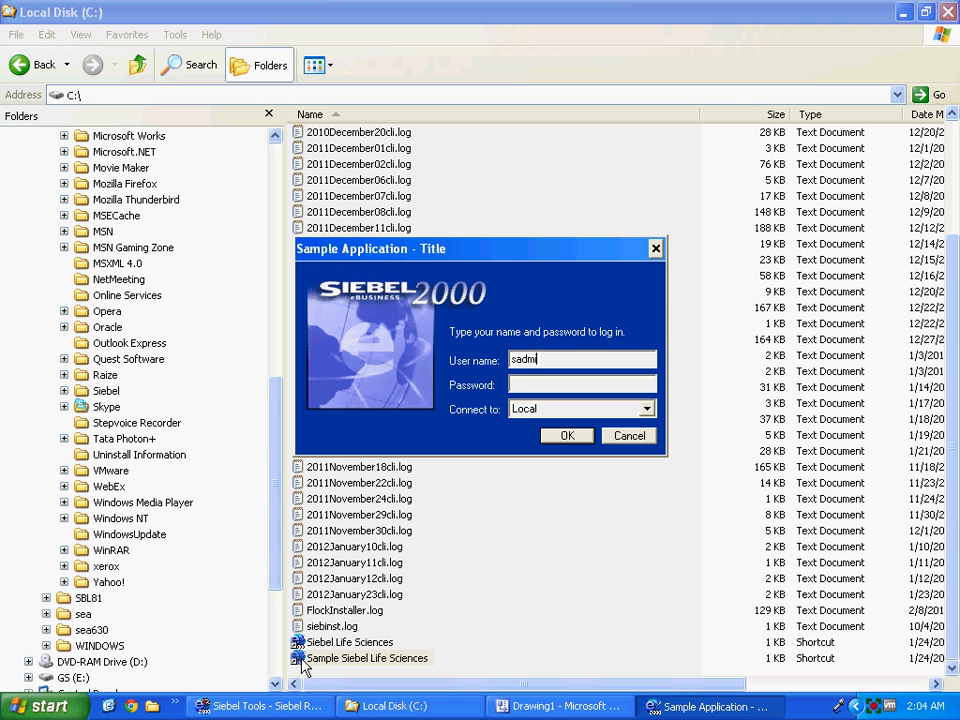
type("in")
key("Tab")
type("sadmin")
key("Tab")
key("Down")
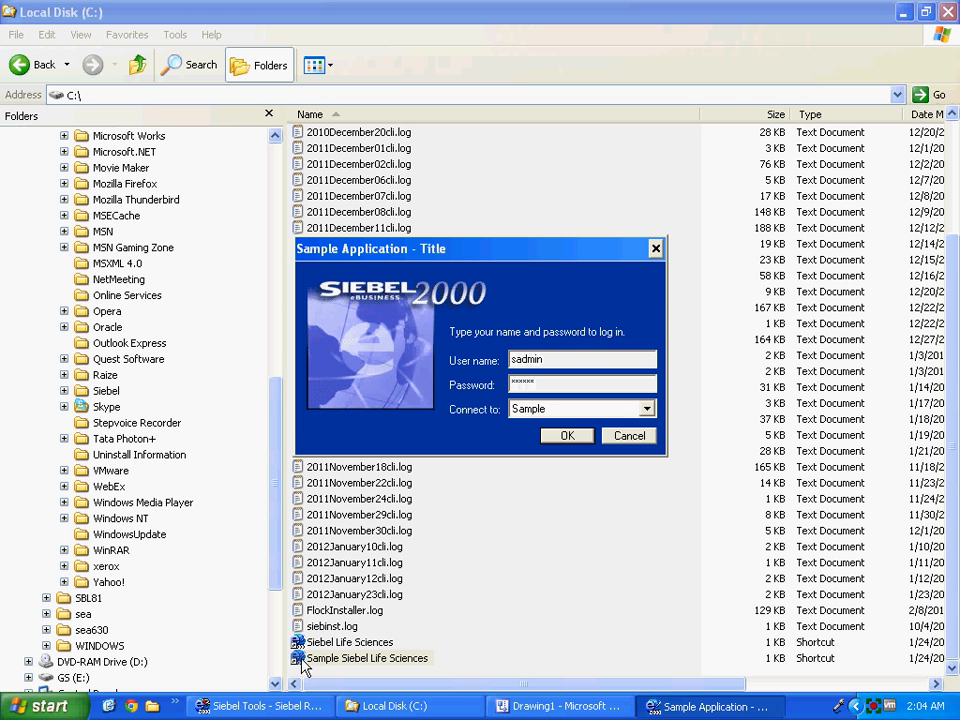
key("Return")
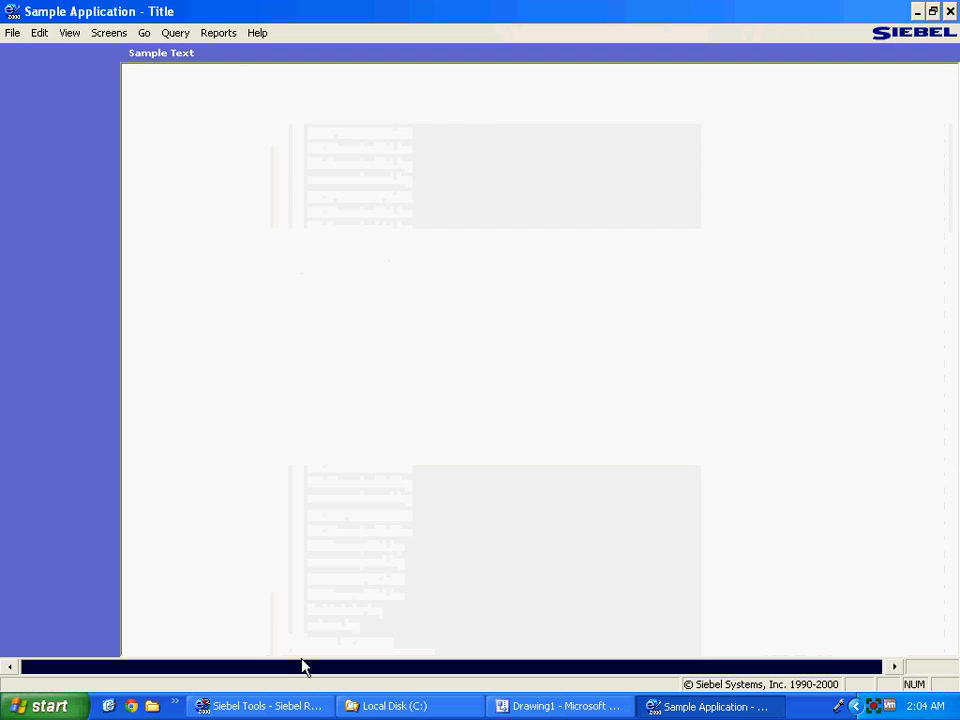
Open the Sample Text screen and run a new query for Sample Opty Name 'Test'.
left_click(157, 52)
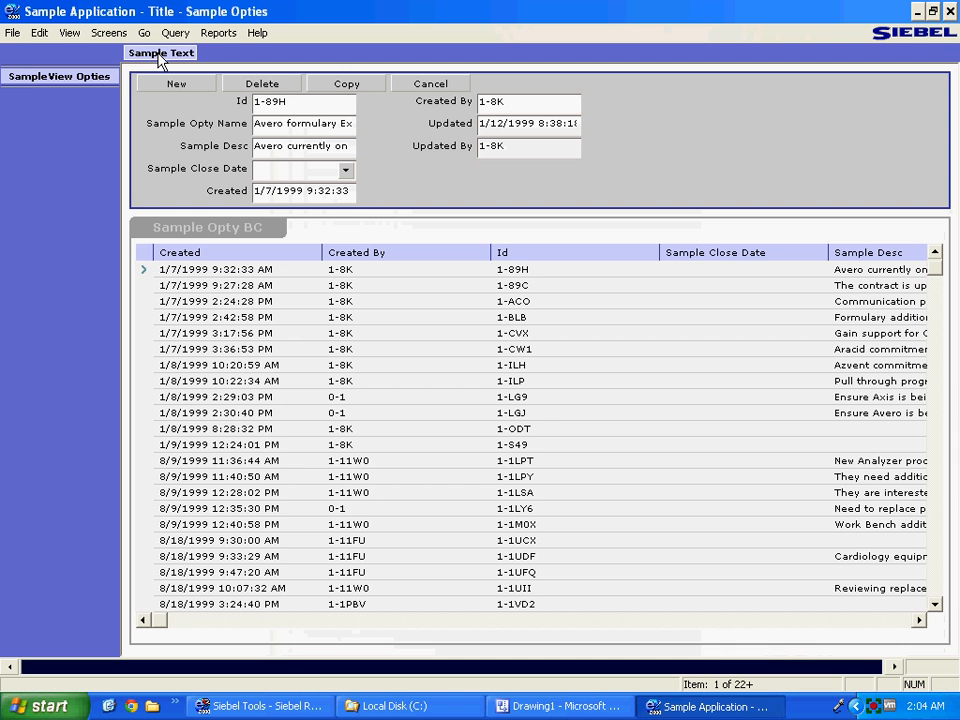
left_click(209, 233)
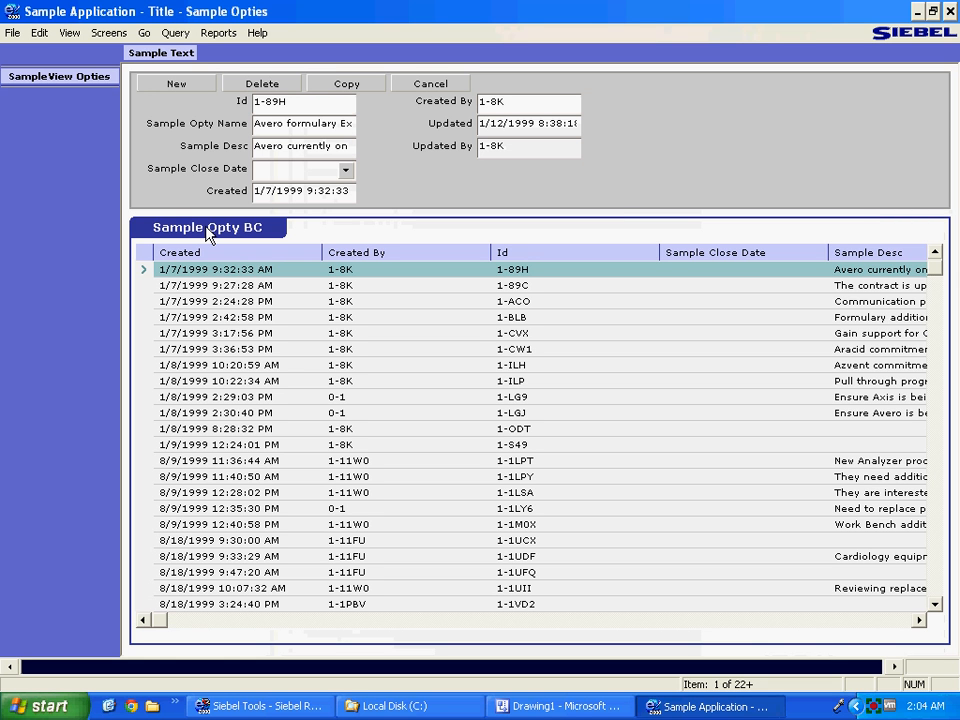
left_click(390, 154)
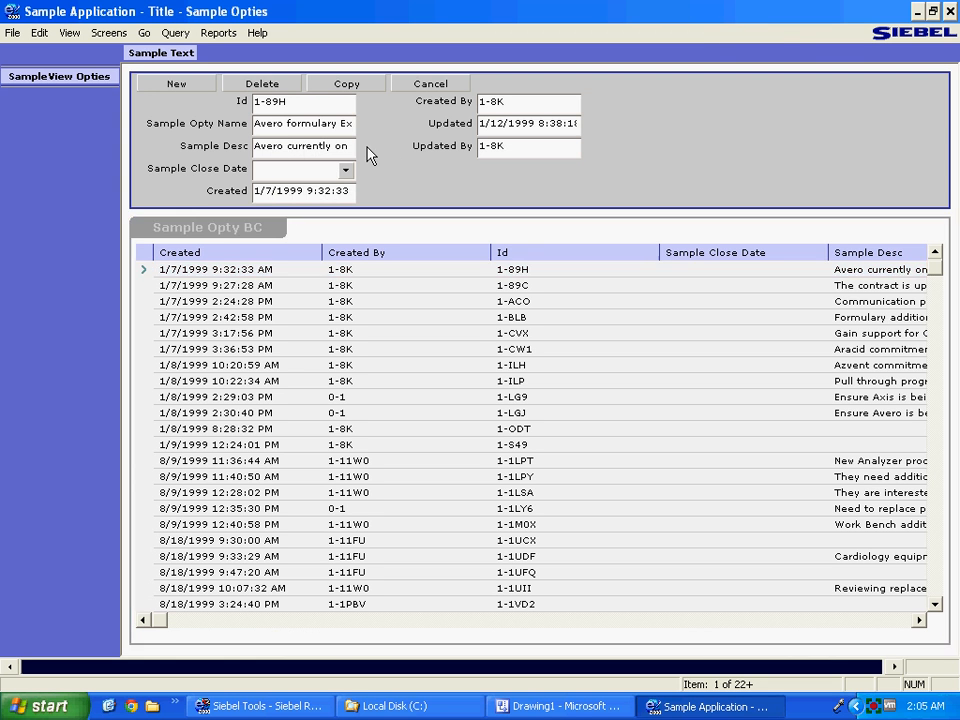
left_click(175, 33)
left_click(184, 58)
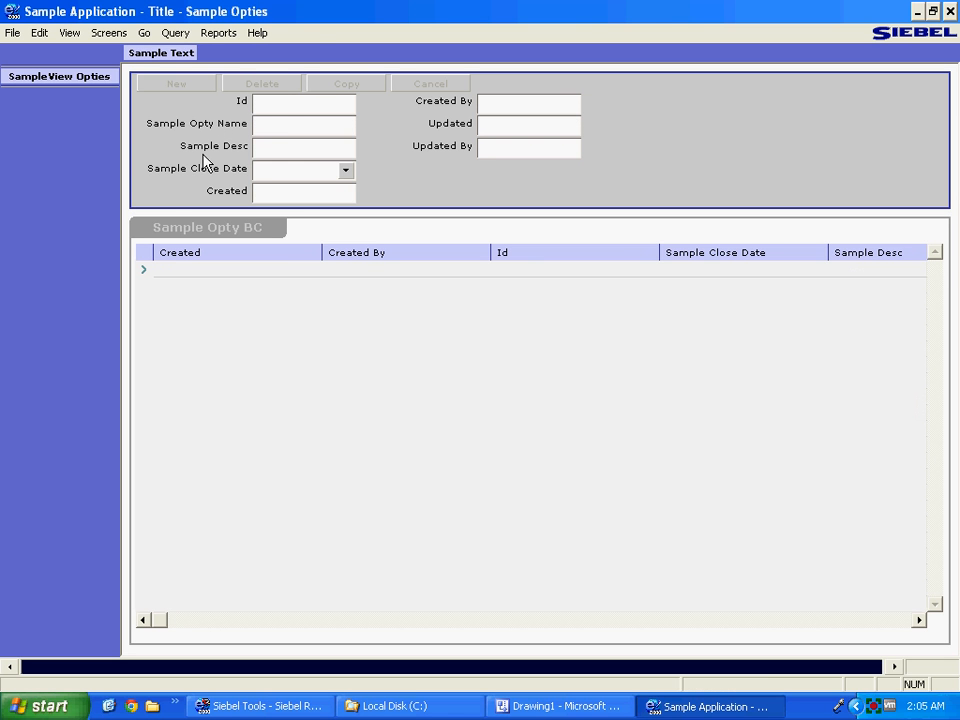
left_click(279, 103)
left_click(273, 125)
type("Test")
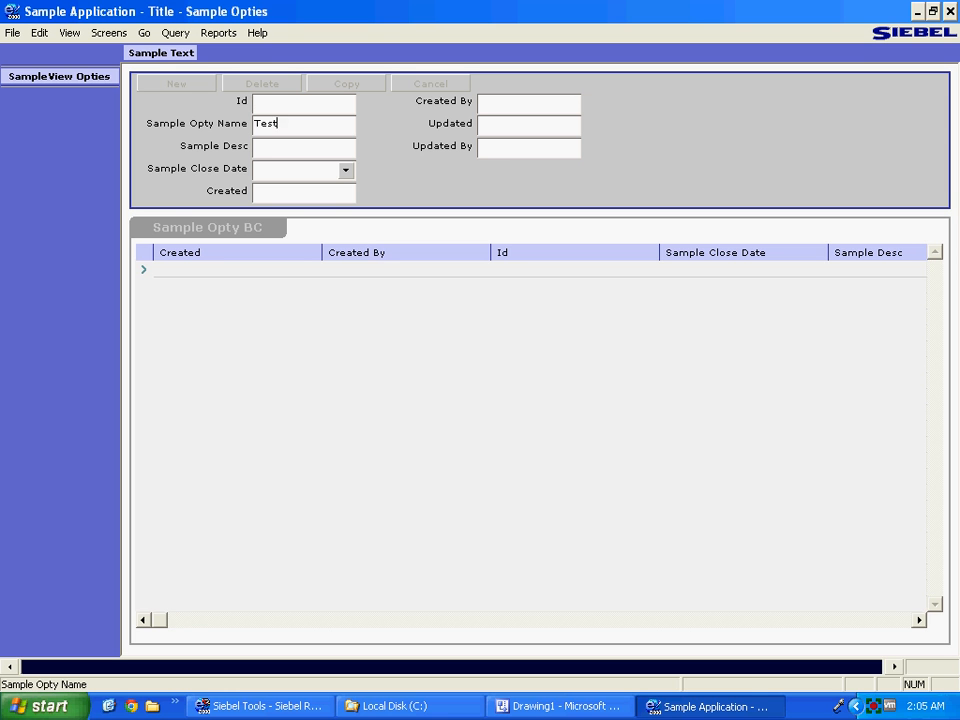
key("Return")
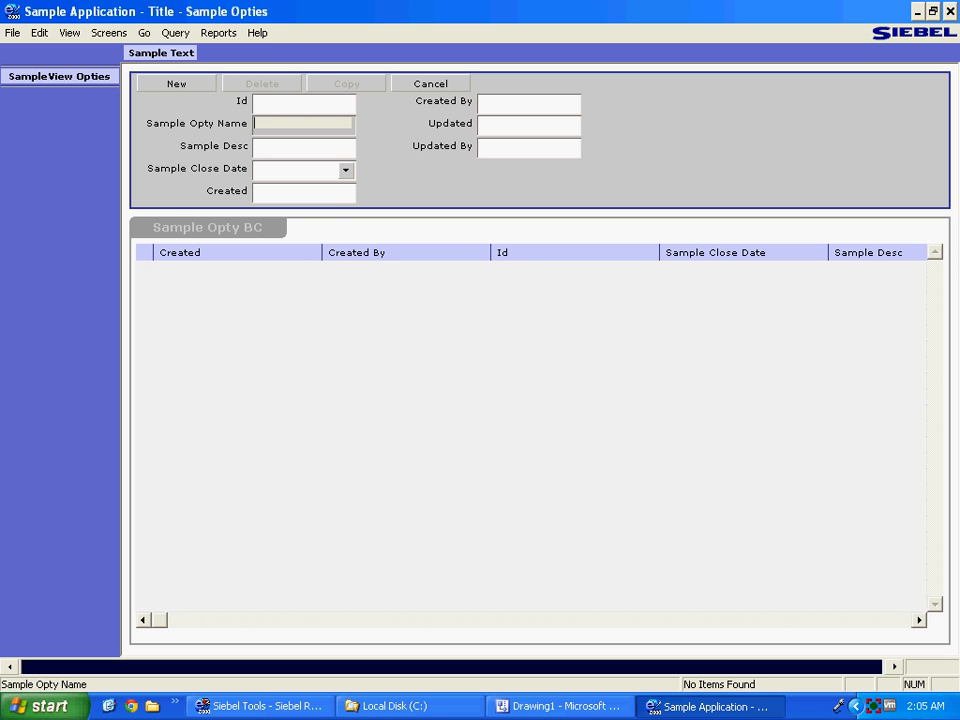
Create a record named test with description Test Desc and close date 1/25/2012.
left_click(150, 85)
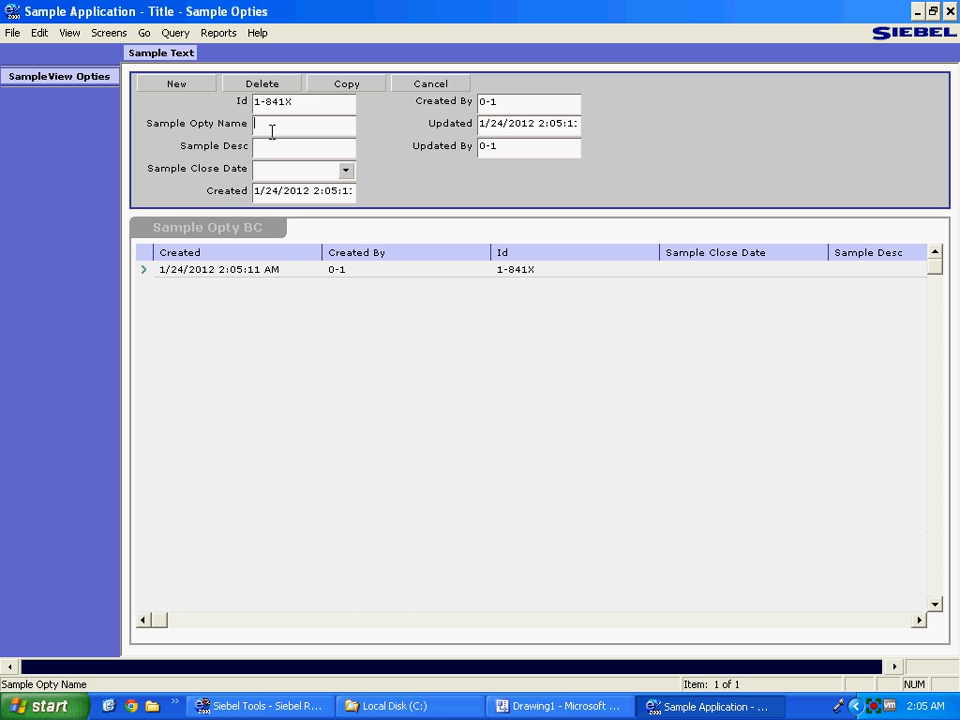
type("test")
key("Tab")
type("Test Desc")
key("Tab")
left_click(351, 171)
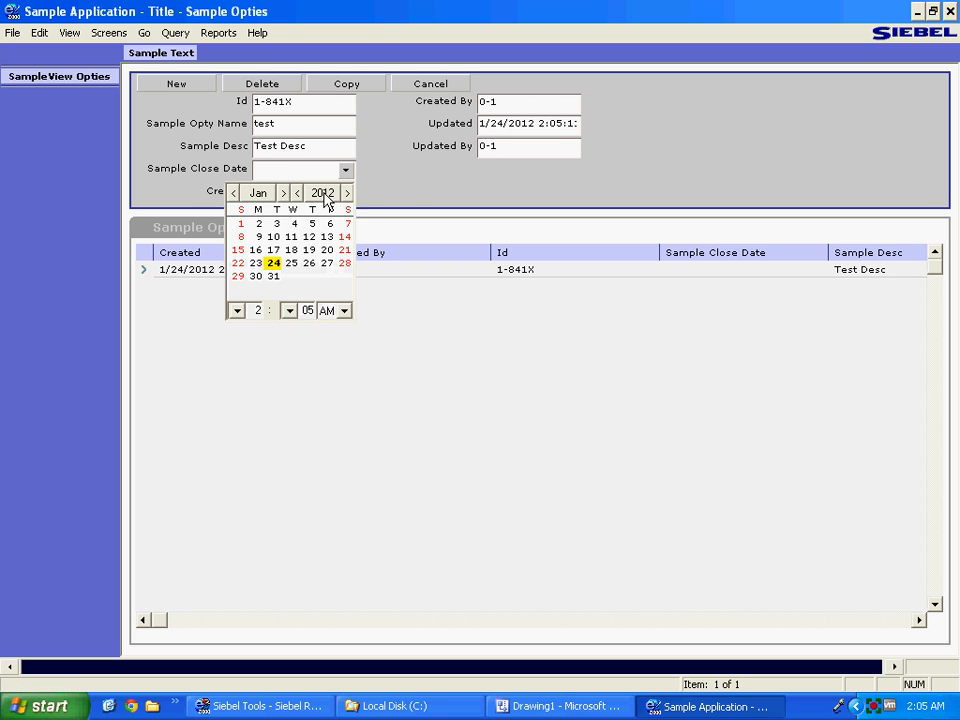
left_click(284, 264)
Switch between the Sample Opty list and form to check the new record.
left_click(376, 341)
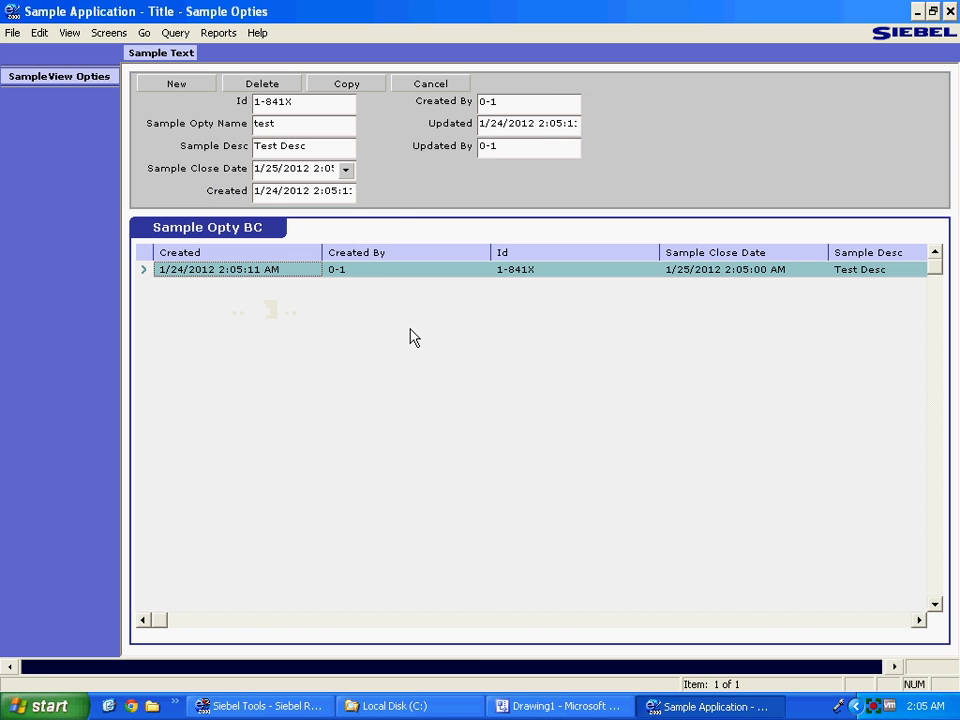
left_click(510, 102)
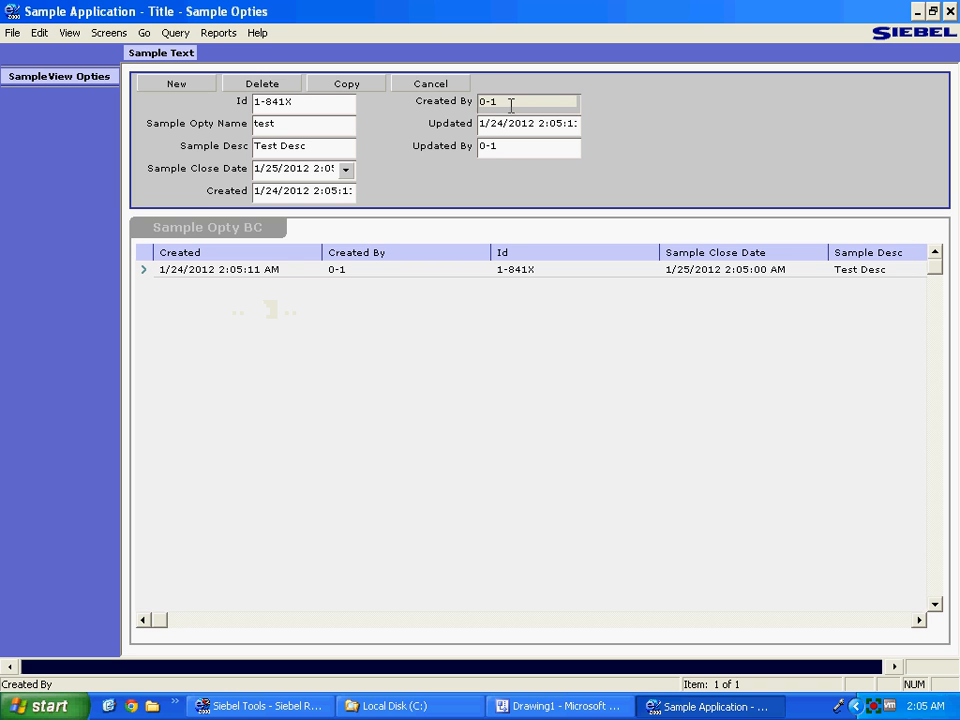
left_click(340, 457)
left_click(209, 135)
left_click(237, 339)
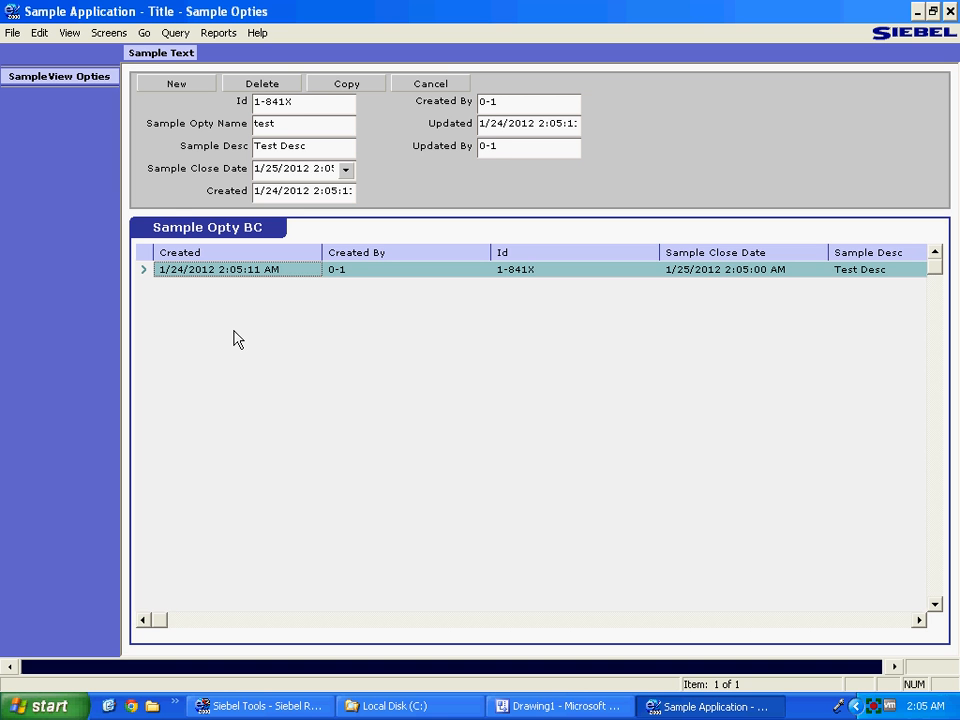
left_click(196, 172)
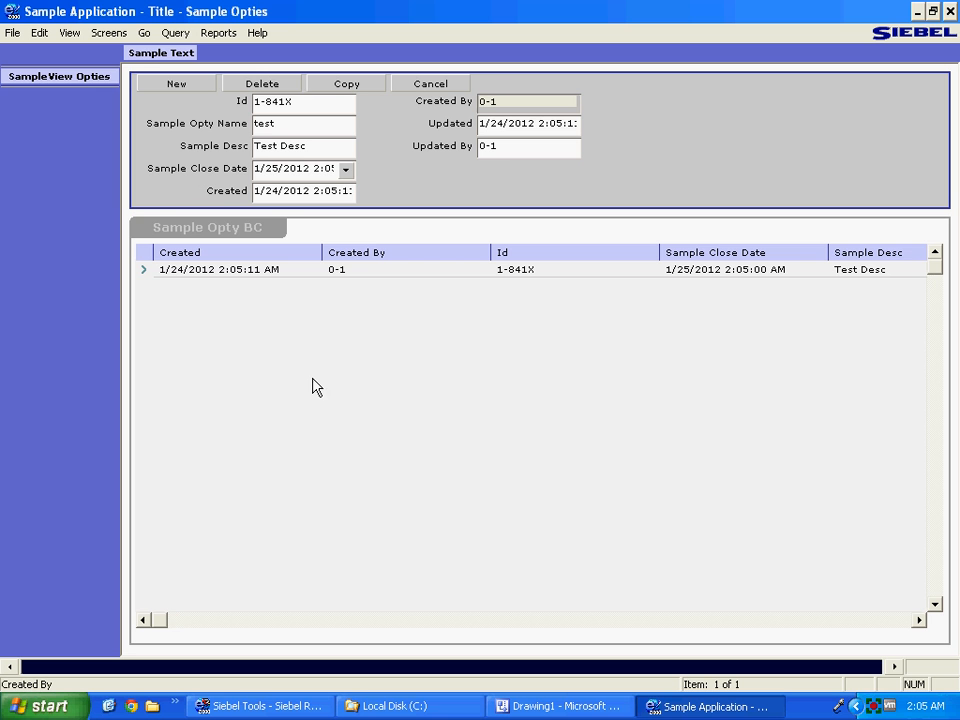